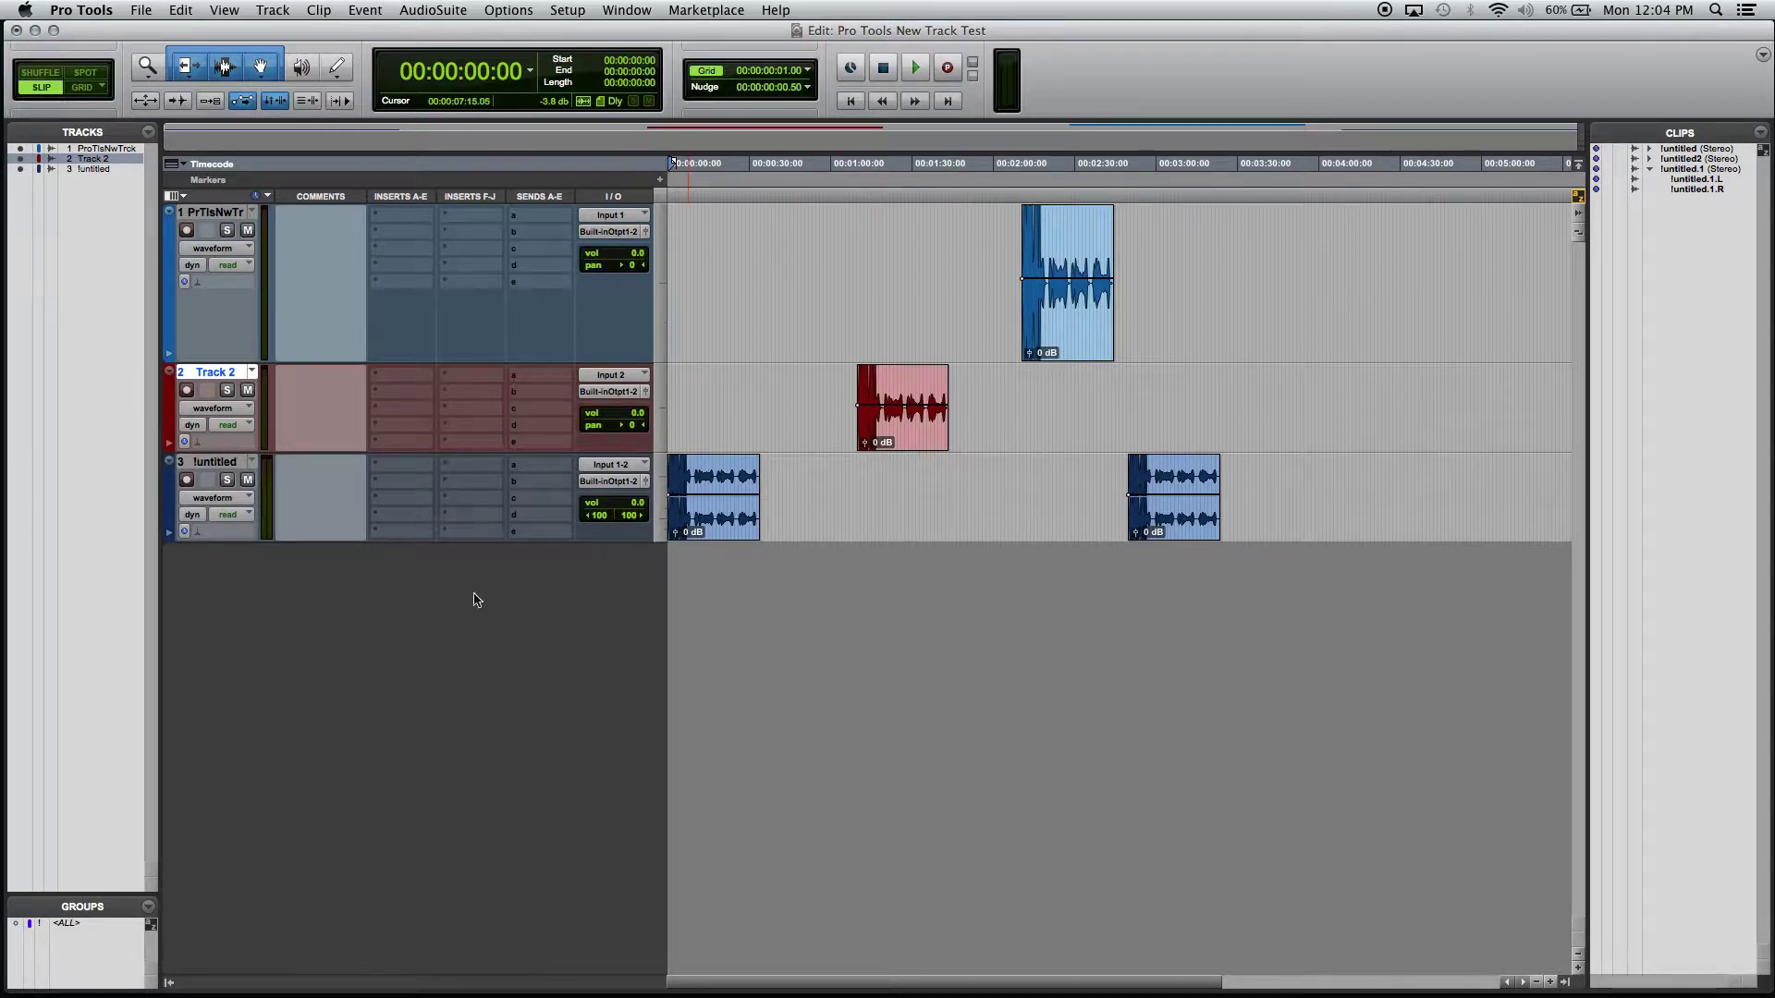
Switch to Shuffle mode and butt track 3's second clip directly against its first.
left_click(38, 74)
left_click(1193, 517)
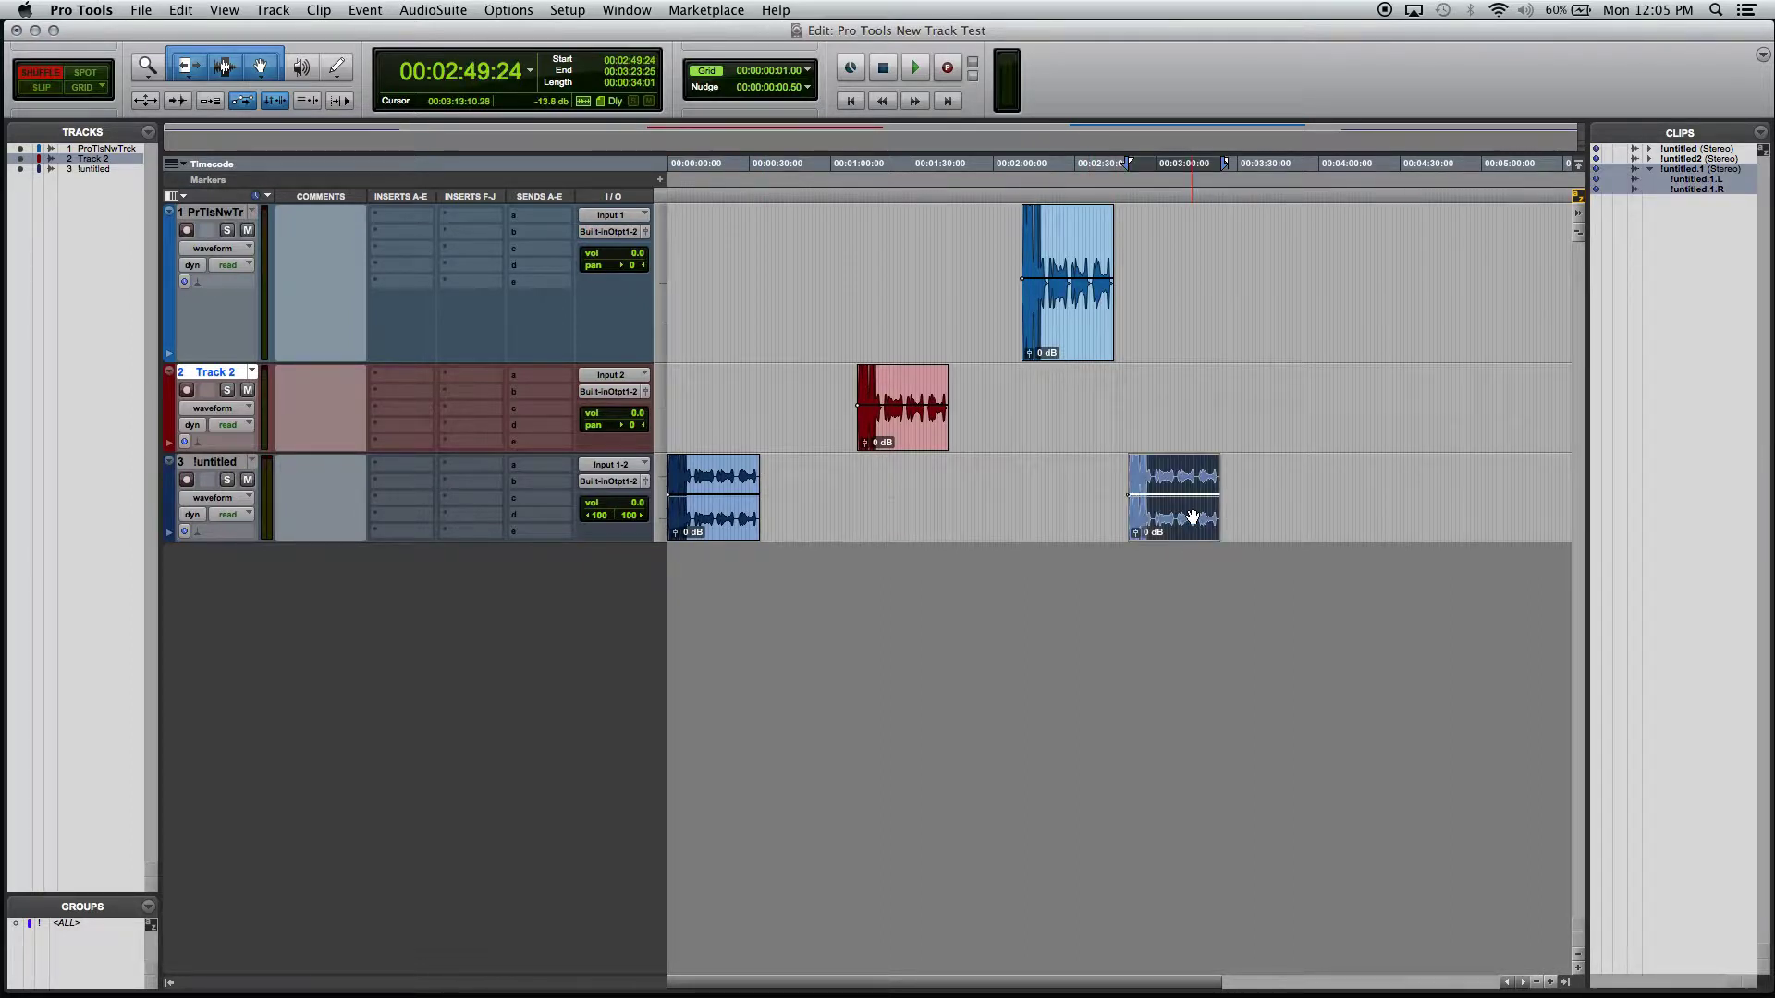
left_click_drag(1192, 517, 993, 522)
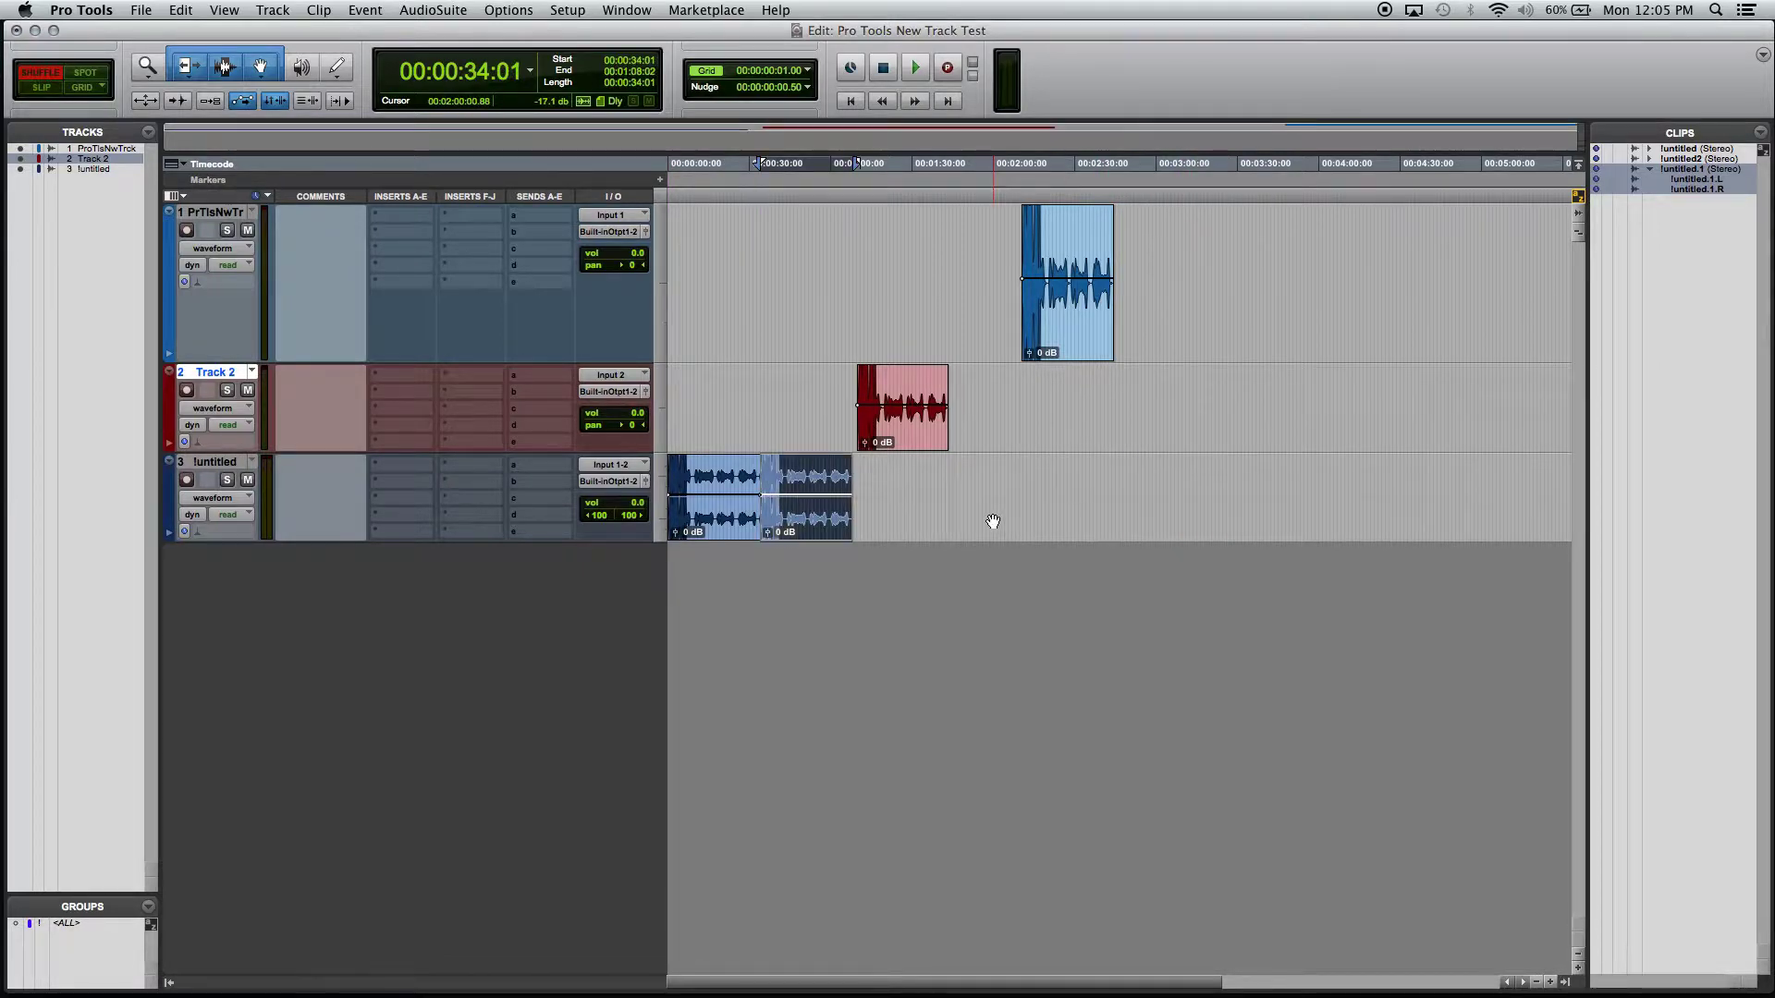
key("super+bracketright")
key("super+bracketright")
key("super+bracketleft")
key("super+bracketleft")
Try dragging clips between Tracks 1 and 2 in Shuffle mode, undoing each move with Cmd+Z.
left_click(1055, 349)
left_click_drag(1060, 413, 1020, 450)
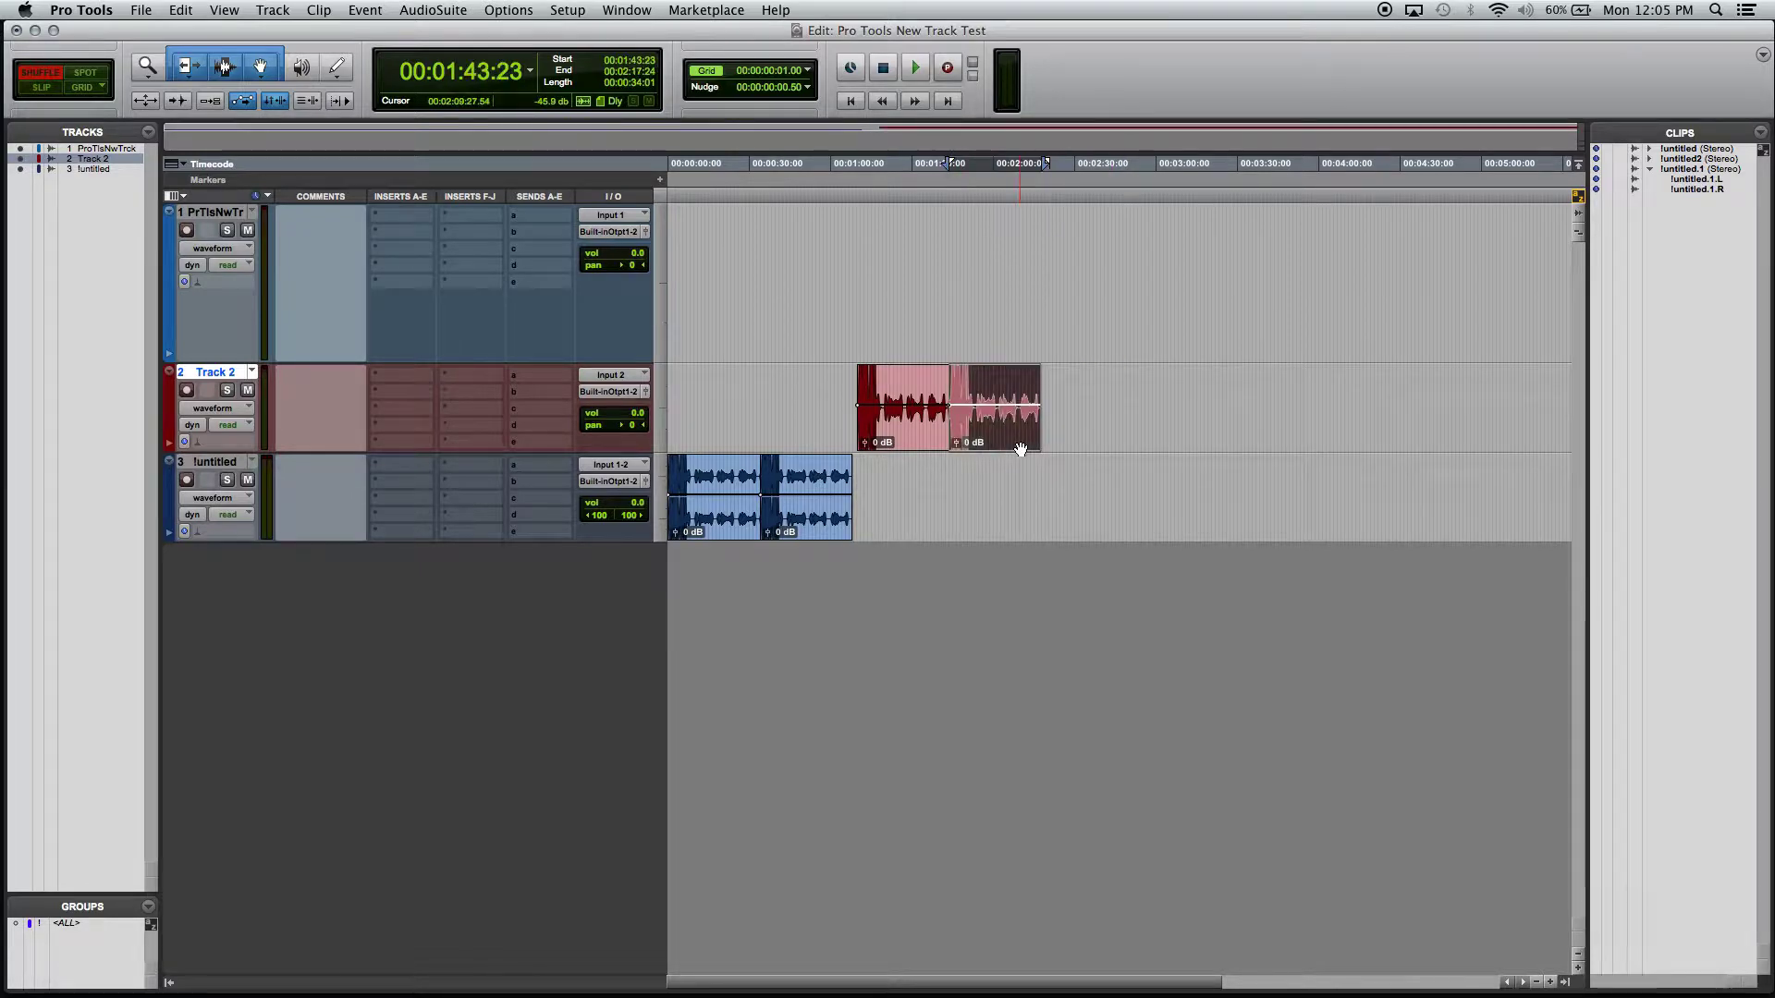
key("super+z")
left_click(906, 436)
left_click_drag(906, 436, 948, 308)
key("super+z")
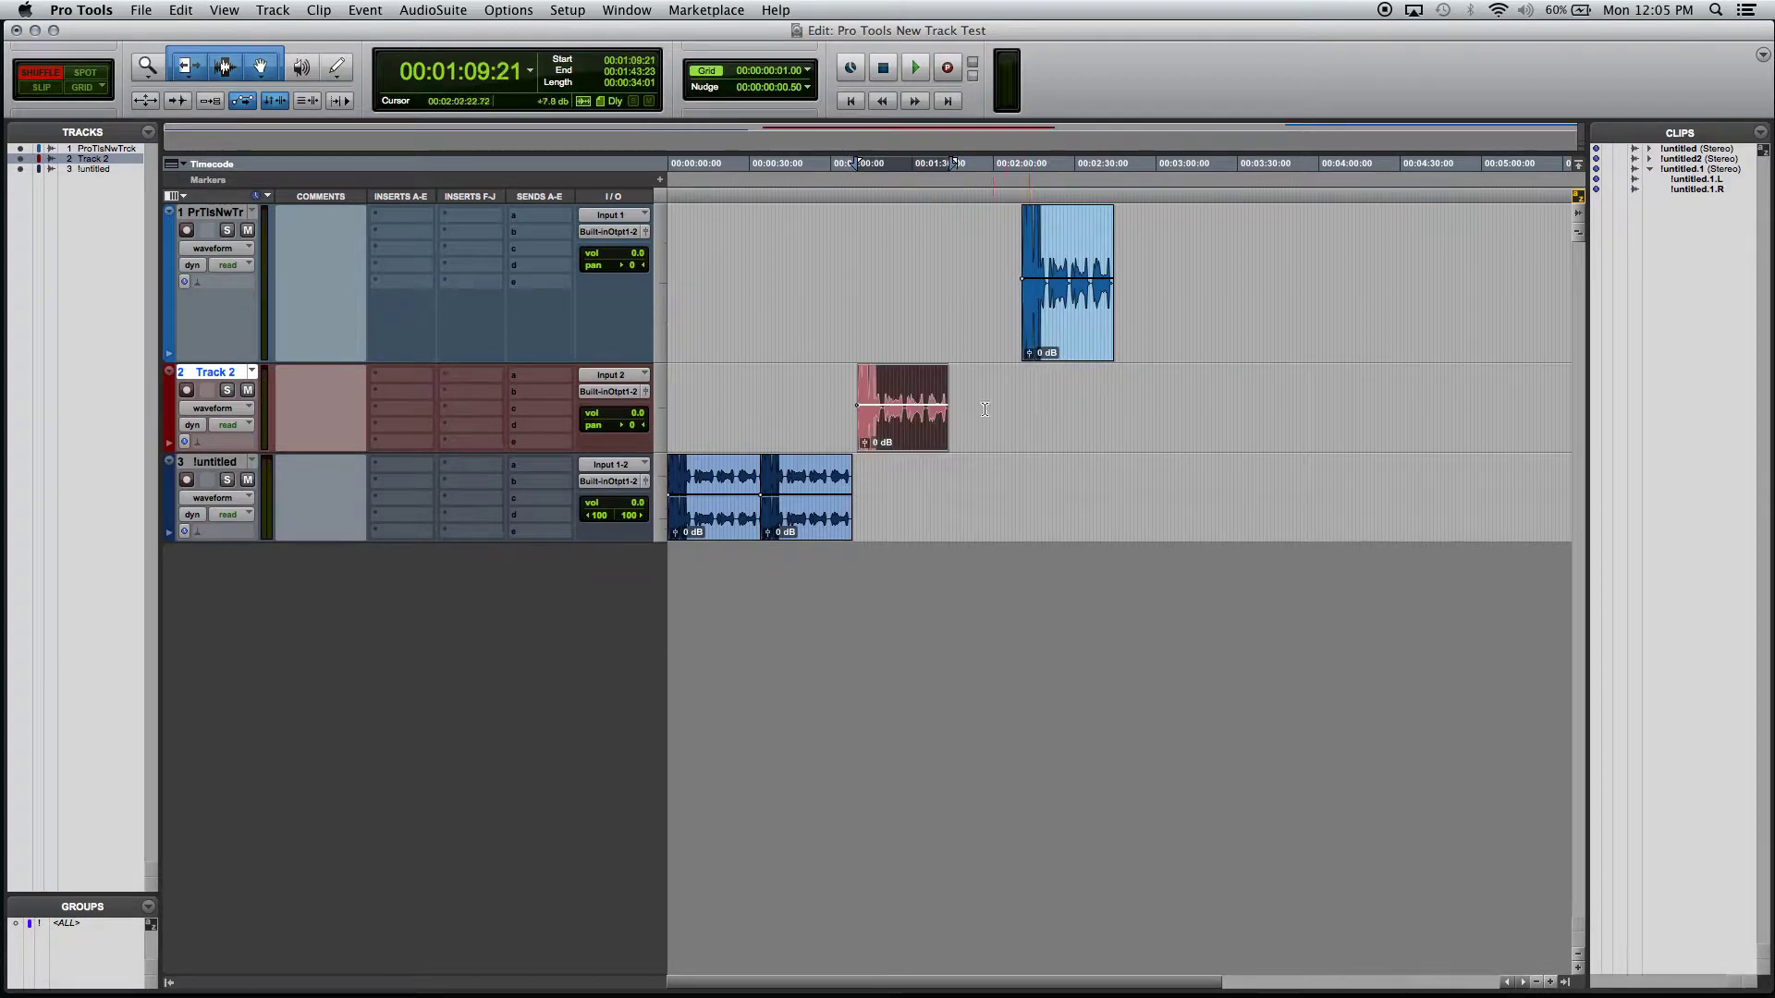
left_click_drag(928, 431, 1276, 333)
key("super+z")
left_click_drag(915, 433, 961, 280)
left_click_drag(964, 282, 963, 278)
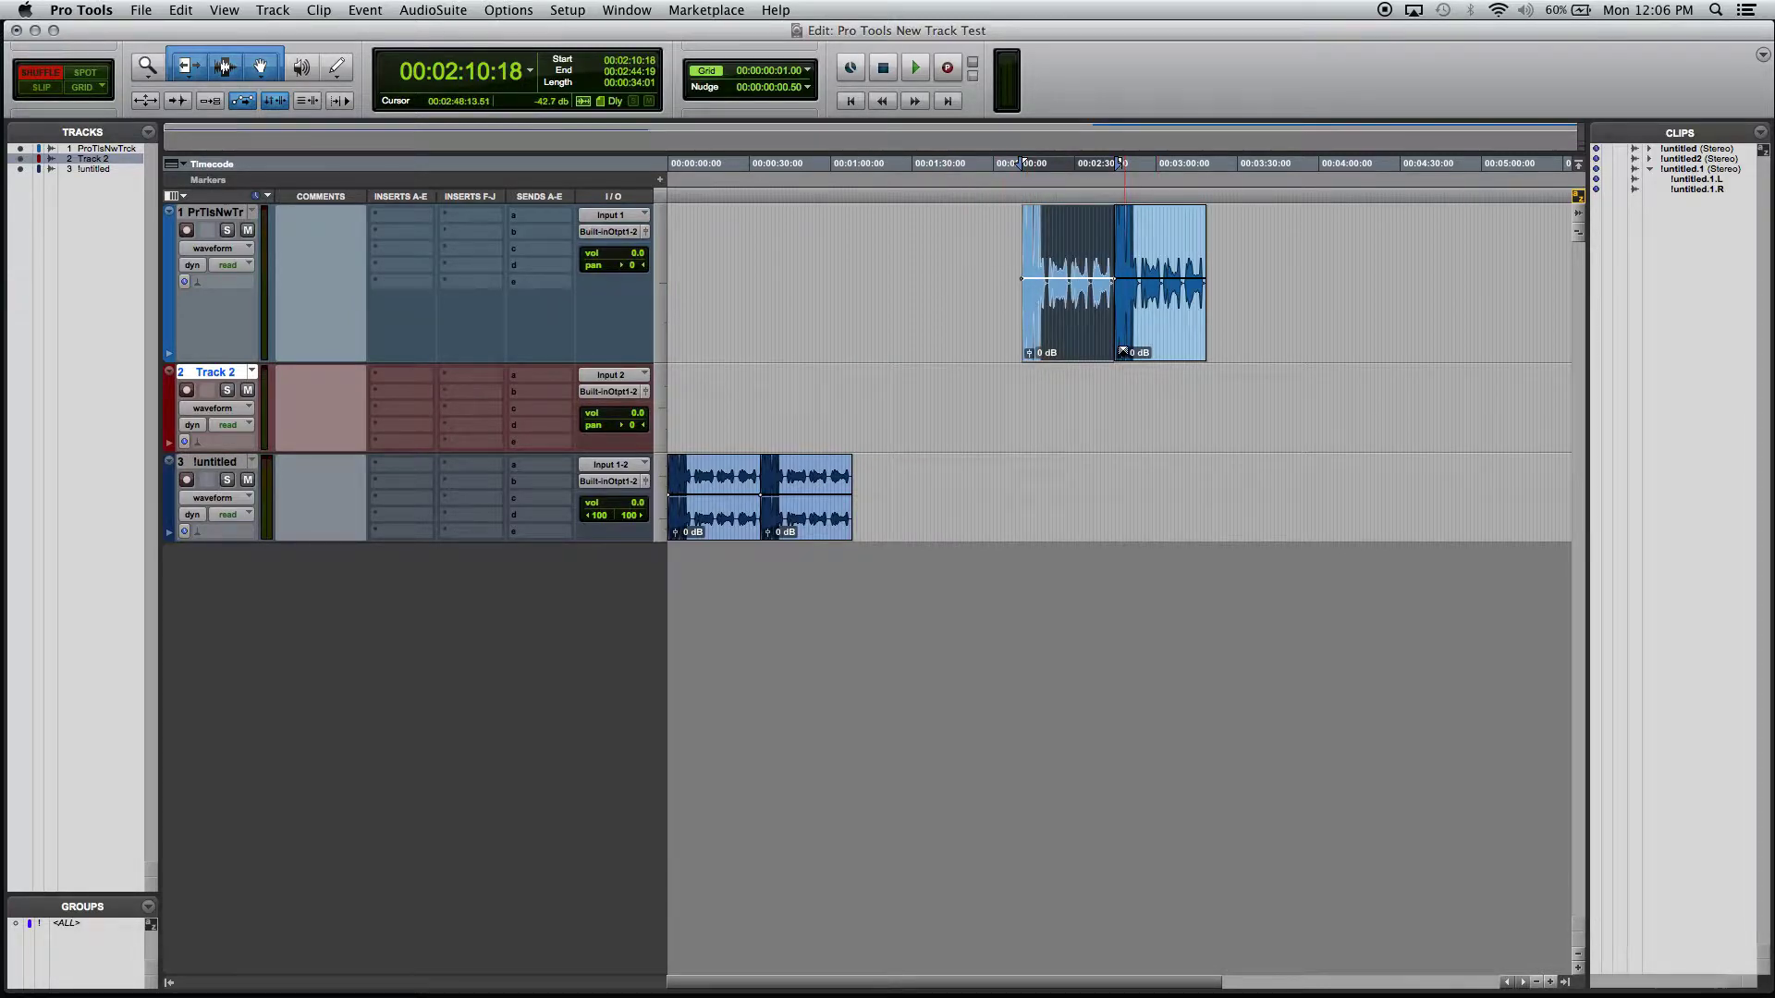
key("super+z")
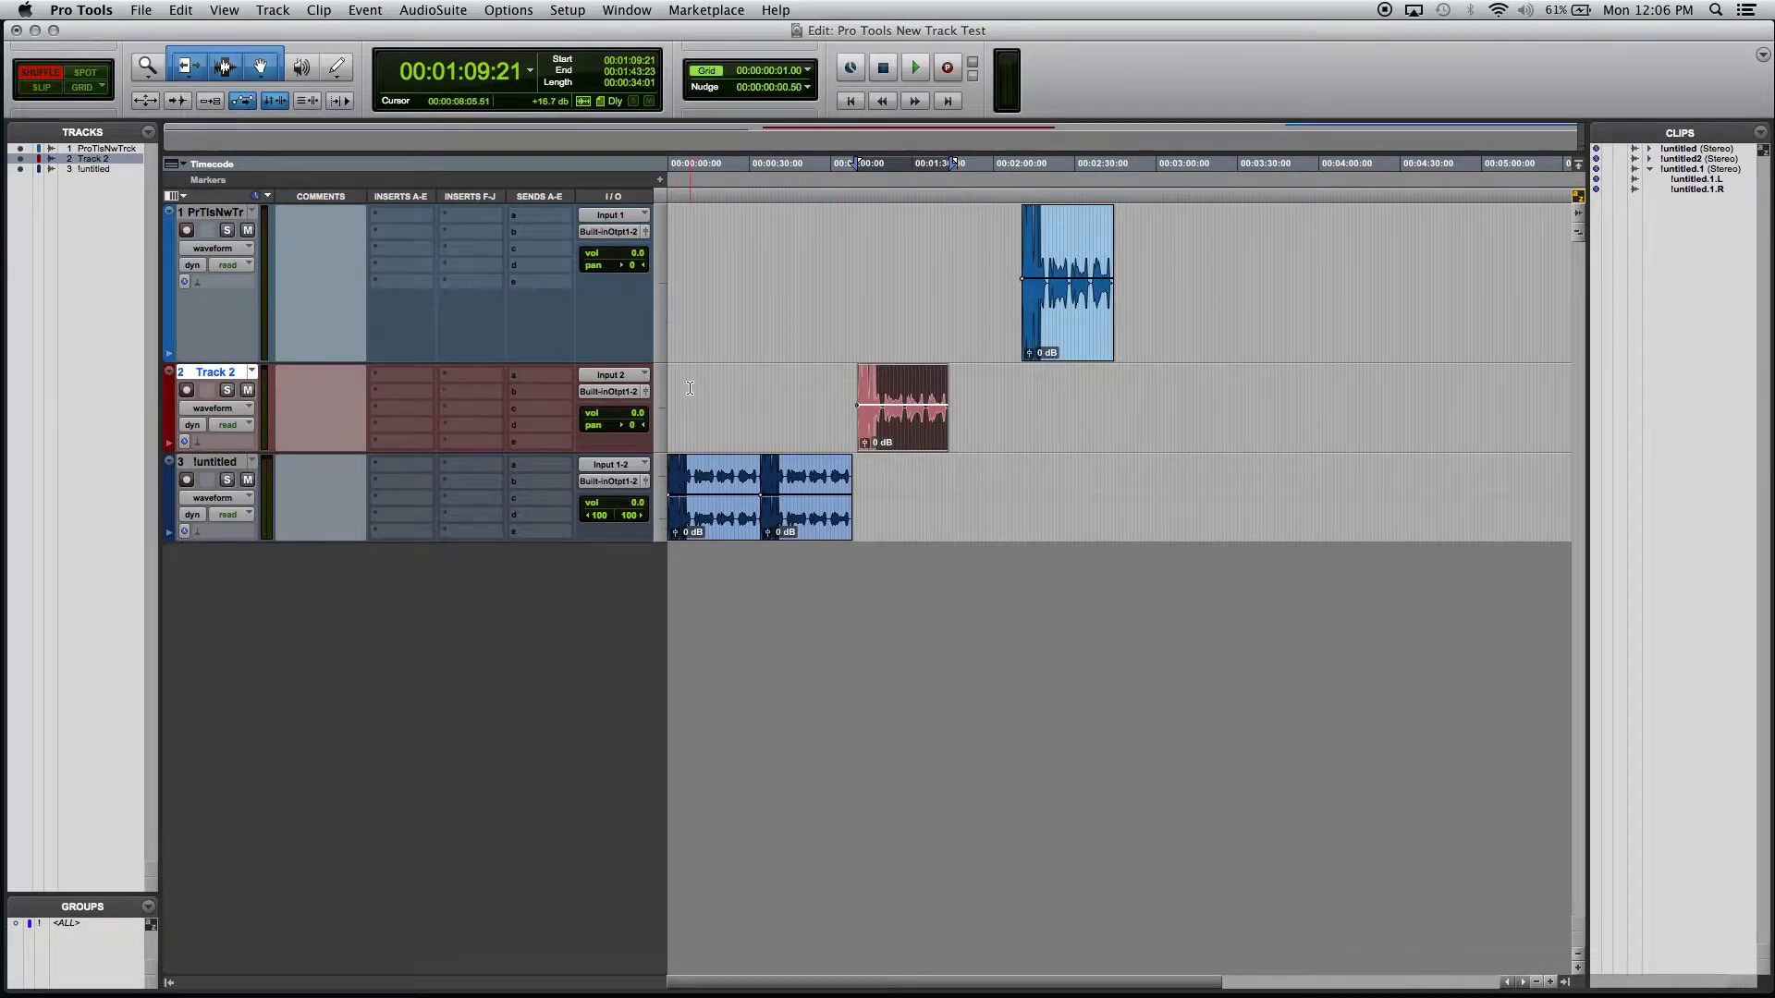
left_click_drag(690, 388, 811, 391)
key("Delete")
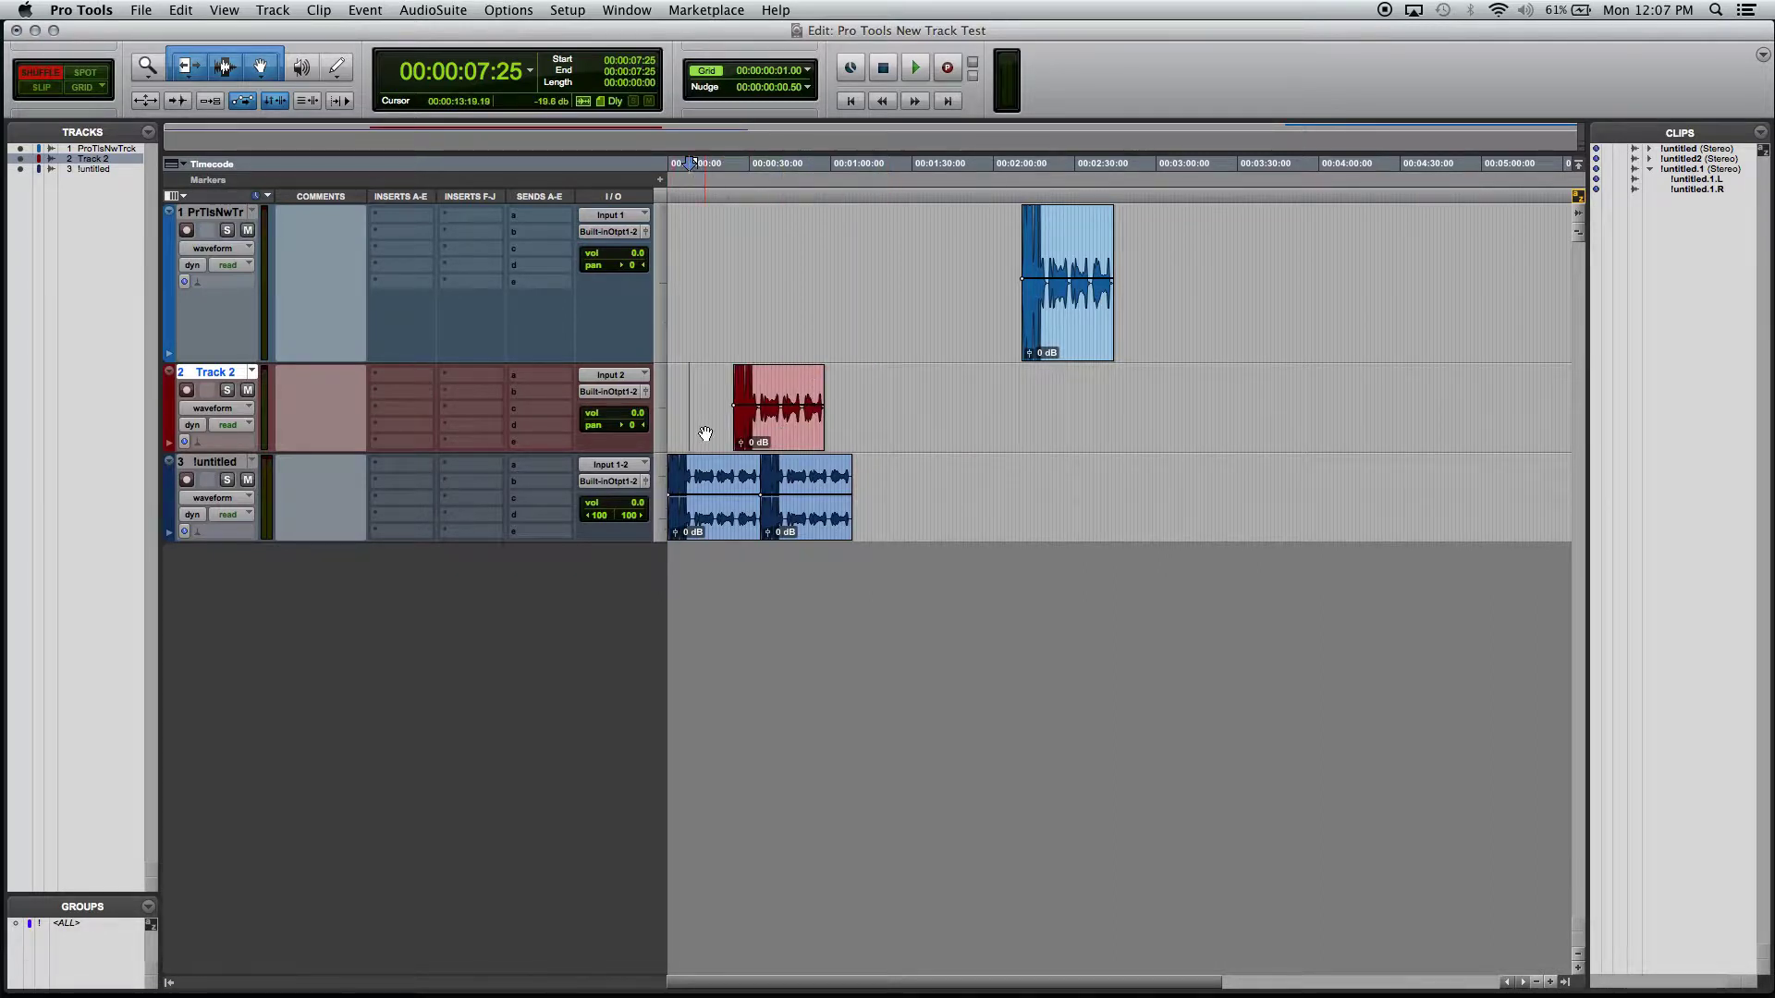
key("super+z")
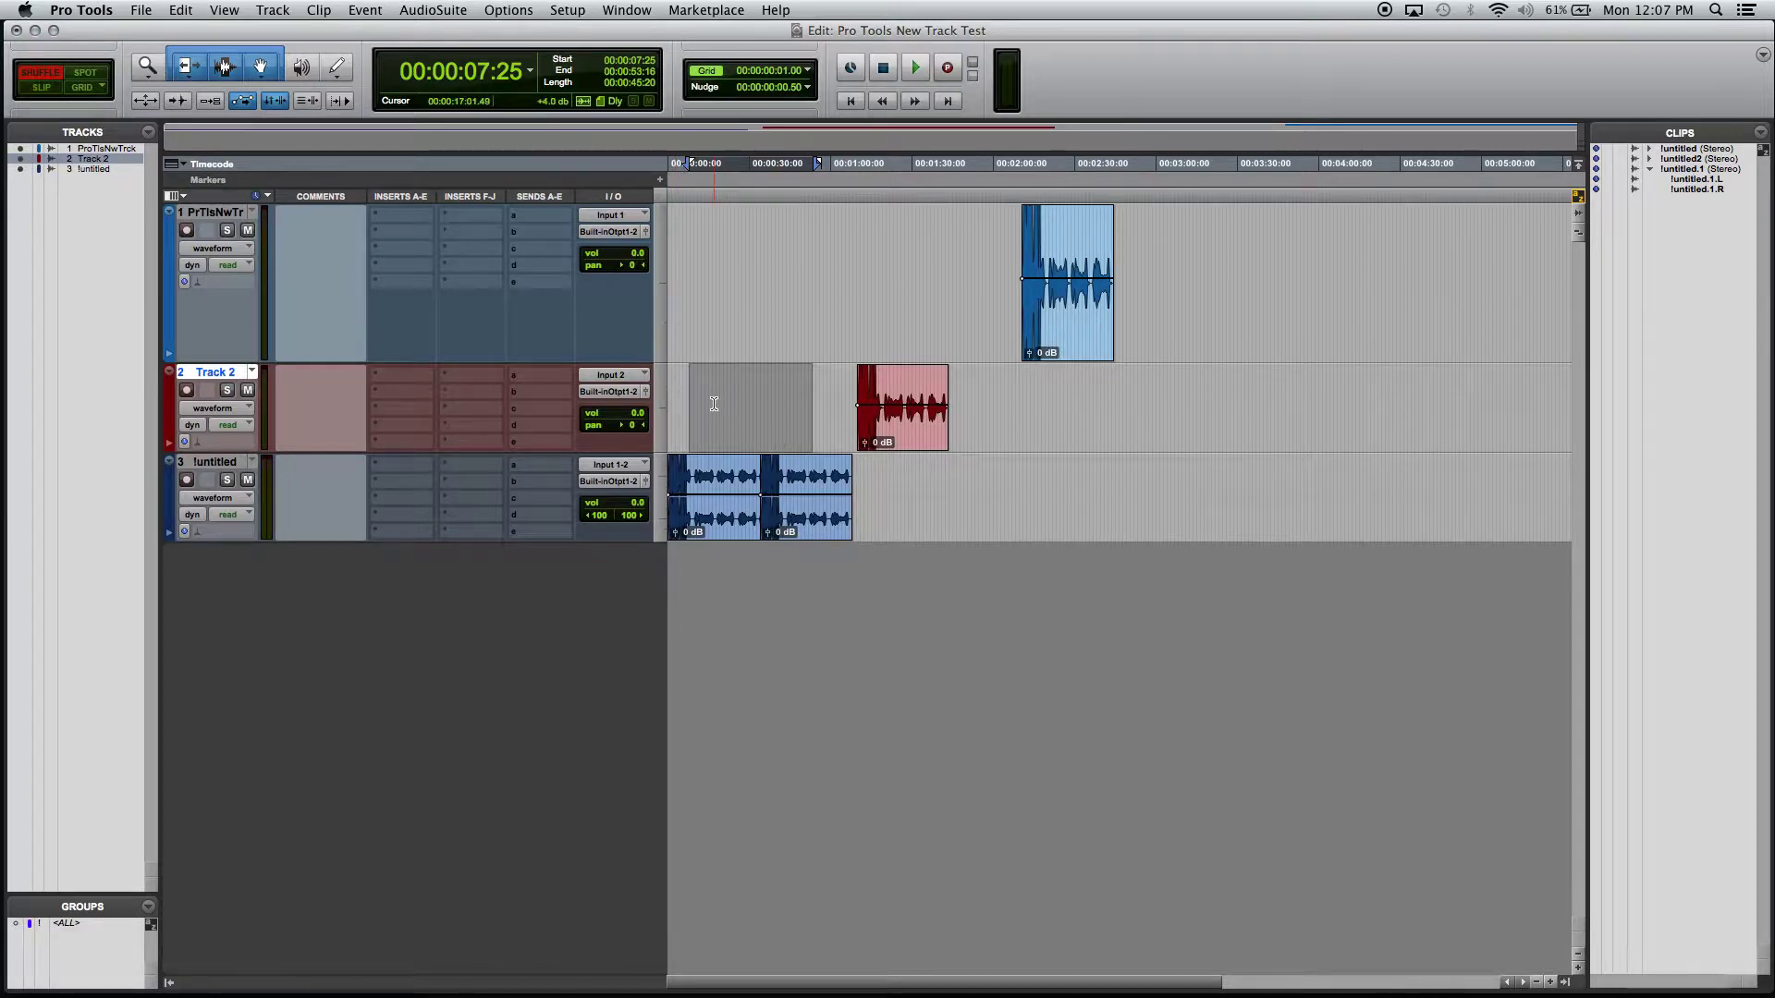
key("Delete")
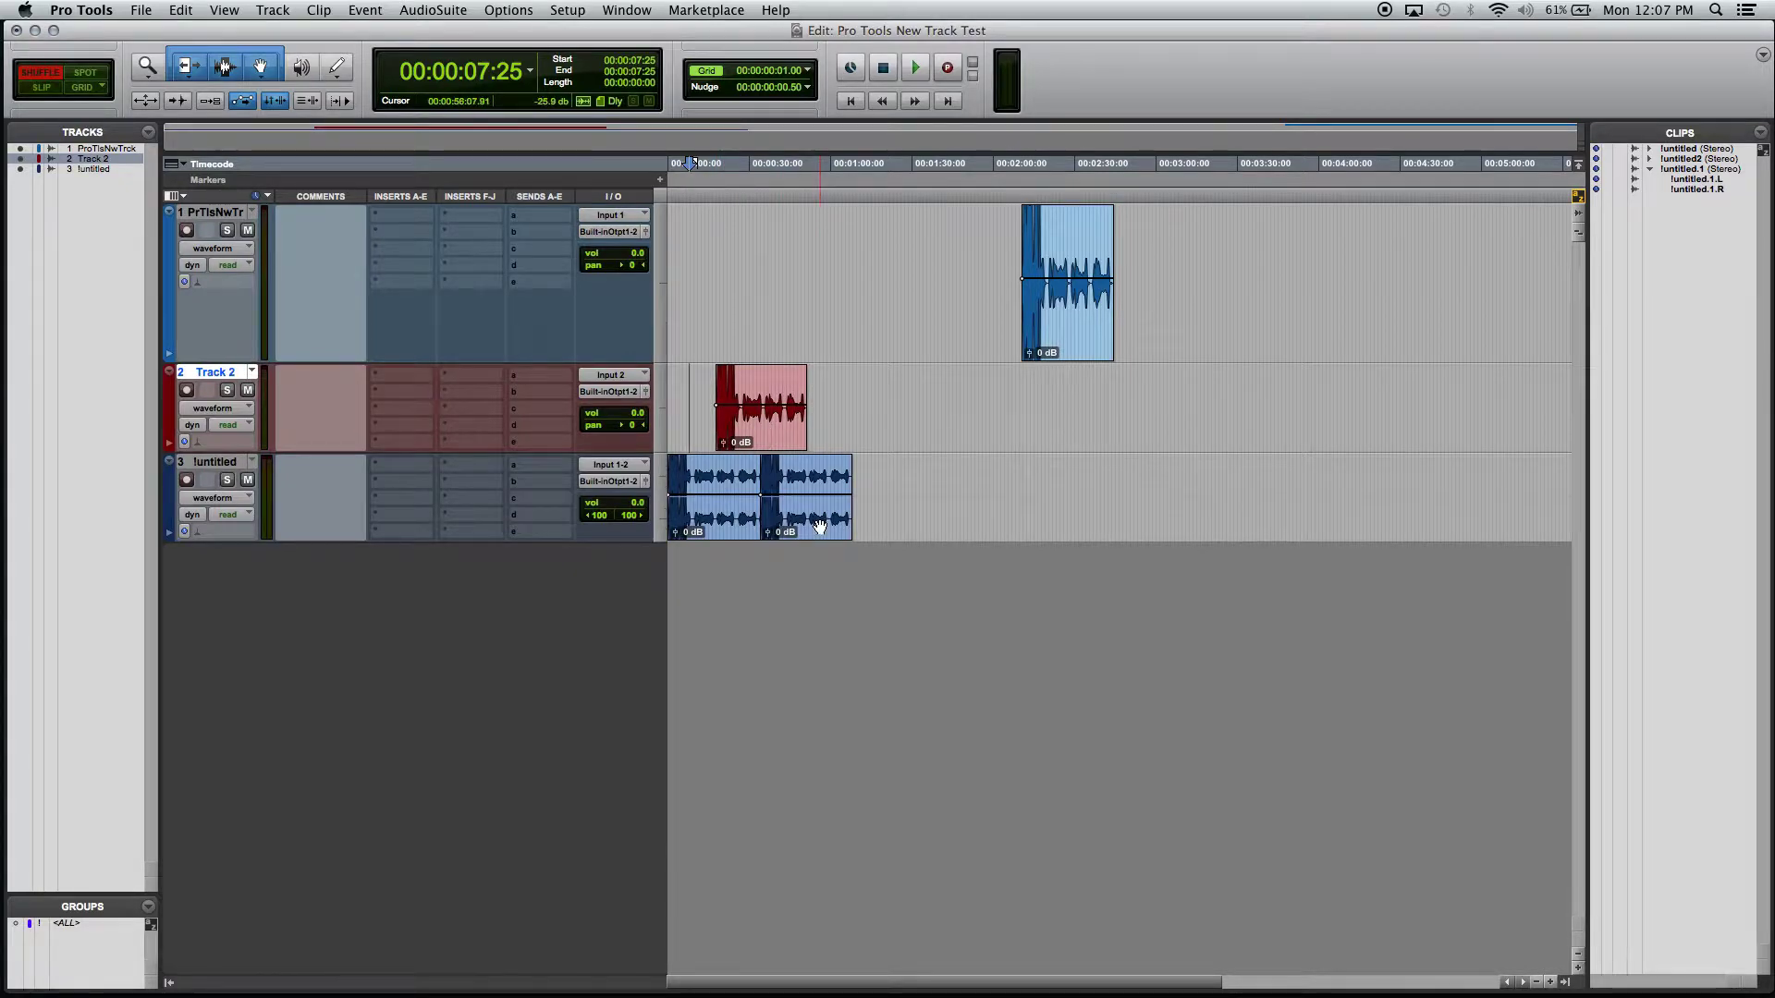
key("super+z")
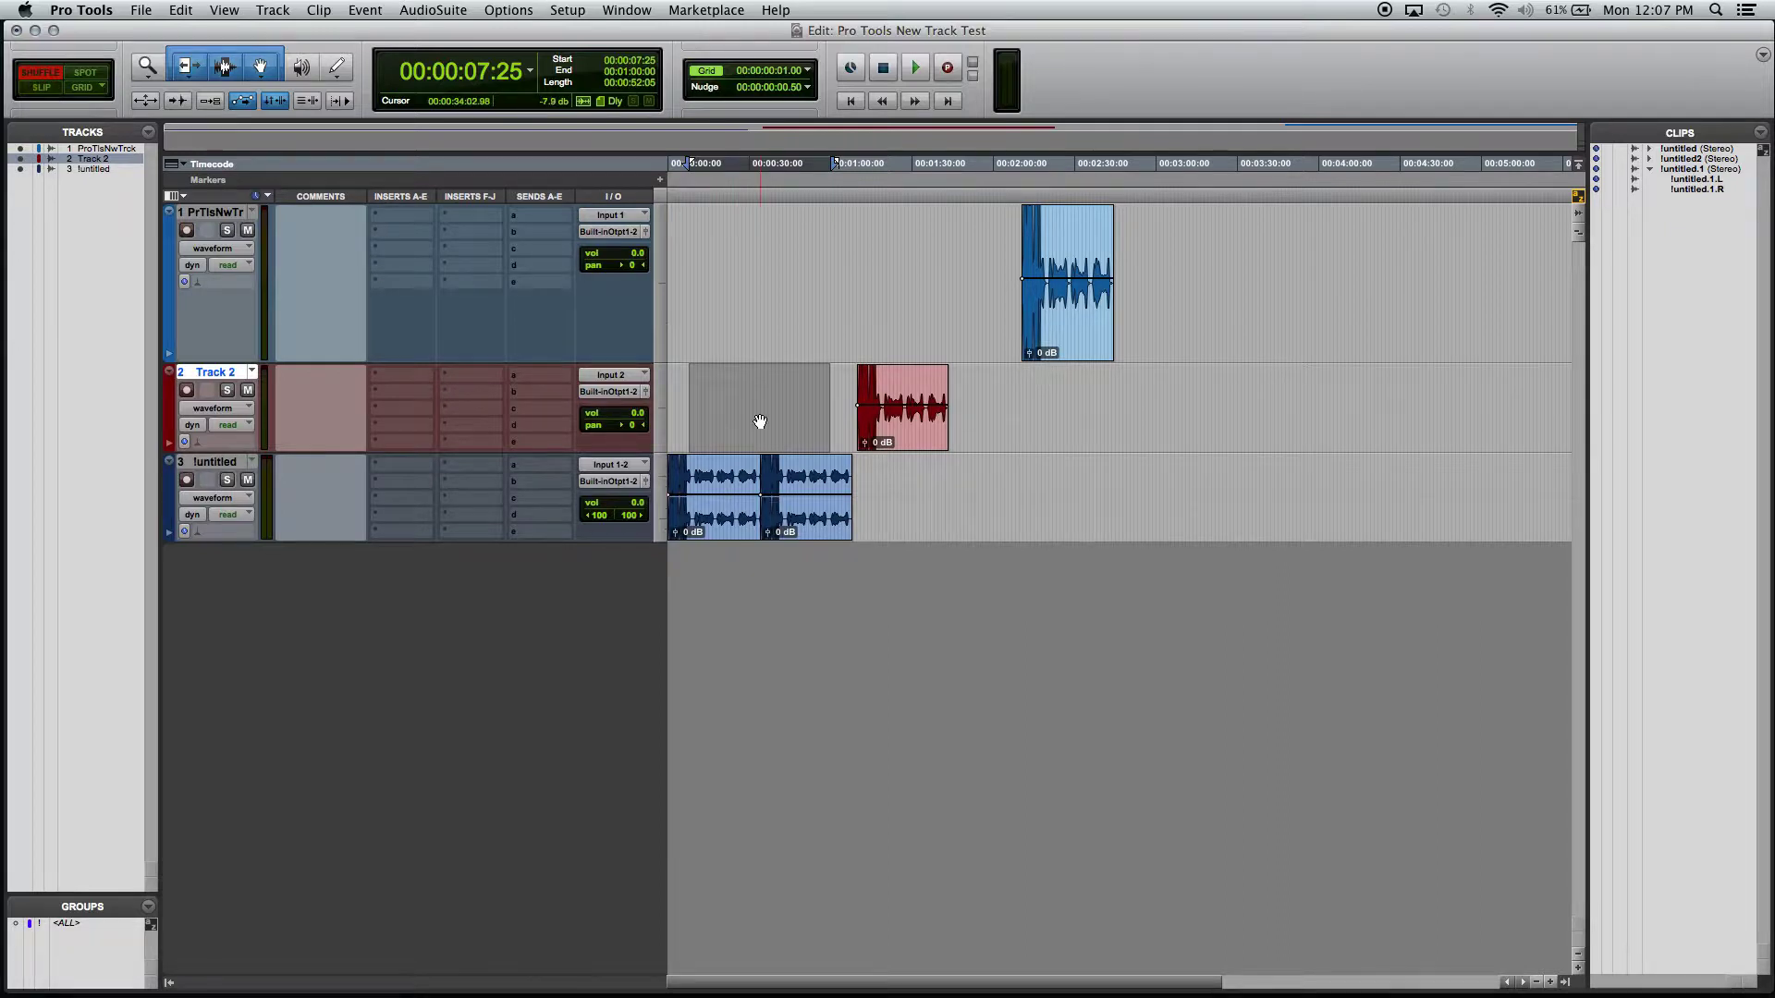
Switch to Slip mode and slide Track 2's red clip freely to a later position.
left_click(40, 87)
key("super+bracketright")
left_click(1058, 446)
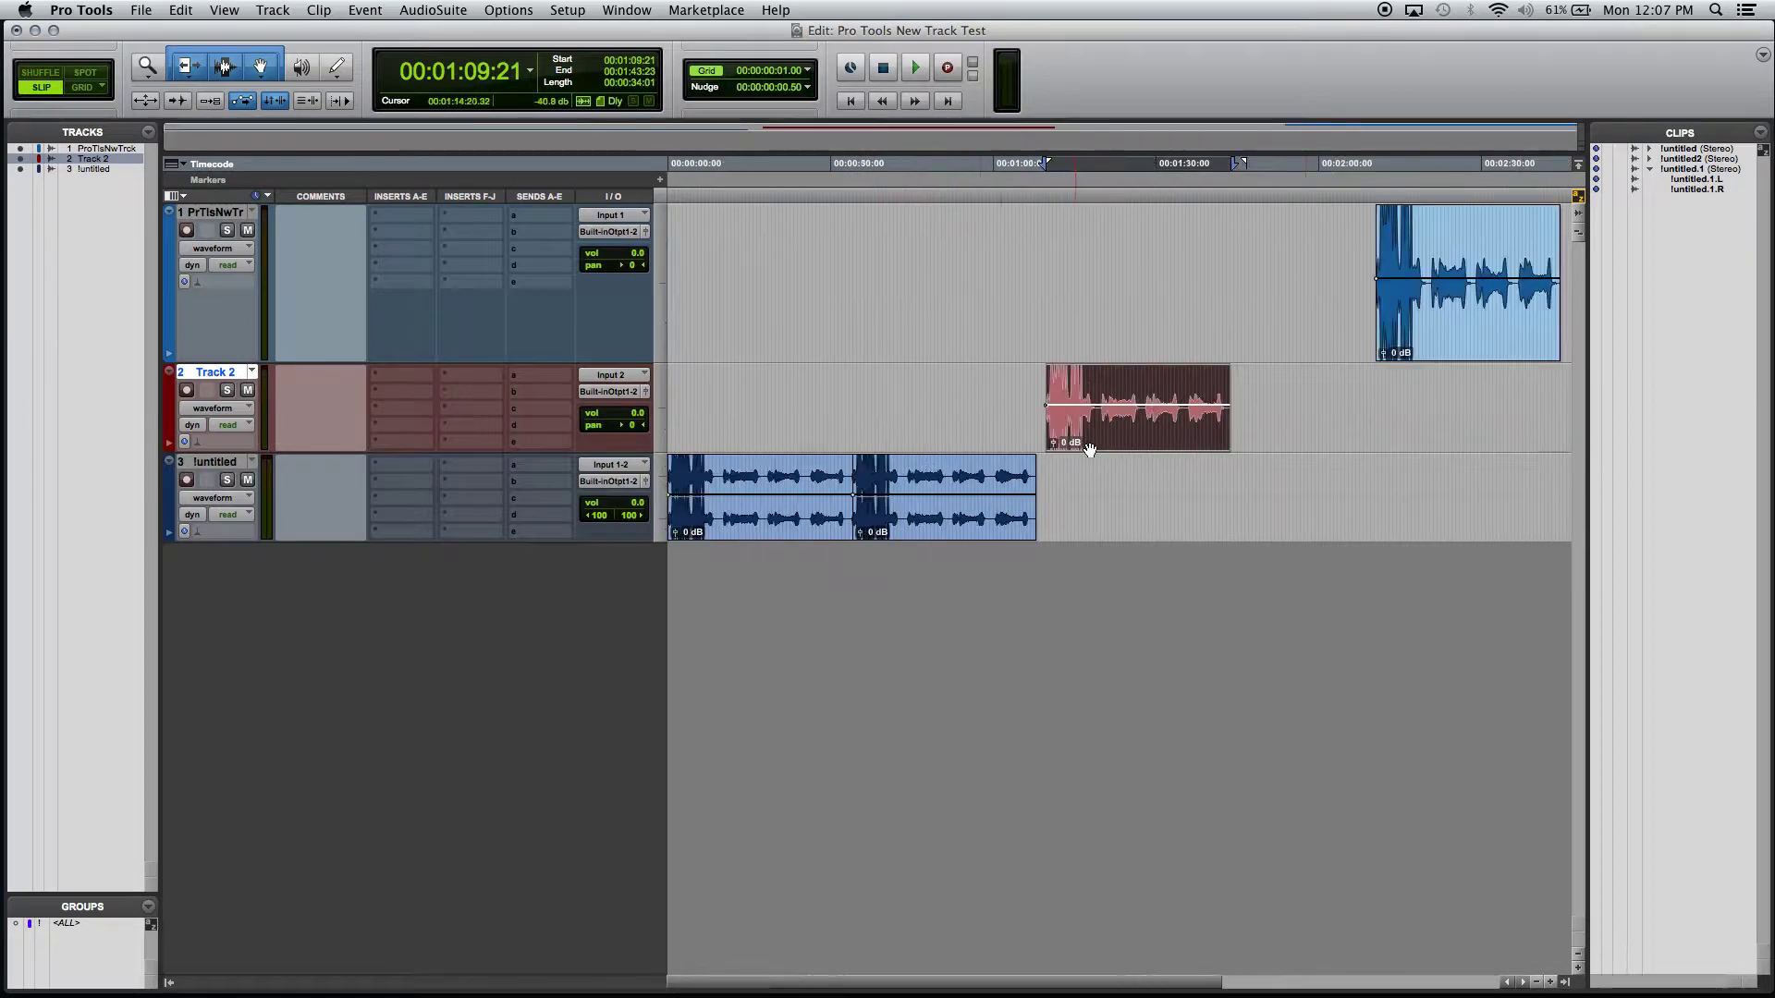
left_click_drag(1156, 444, 1117, 444)
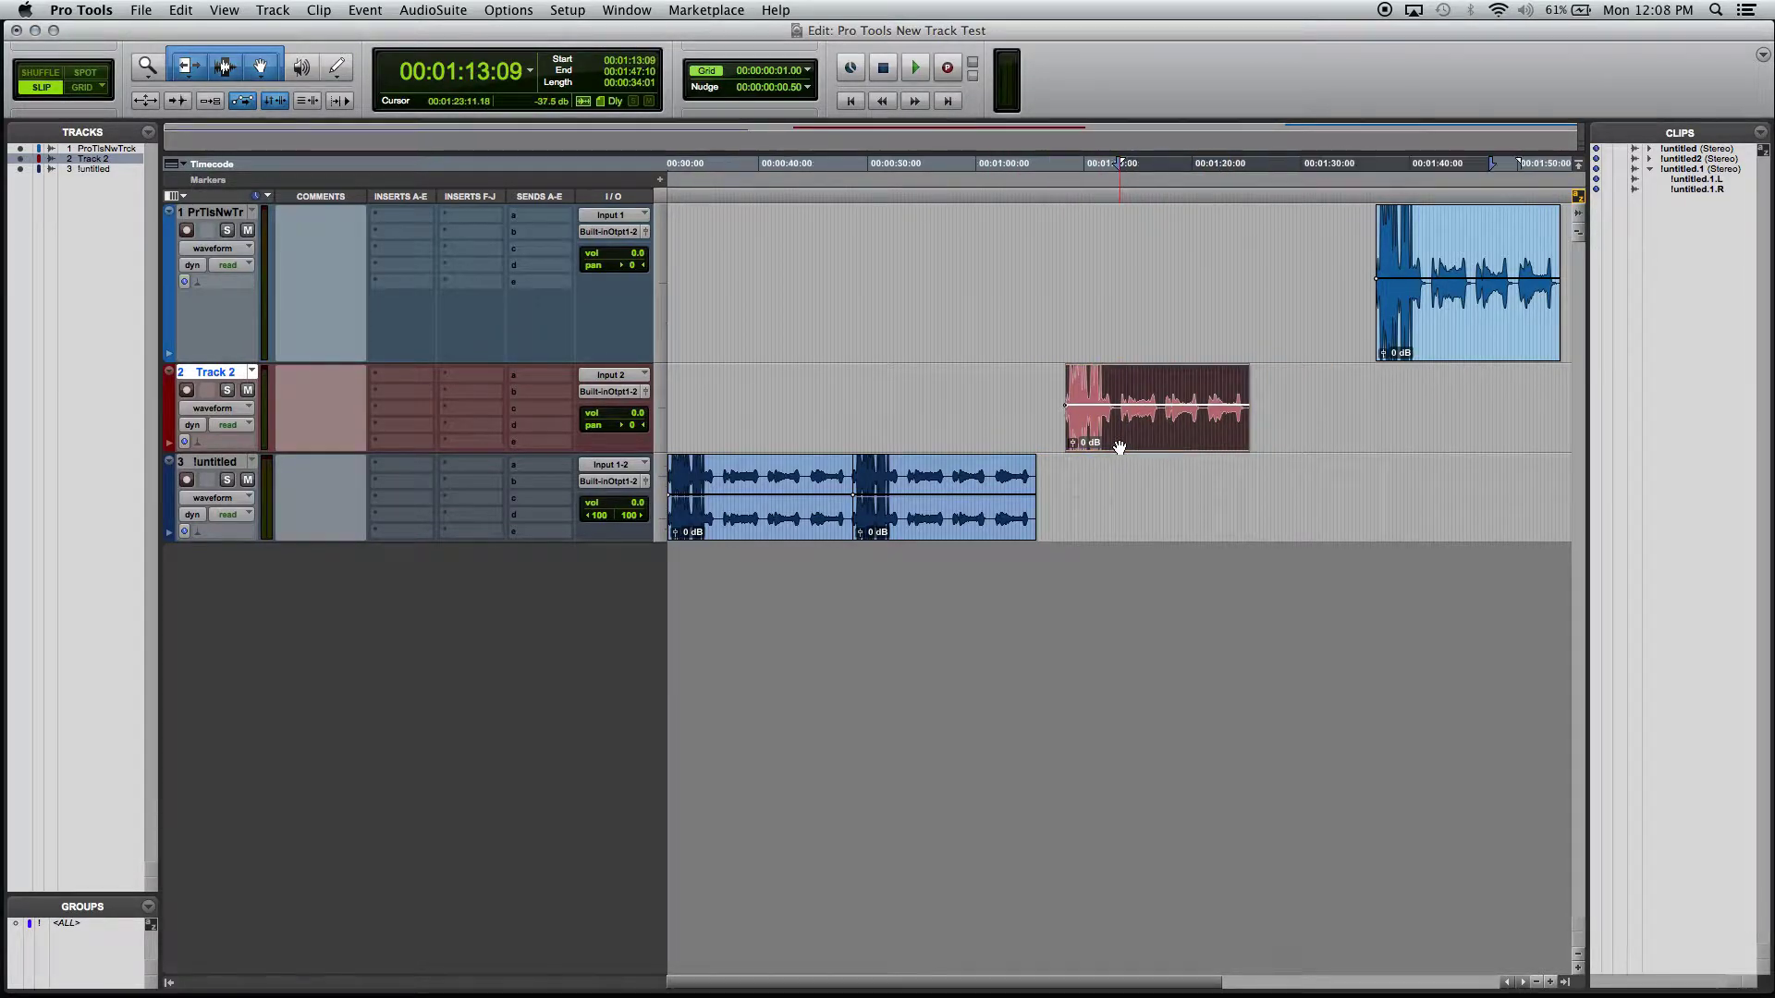
key("super+bracketright")
key("super+bracketleft")
key("super+bracketright")
key("super+bracketright")
key("super+bracketright")
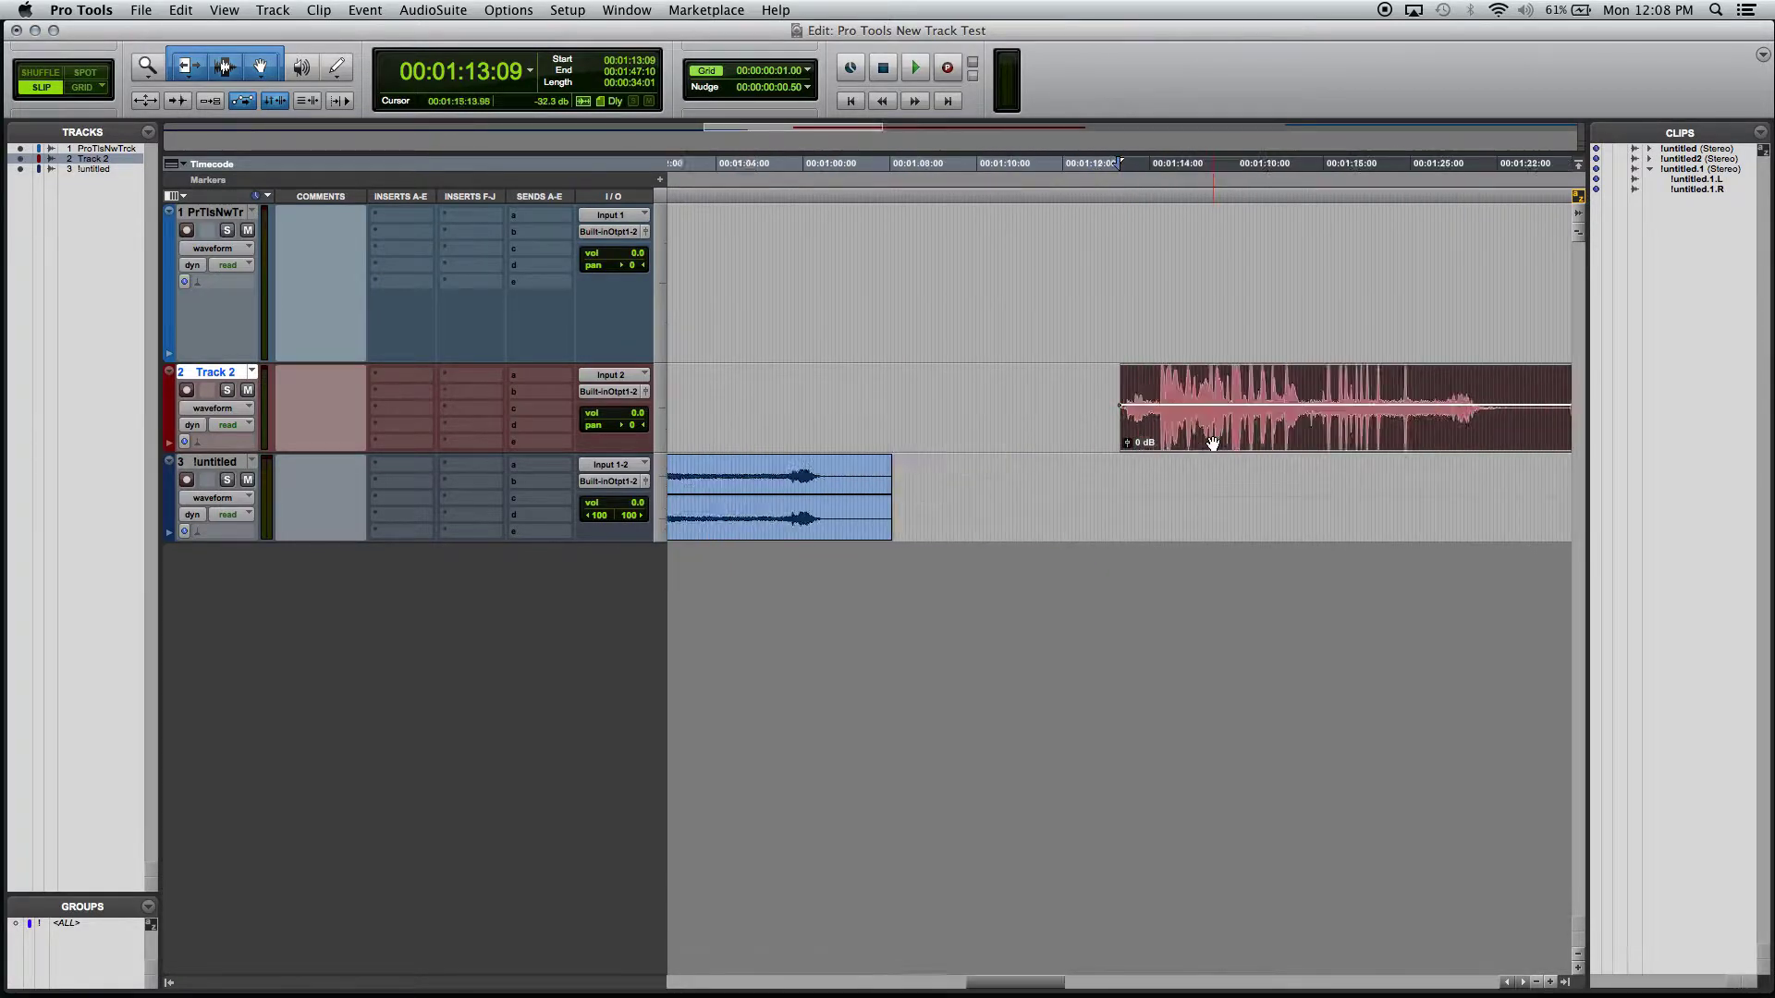
key("super+bracketleft")
key("super+bracketleft")
key("super+bracketleft")
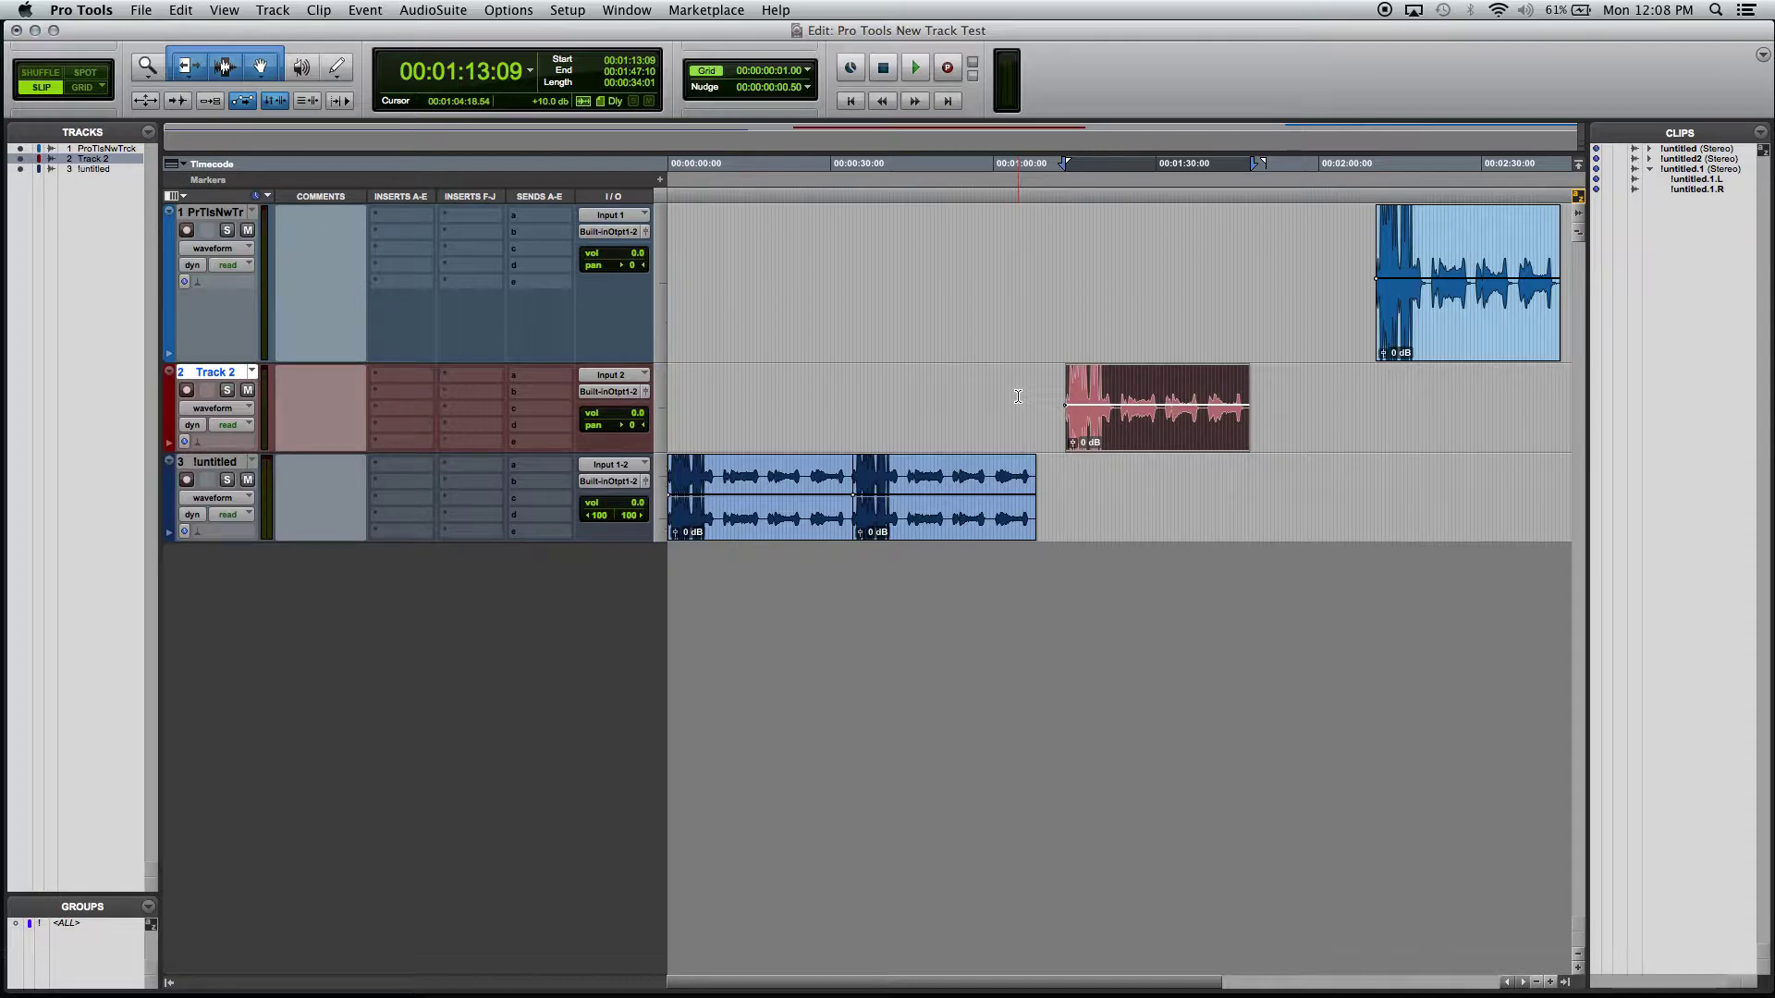
Nudge the red clip frame by frame at high zoom, settling its start at 01:13:19.
left_click_drag(1149, 439, 1114, 428)
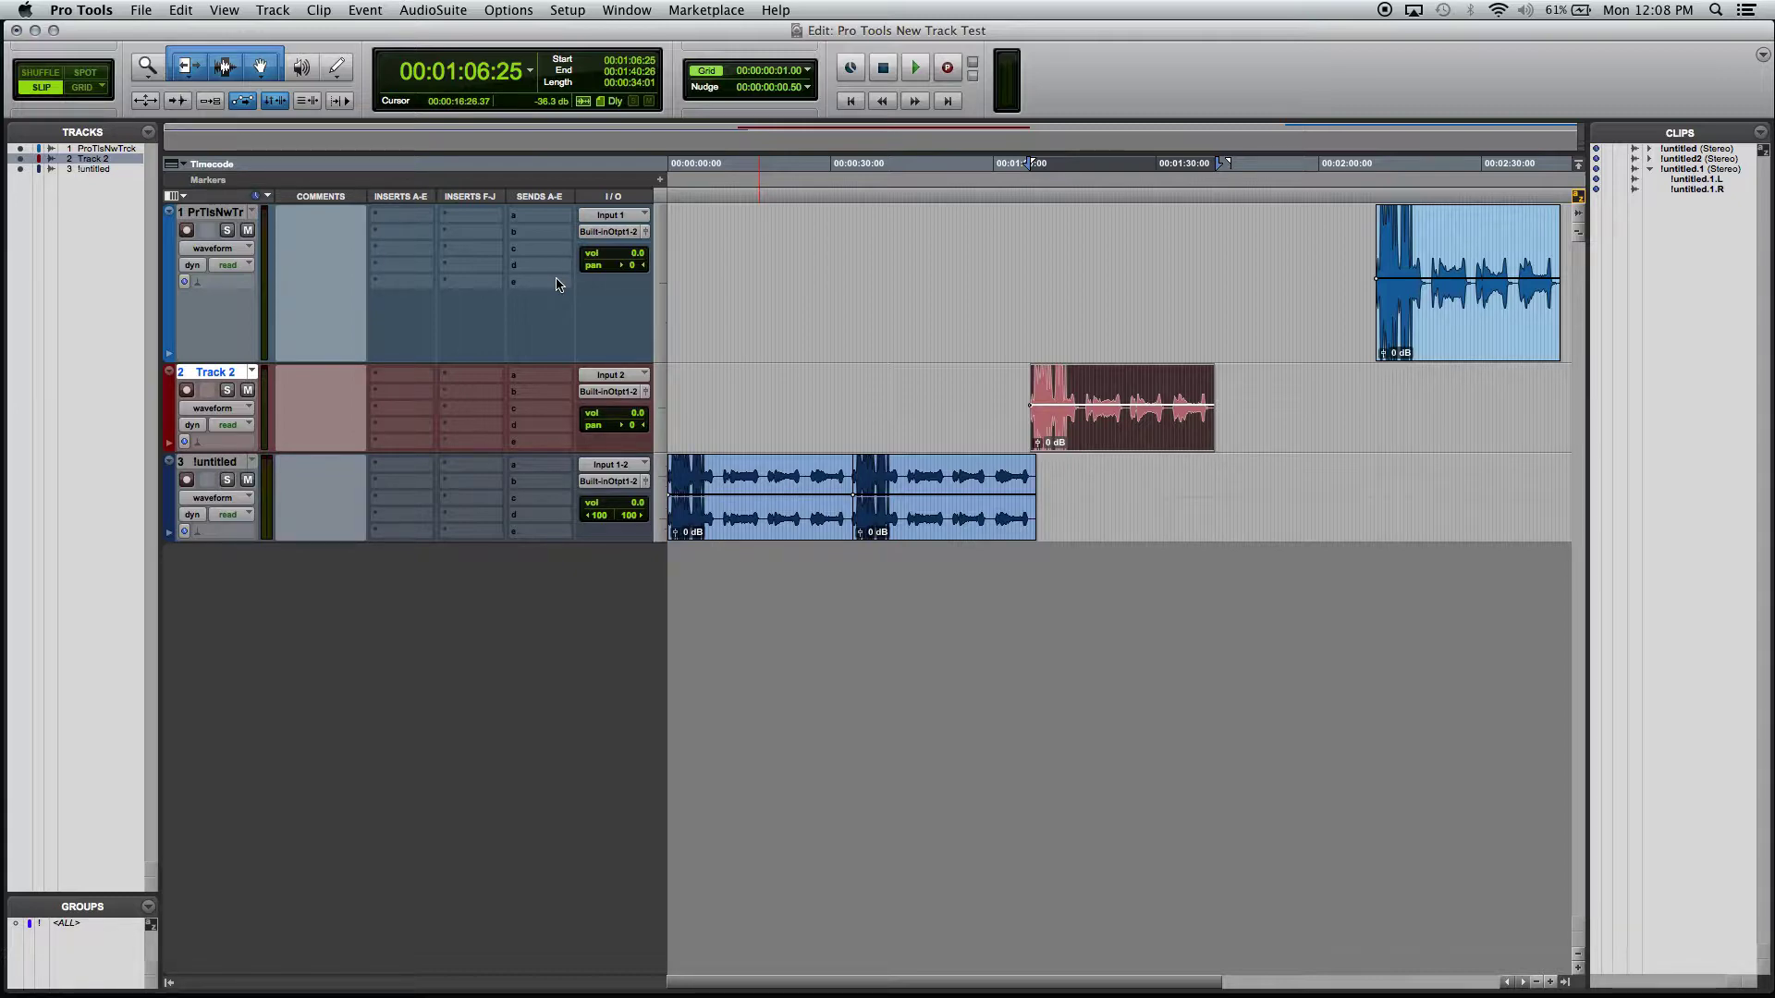
key("super+bracketright")
key("super+bracketright")
key("super+bracketright")
key("super+bracketright")
key("super+bracketright")
key("super+bracketright")
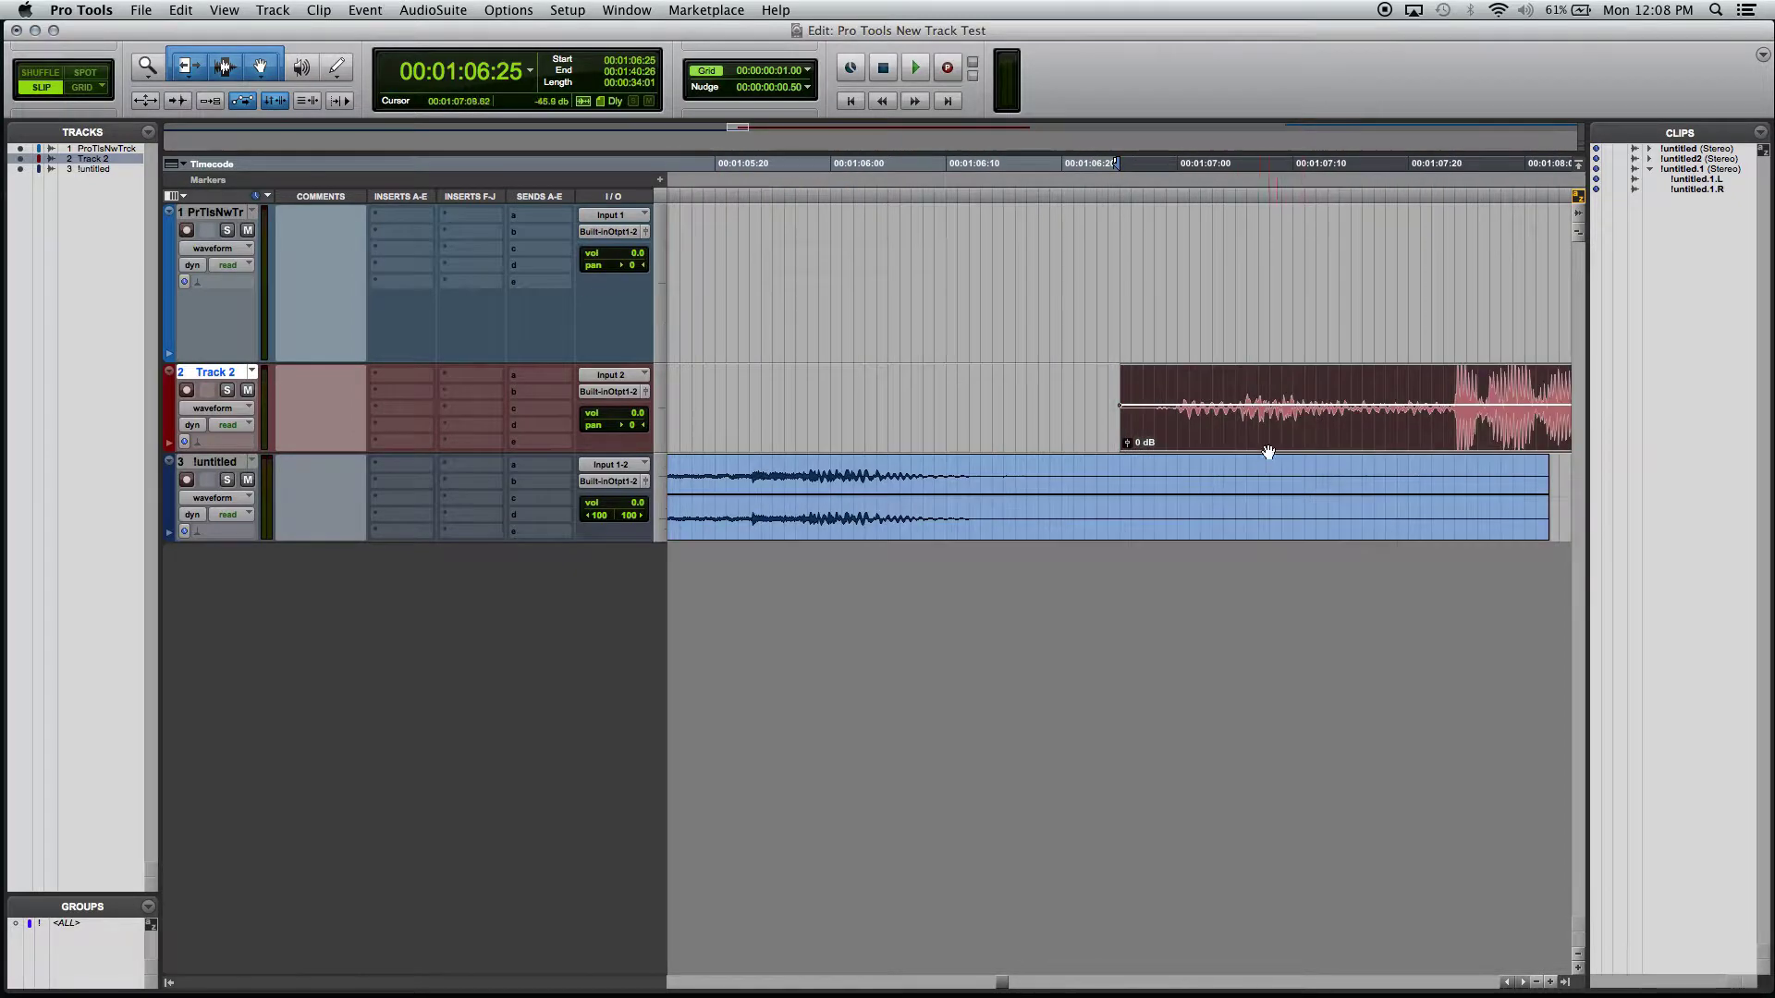
key("super+bracketright")
key("super+bracketright")
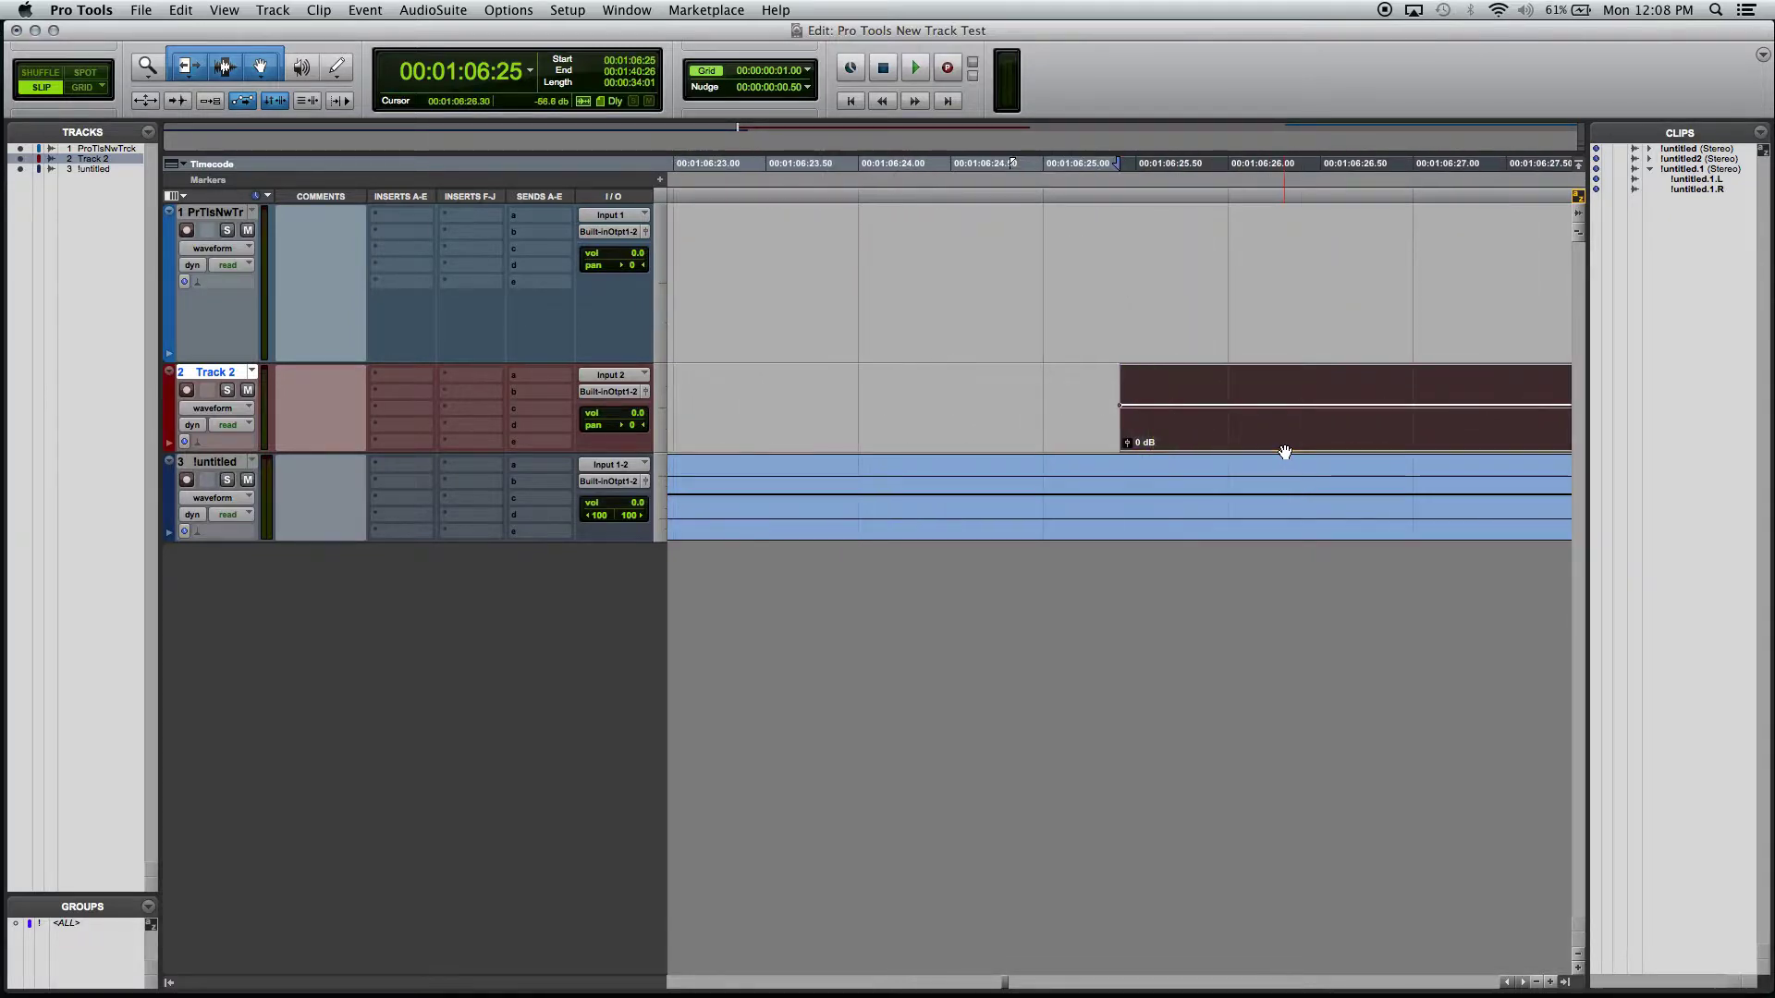
left_click_drag(1221, 440, 1082, 442)
key("super+bracketleft")
key("super+bracketleft")
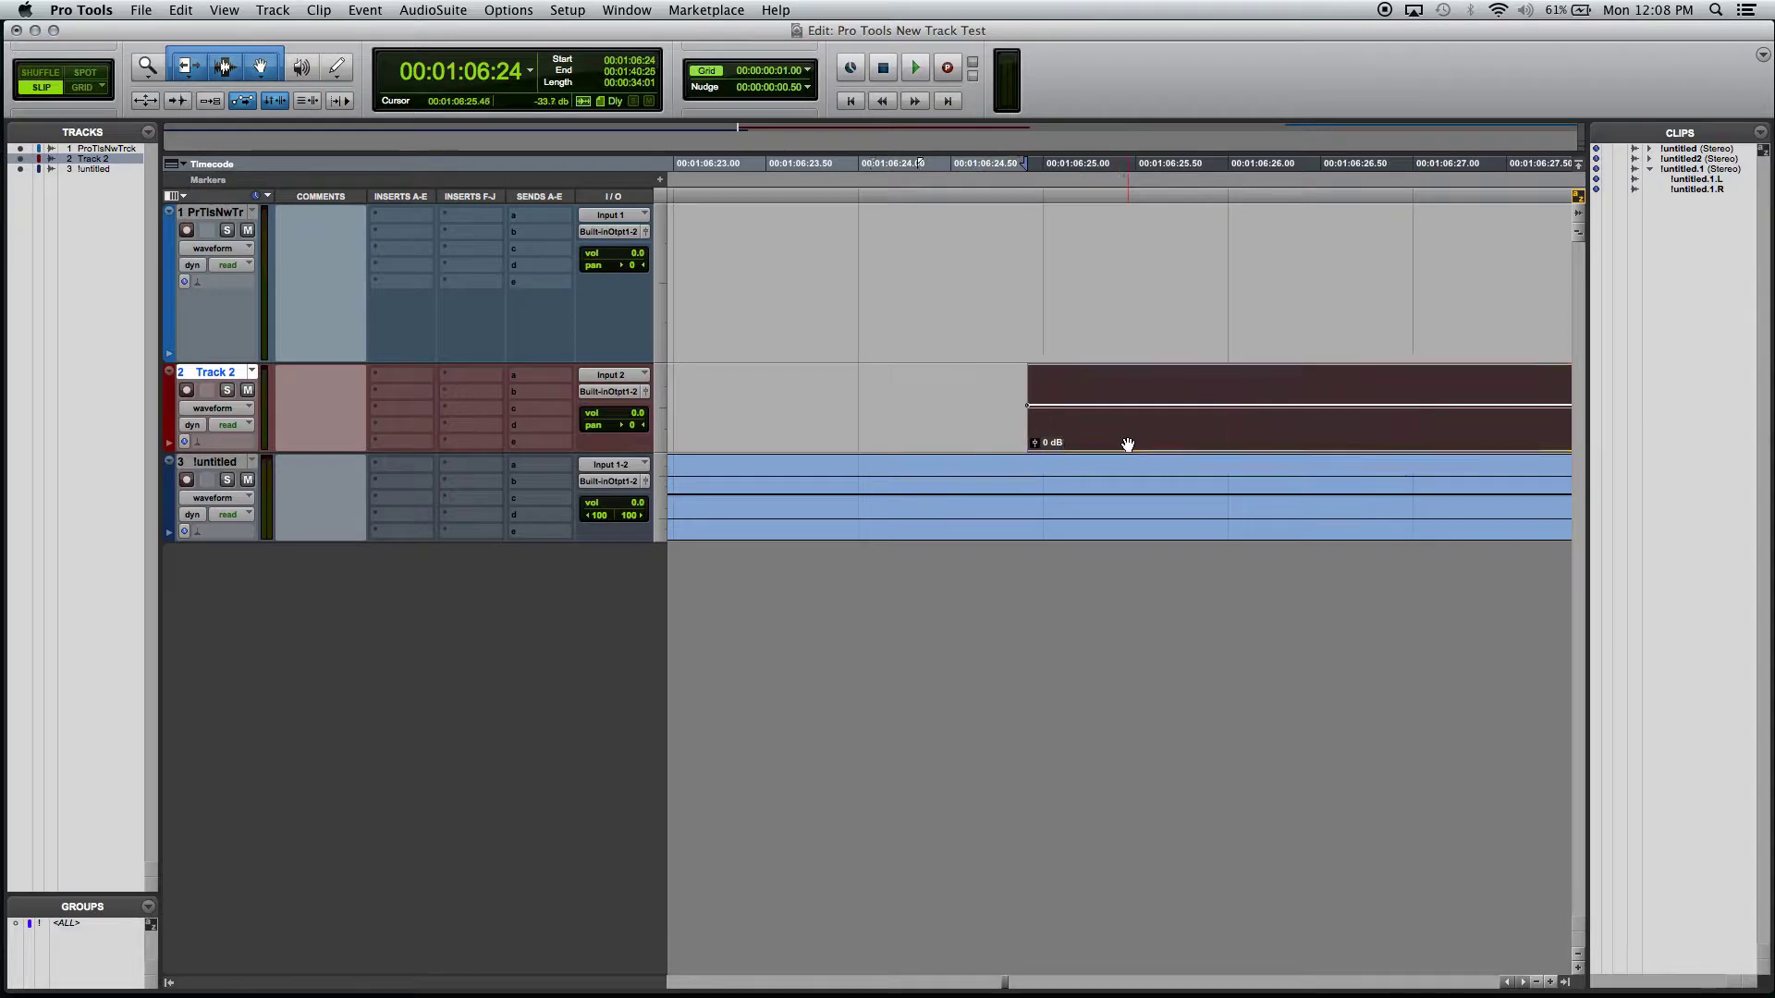
key("super+bracketleft")
key("super+bracketleft")
key("super+bracketleft")
key("super+bracketleft")
key("super+bracketleft")
key("super+bracketleft")
key("super+bracketleft")
key("super+bracketleft")
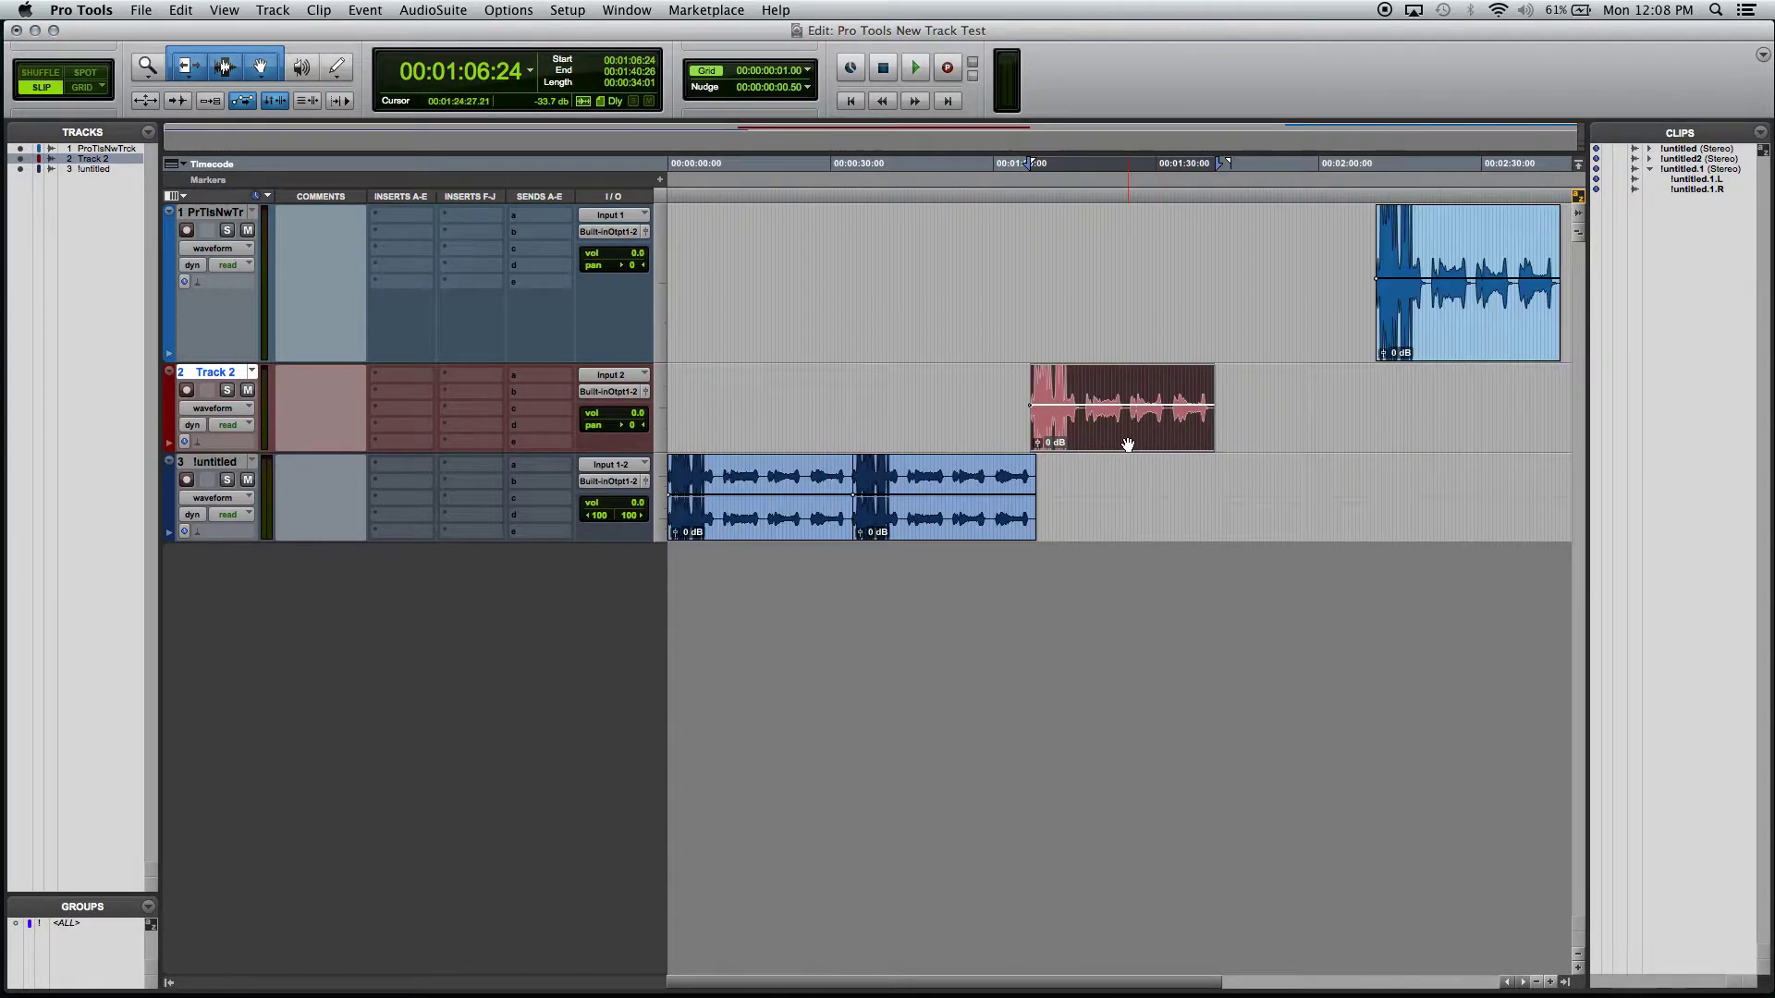
left_click_drag(1128, 445, 1336, 280)
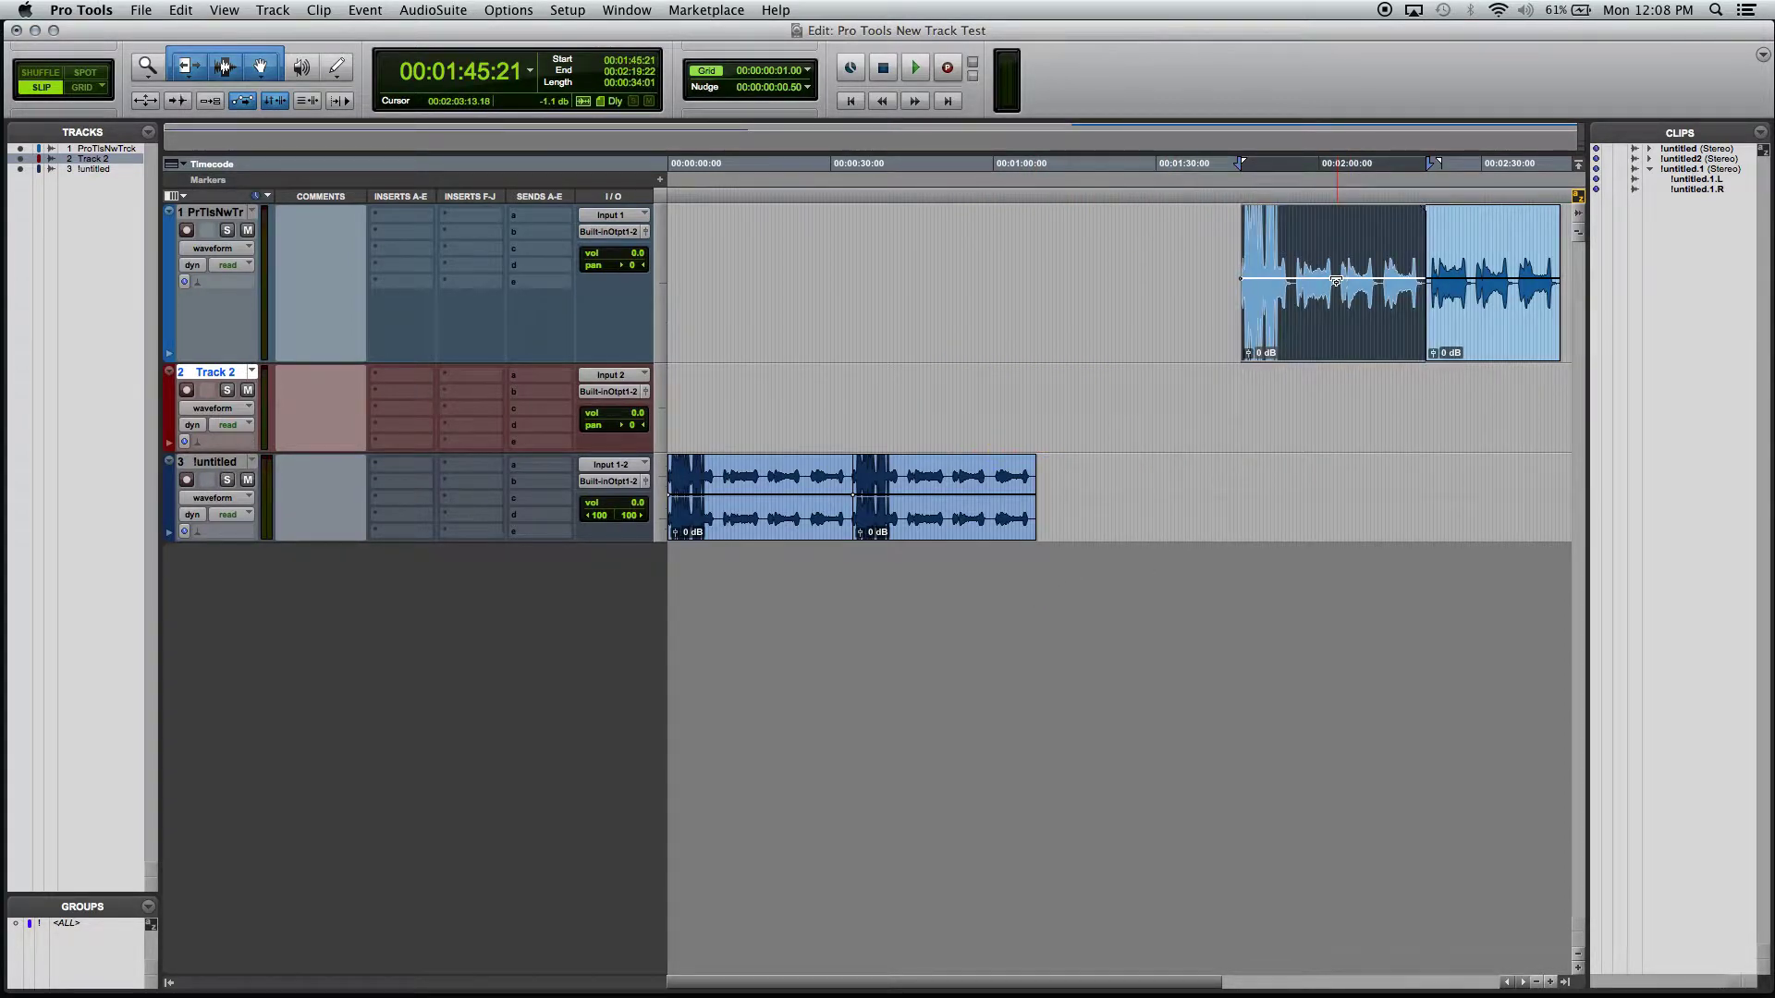
key("super+z")
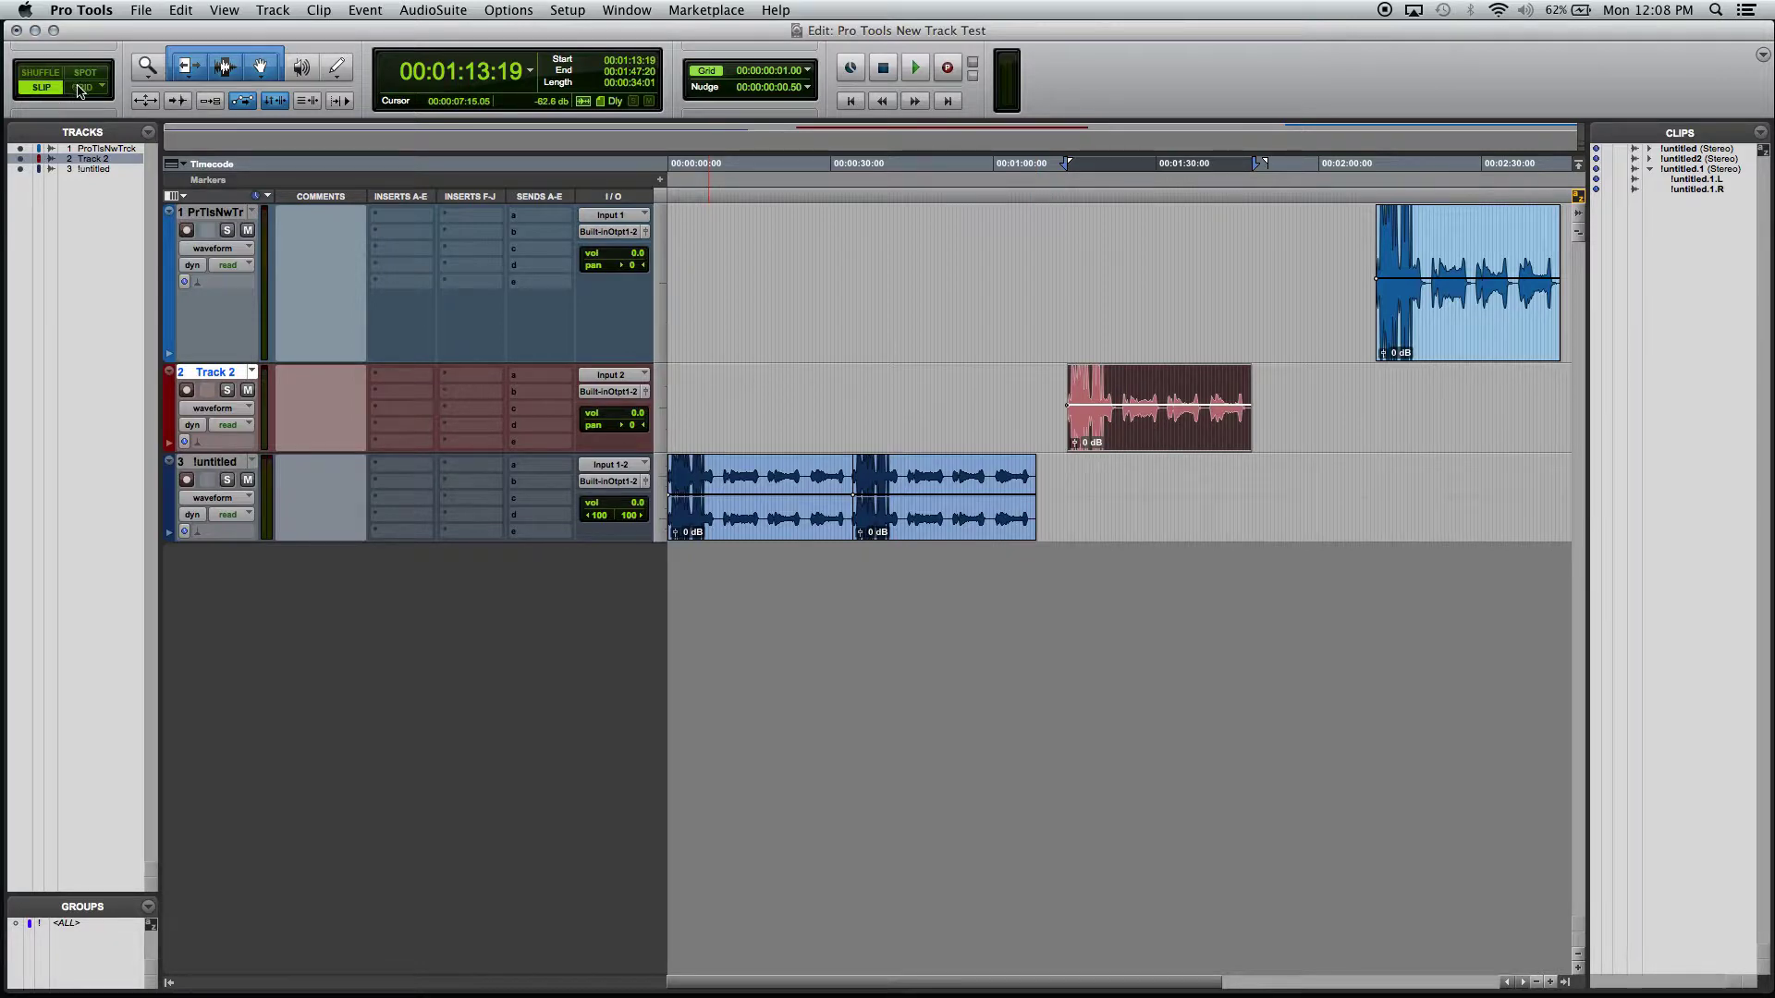
In Spot mode, spot Track 2's red clip to start at 00:10:00:00 using the Timecode scale.
key("F3")
left_click(1139, 436)
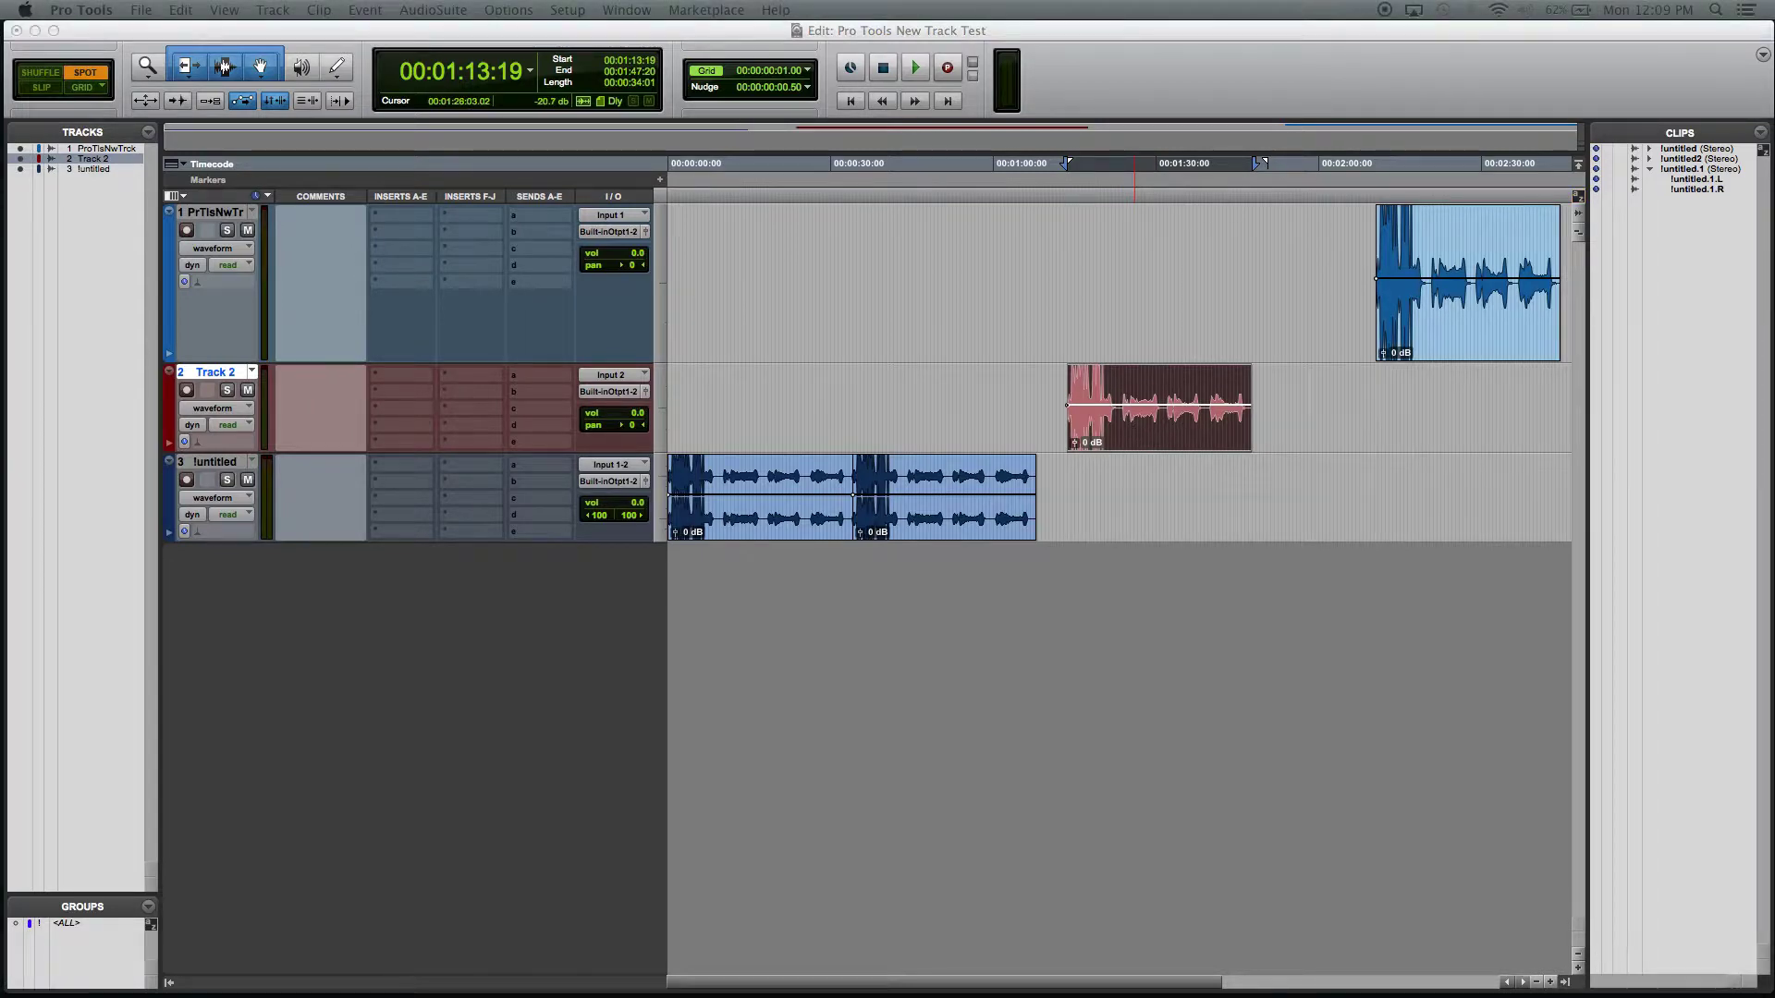
left_click_drag(1538, 168, 943, 91)
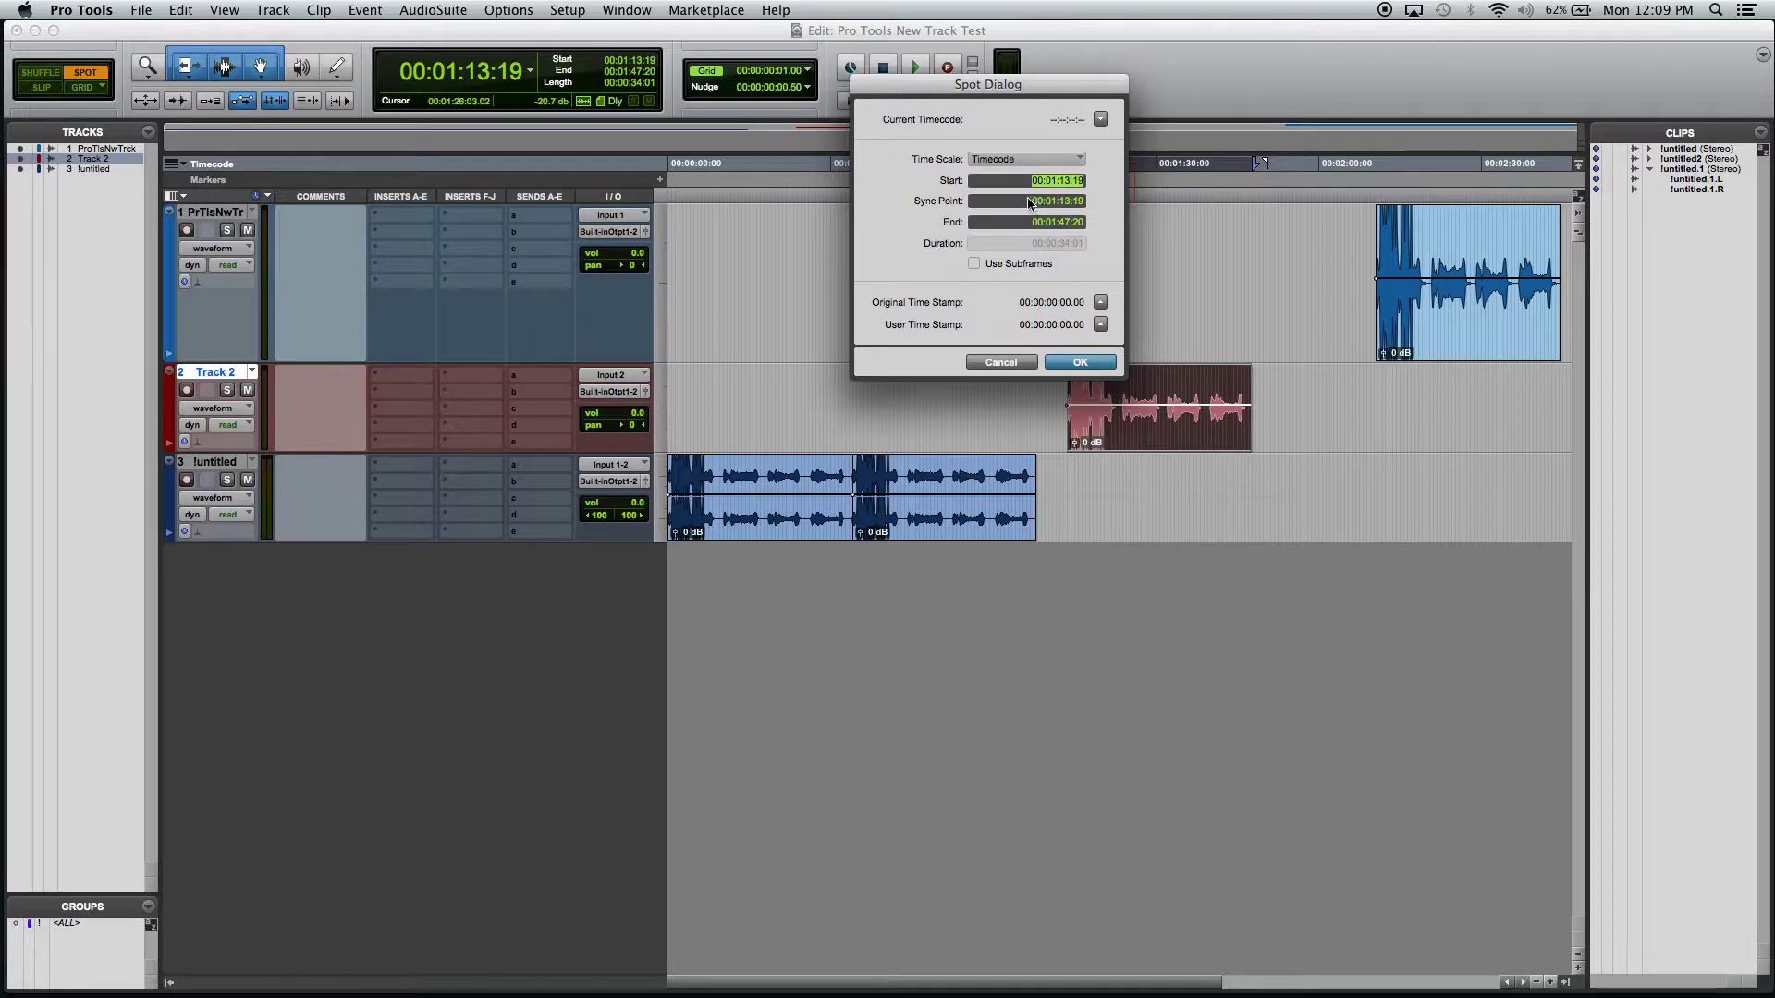
left_click(1039, 163)
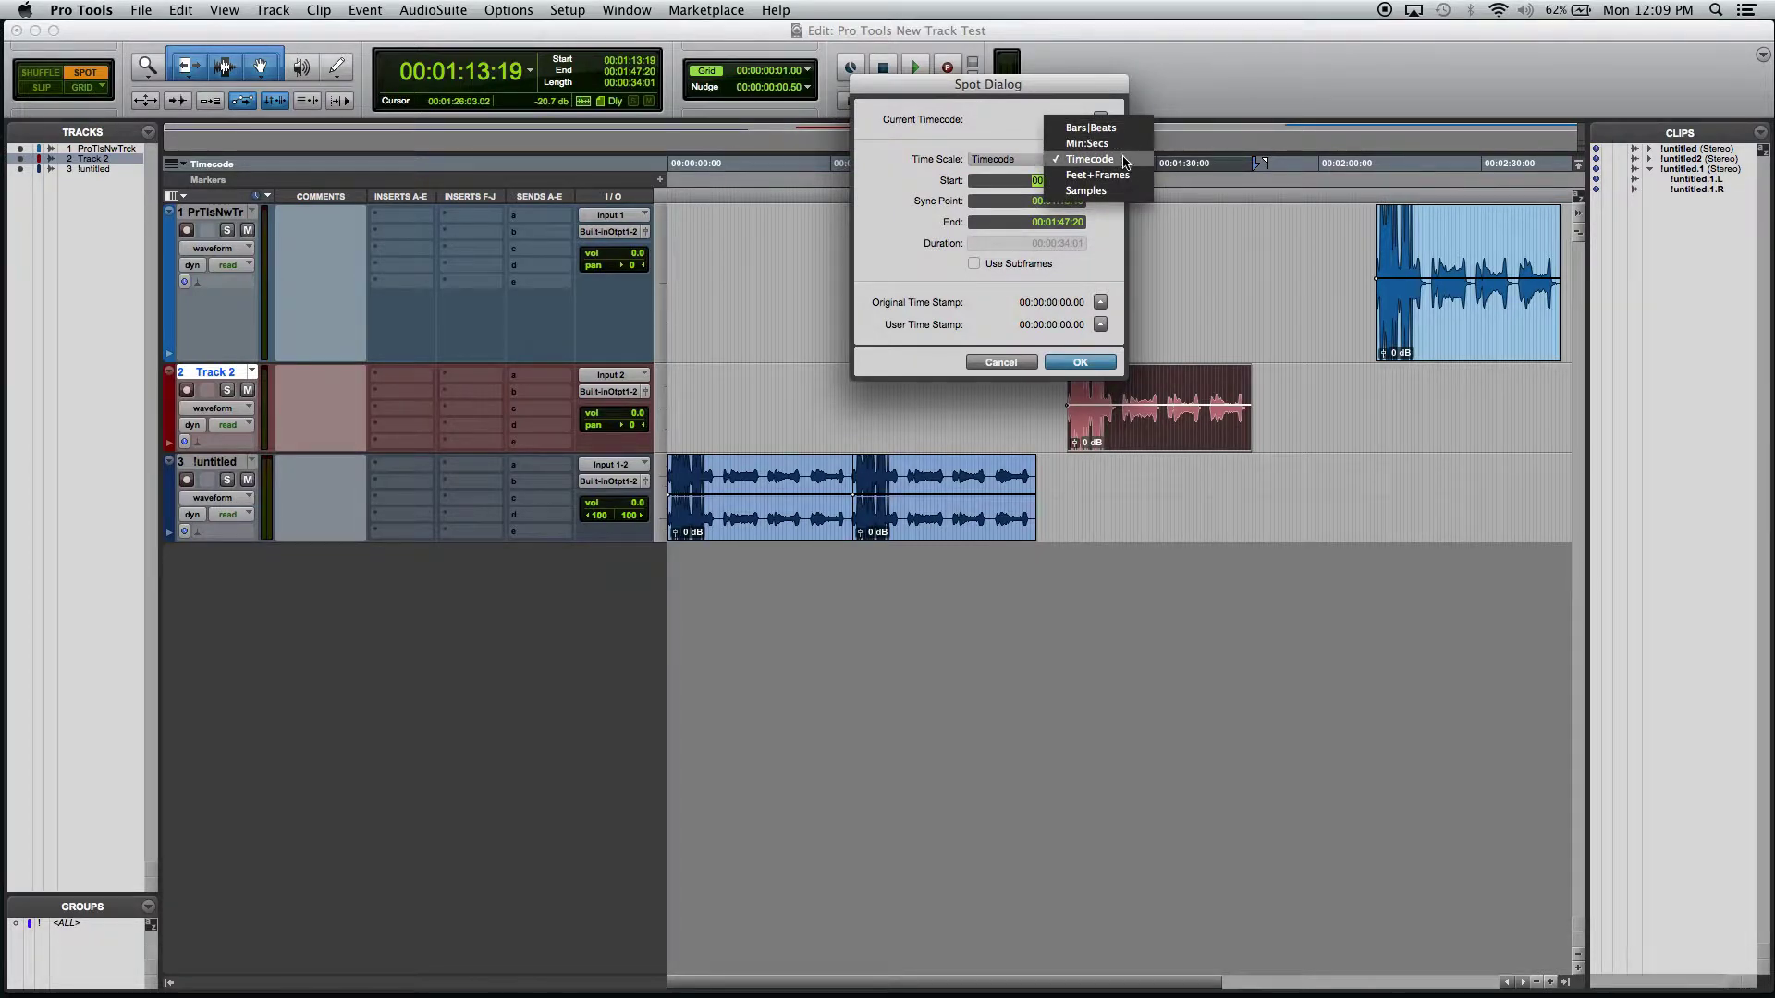
left_click(982, 136)
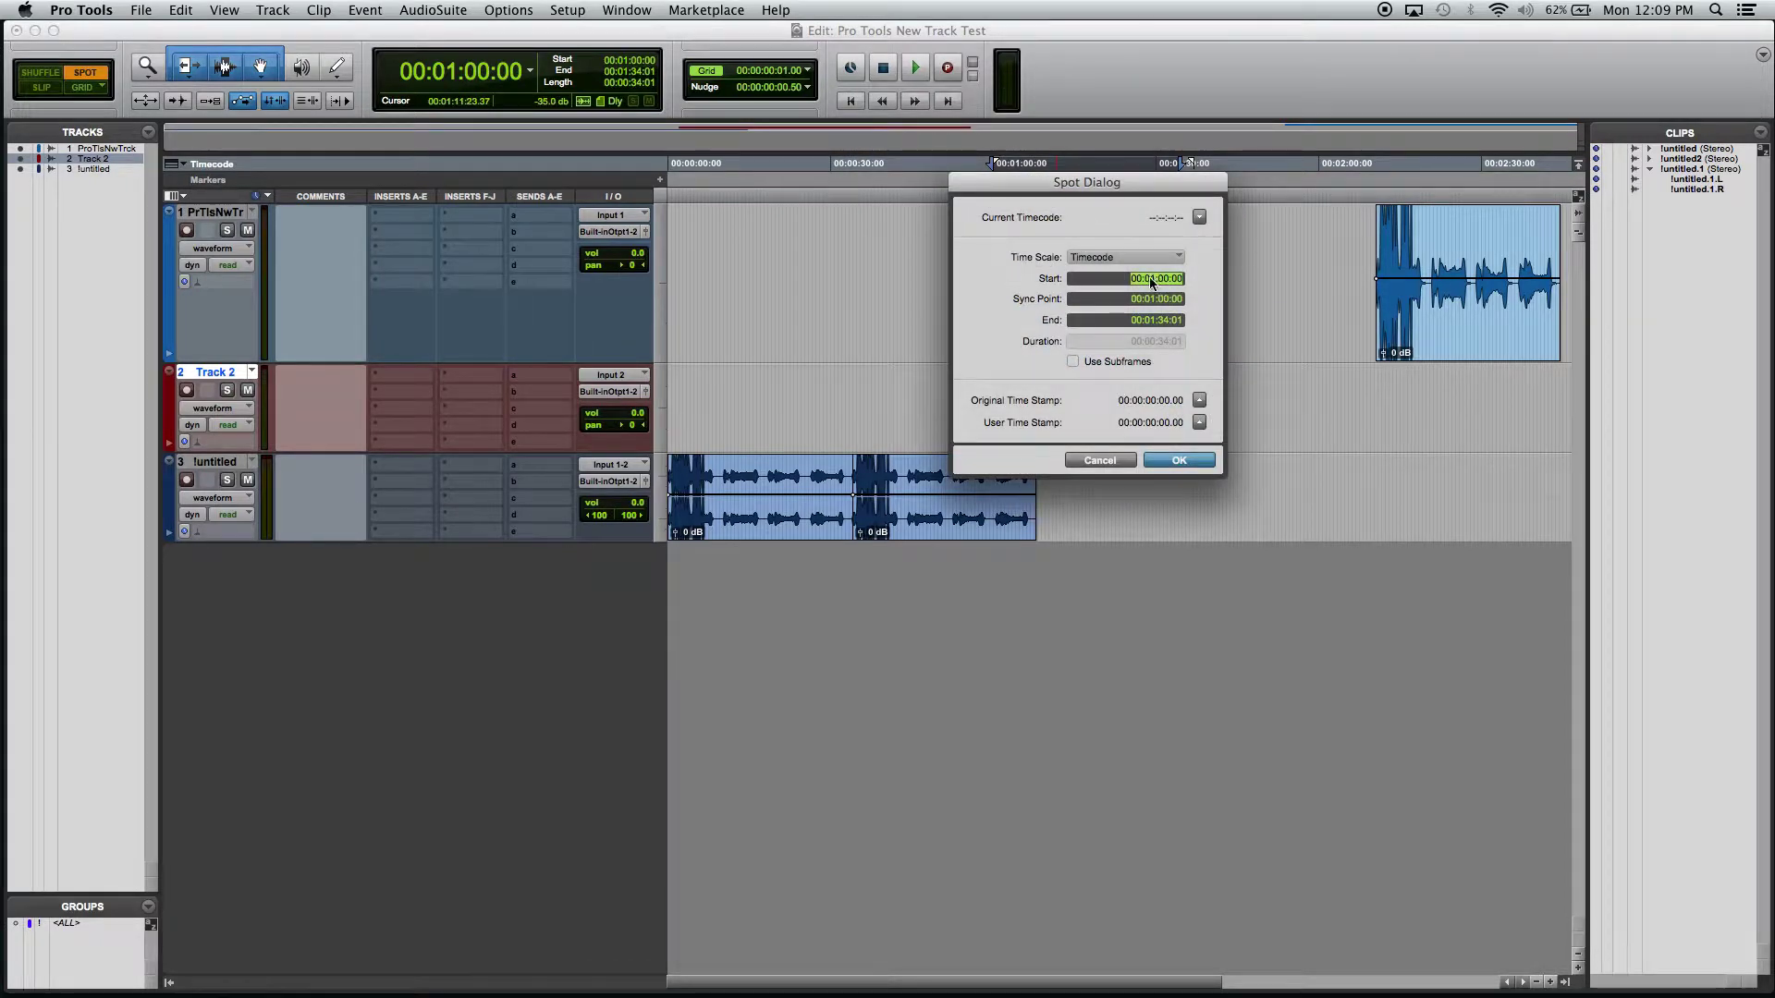
left_click(1151, 280)
left_click(1178, 461)
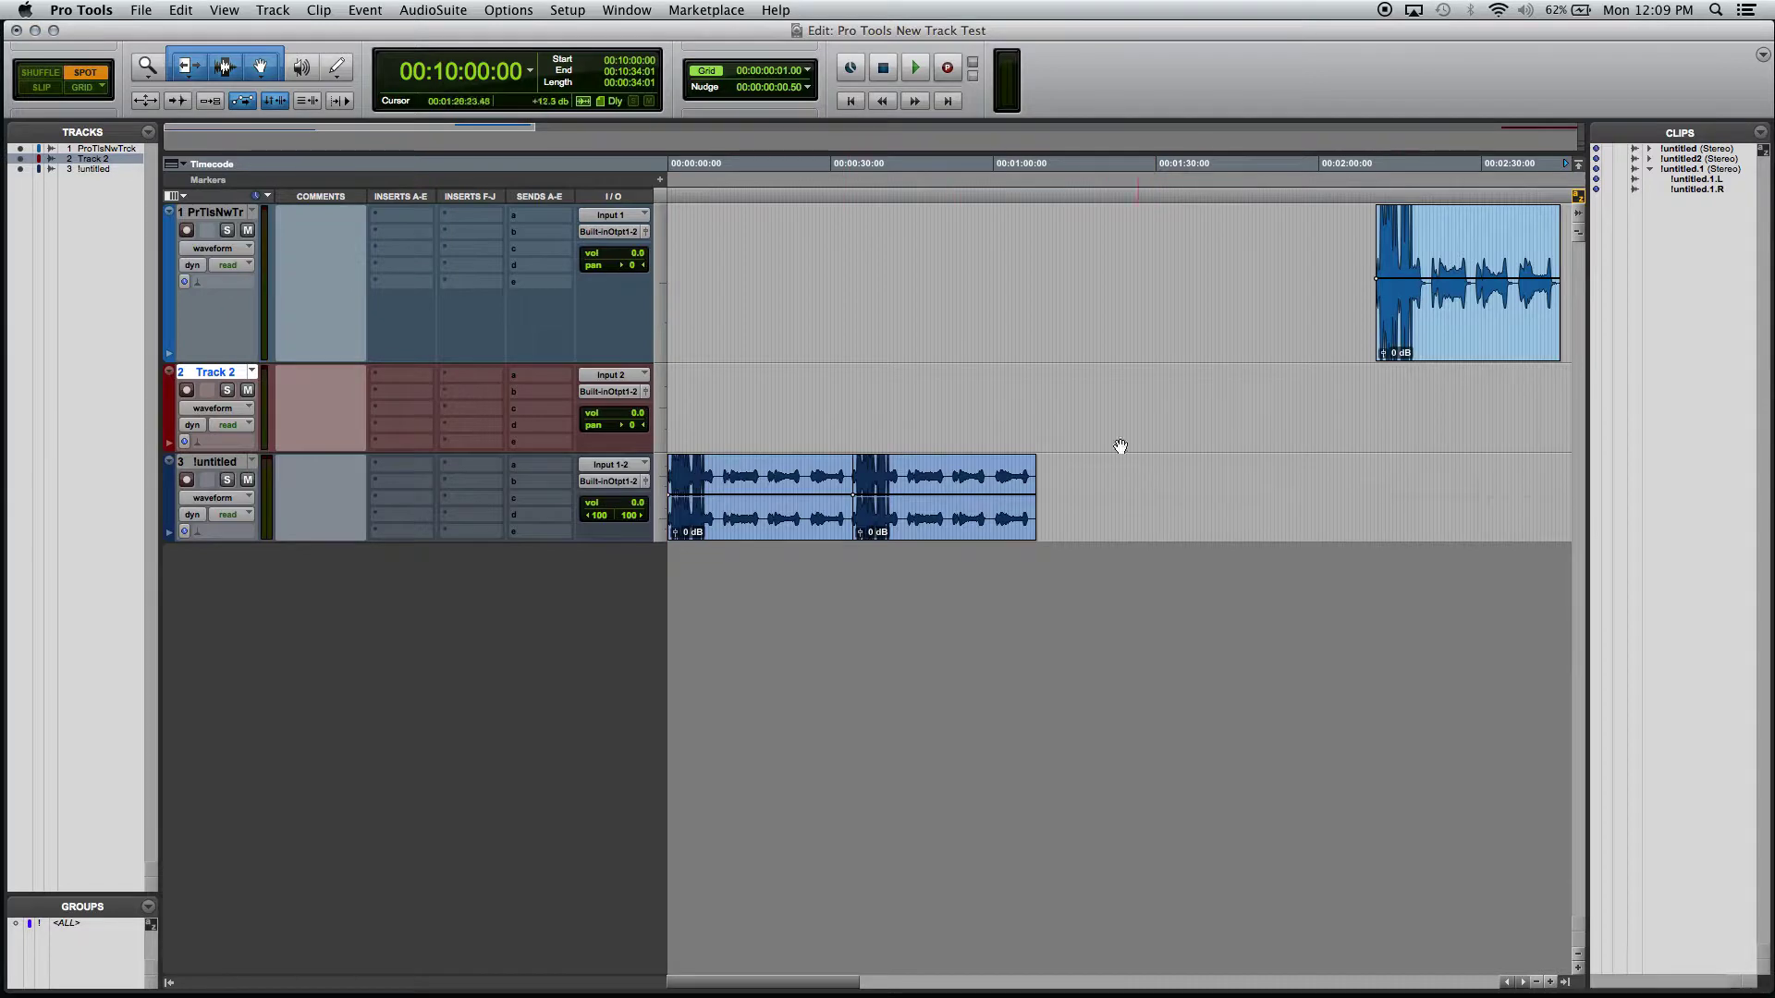
Spot Track 2's red clip back to start at 00:00:00:00, ending at 00:00:34:01.
scroll(1103, 385, "right", 5)
scroll(1103, 385, "right", 20)
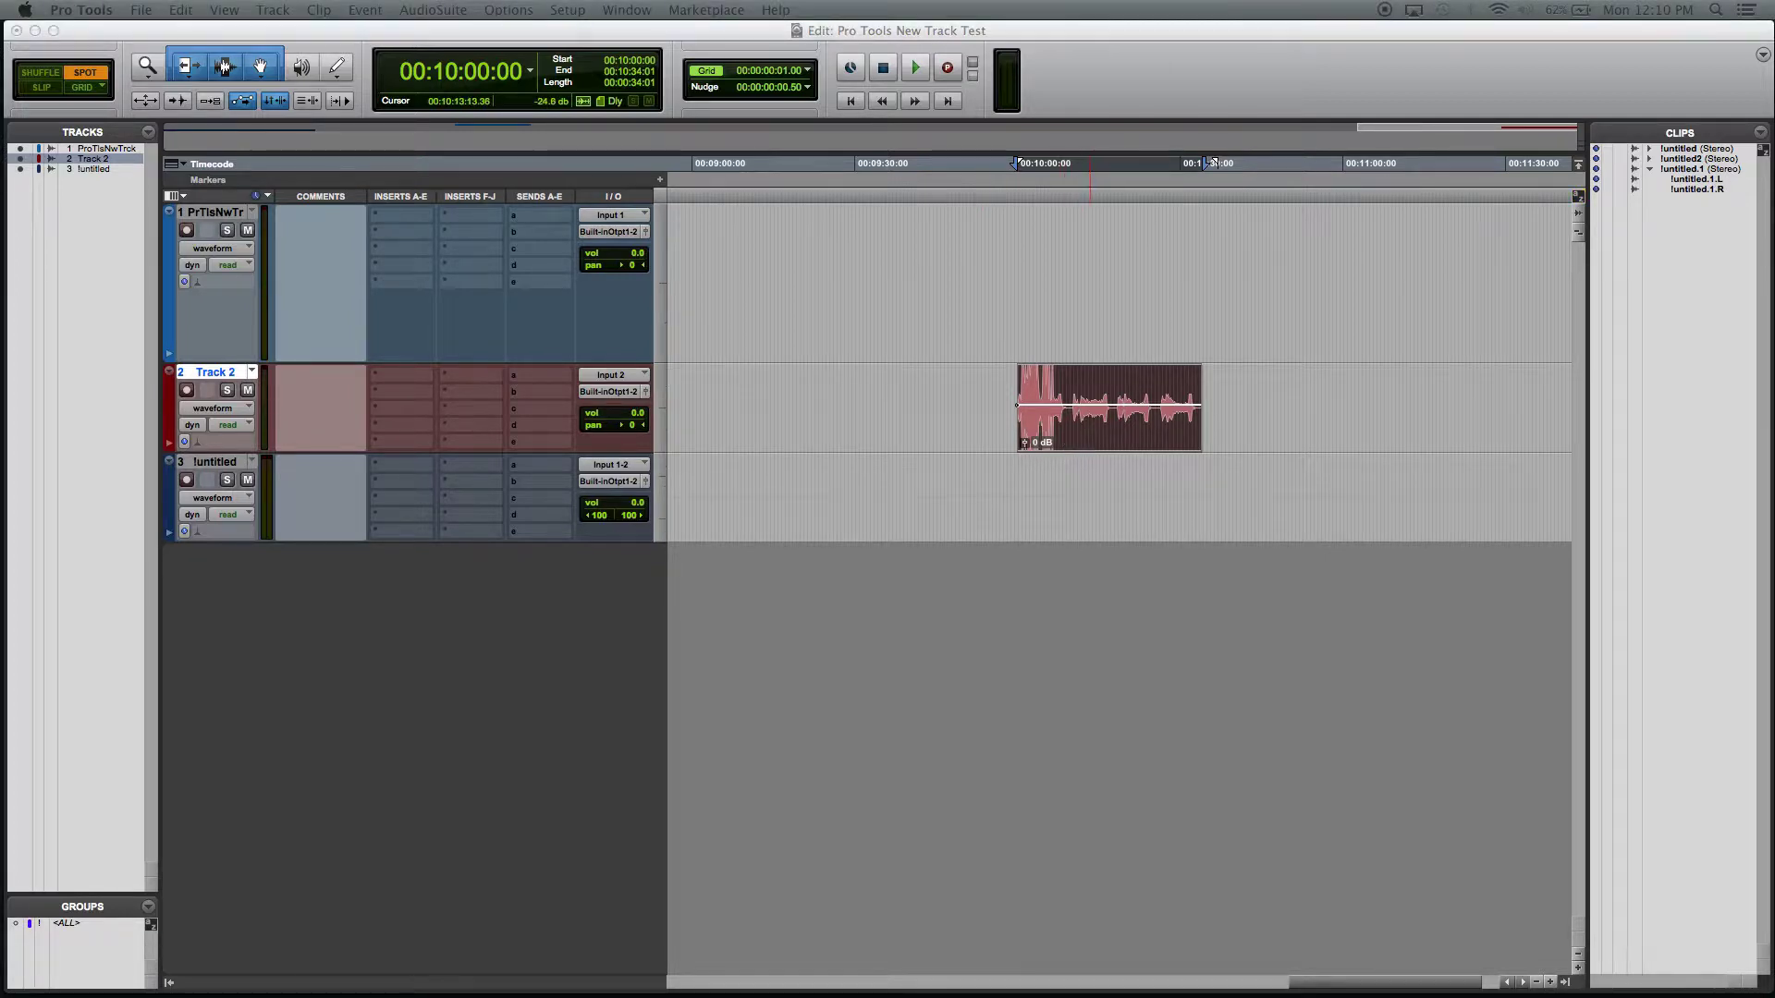
left_click(1091, 407)
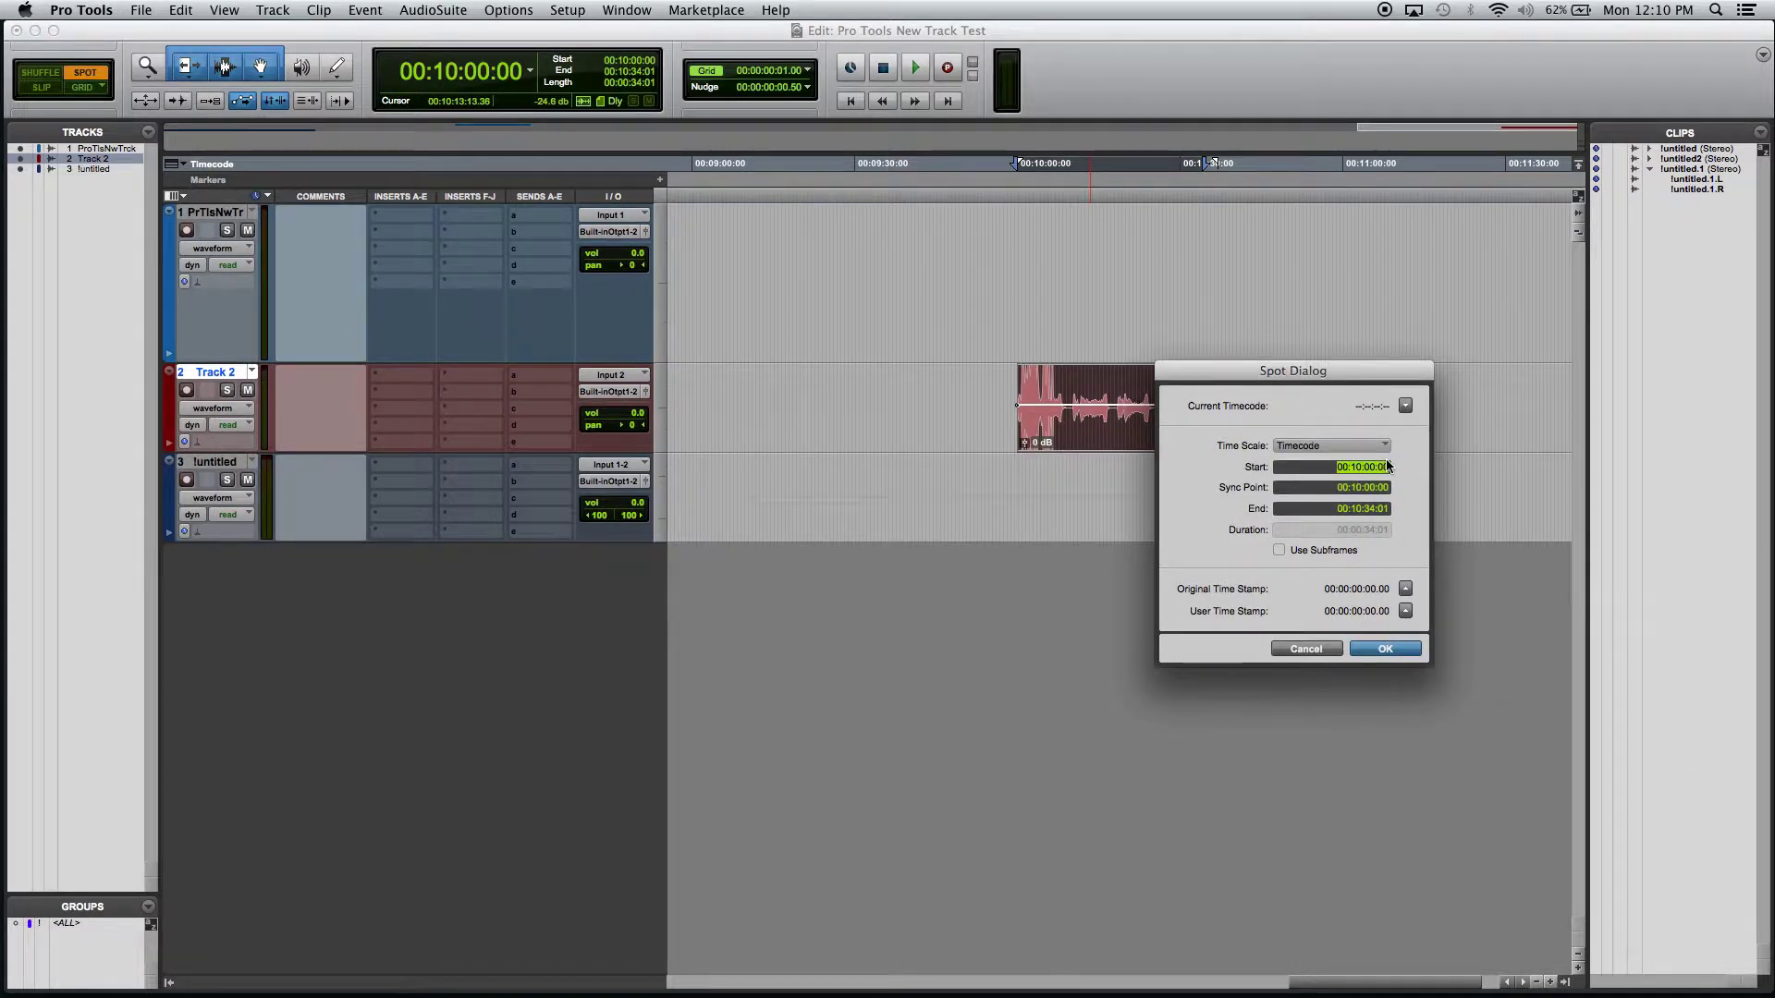
left_click(1353, 469)
left_click(1385, 650)
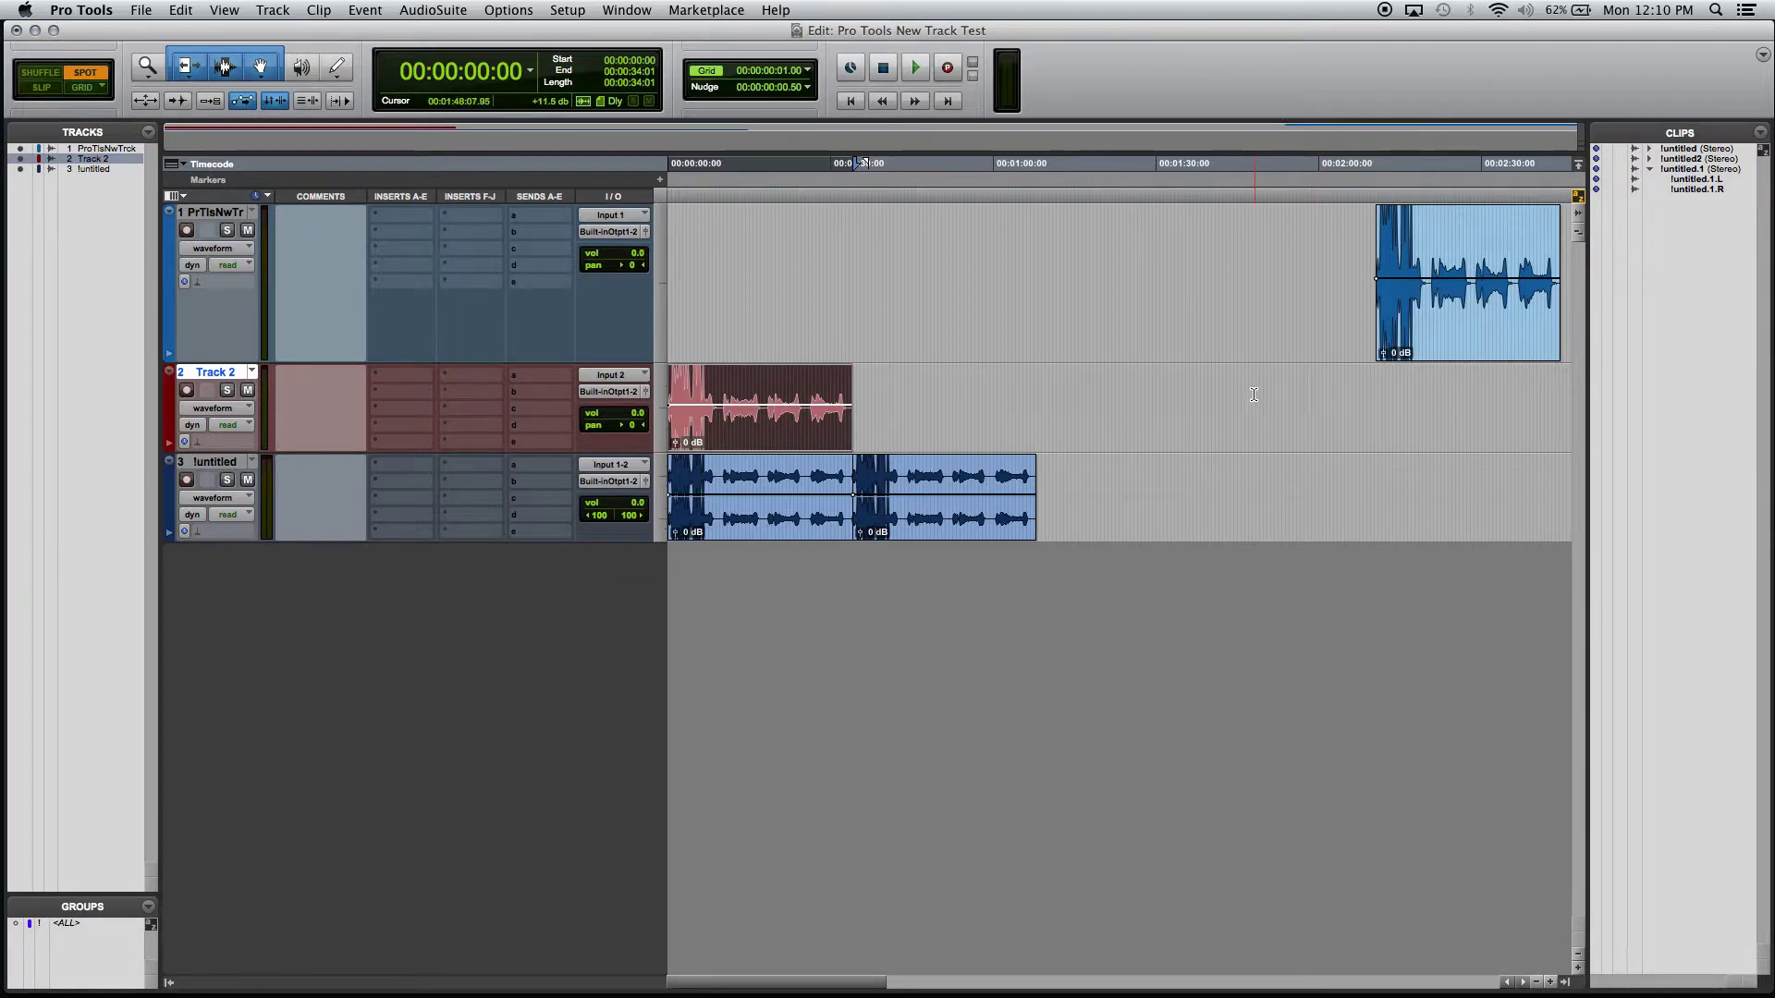
key("super+bracketleft")
key("super+bracketleft")
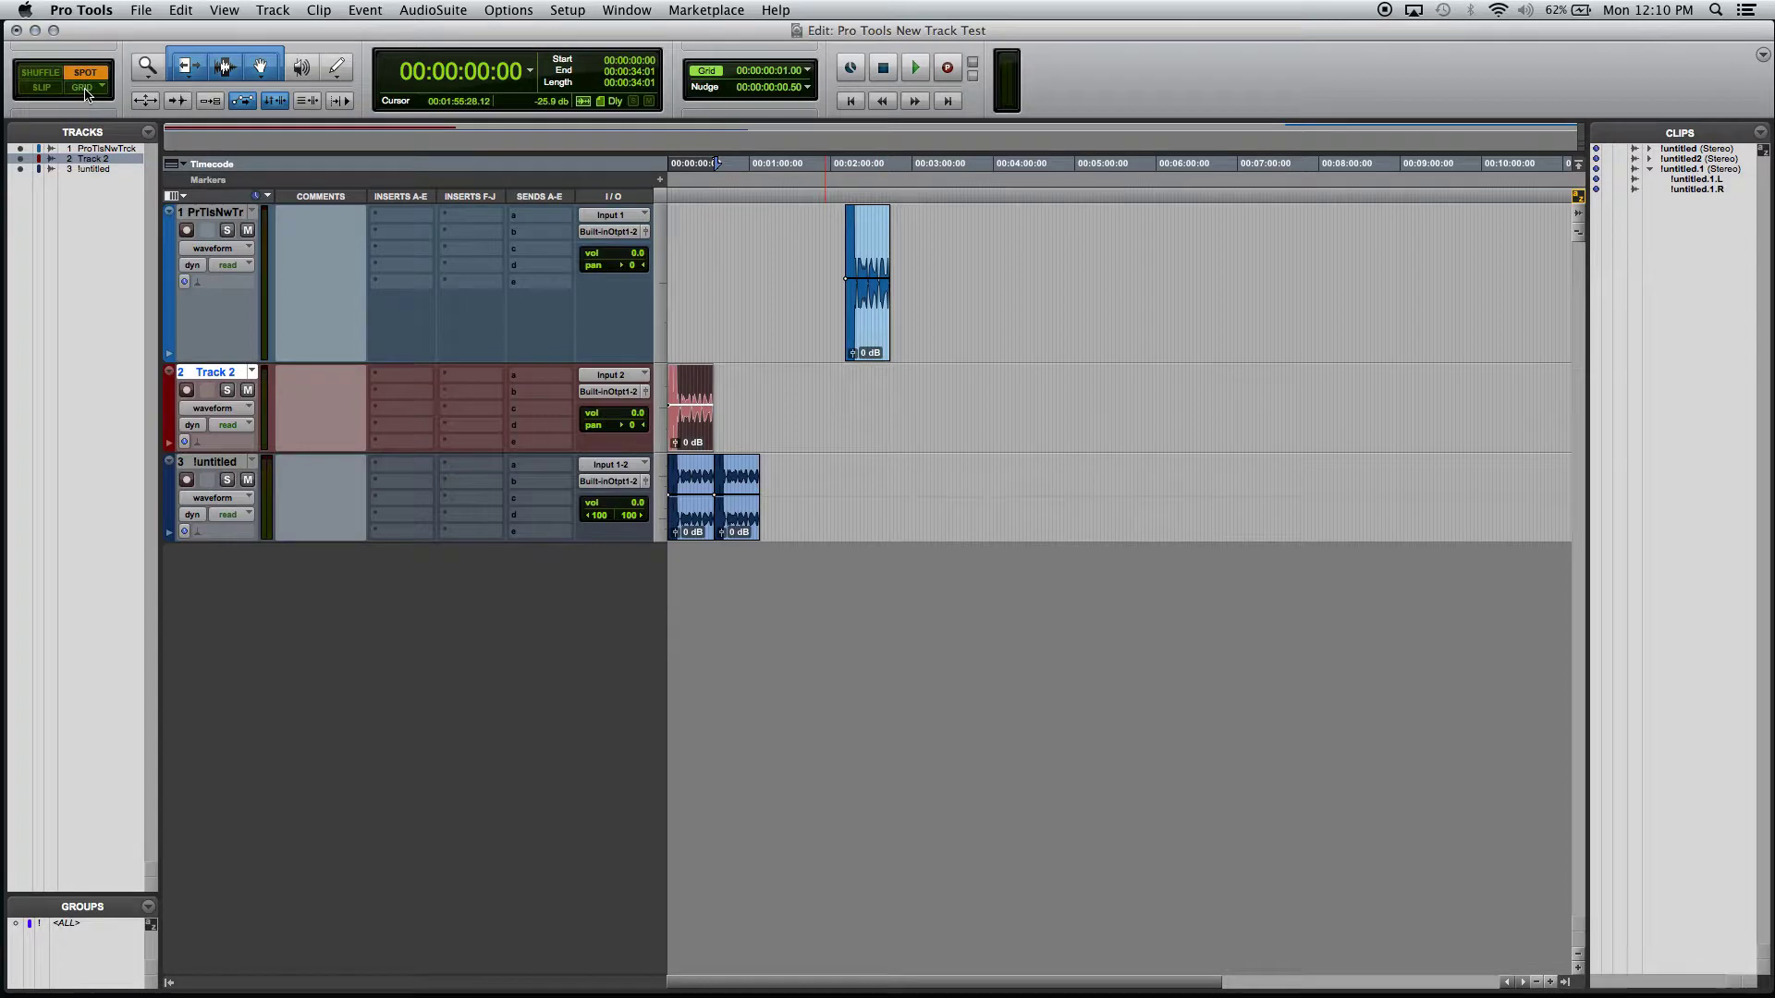
Switch to Grid mode, move Track 2's clip two grid steps later, and show the grid resolution choices.
left_click(81, 87)
scroll(699, 447, "up", 5)
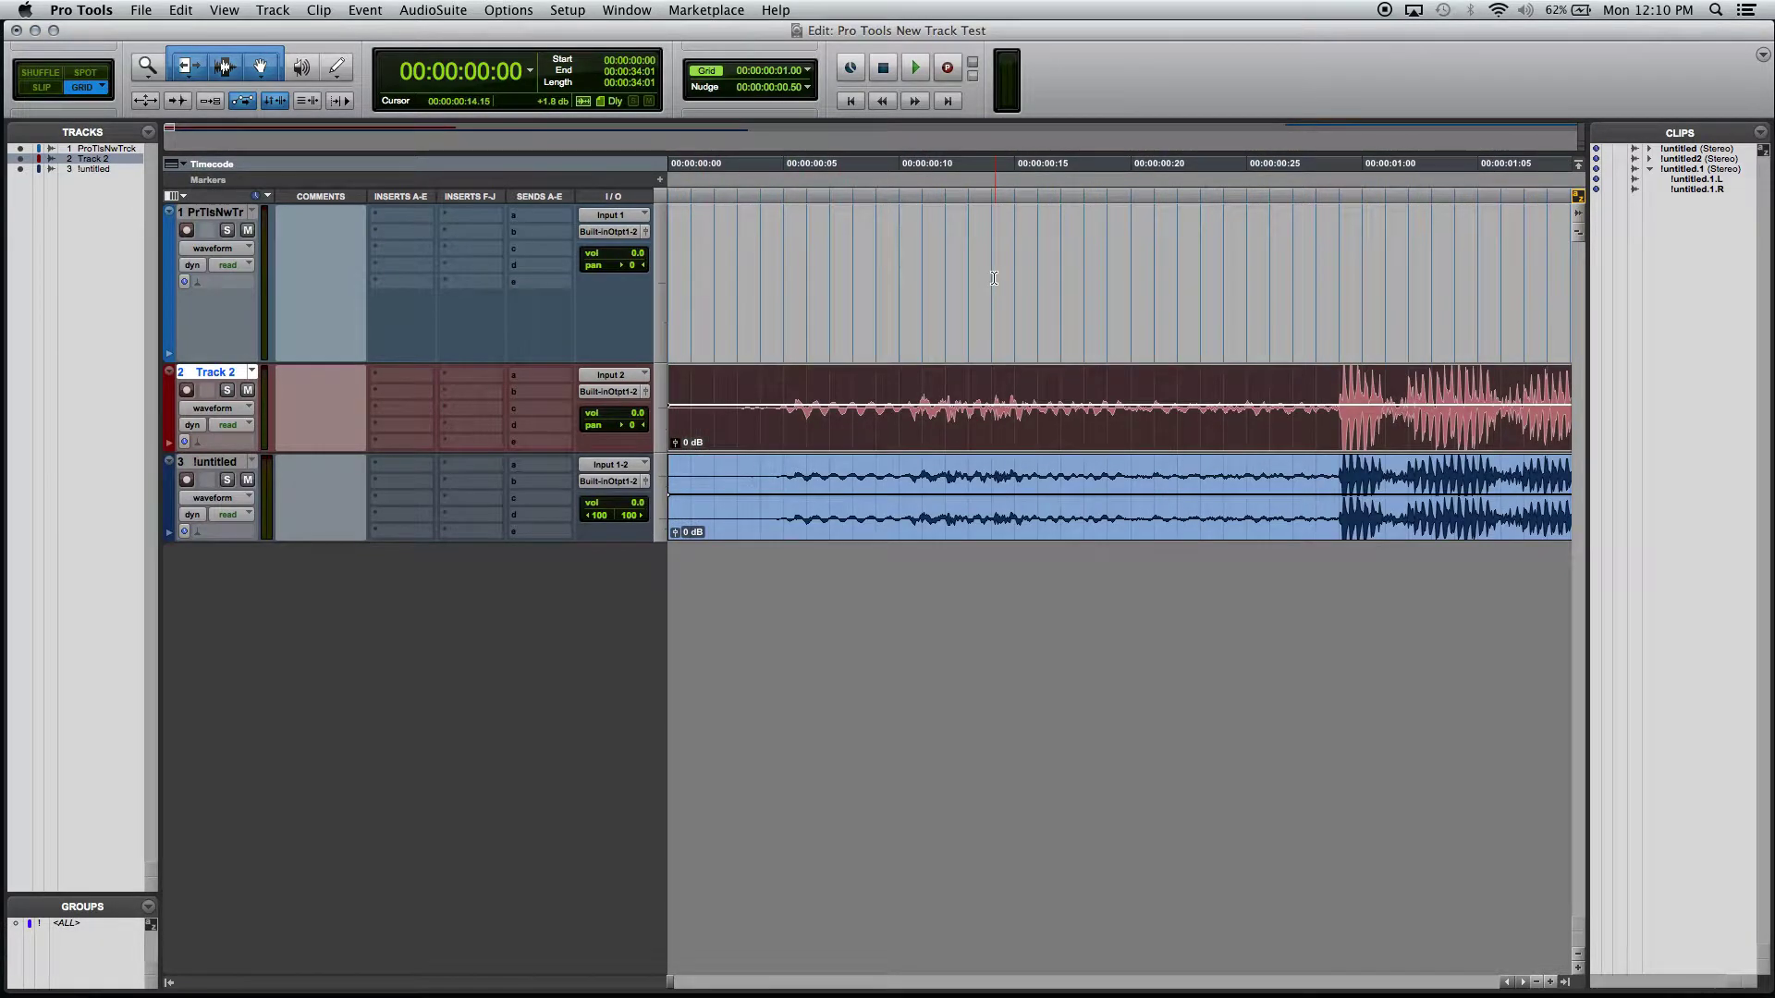
left_click_drag(762, 439, 790, 440)
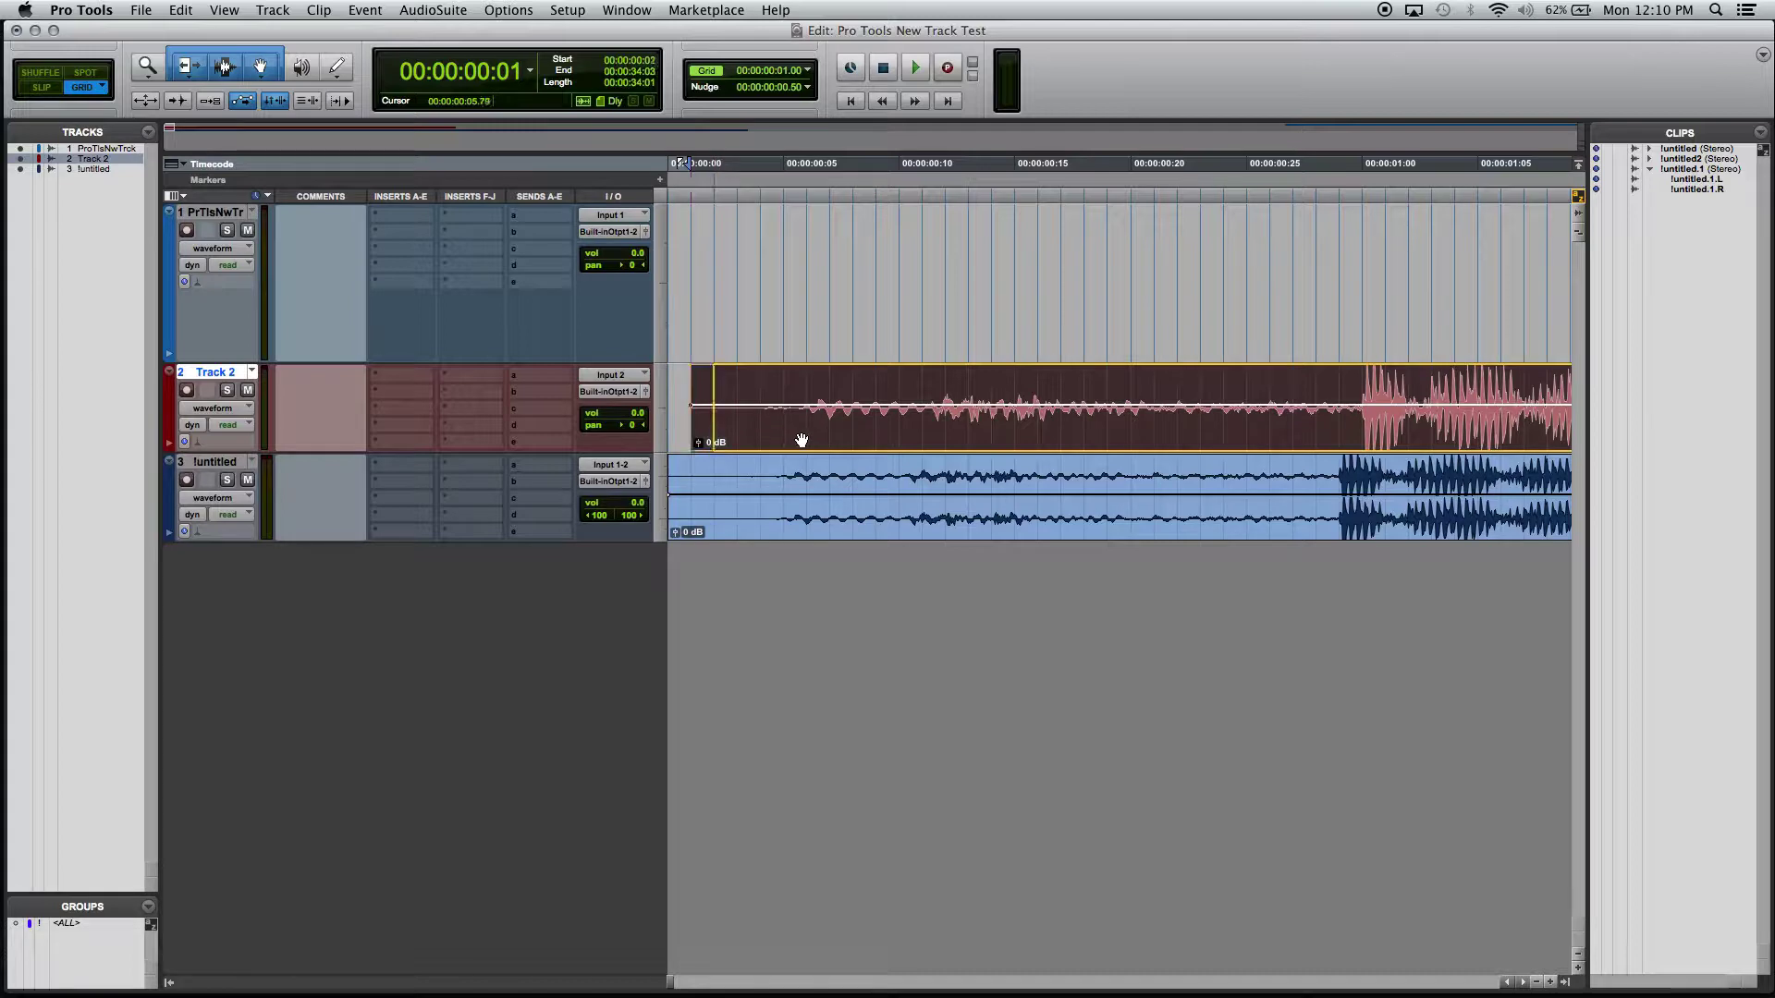
mouse_move(801, 440)
left_mouse_down()
mouse_move(865, 441)
mouse_move(781, 448)
left_mouse_up()
key("super+bracketleft")
key("super+bracketleft")
key("super+bracketleft")
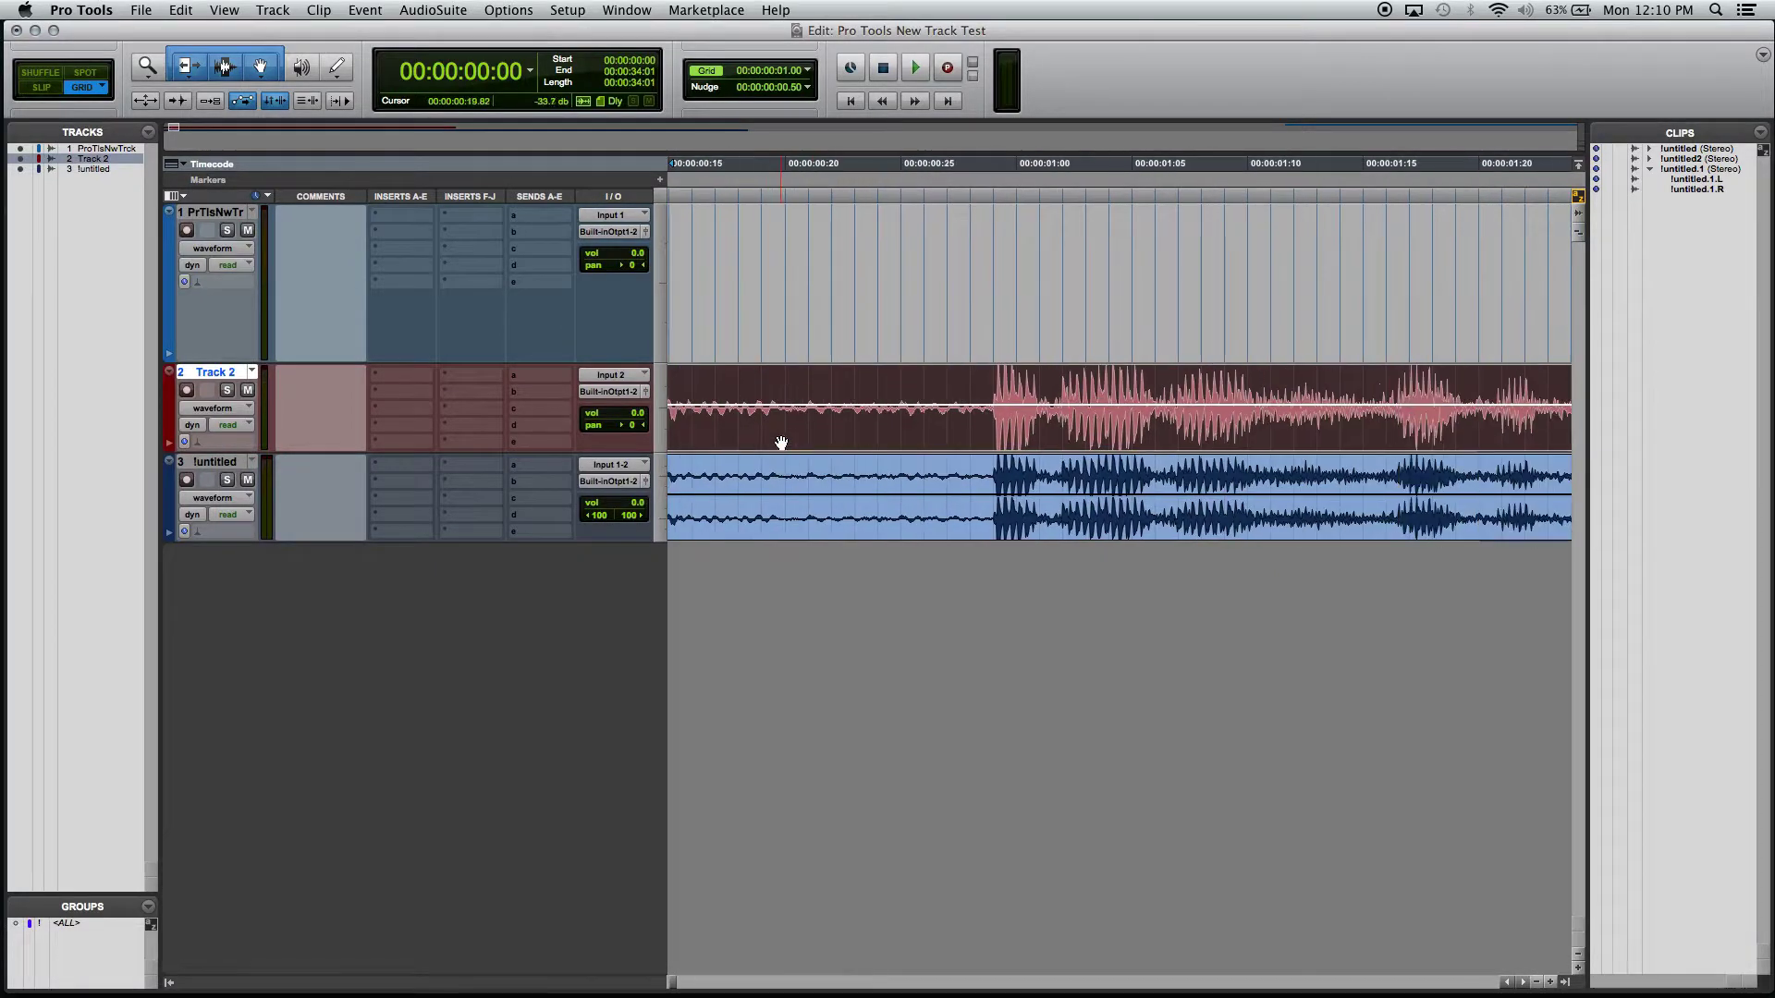
key("super+bracketleft")
key("super+bracketleft")
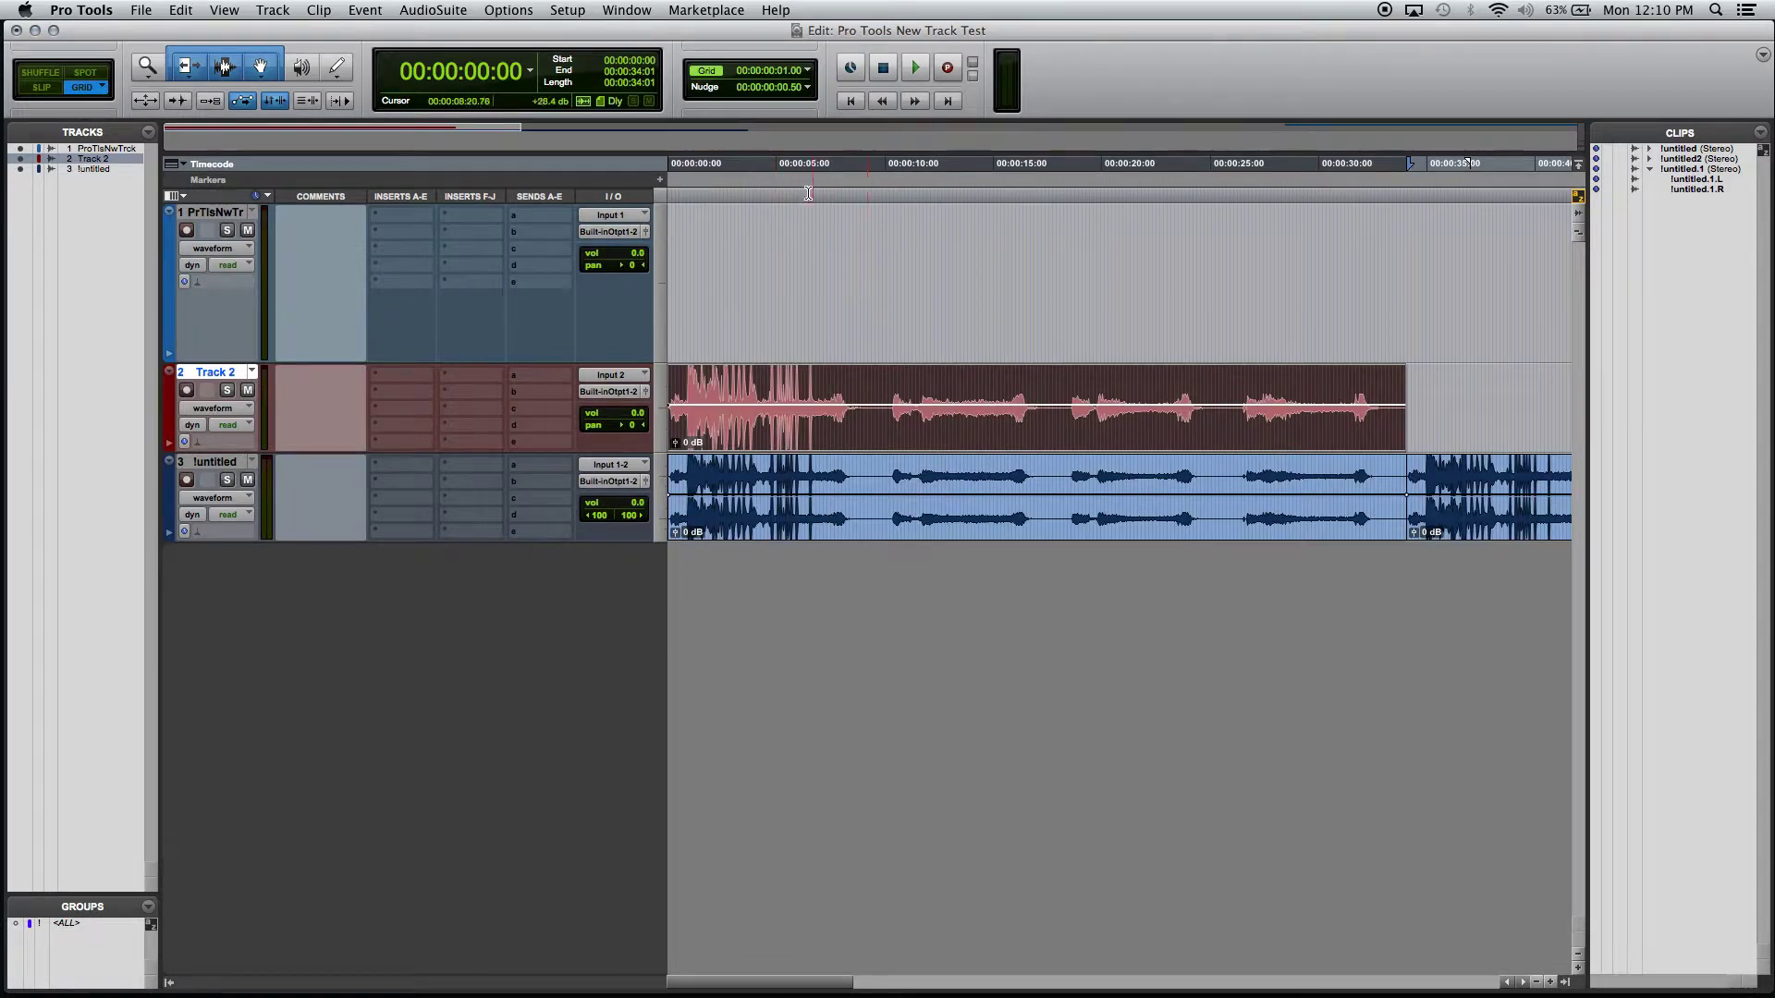
left_click(808, 71)
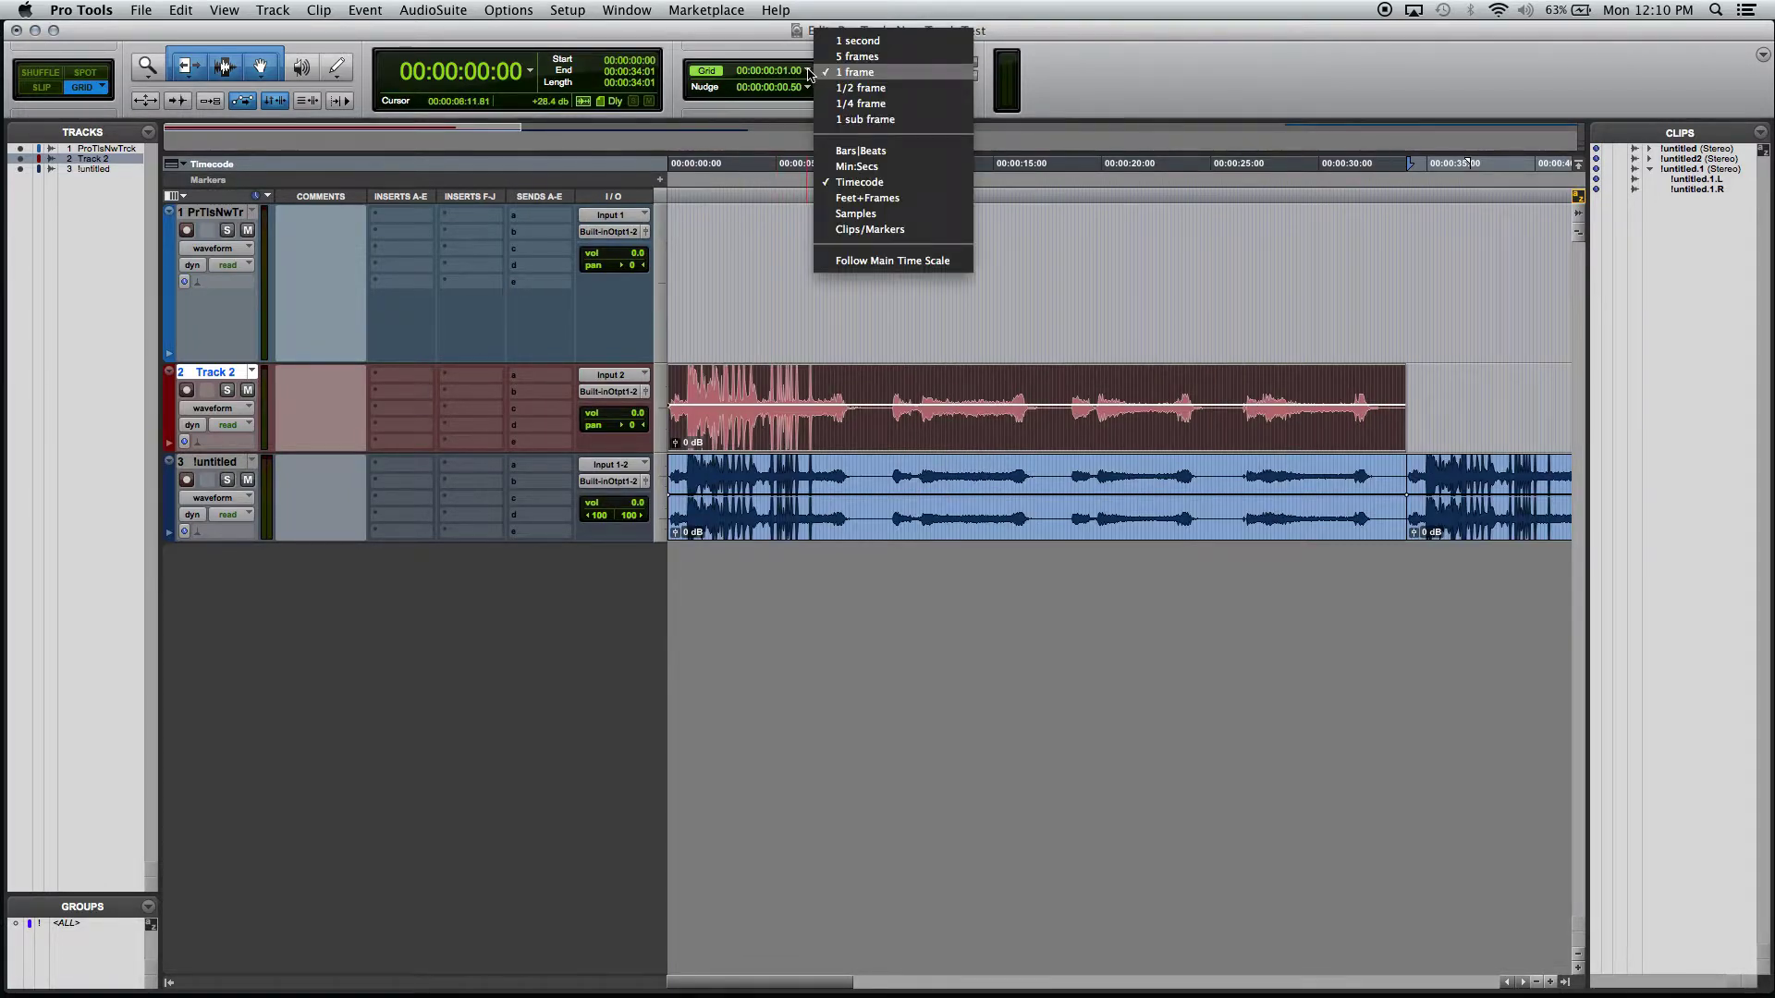
Try a Bars|Beats grid, then return the grid to Timecode at 1 frame.
left_click(887, 155)
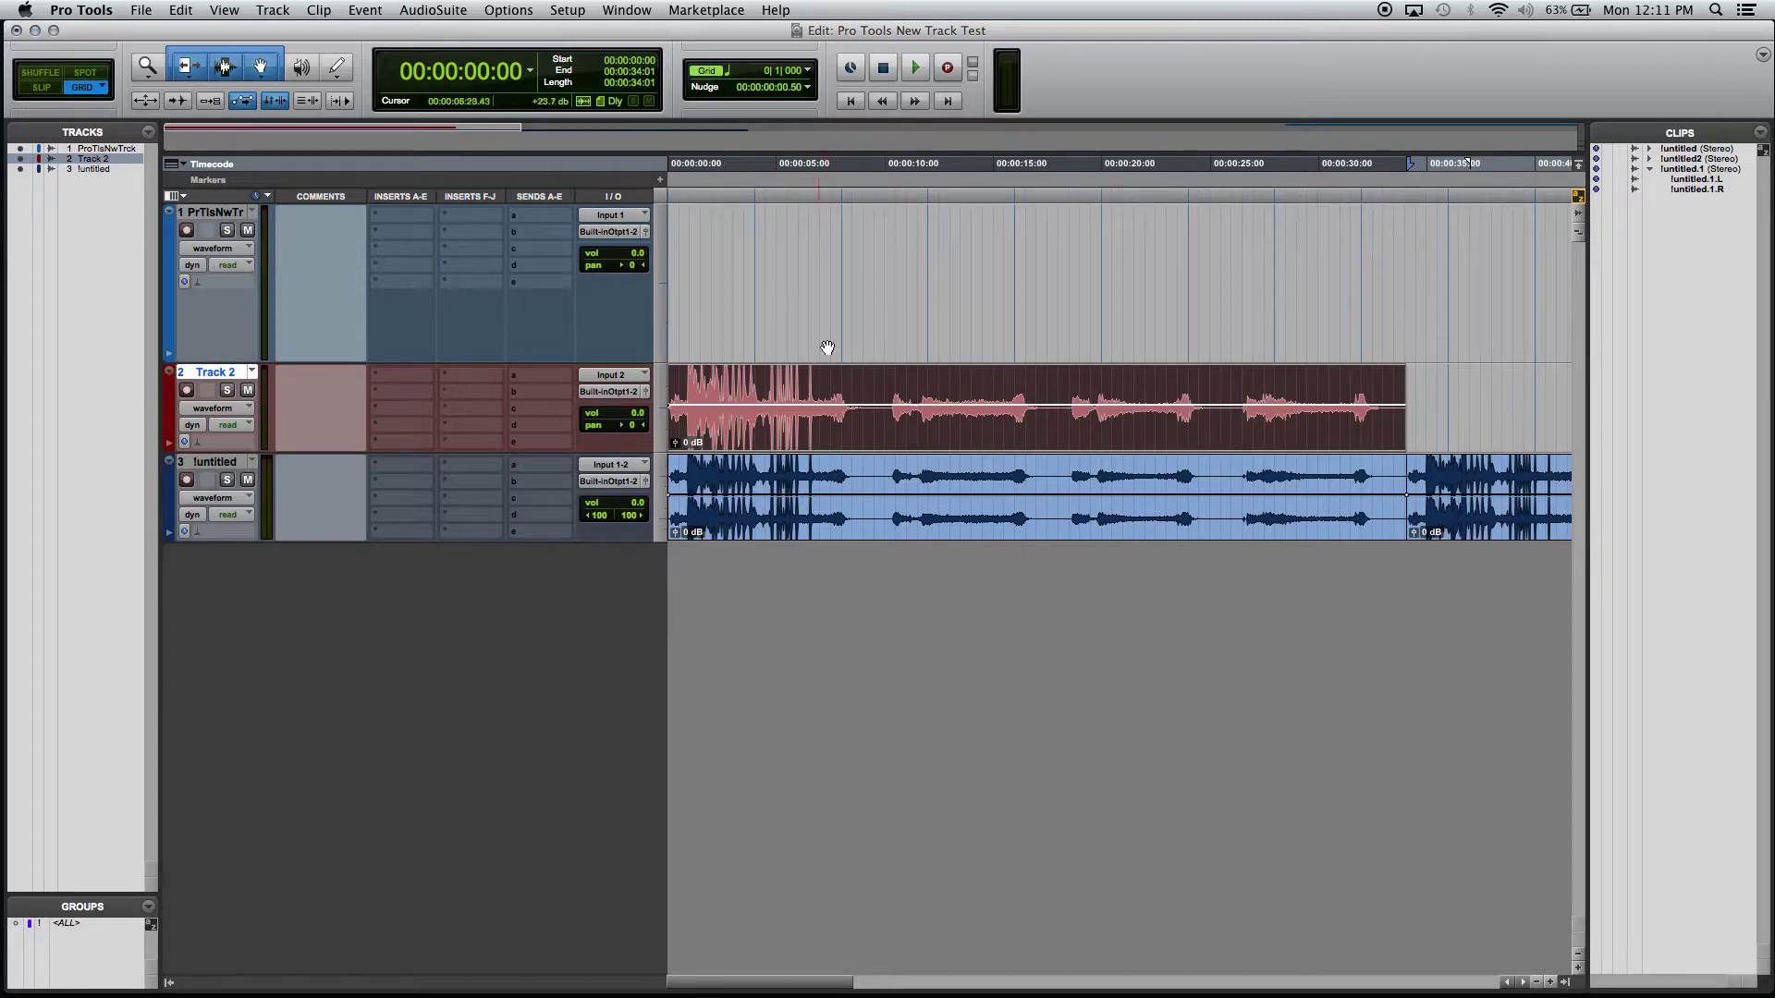
left_click(809, 72)
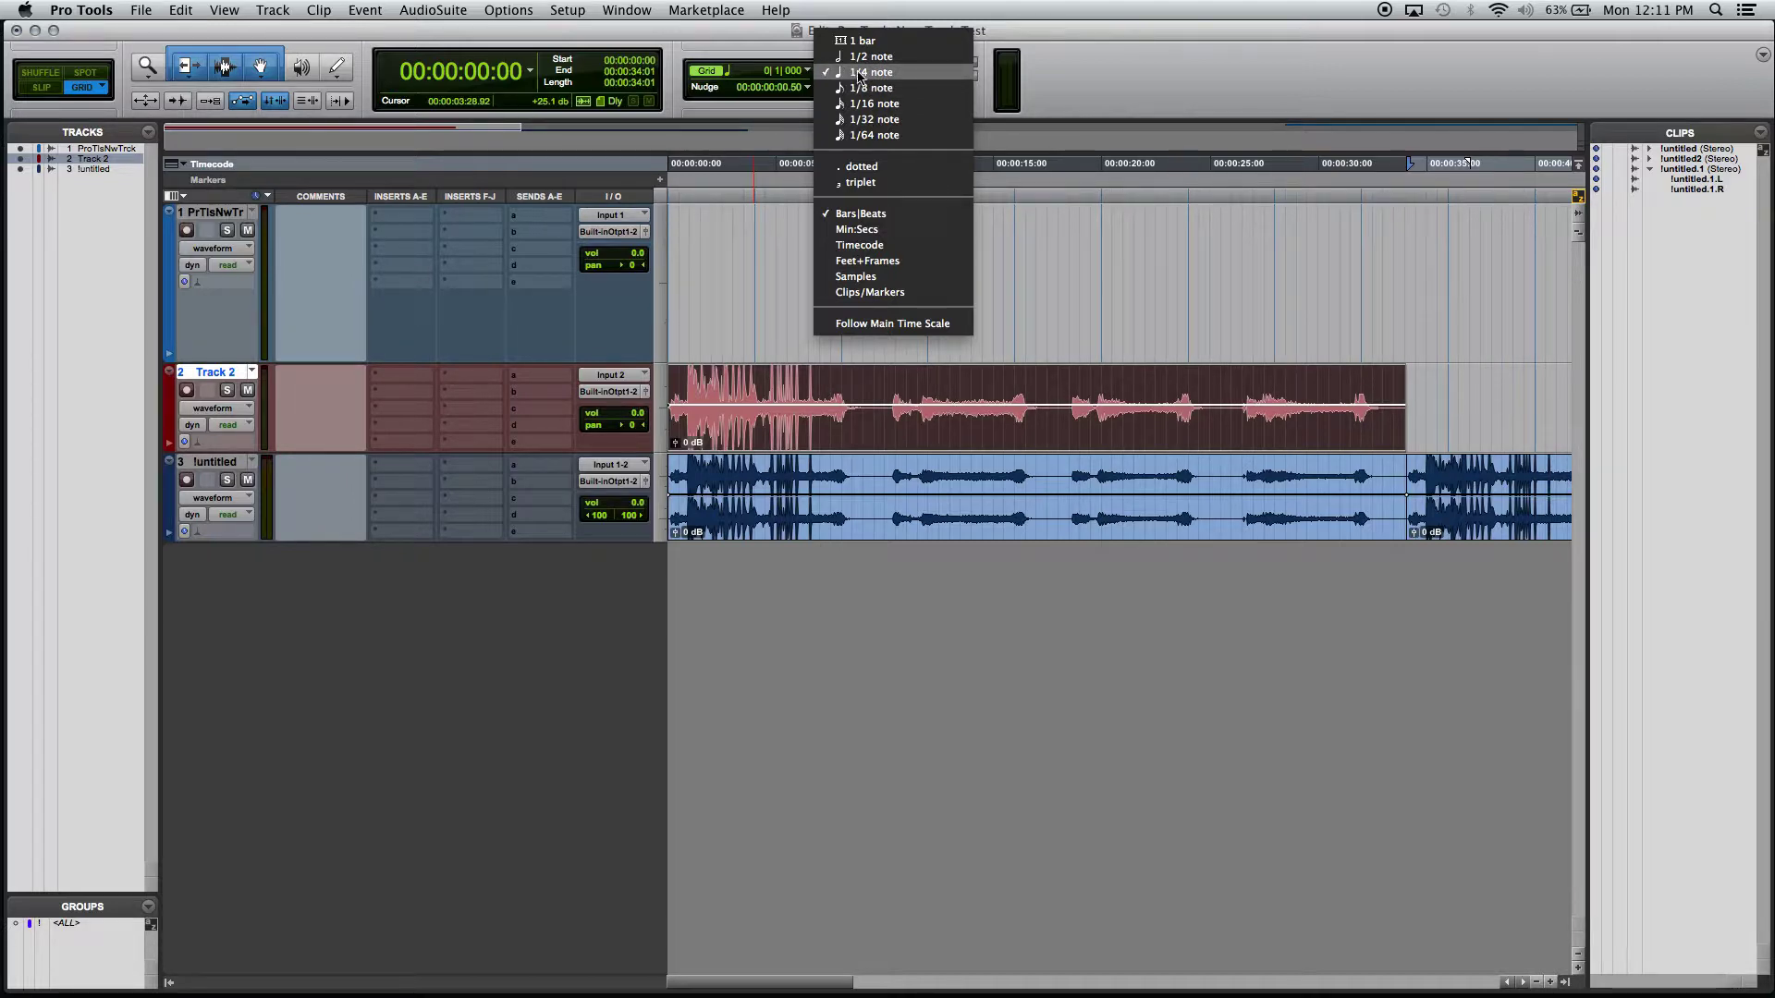
left_click(885, 245)
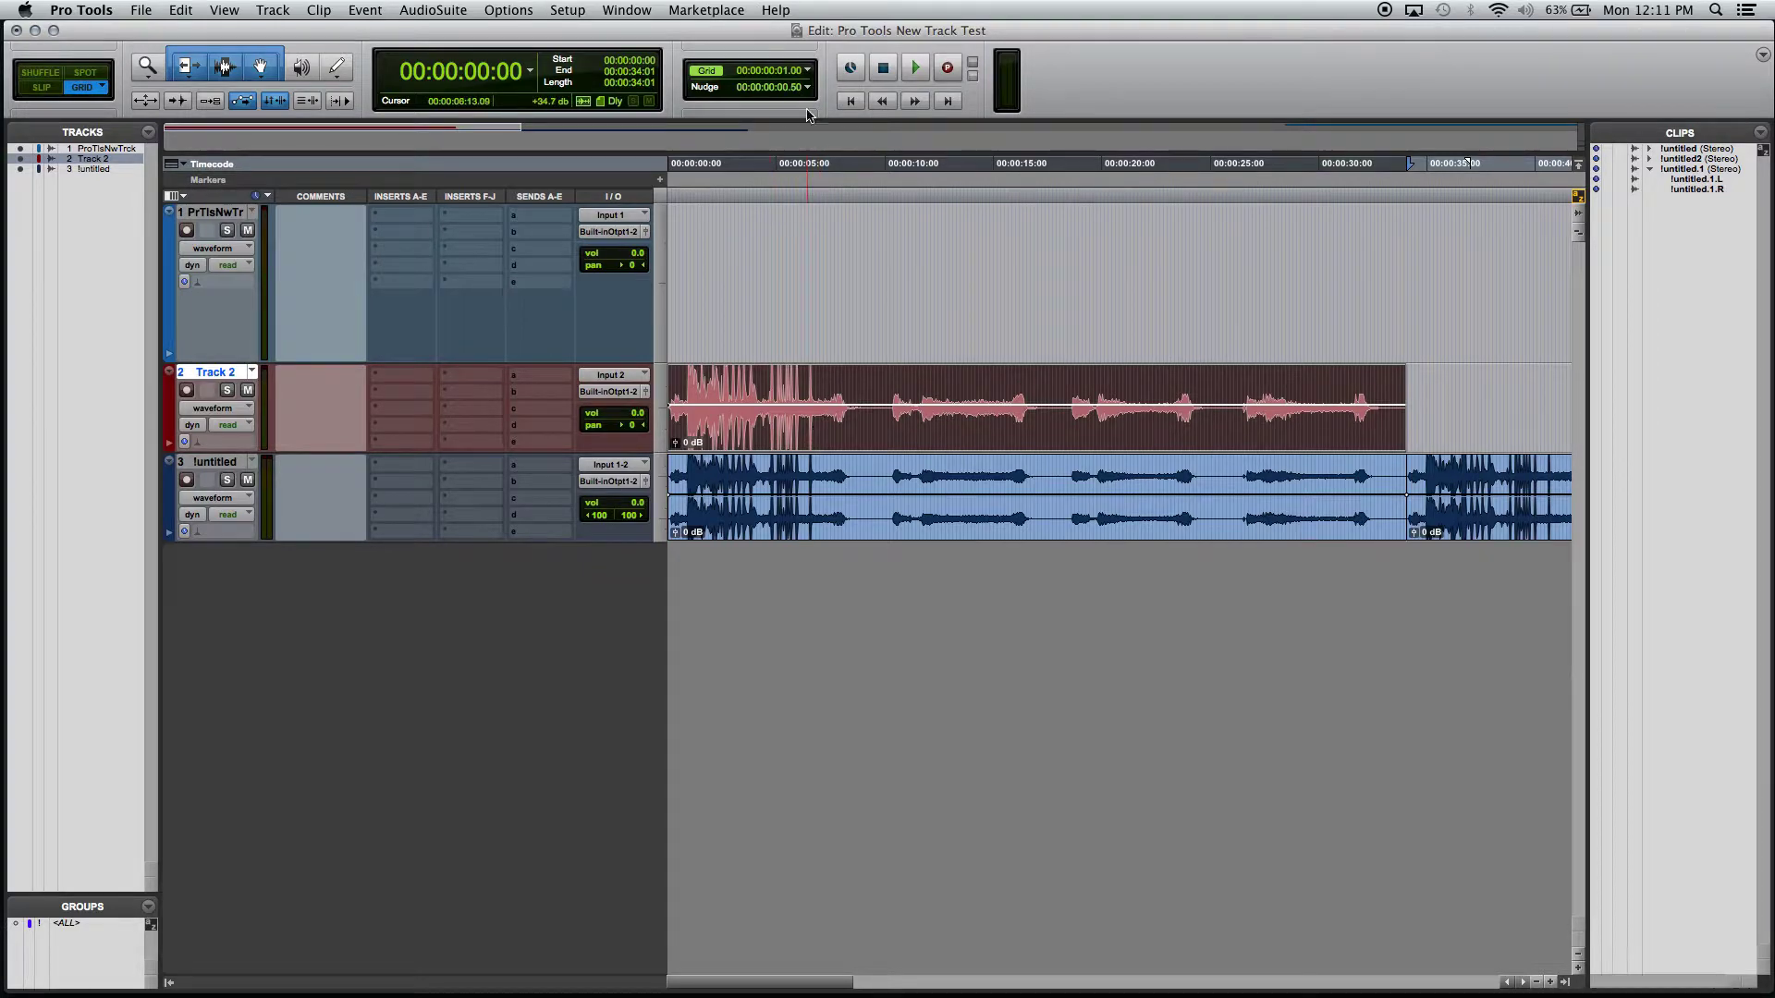
left_click(809, 79)
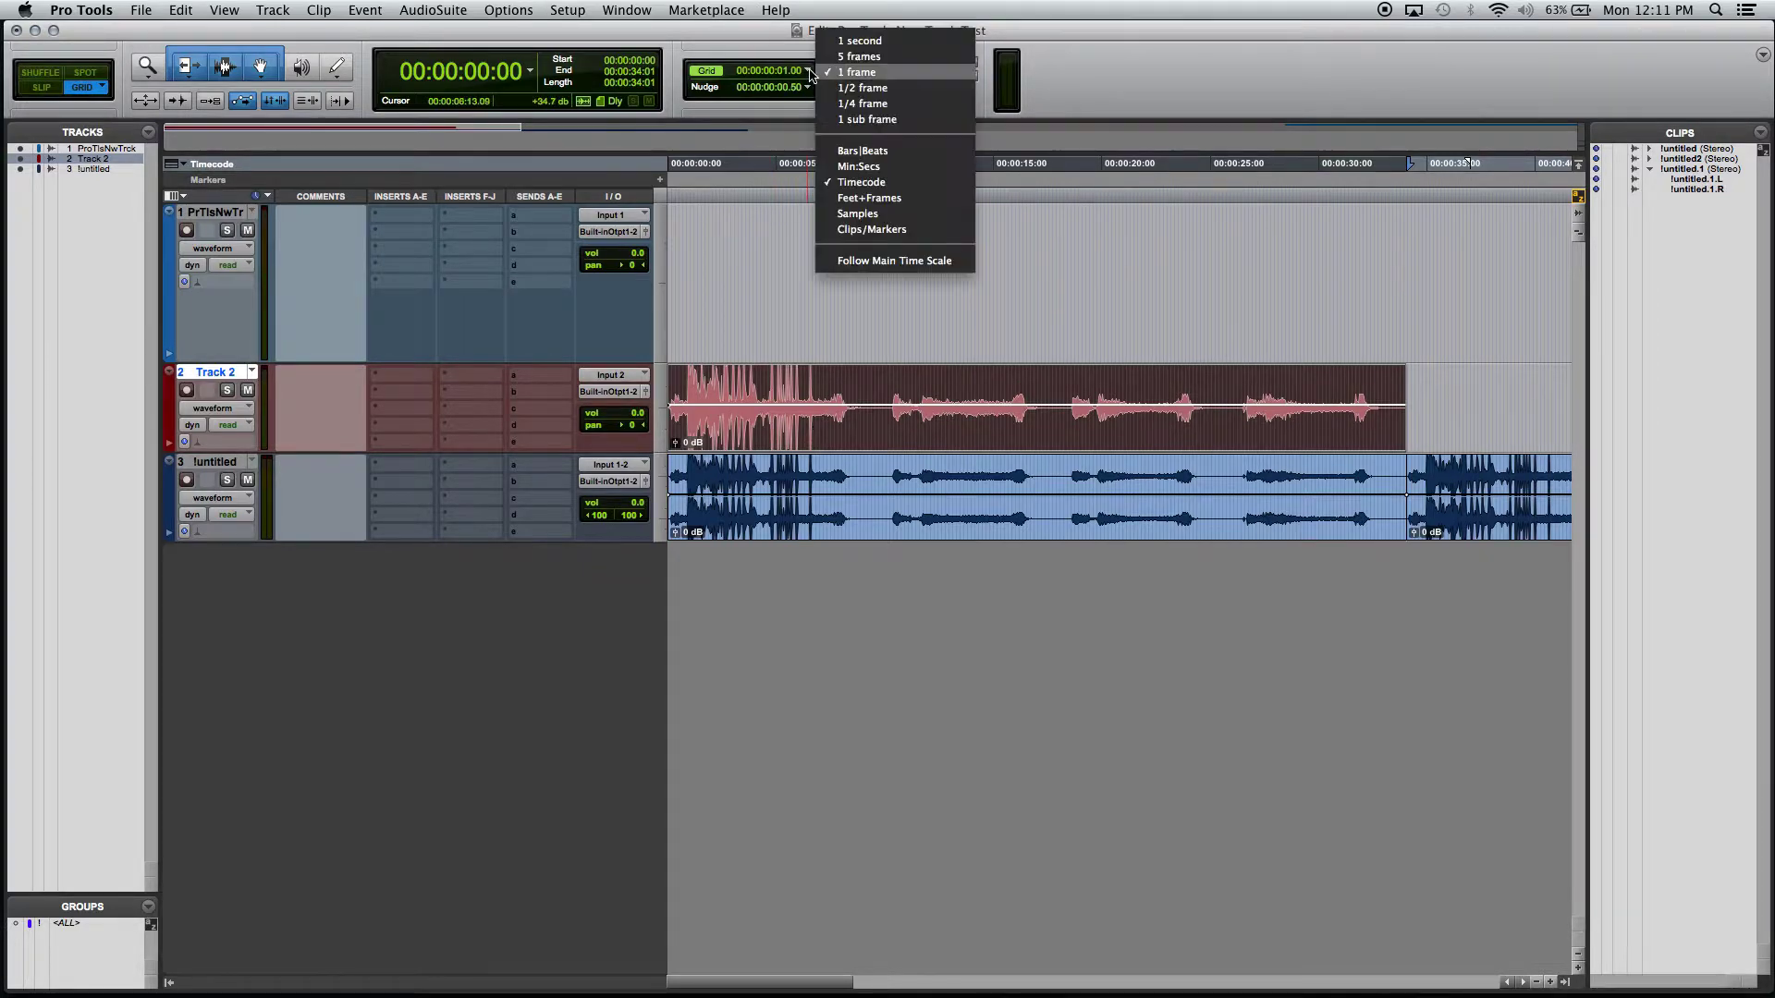
left_click(876, 74)
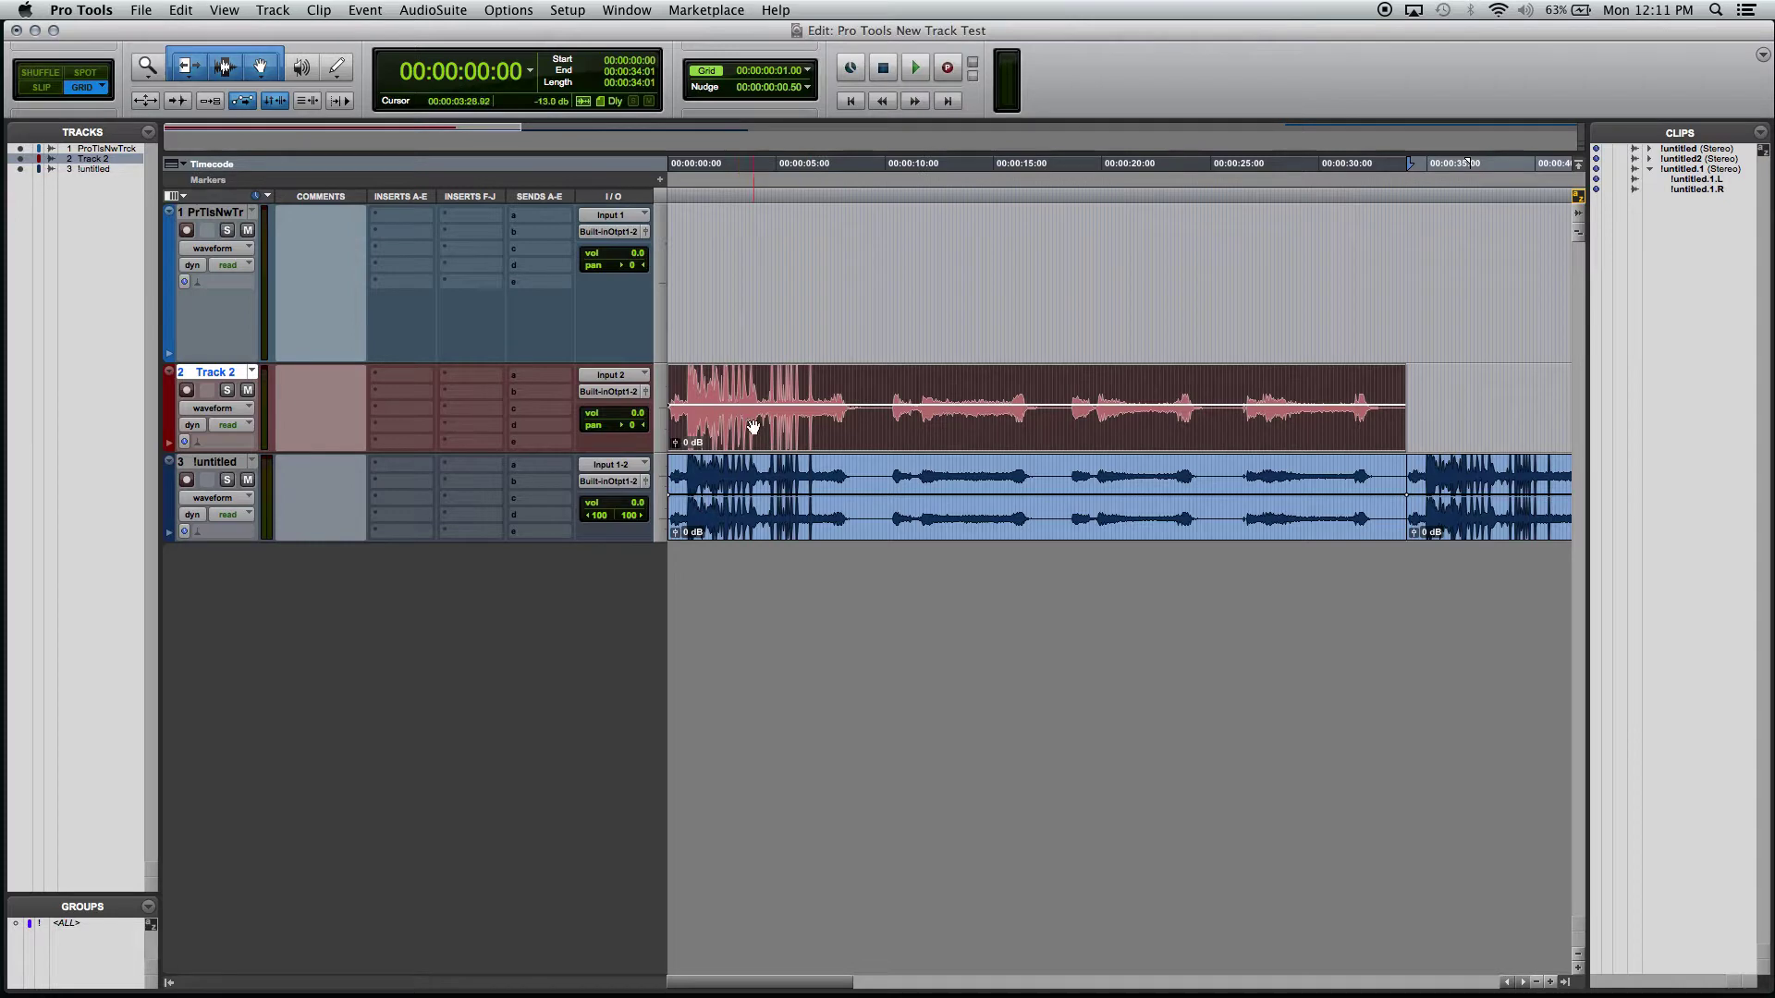
Snap Track 2's clip to start at 00:00:00:01, then switch to Slip mode.
scroll(753, 421, "up", 10)
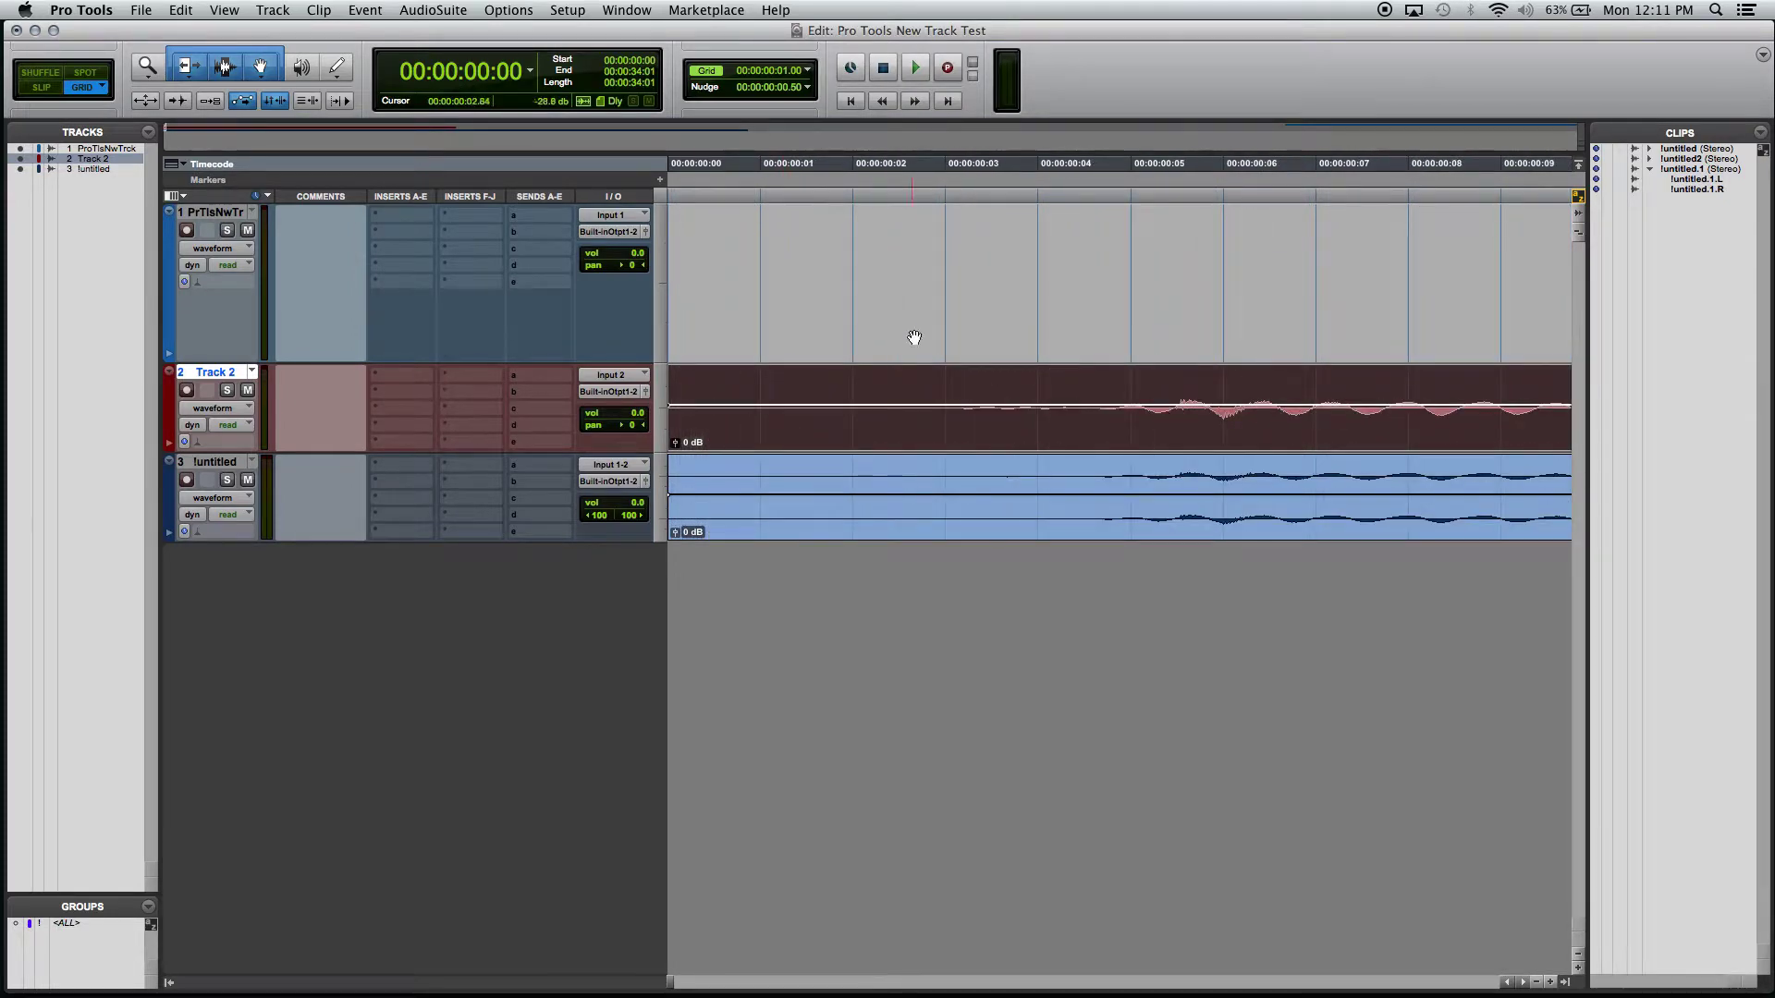
left_click_drag(864, 447, 902, 462)
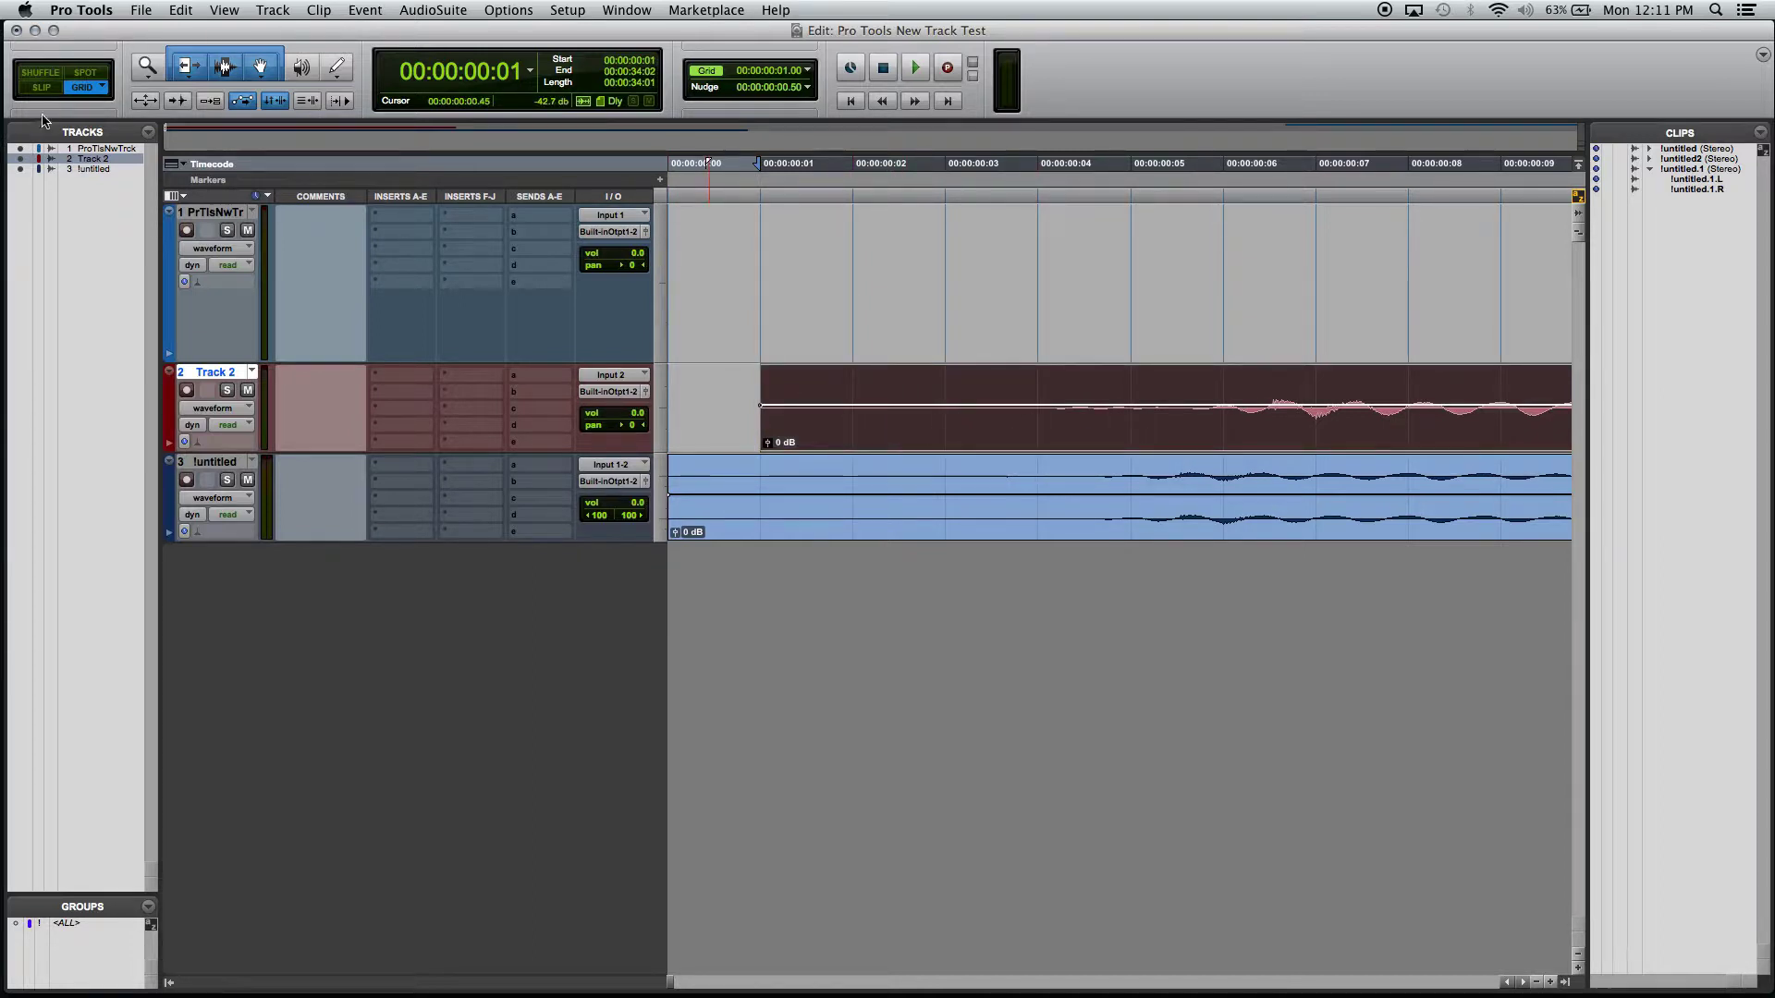
left_click(43, 87)
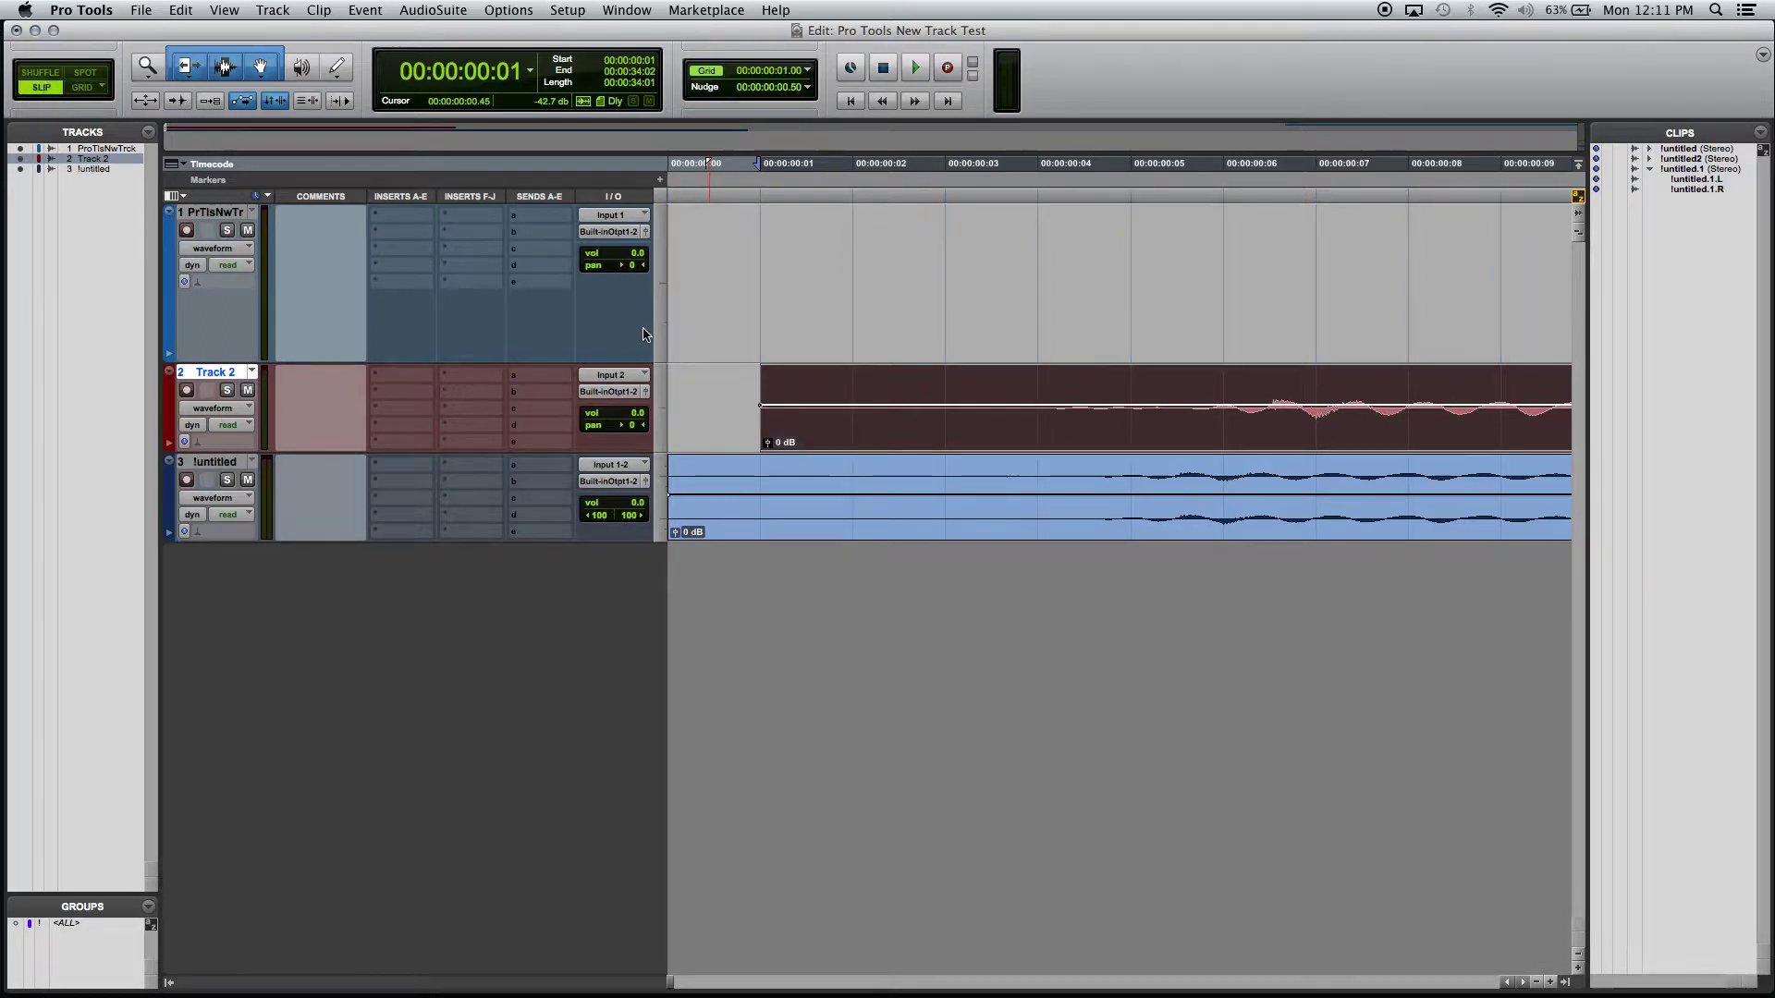
Slide Track 2's clip freely off the grid, then snap it back to 00:00:00:01 in Grid mode.
left_click(1137, 429)
left_click_drag(1137, 429, 1054, 460)
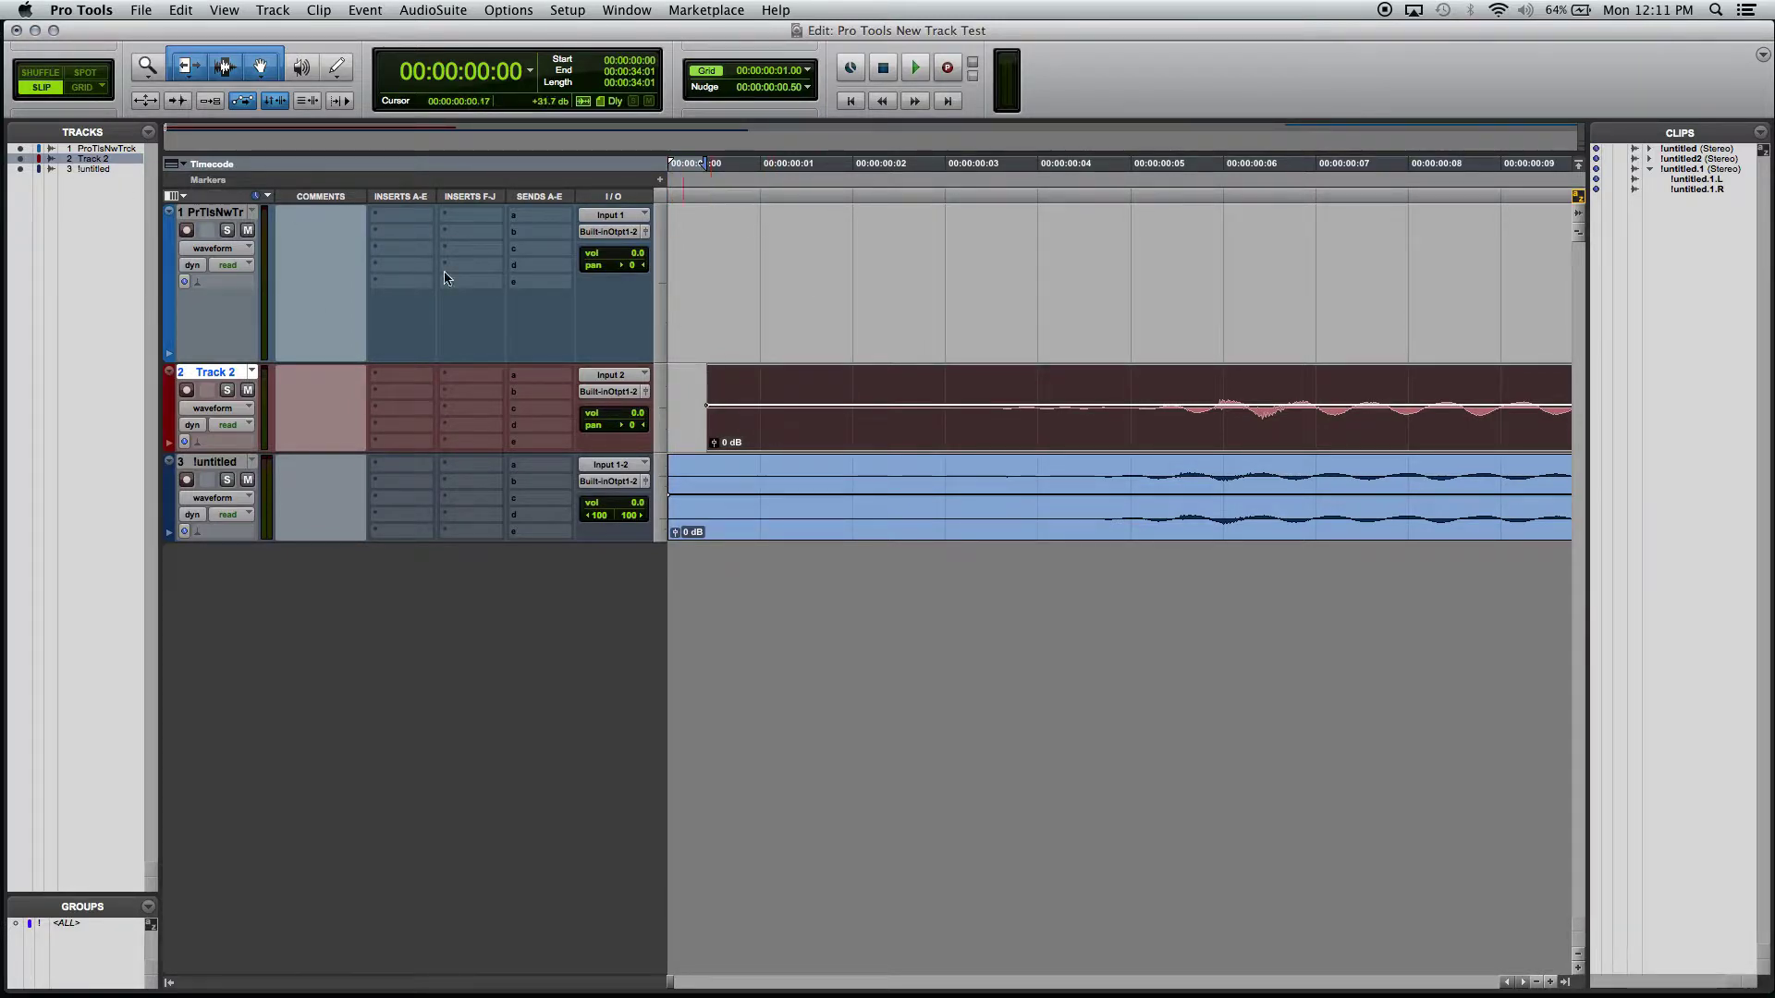
left_click(81, 87)
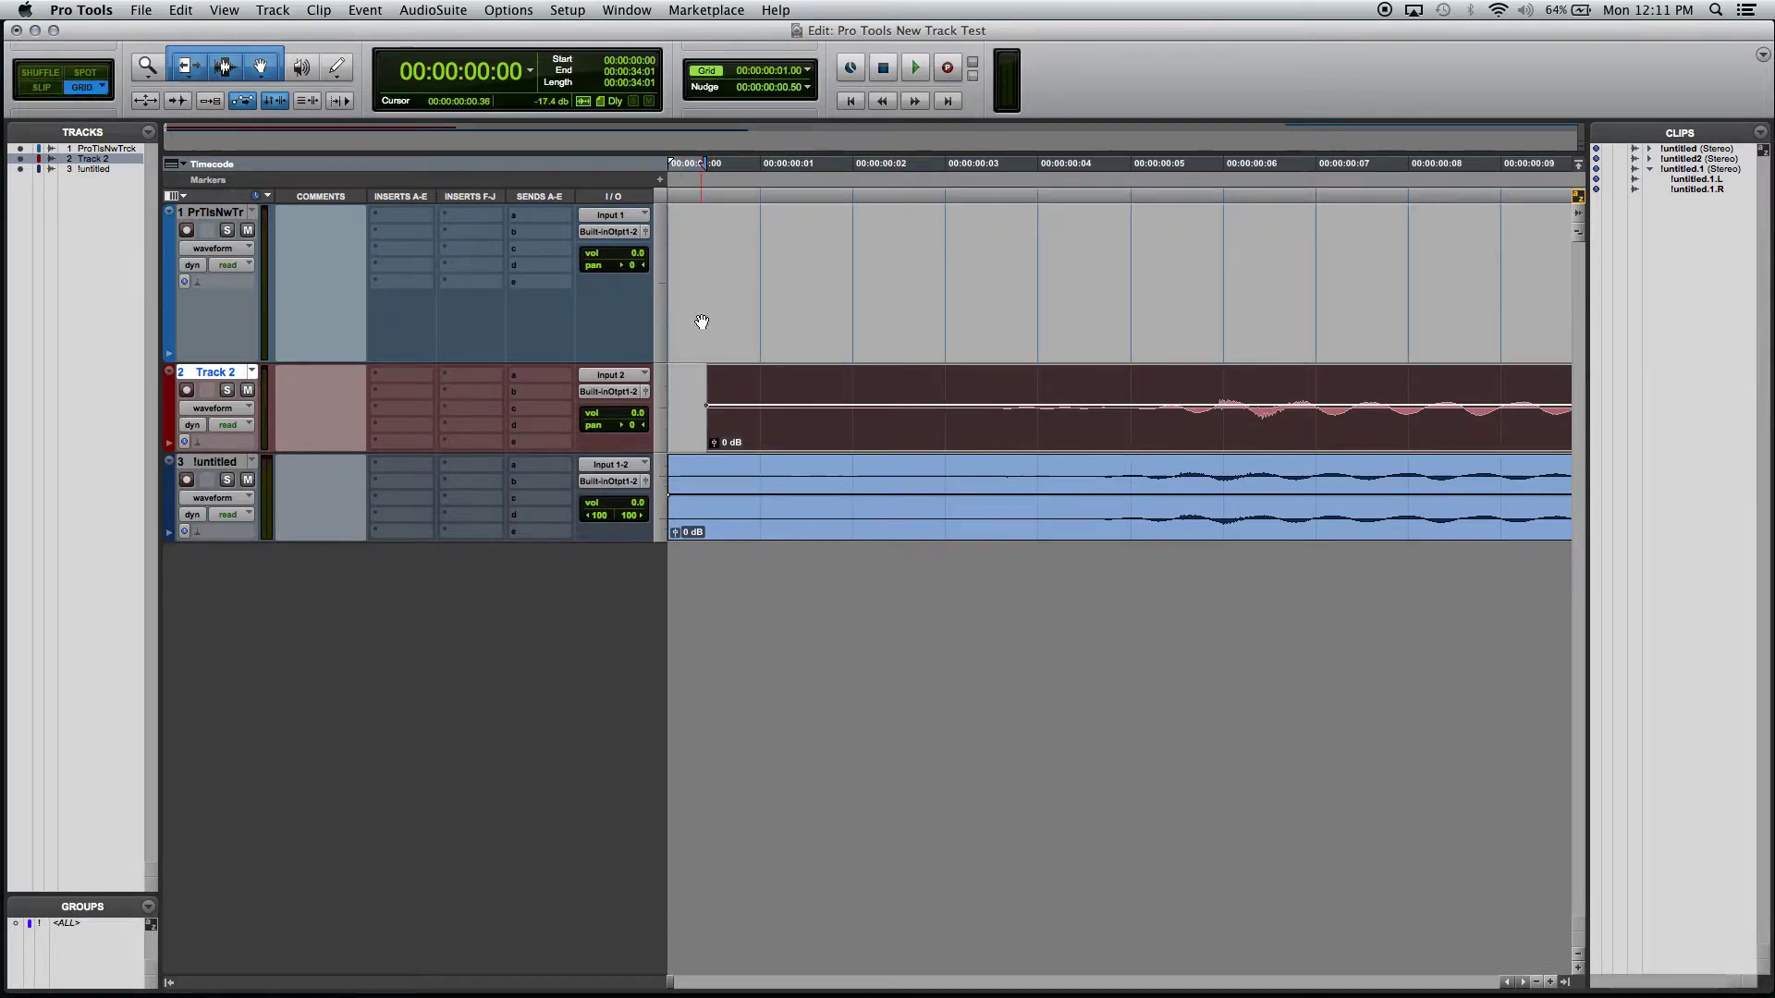
left_click(802, 434)
left_click_drag(832, 435, 835, 435)
Move track 3's second clip later to start at 00:00:51:08.
scroll(836, 435, "right", 5)
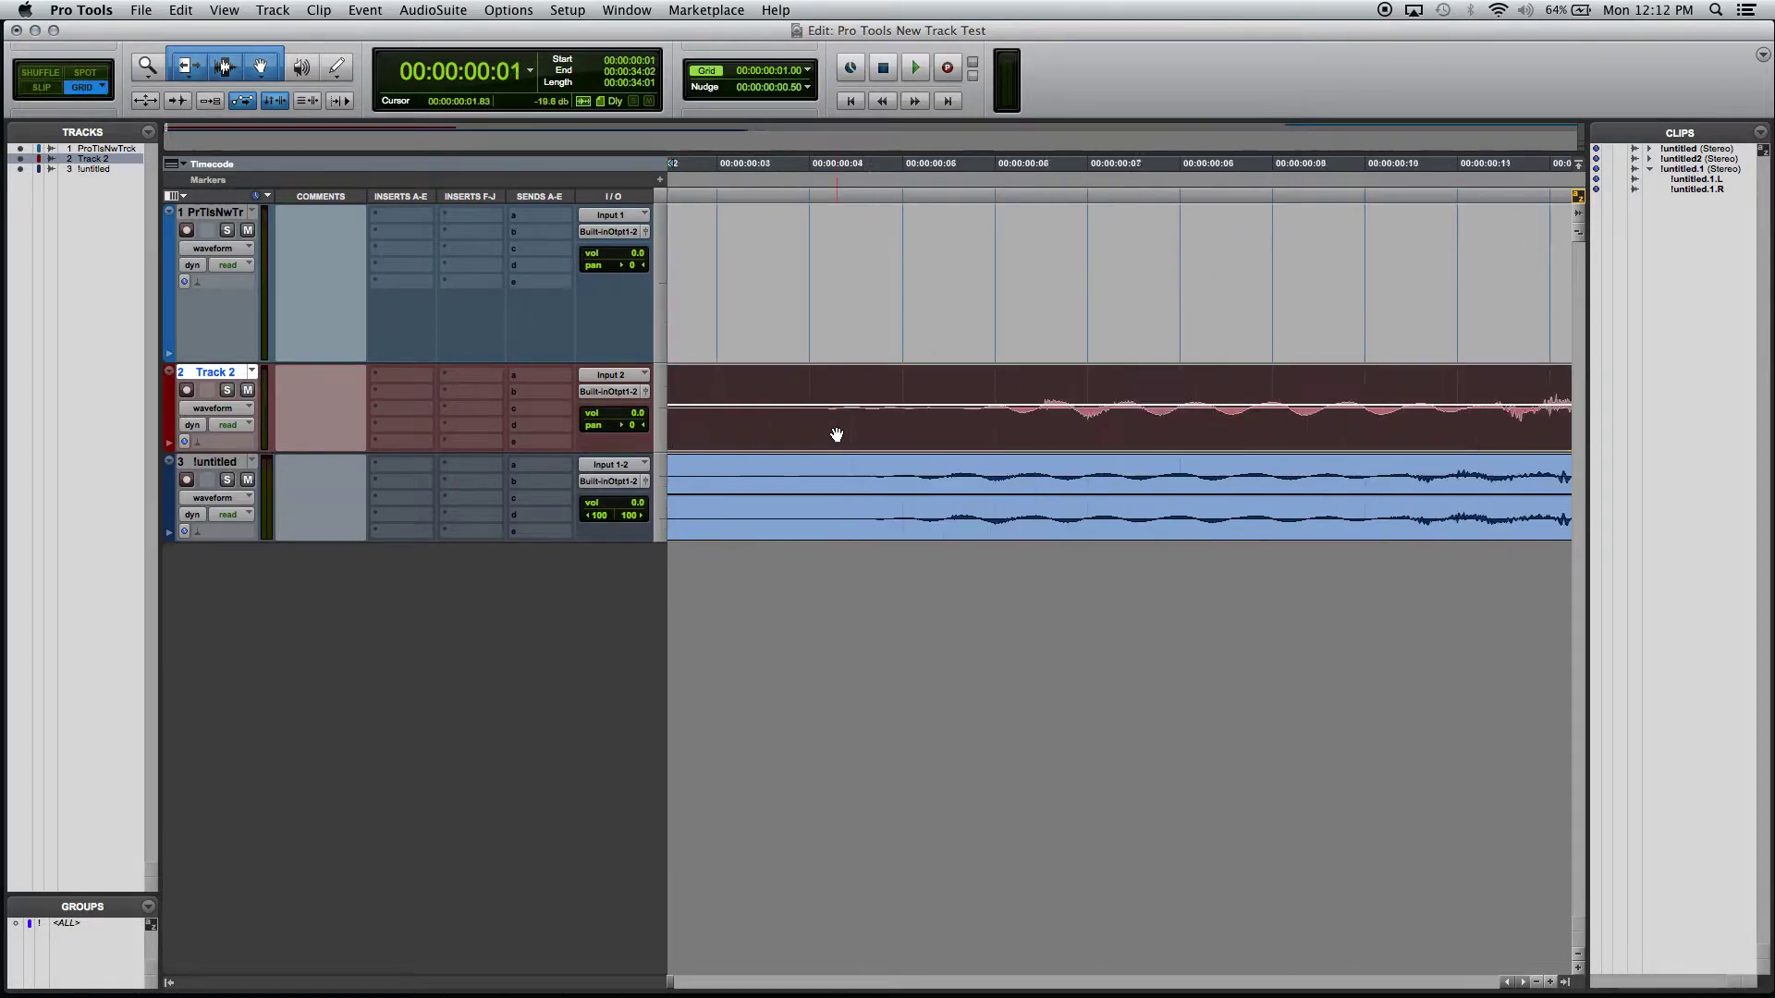
key("super+bracketleft")
key("super+bracketleft")
key("super+bracketleft")
key("super+bracketleft")
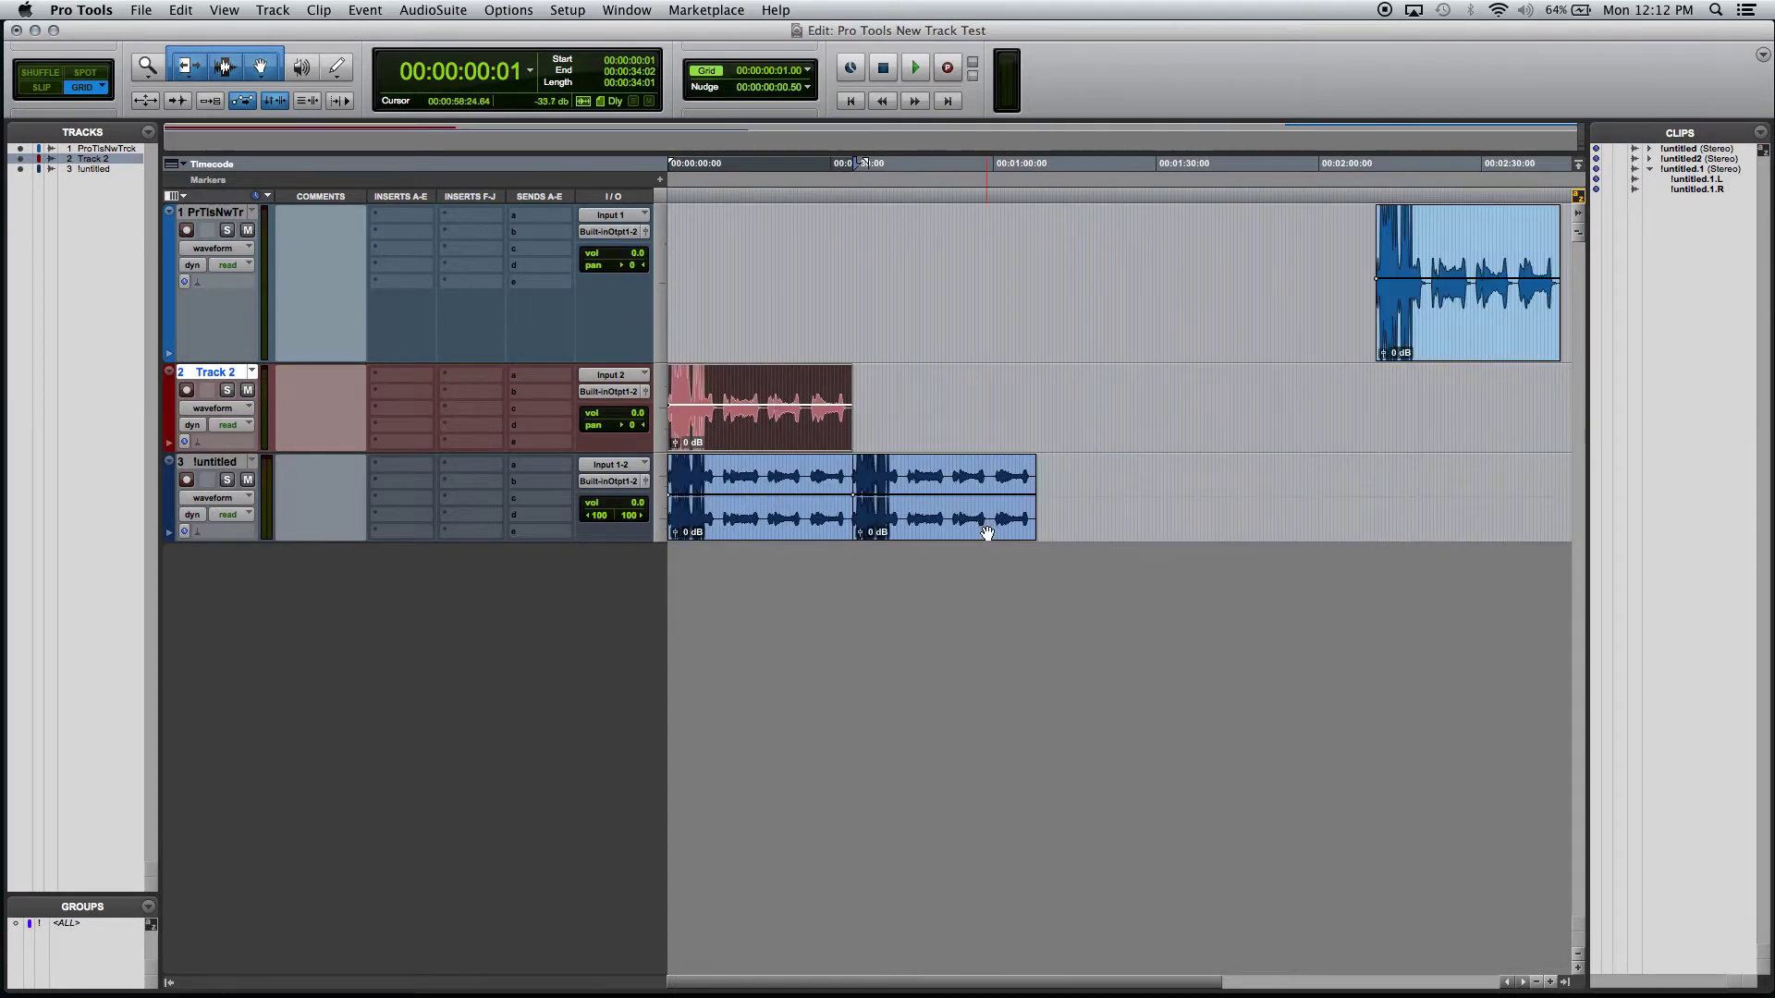
left_click_drag(983, 518, 1078, 515)
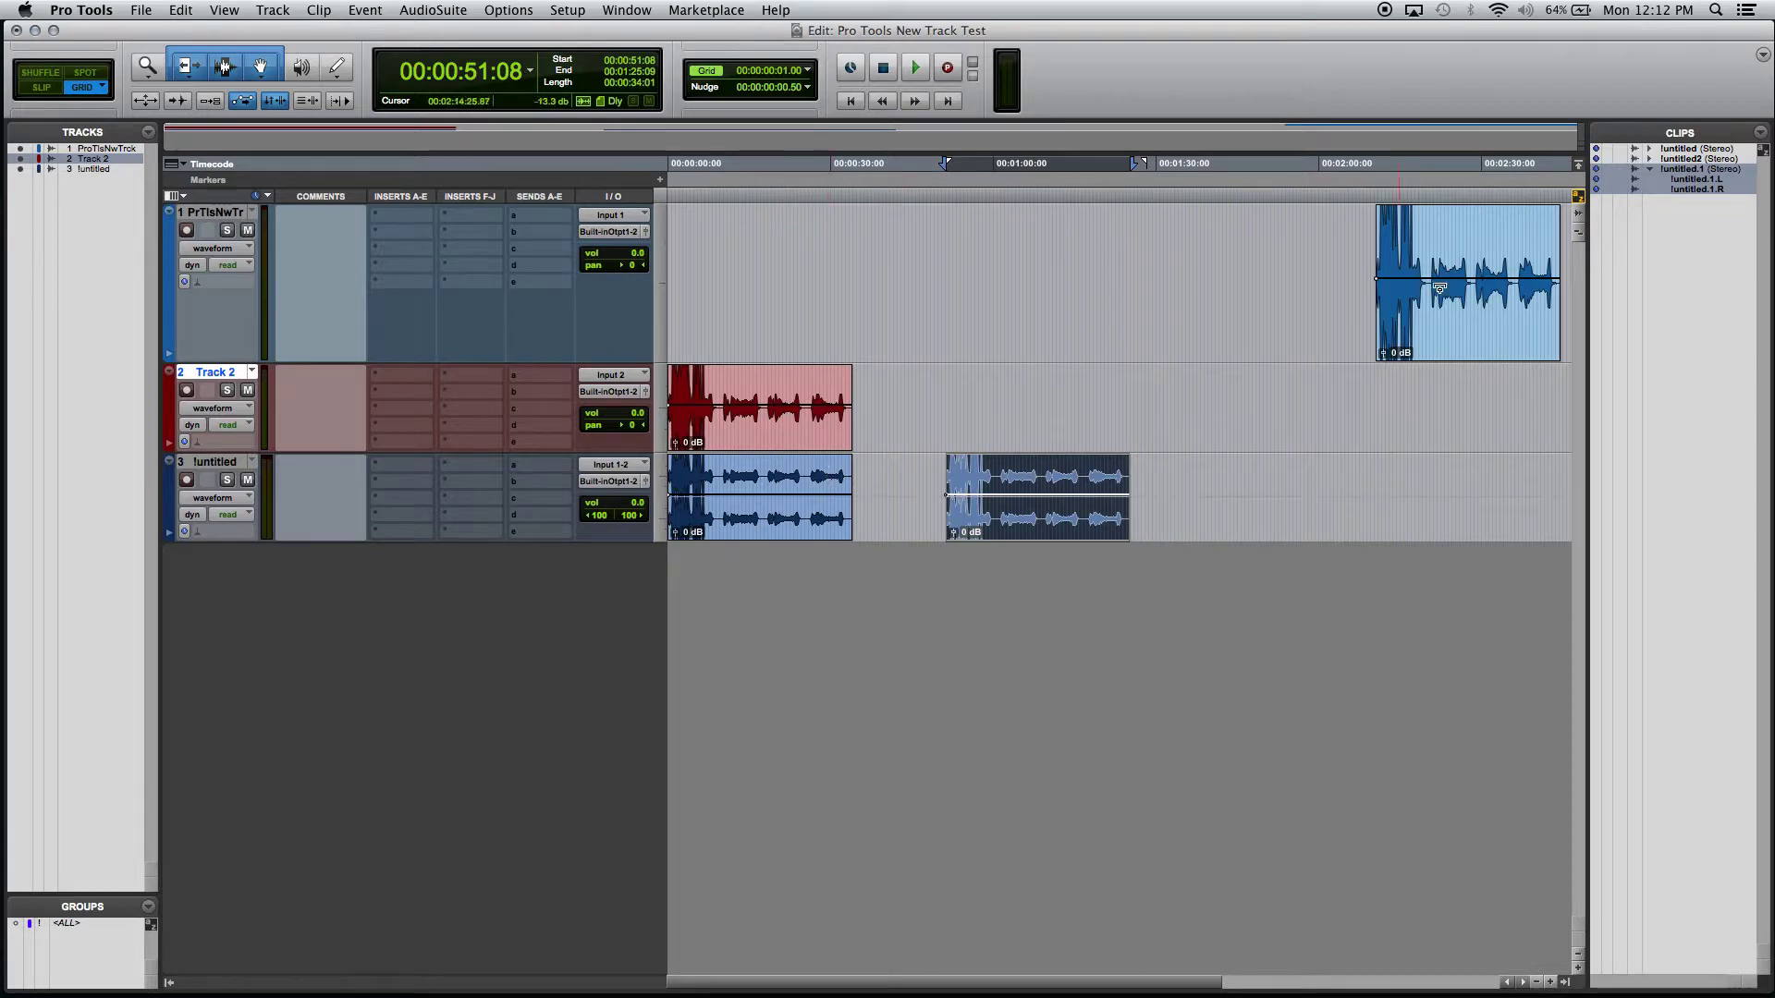
Move Track 1's clip onto Track 2 at 00:01:37:26 and switch to Shuffle mode.
left_click_drag(1440, 288, 1268, 400)
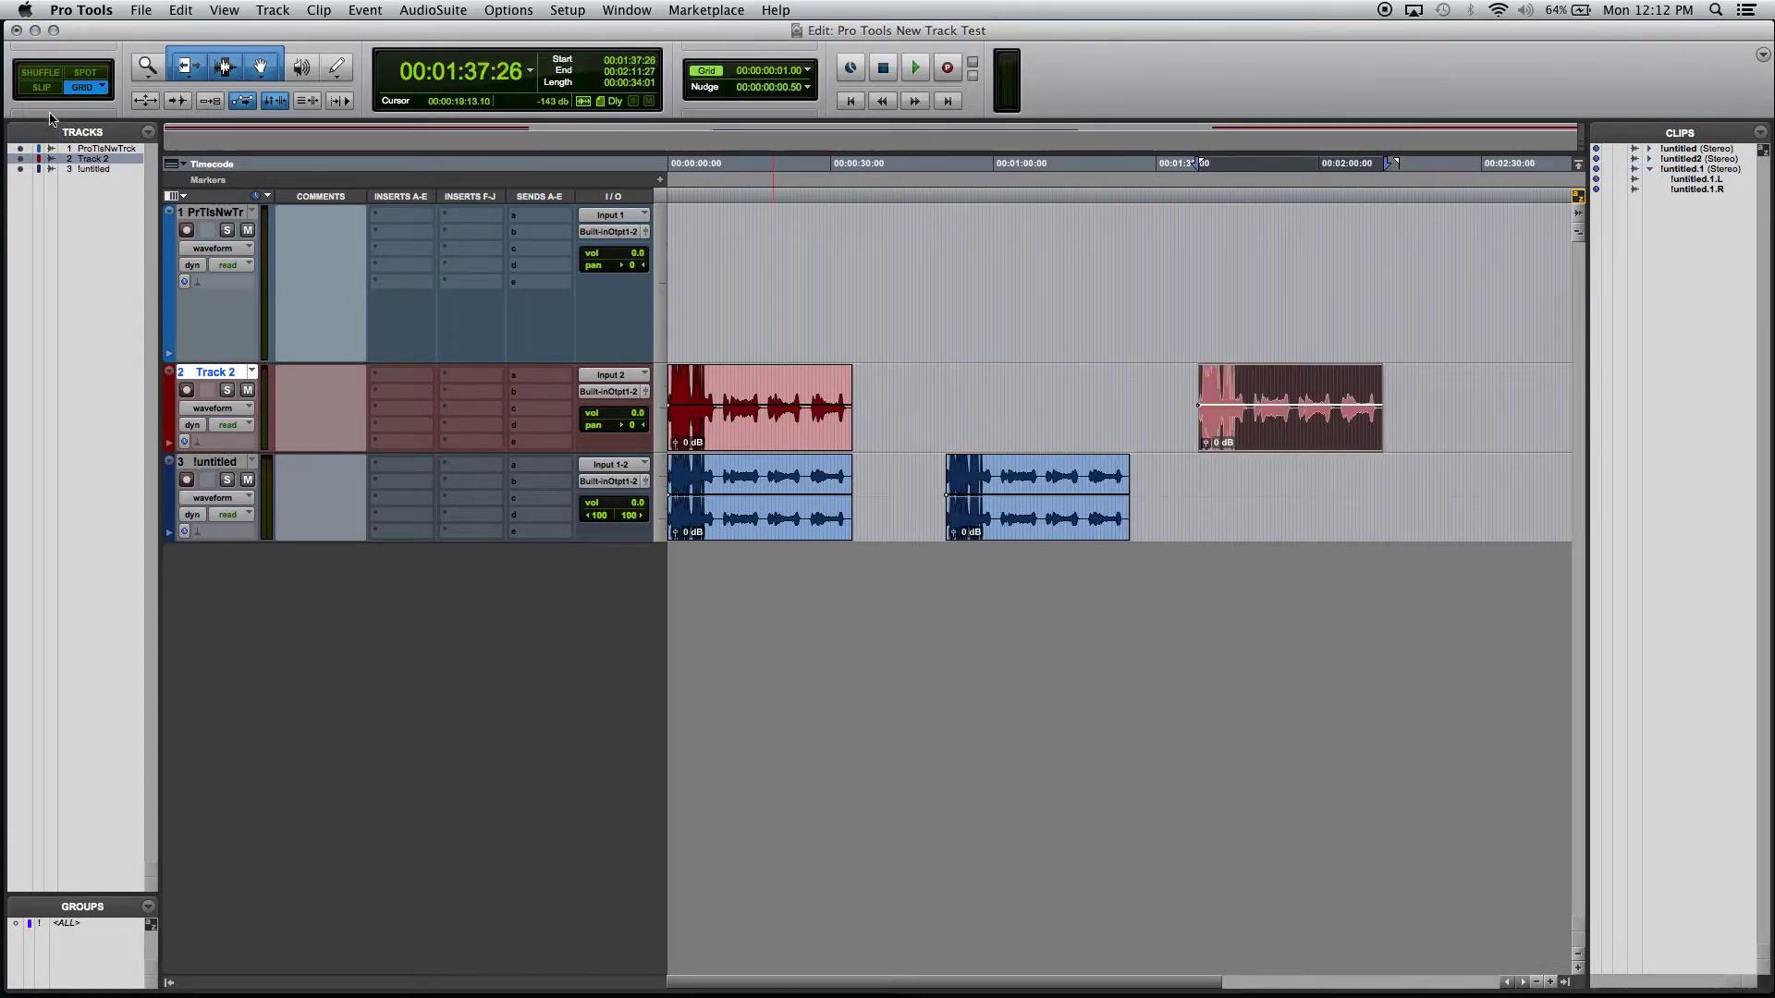
left_click(40, 72)
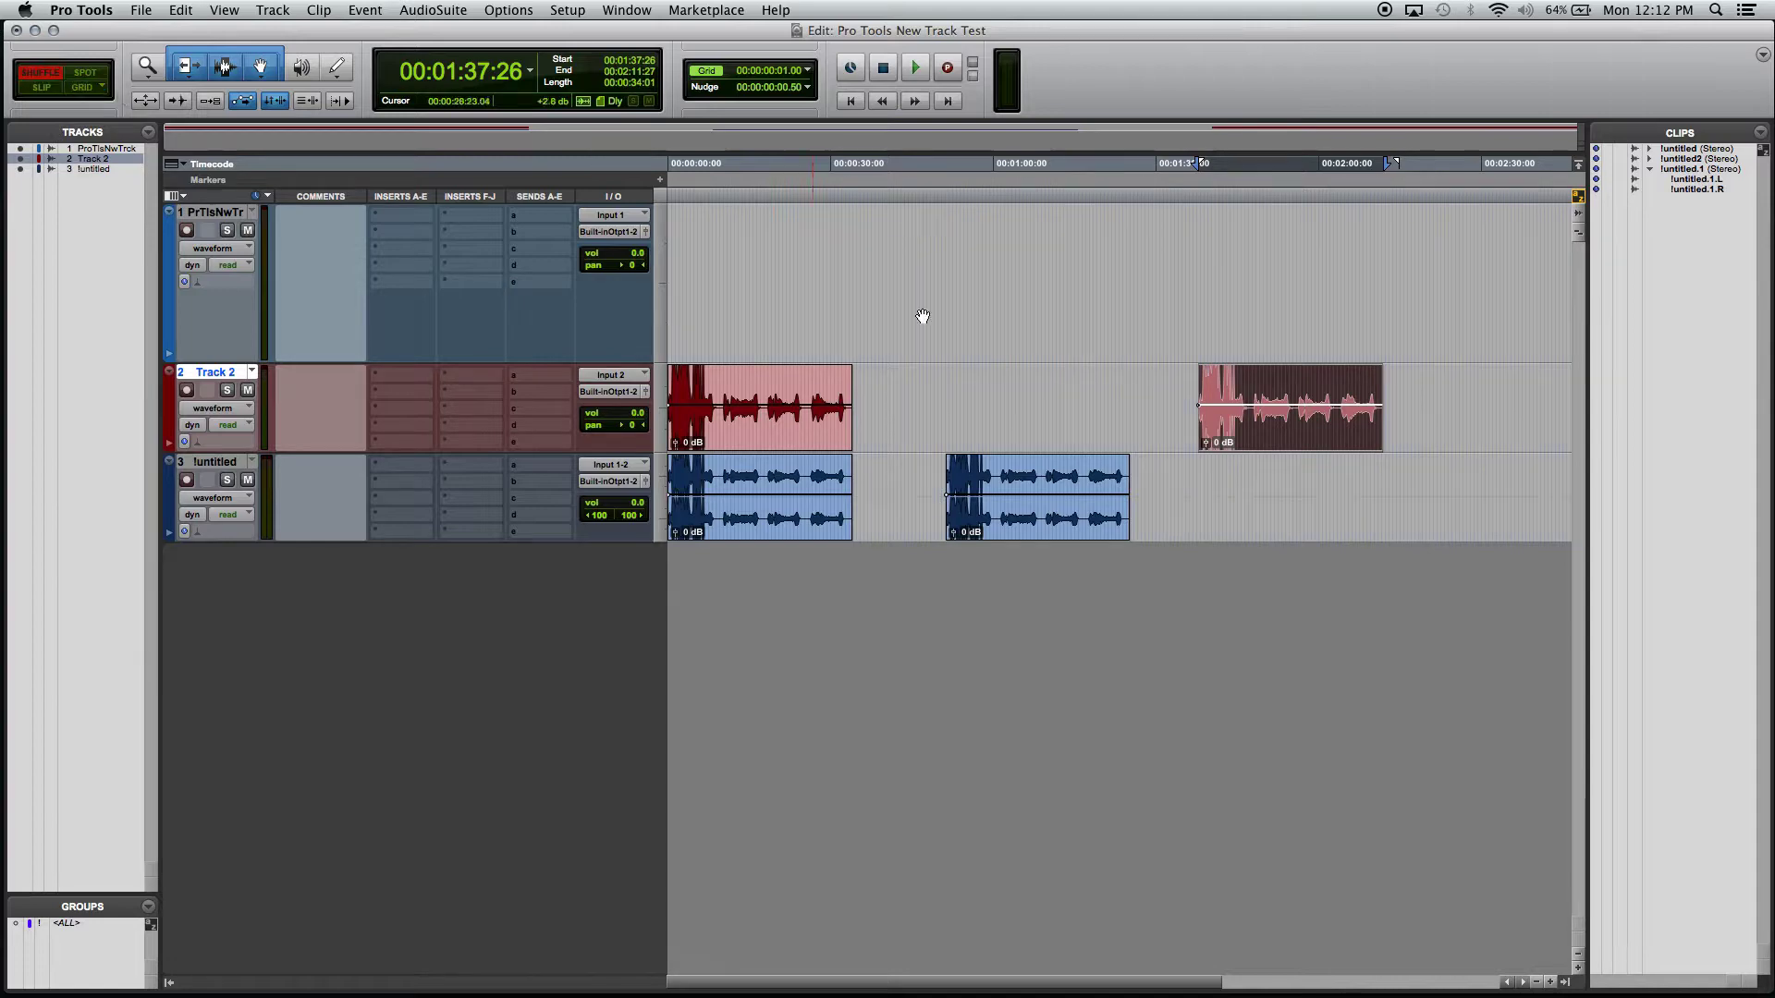
left_click(1037, 531)
left_click(716, 506)
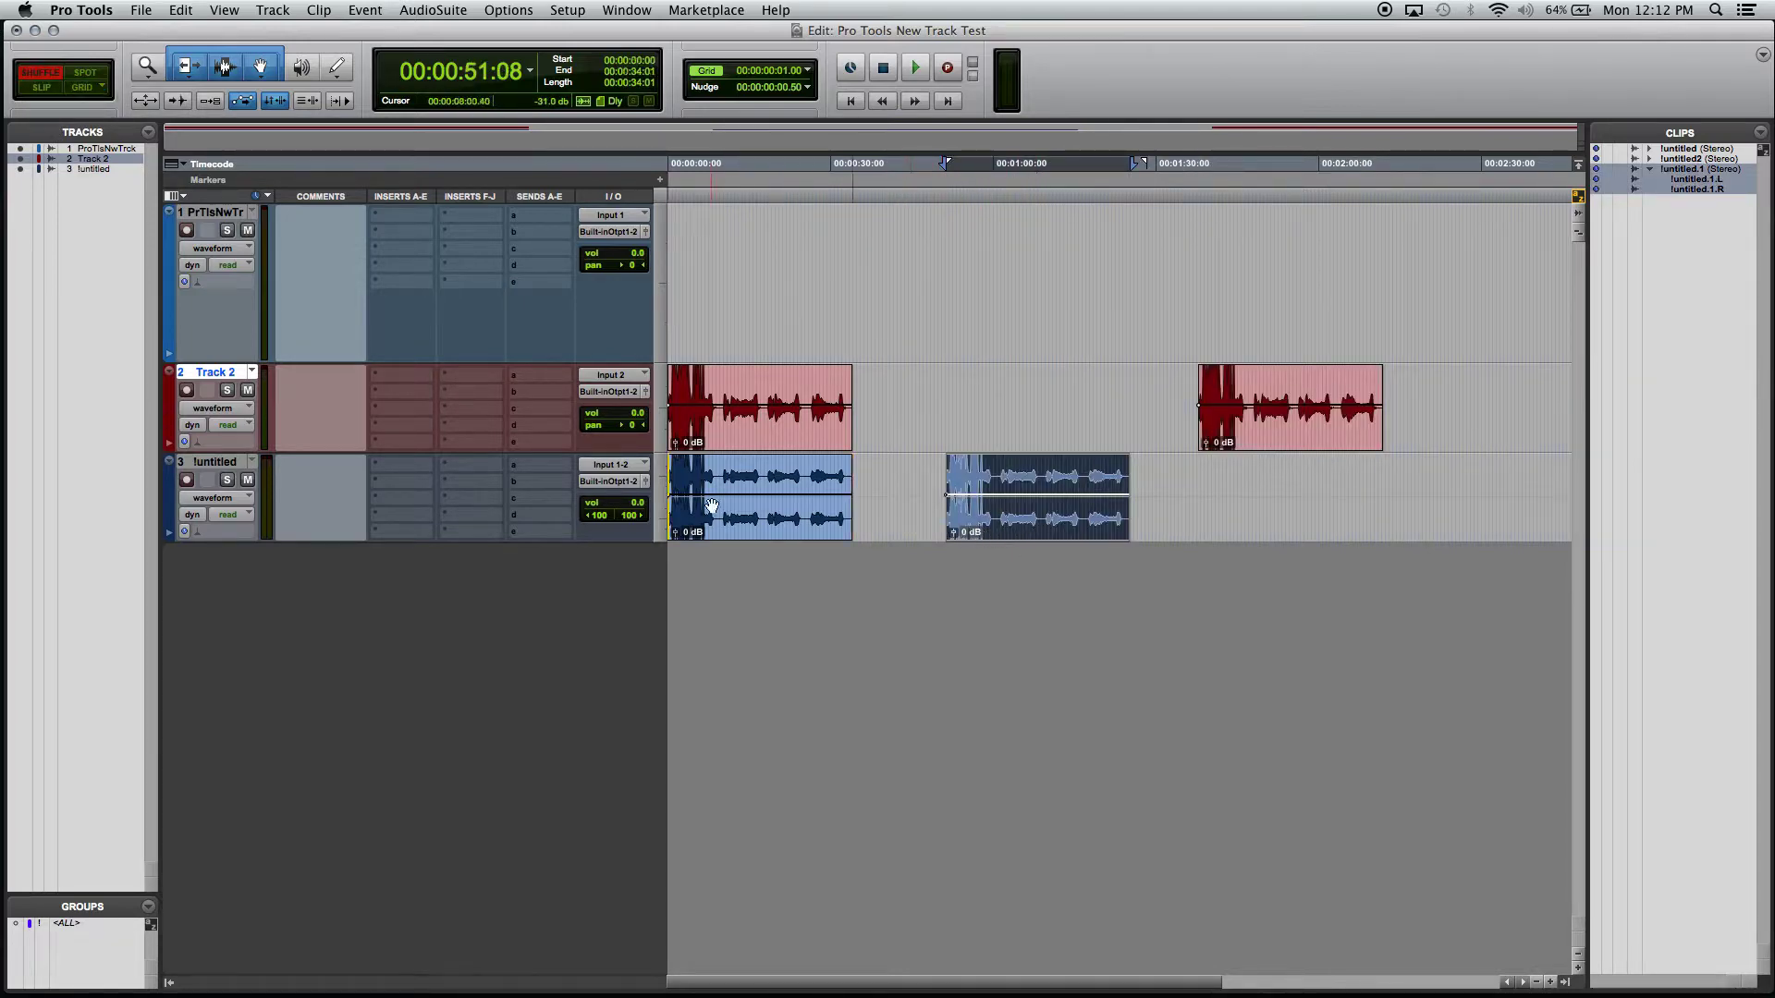
Test shuffling track 3's second clip against its first, undoing each attempt.
left_click_drag(717, 506, 716, 499)
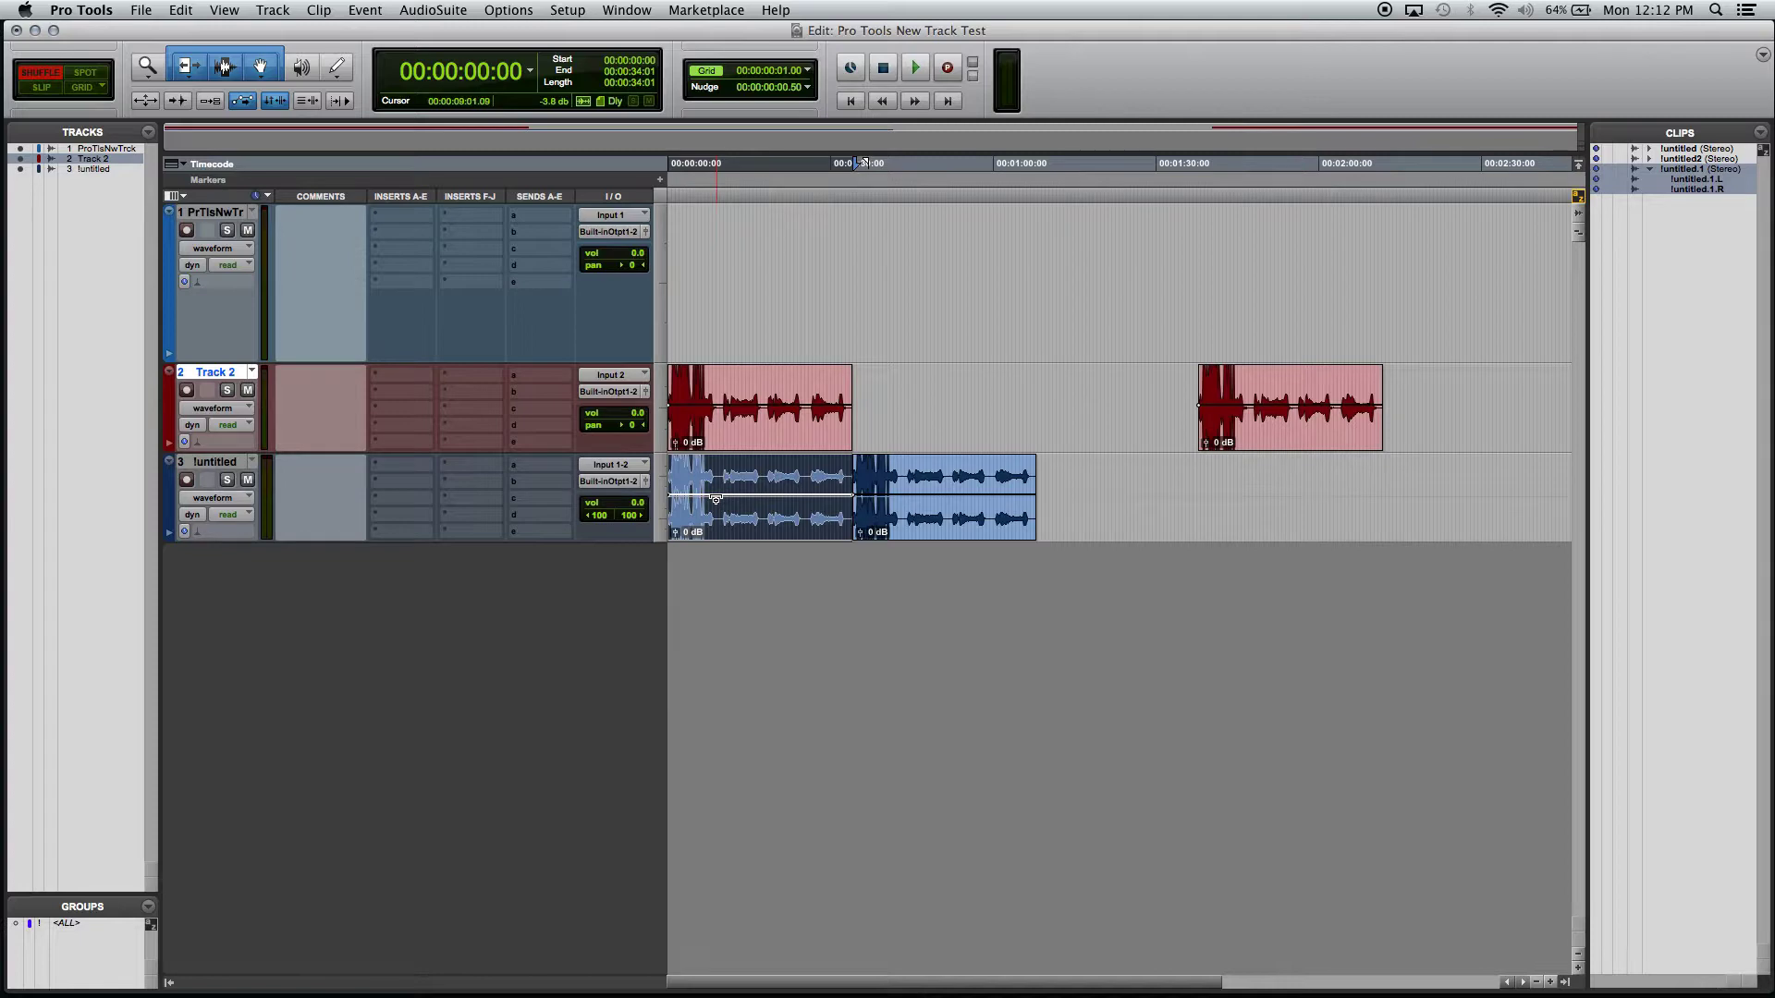
key("super+z")
left_click_drag(1024, 527, 930, 529)
key("super+z")
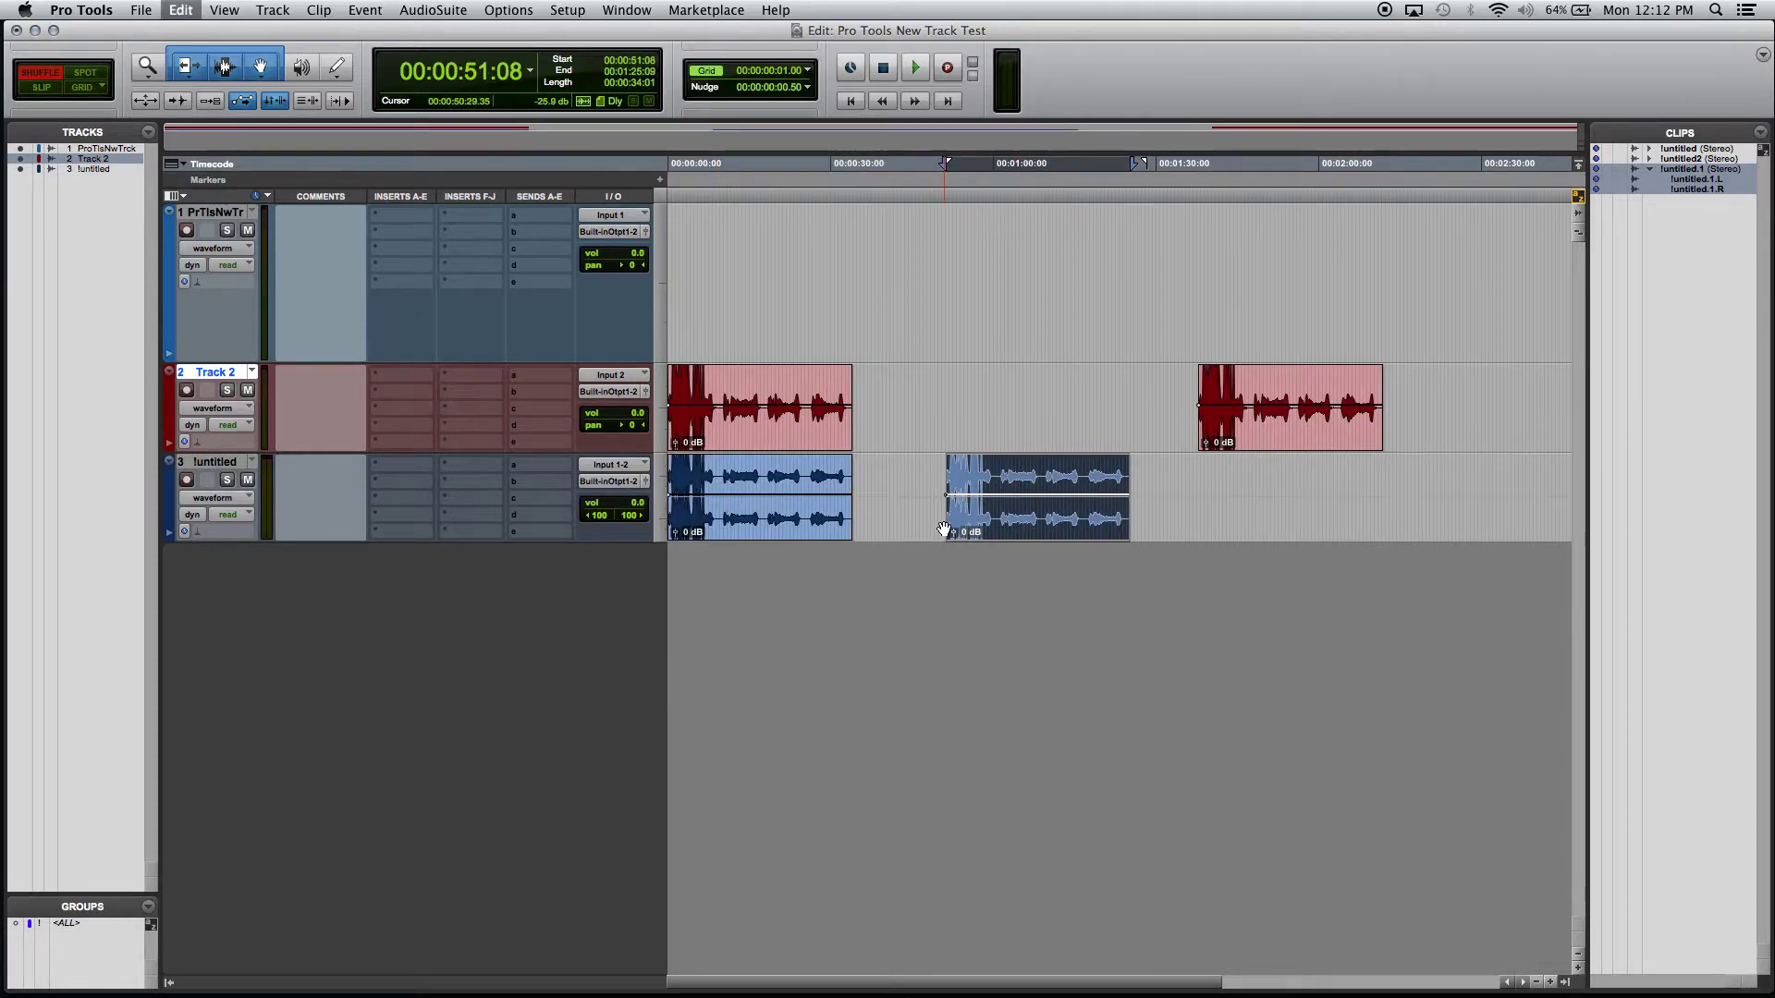
Delete the gap between track 3's clips so the second closes up, then restore it.
left_click_drag(861, 462, 938, 469)
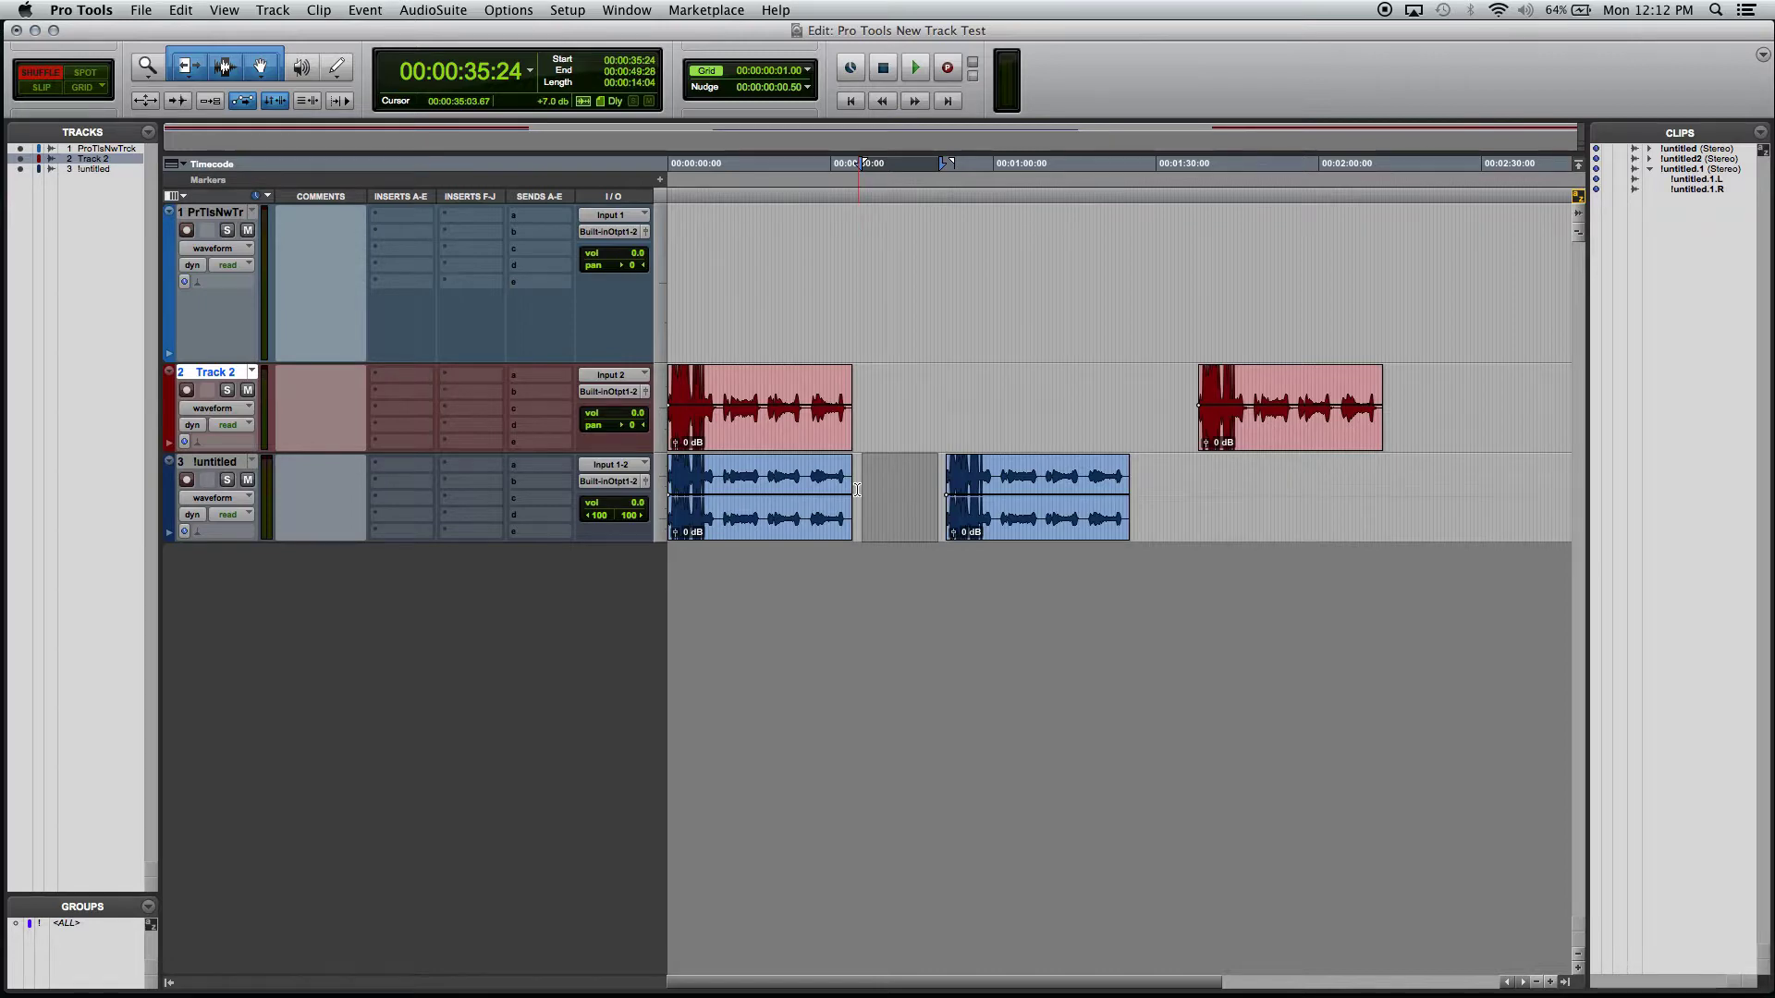
key("BackSpace")
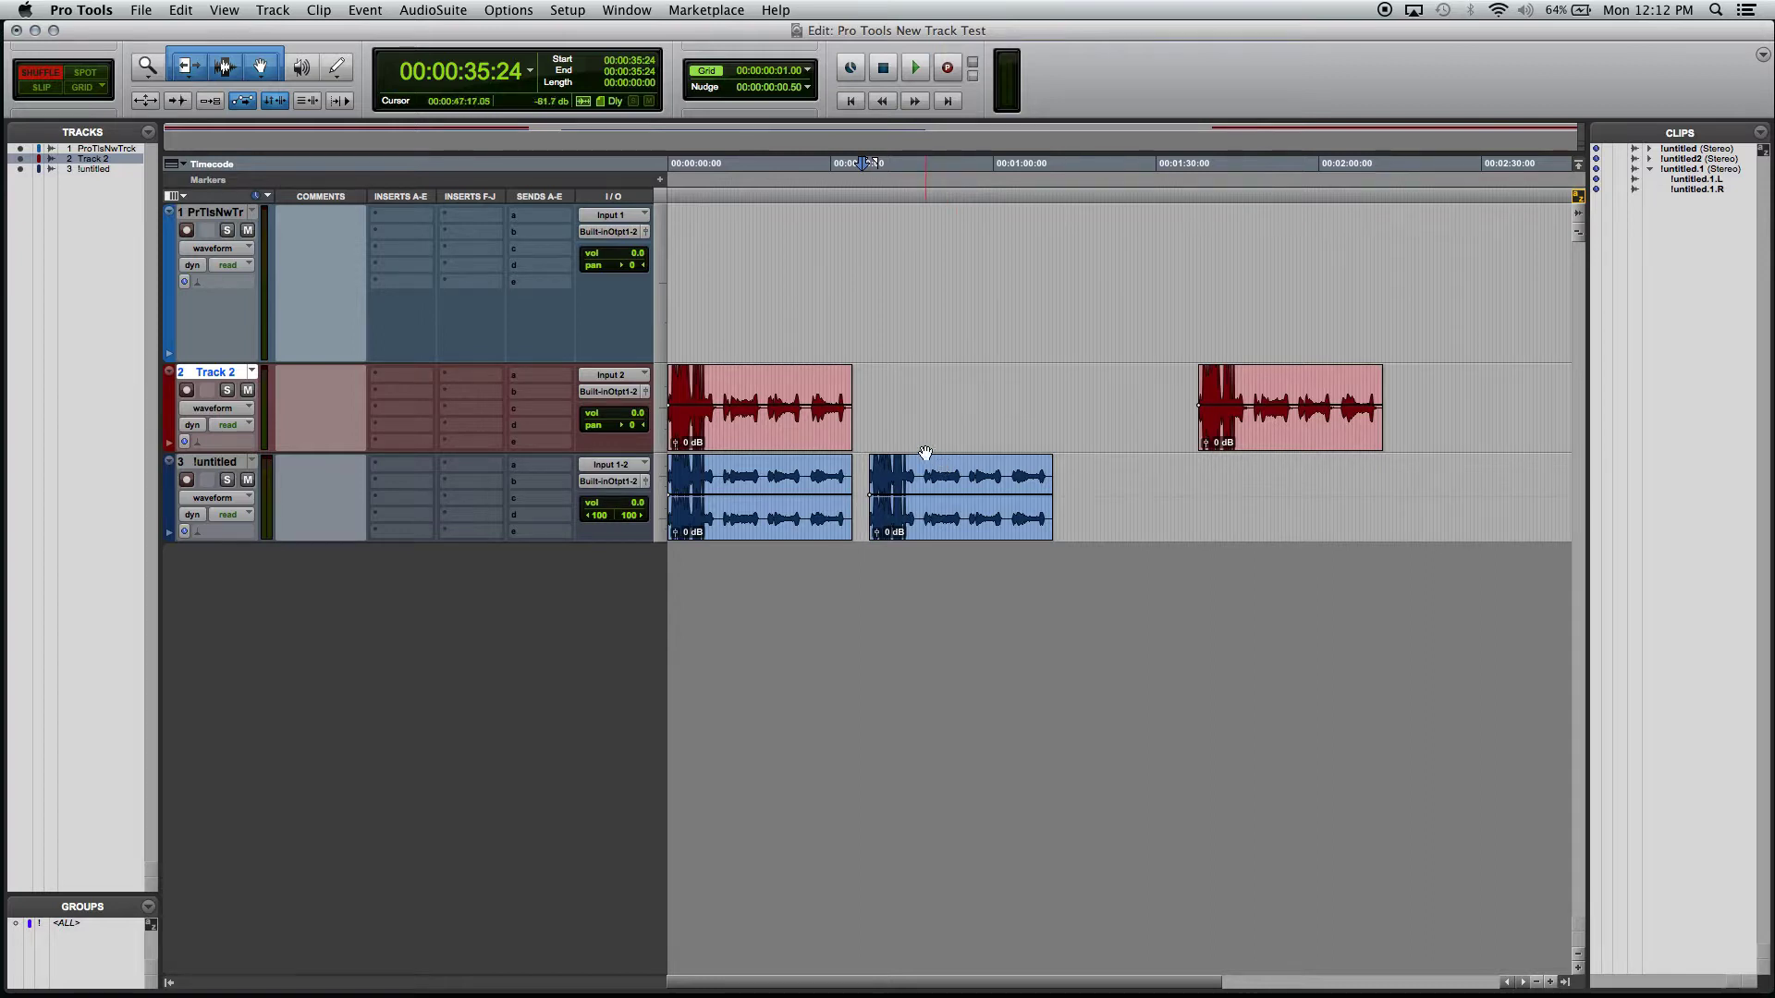
key("super+v")
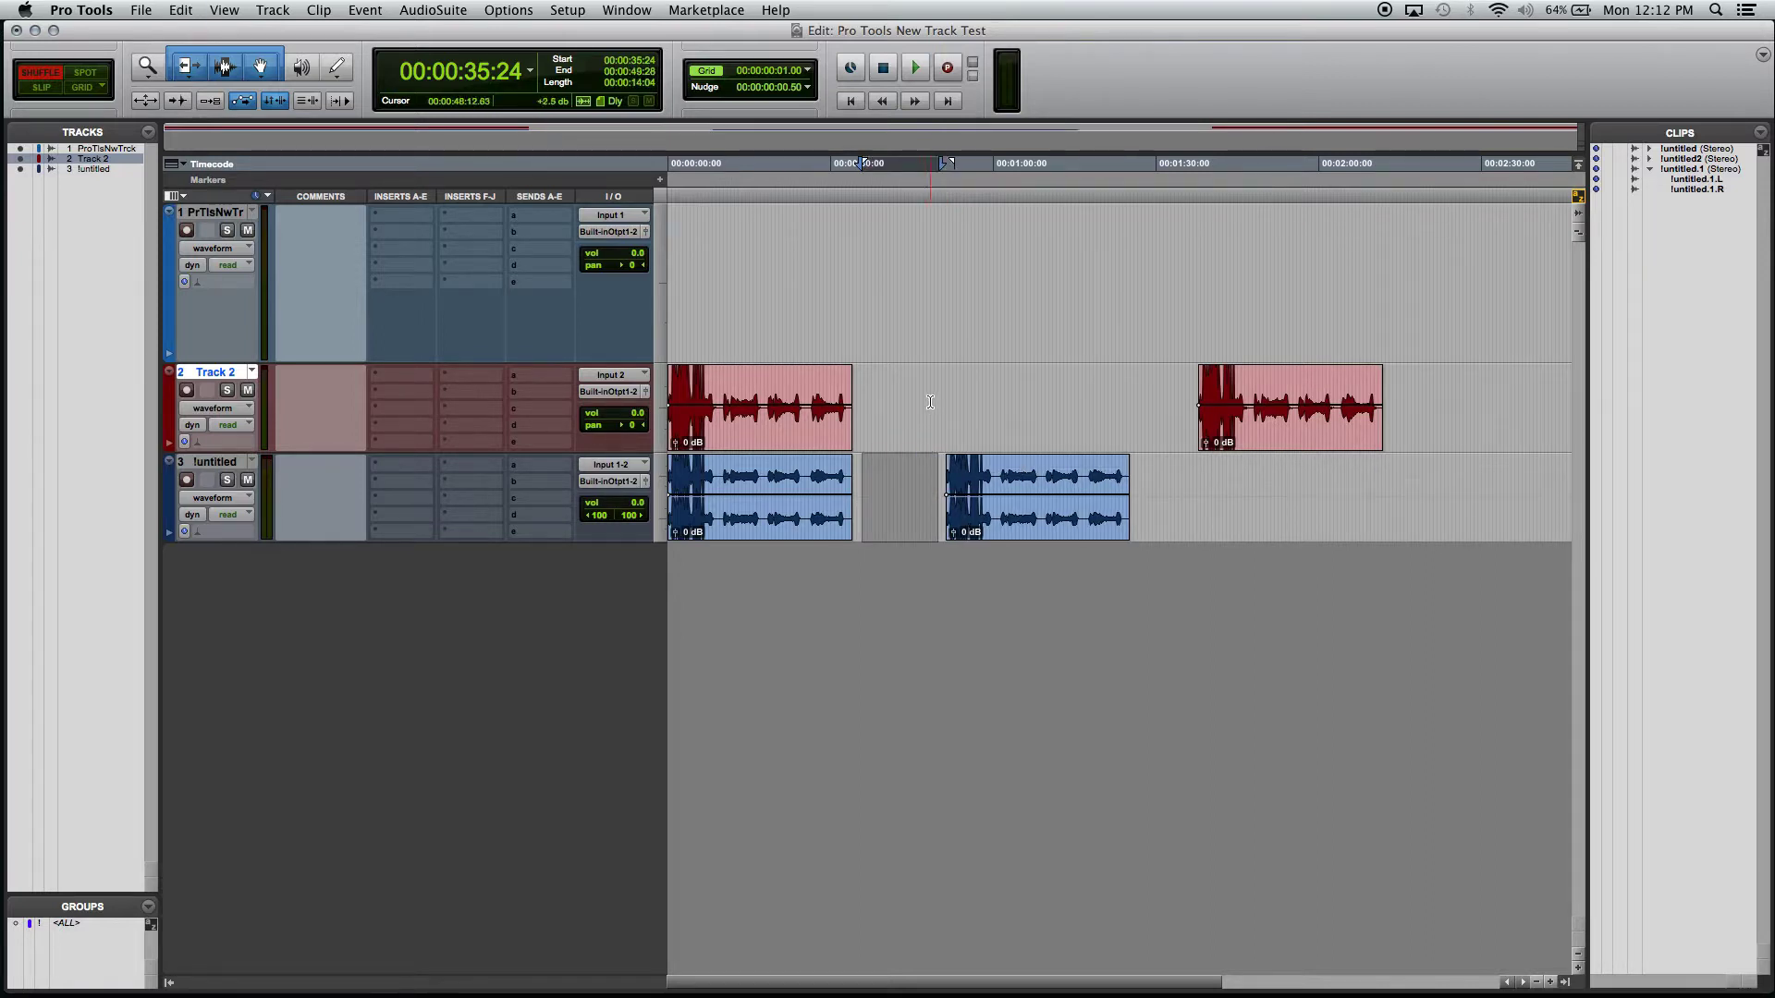
key("shift+p")
key("shift+p")
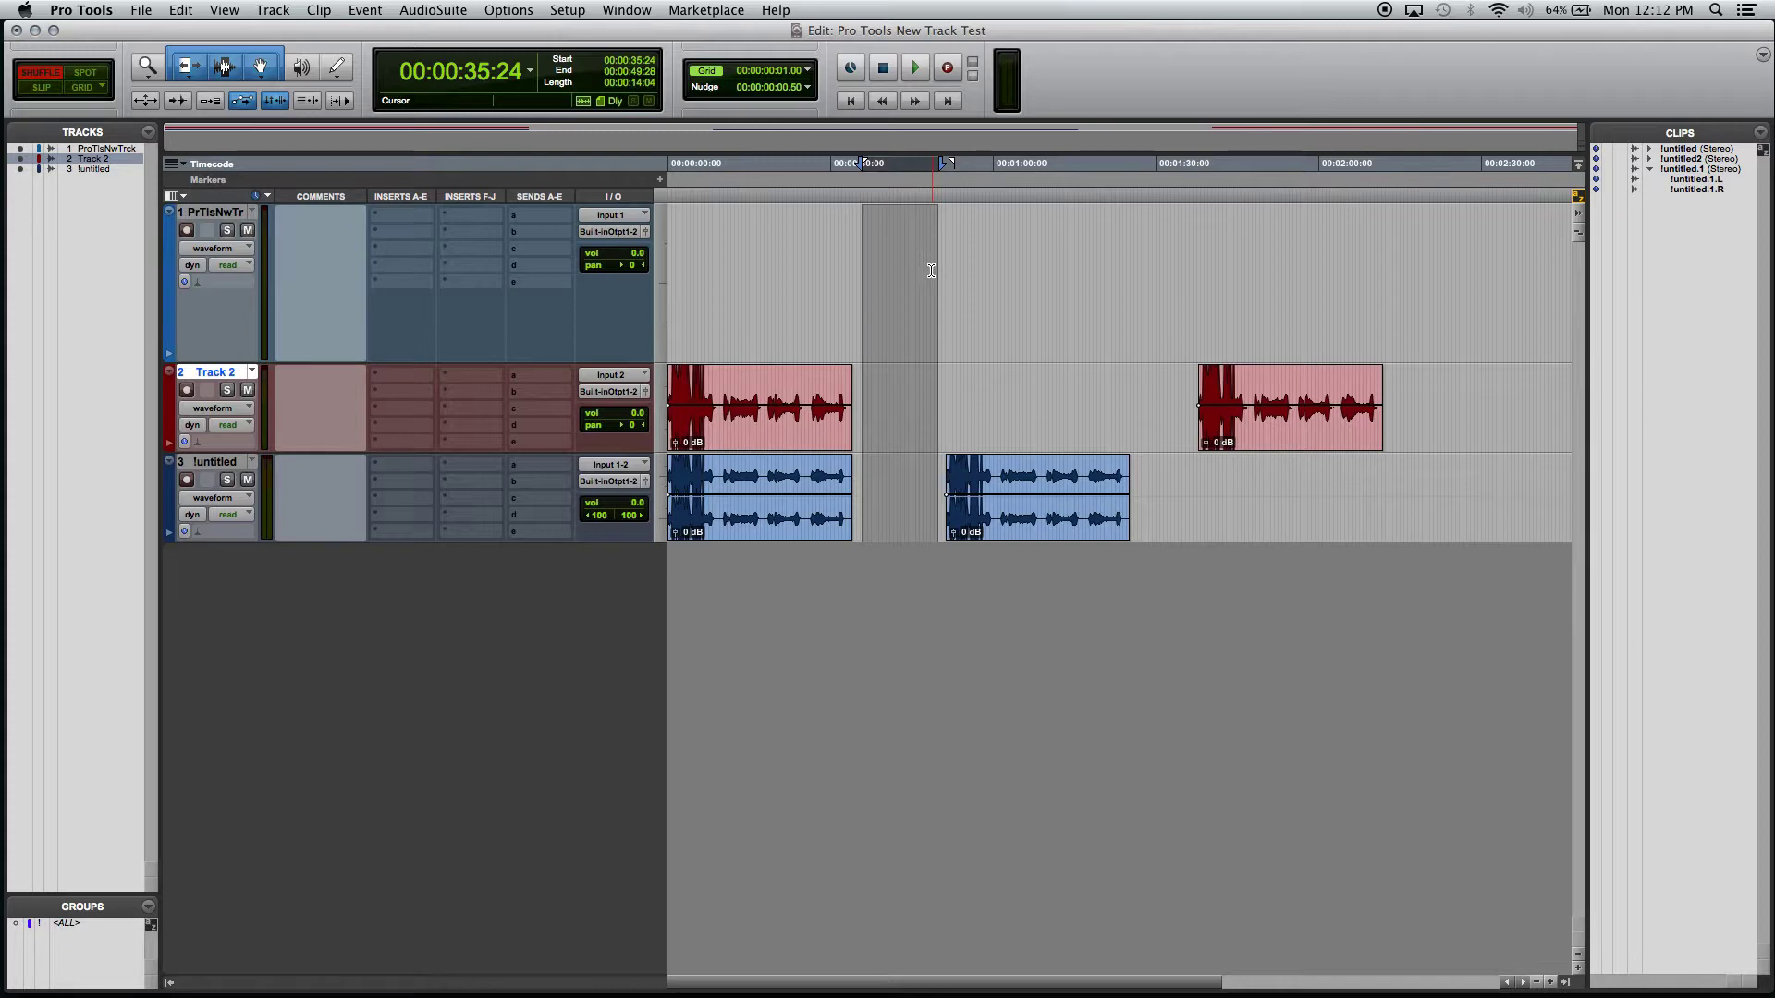
left_click(904, 472)
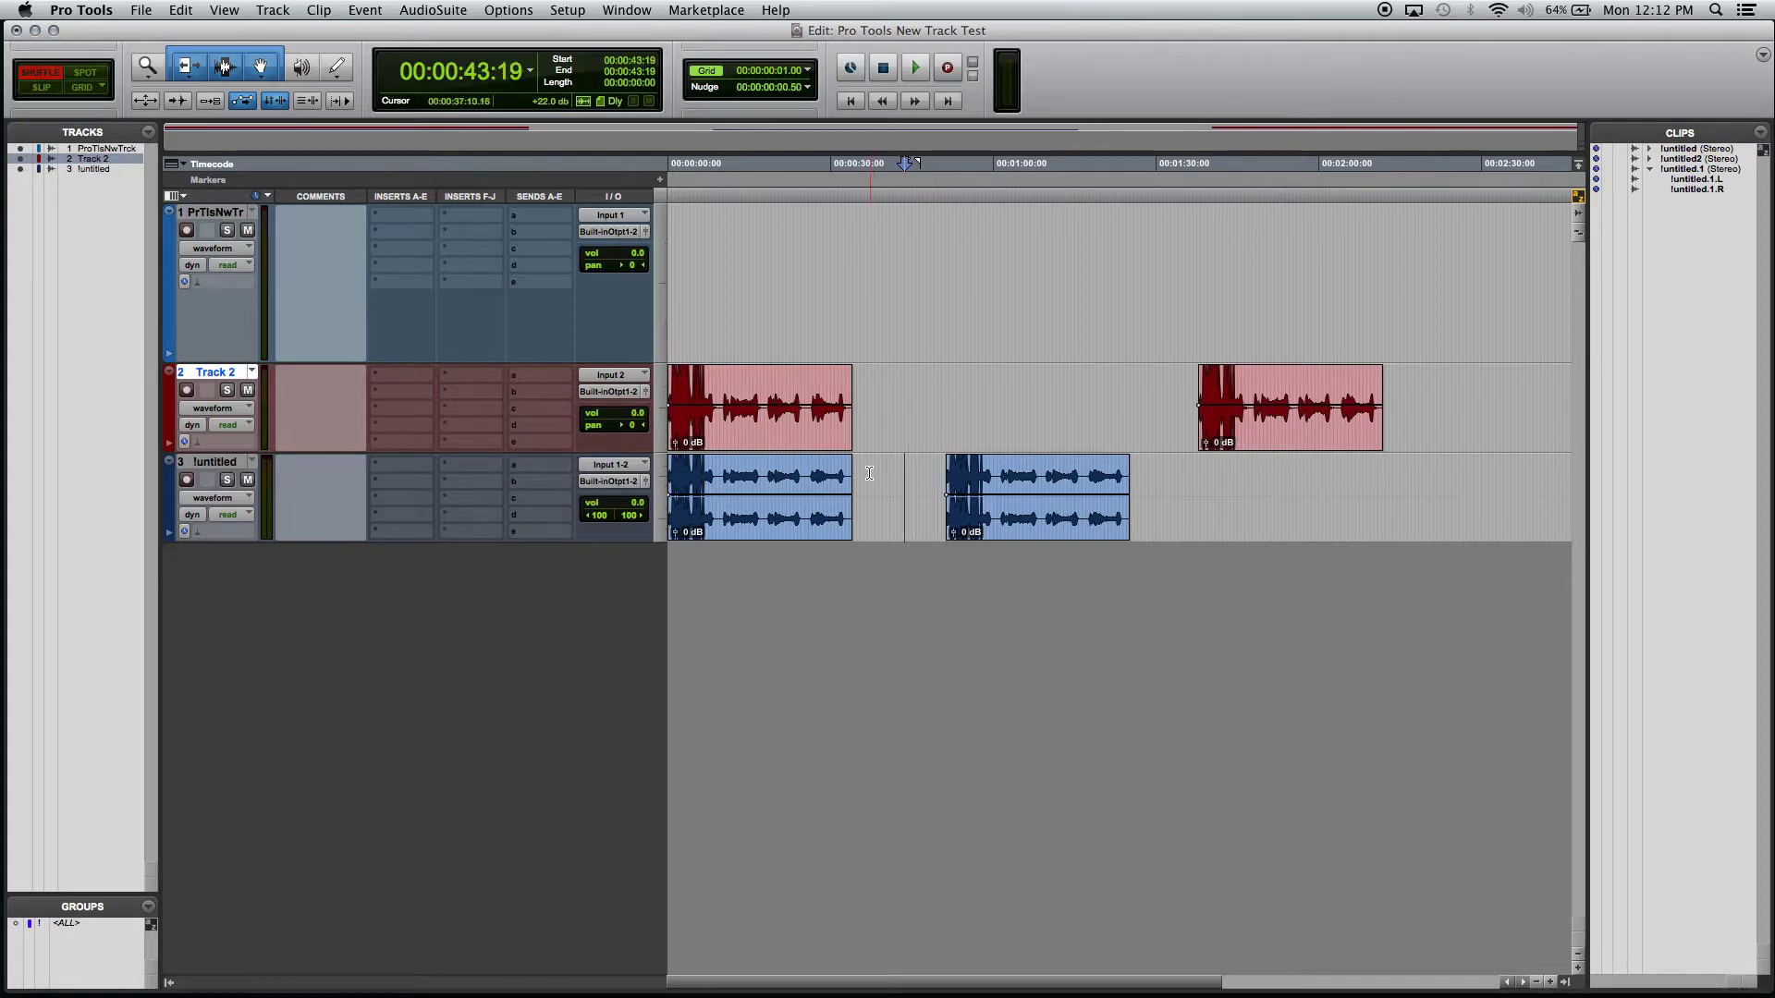
Delete a gap on track 3, then across Tracks 2 and 3, undoing each deletion.
left_click_drag(869, 474, 935, 479)
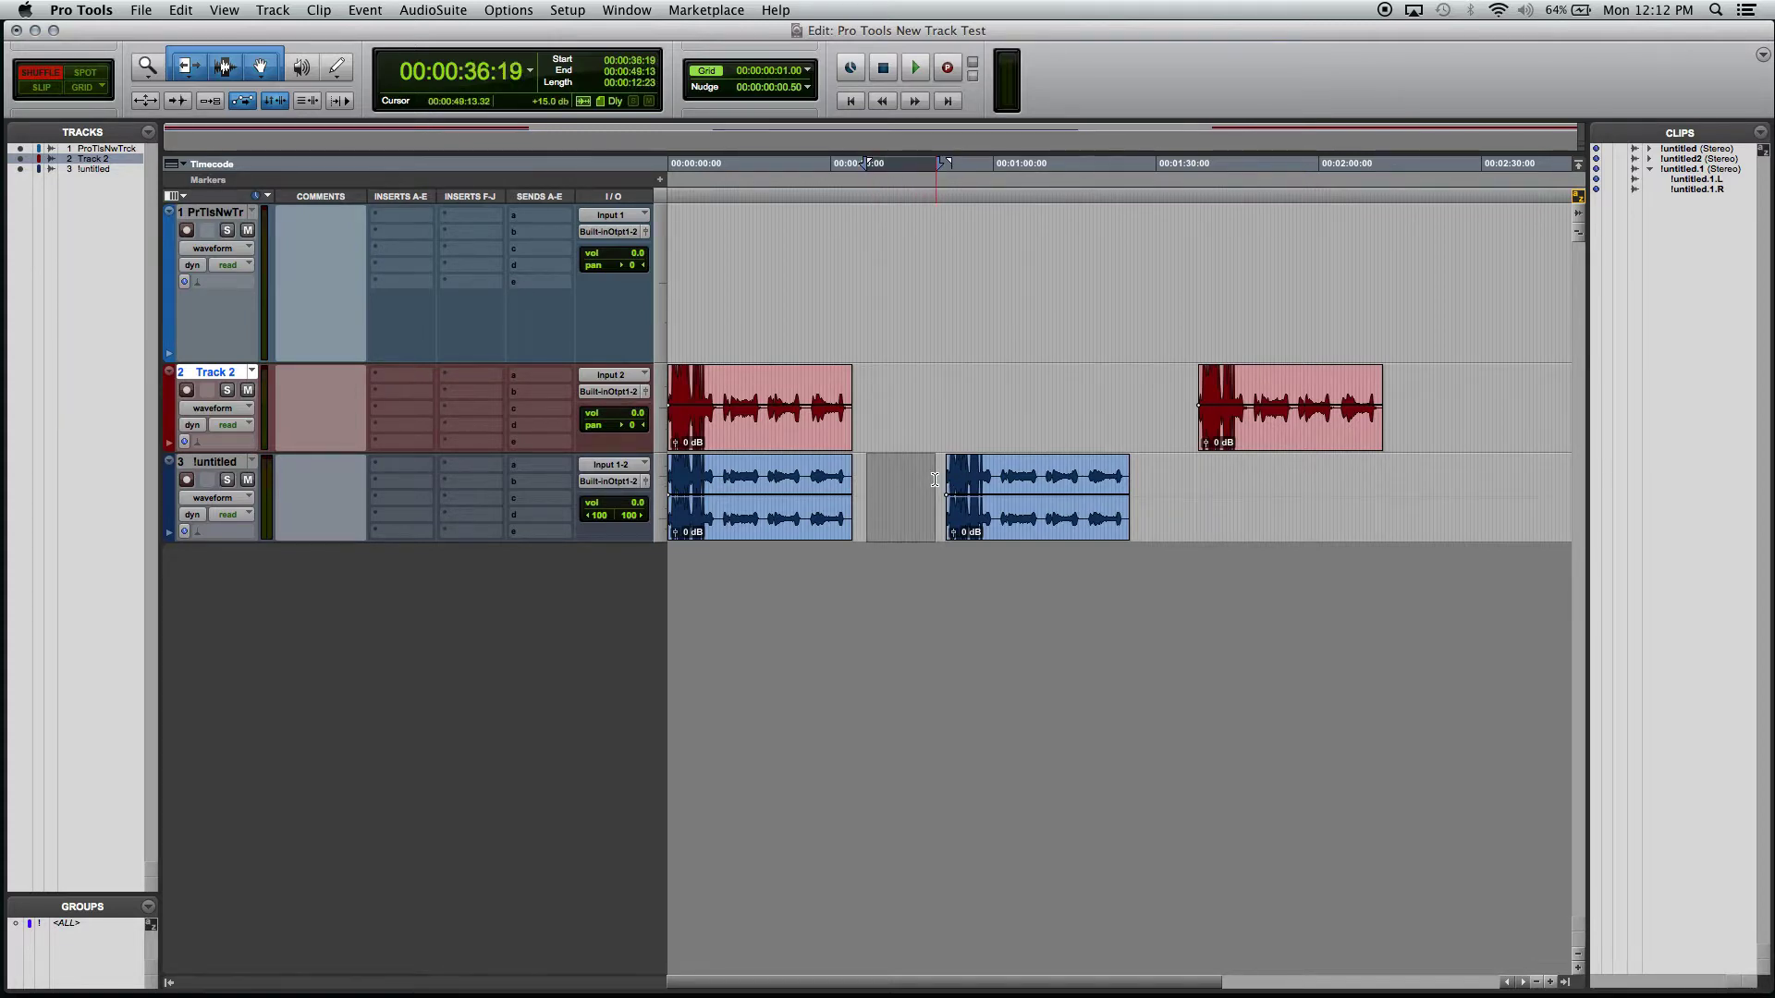
key("Delete")
key("super+z")
left_click(945, 382, "shift")
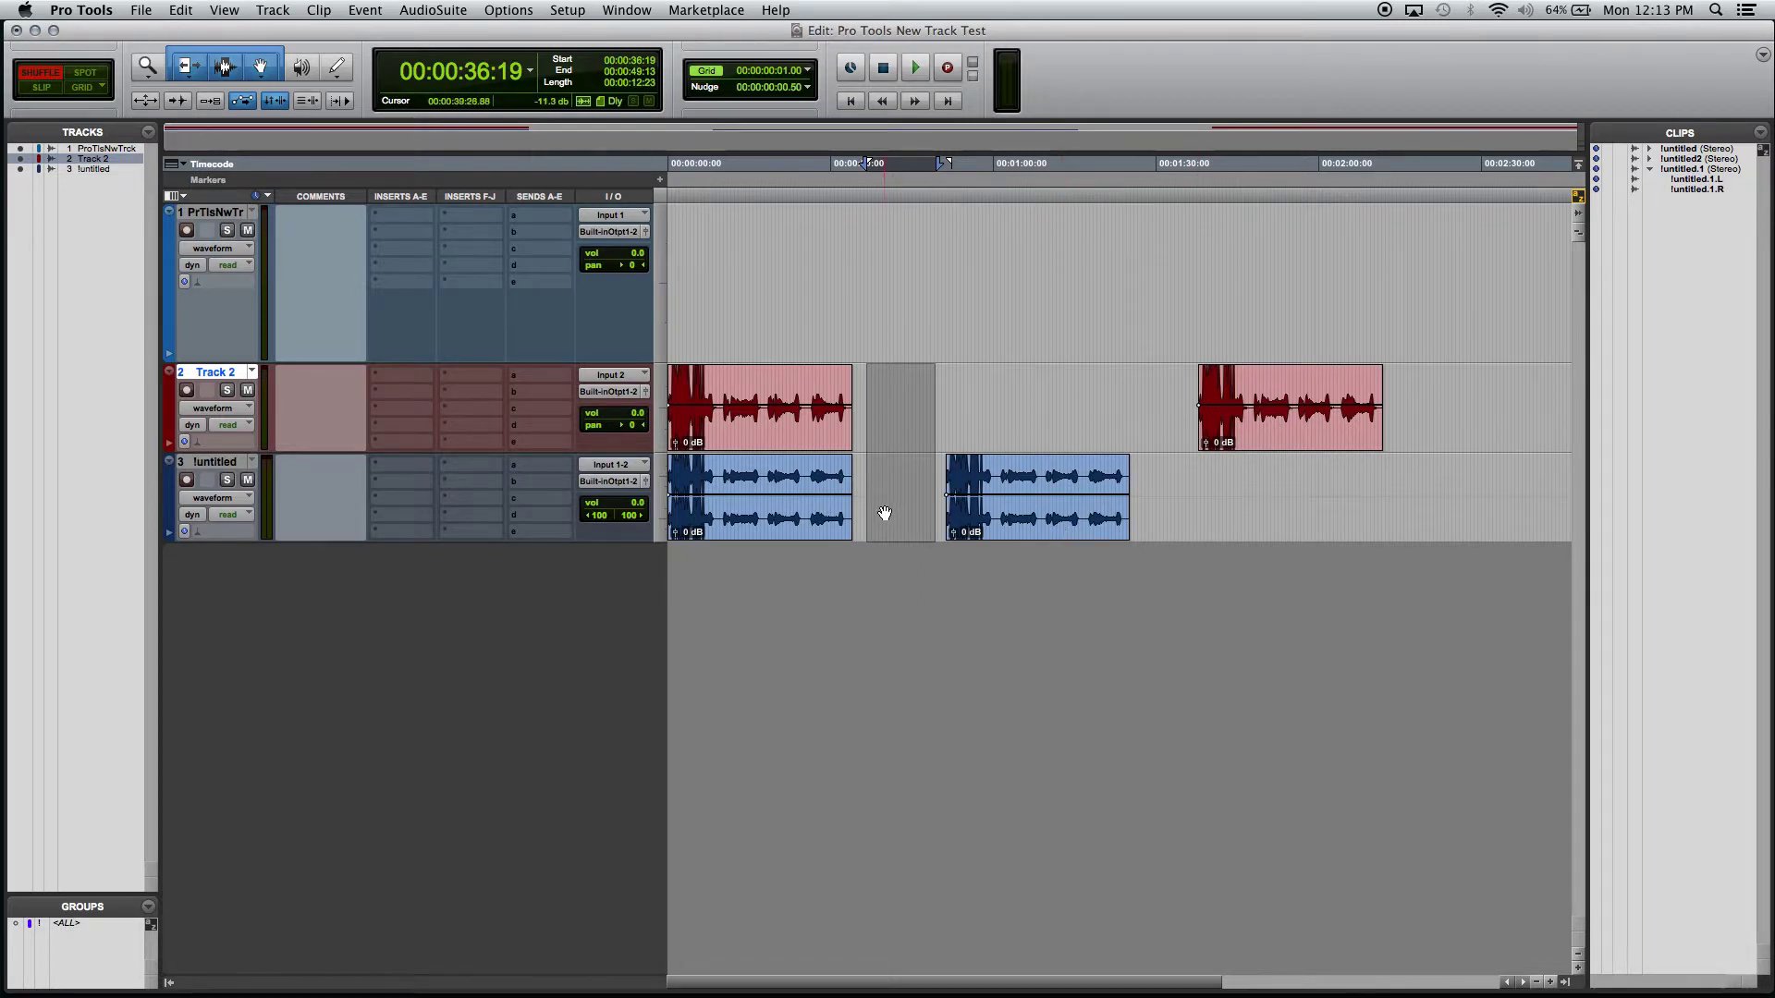
key("Delete")
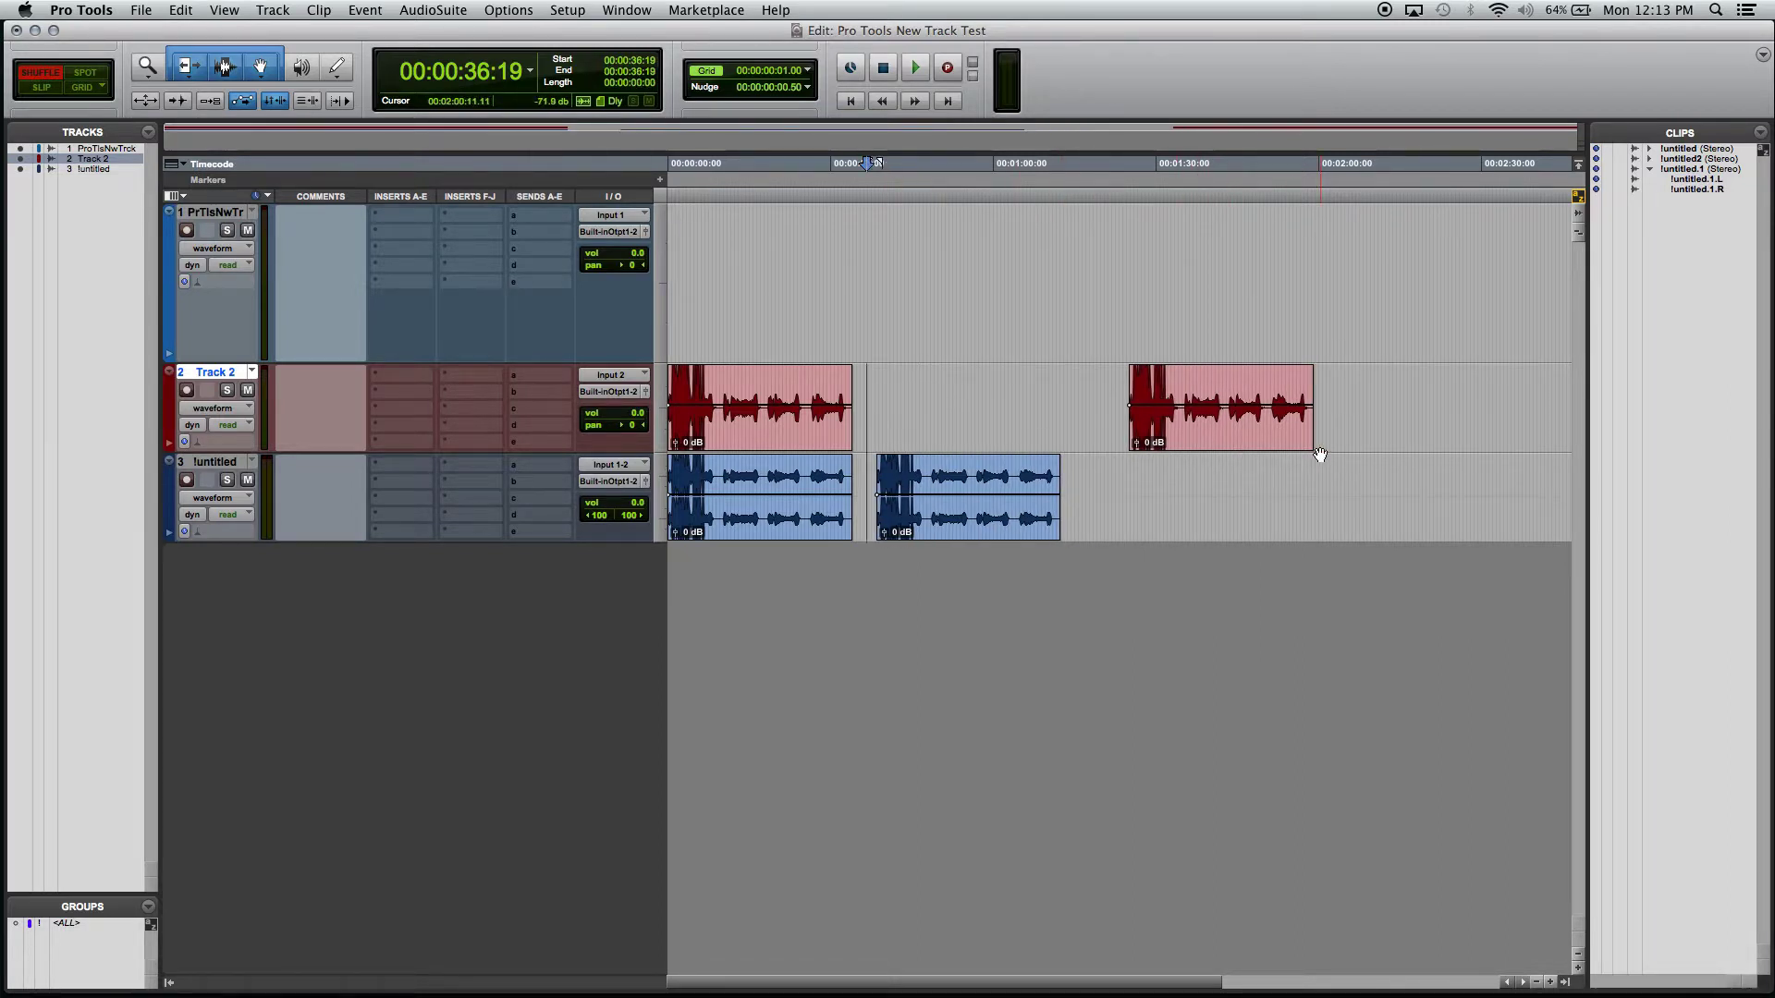
key("ctrl+z")
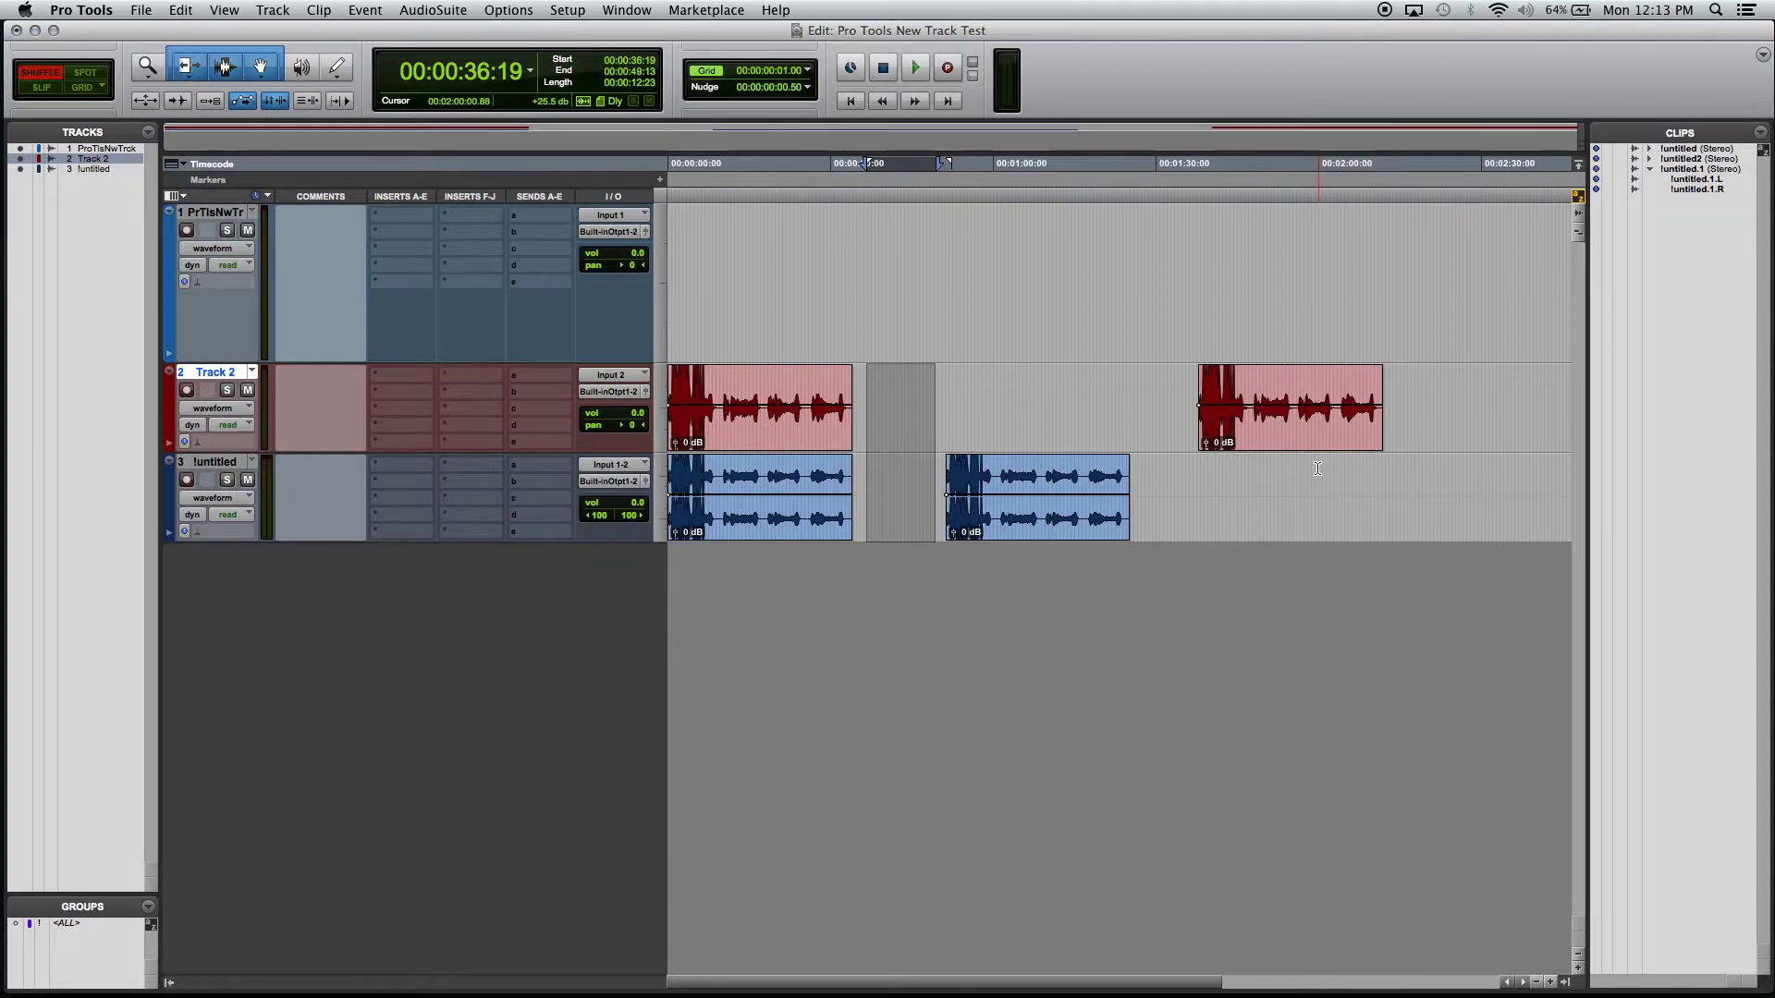
In Slip mode, slide Track 2's first clip a few frames past the start, then switch to Spot mode.
left_click(51, 89)
scroll(832, 383, "up", 5)
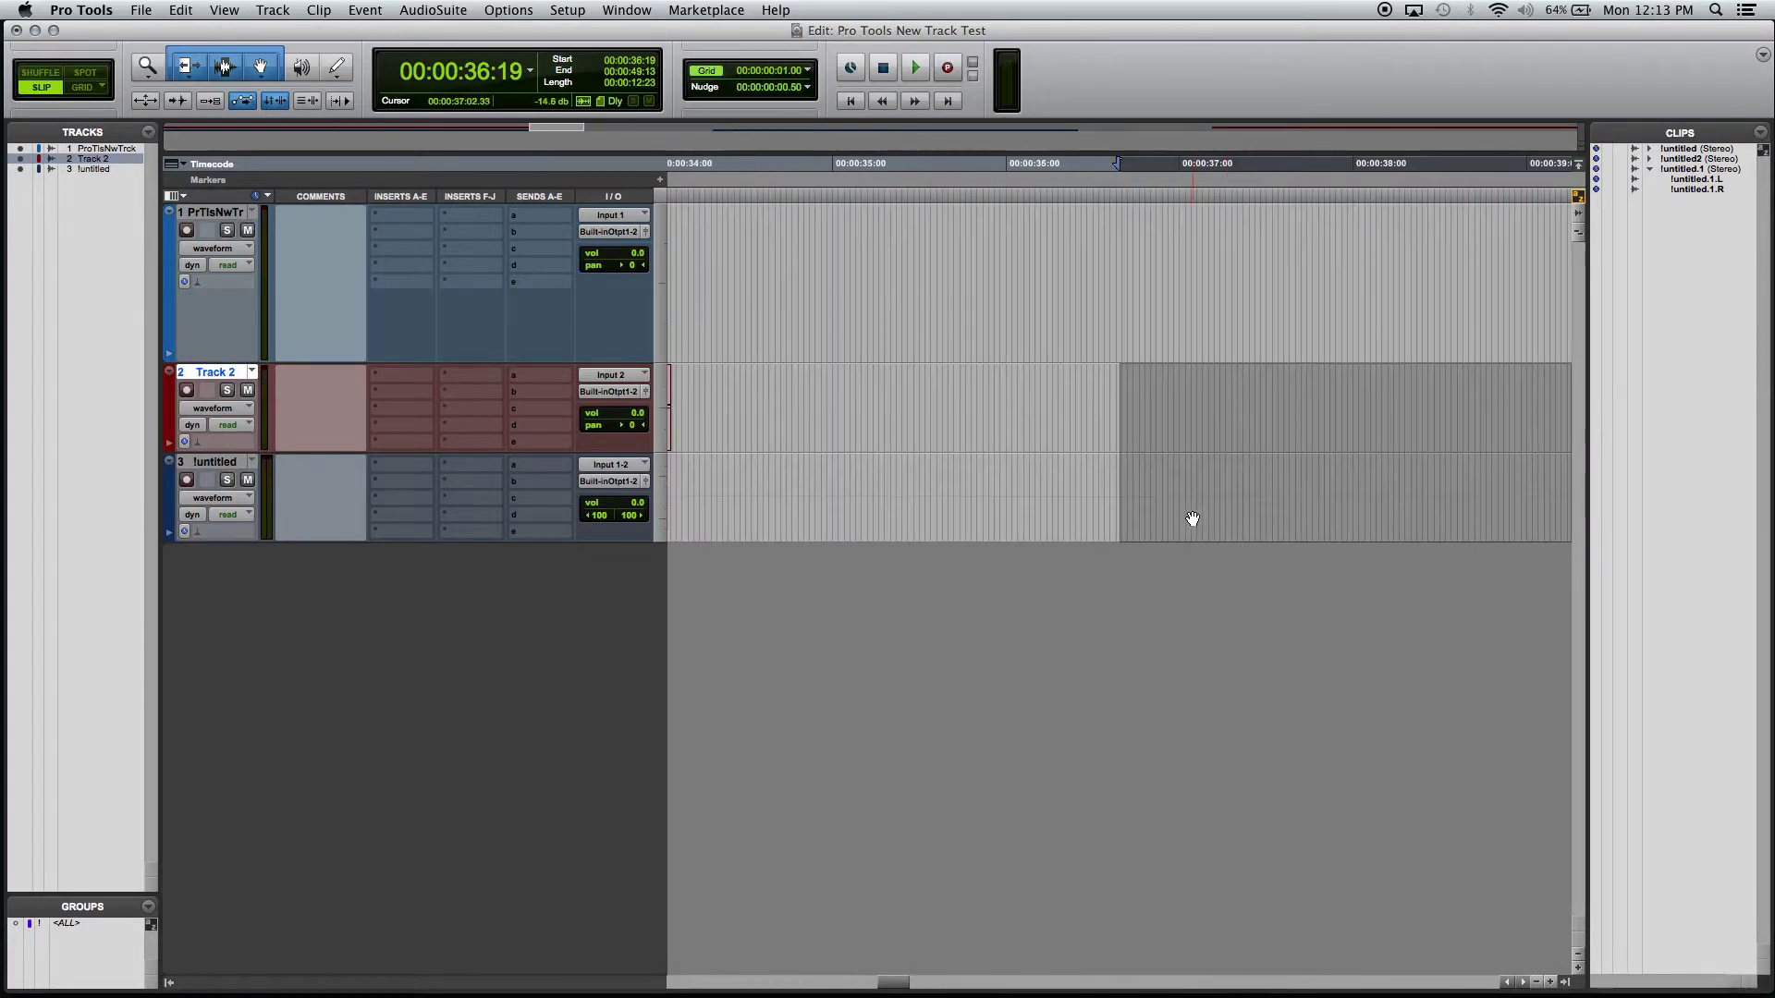
scroll(1188, 518, "down", 2)
scroll(1185, 519, "up", 5)
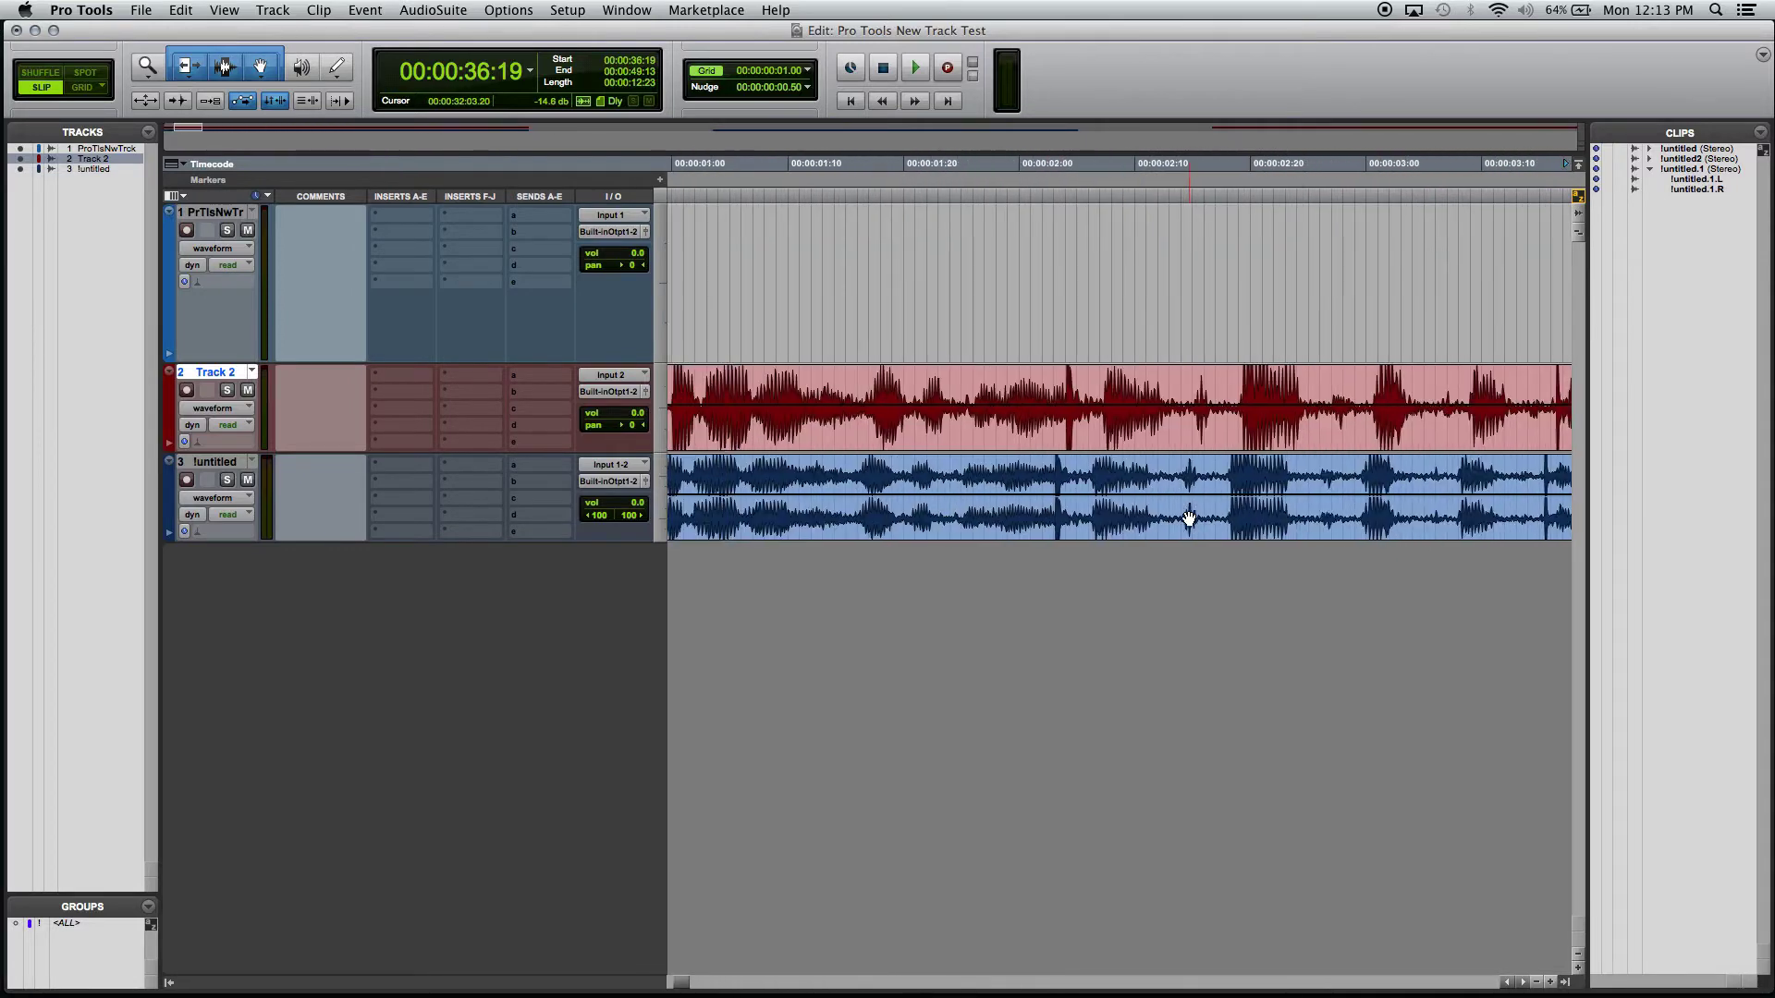
scroll(1122, 502, "left", 5)
left_click_drag(864, 450, 921, 451)
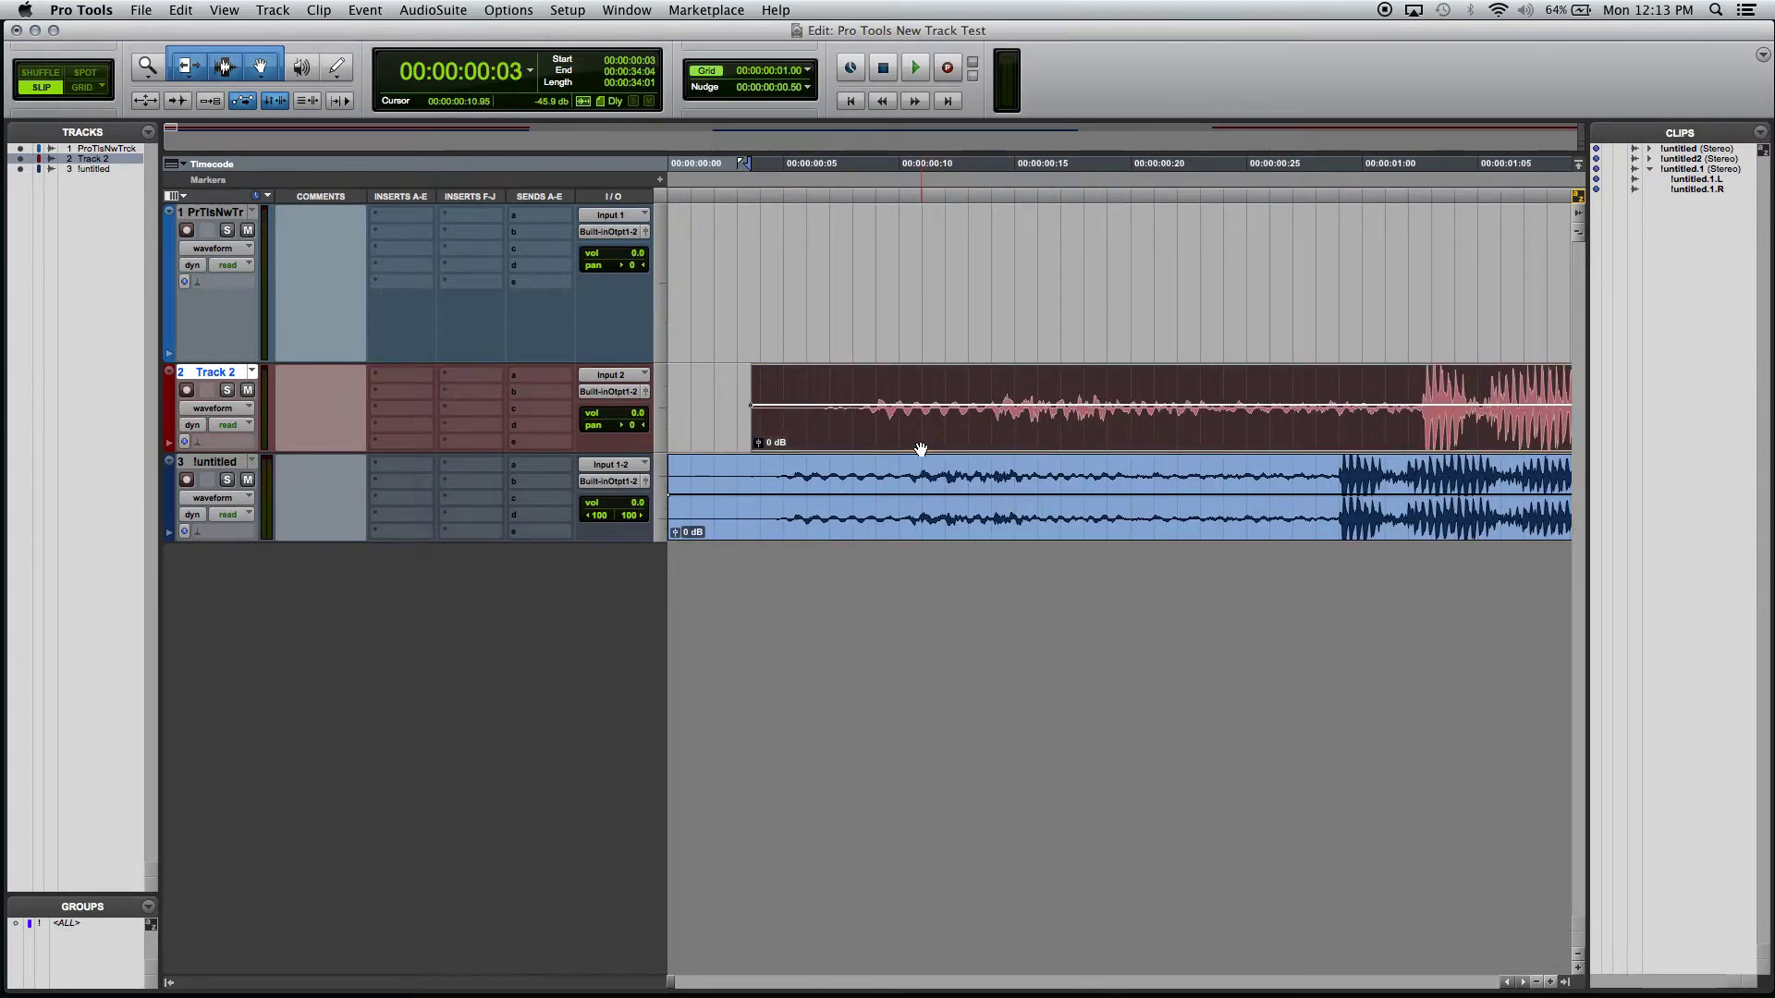
scroll(920, 450, "down", 5)
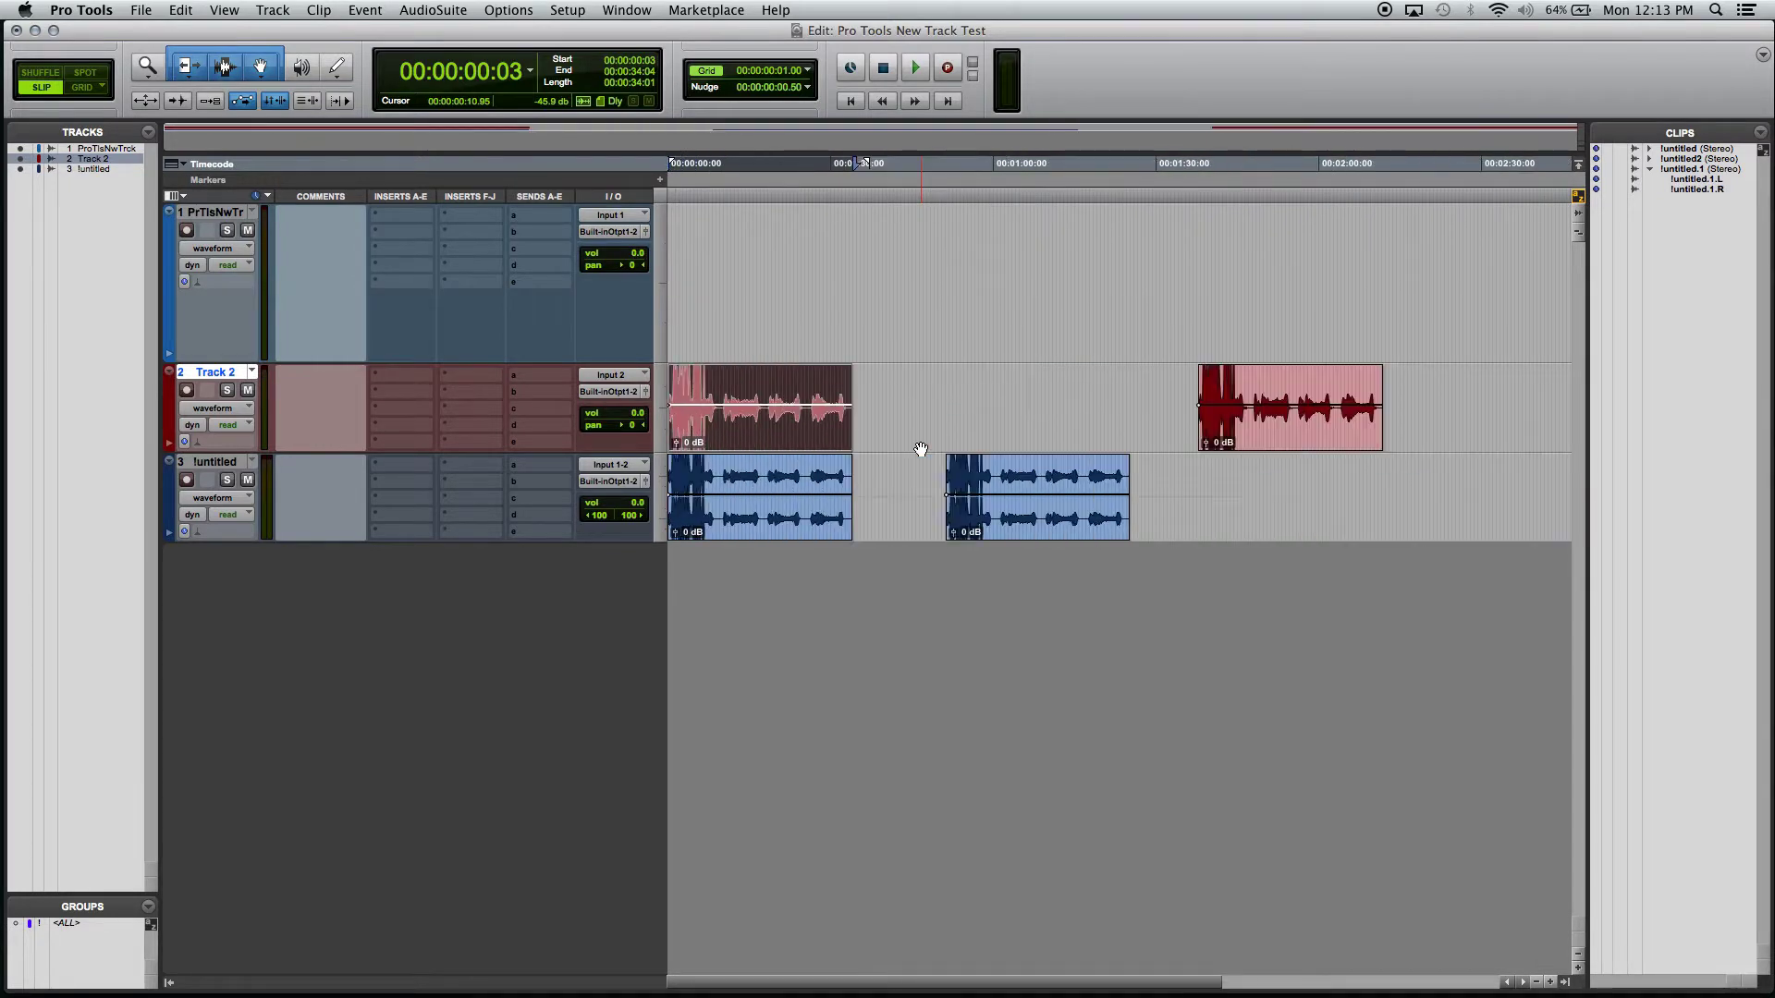
left_click(95, 74)
Spot untitled's second clip to start at 01:00:00:00 and zoom out to confirm its new position.
left_click(1078, 531)
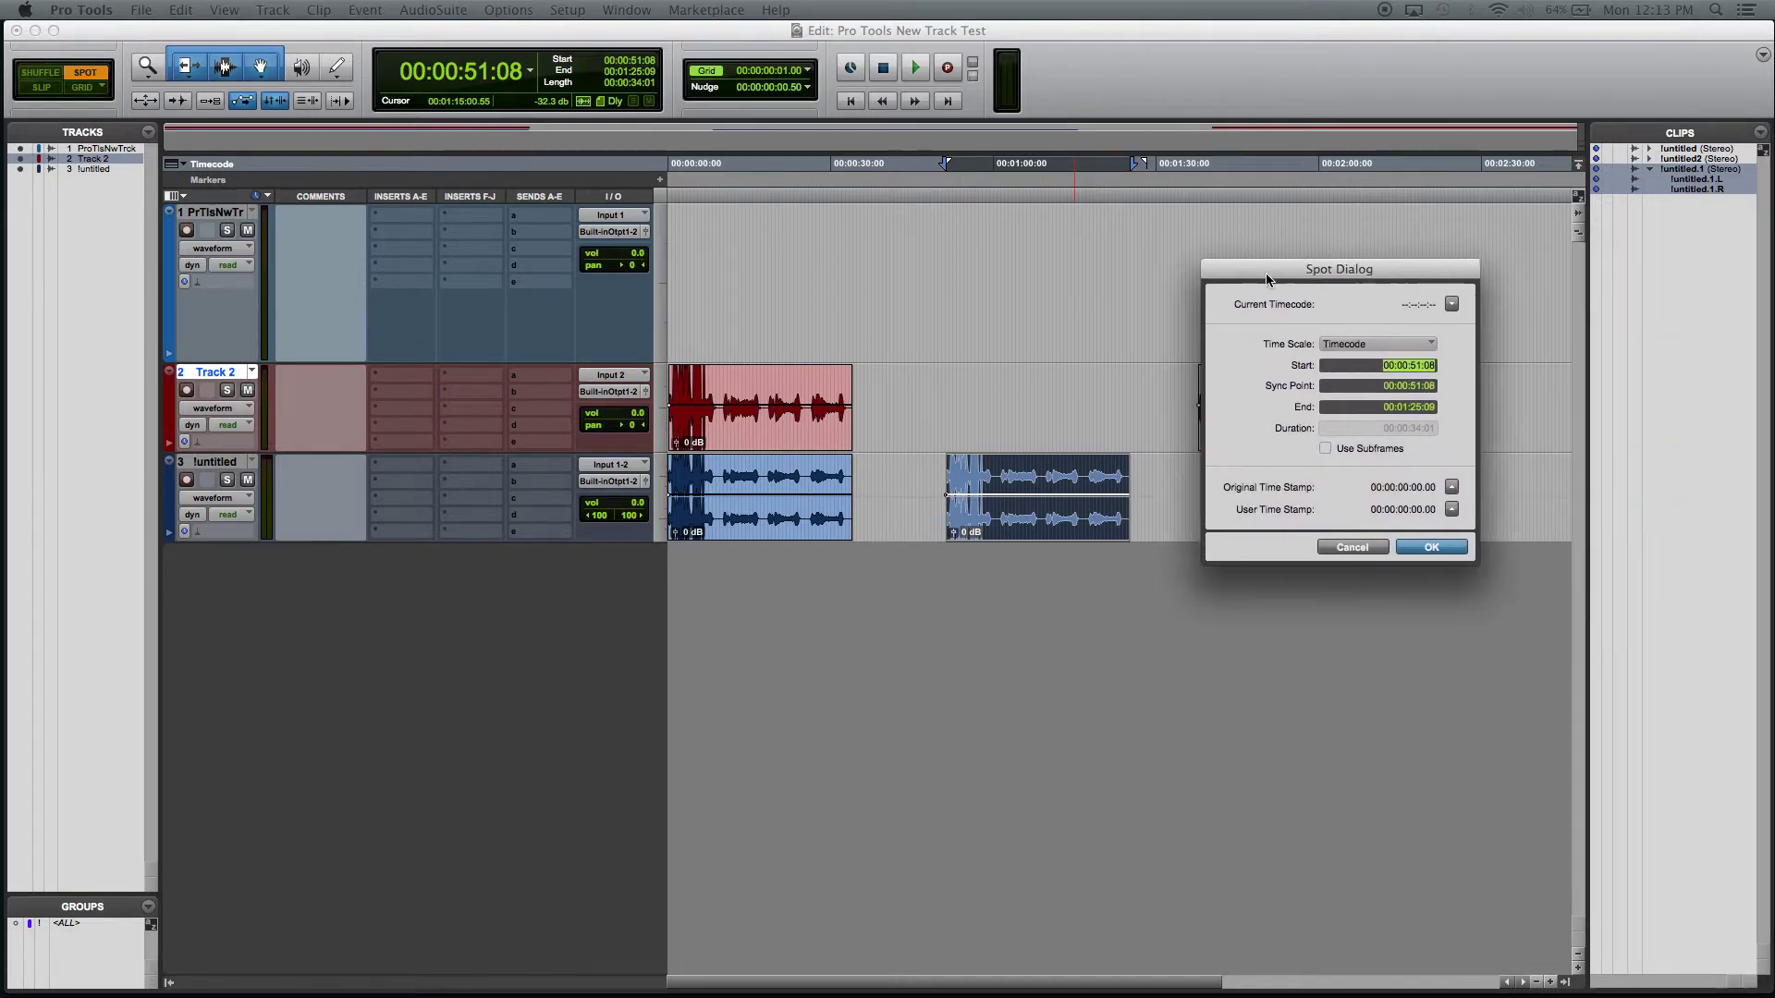
left_click(1363, 373)
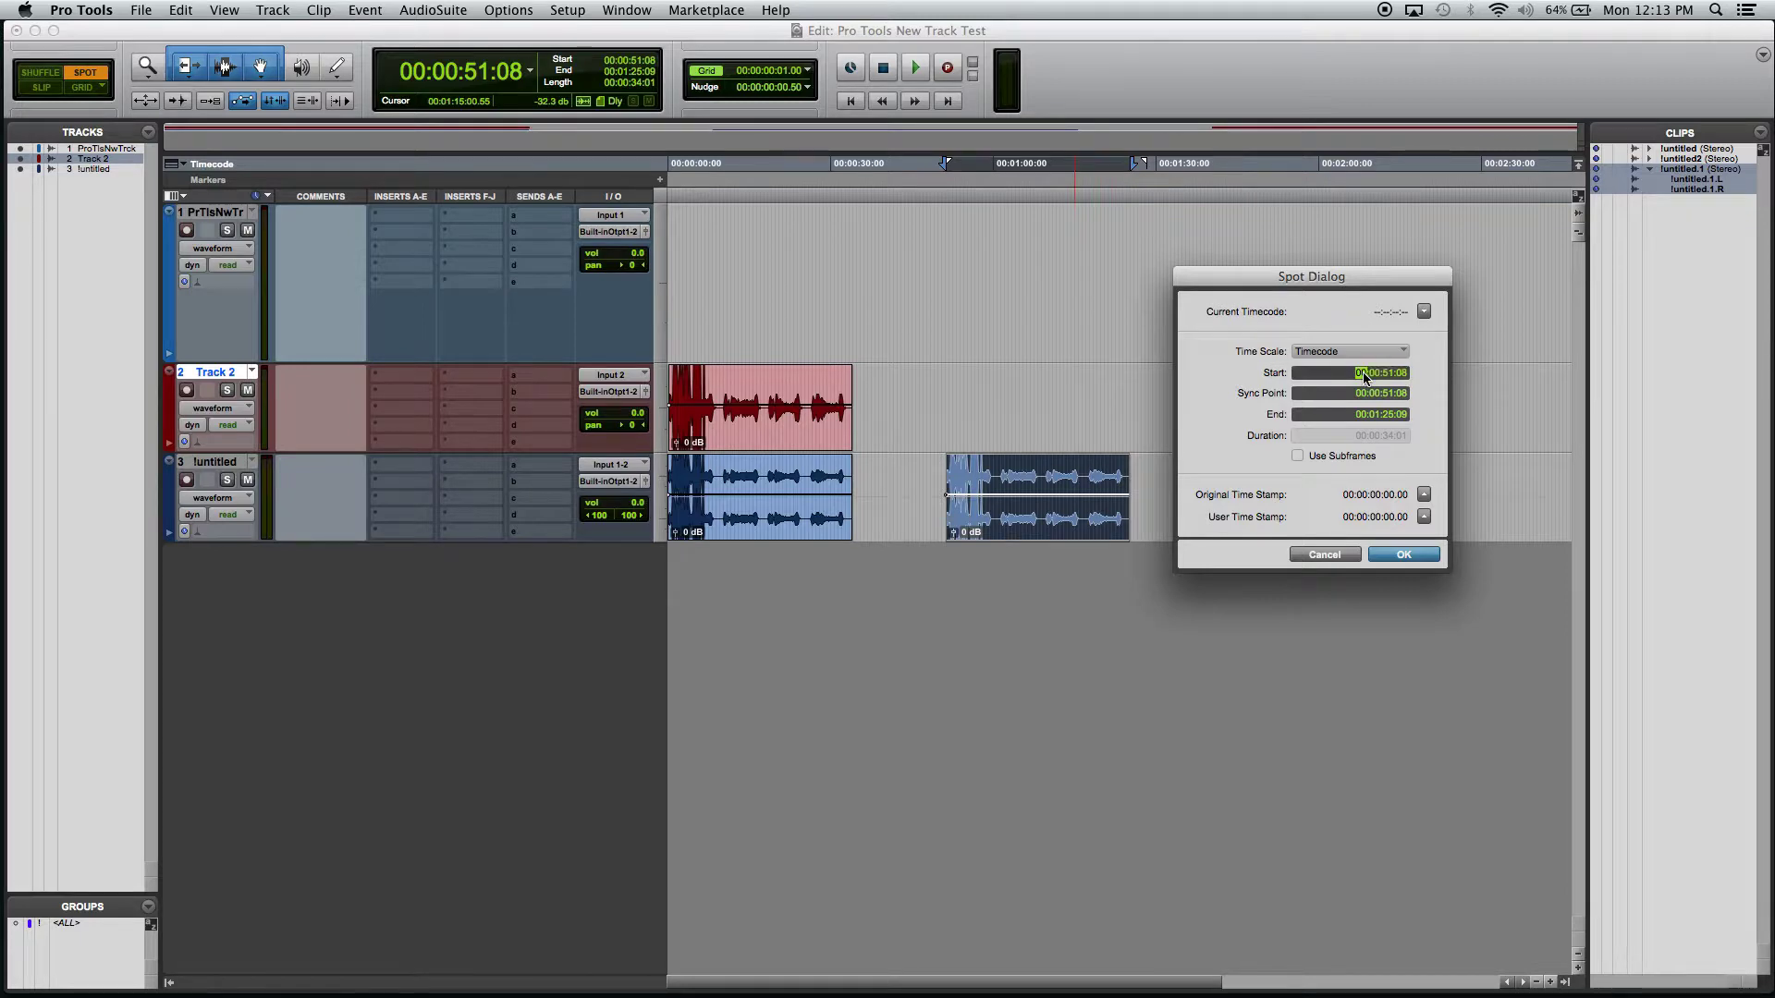
type("01:")
left_click(1411, 555)
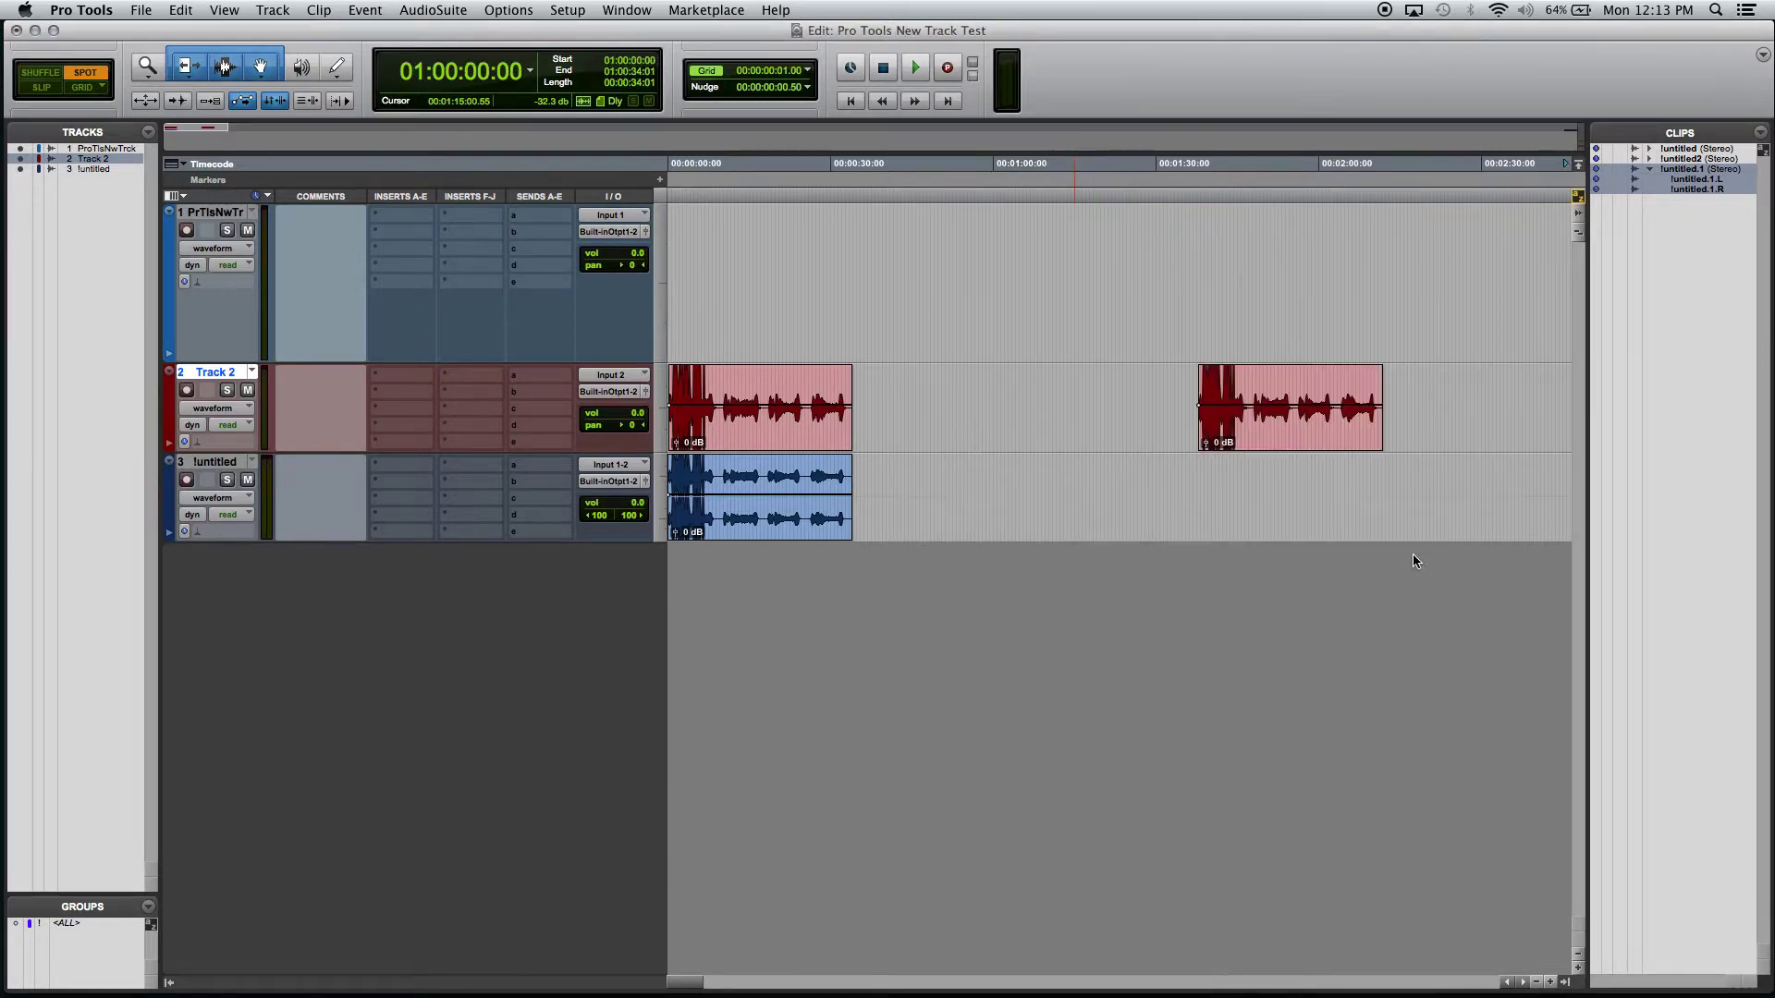
key("super+bracketleft")
key("super+bracketleft")
key("super+bracketleft")
key("super+bracketleft")
key("super+bracketleft")
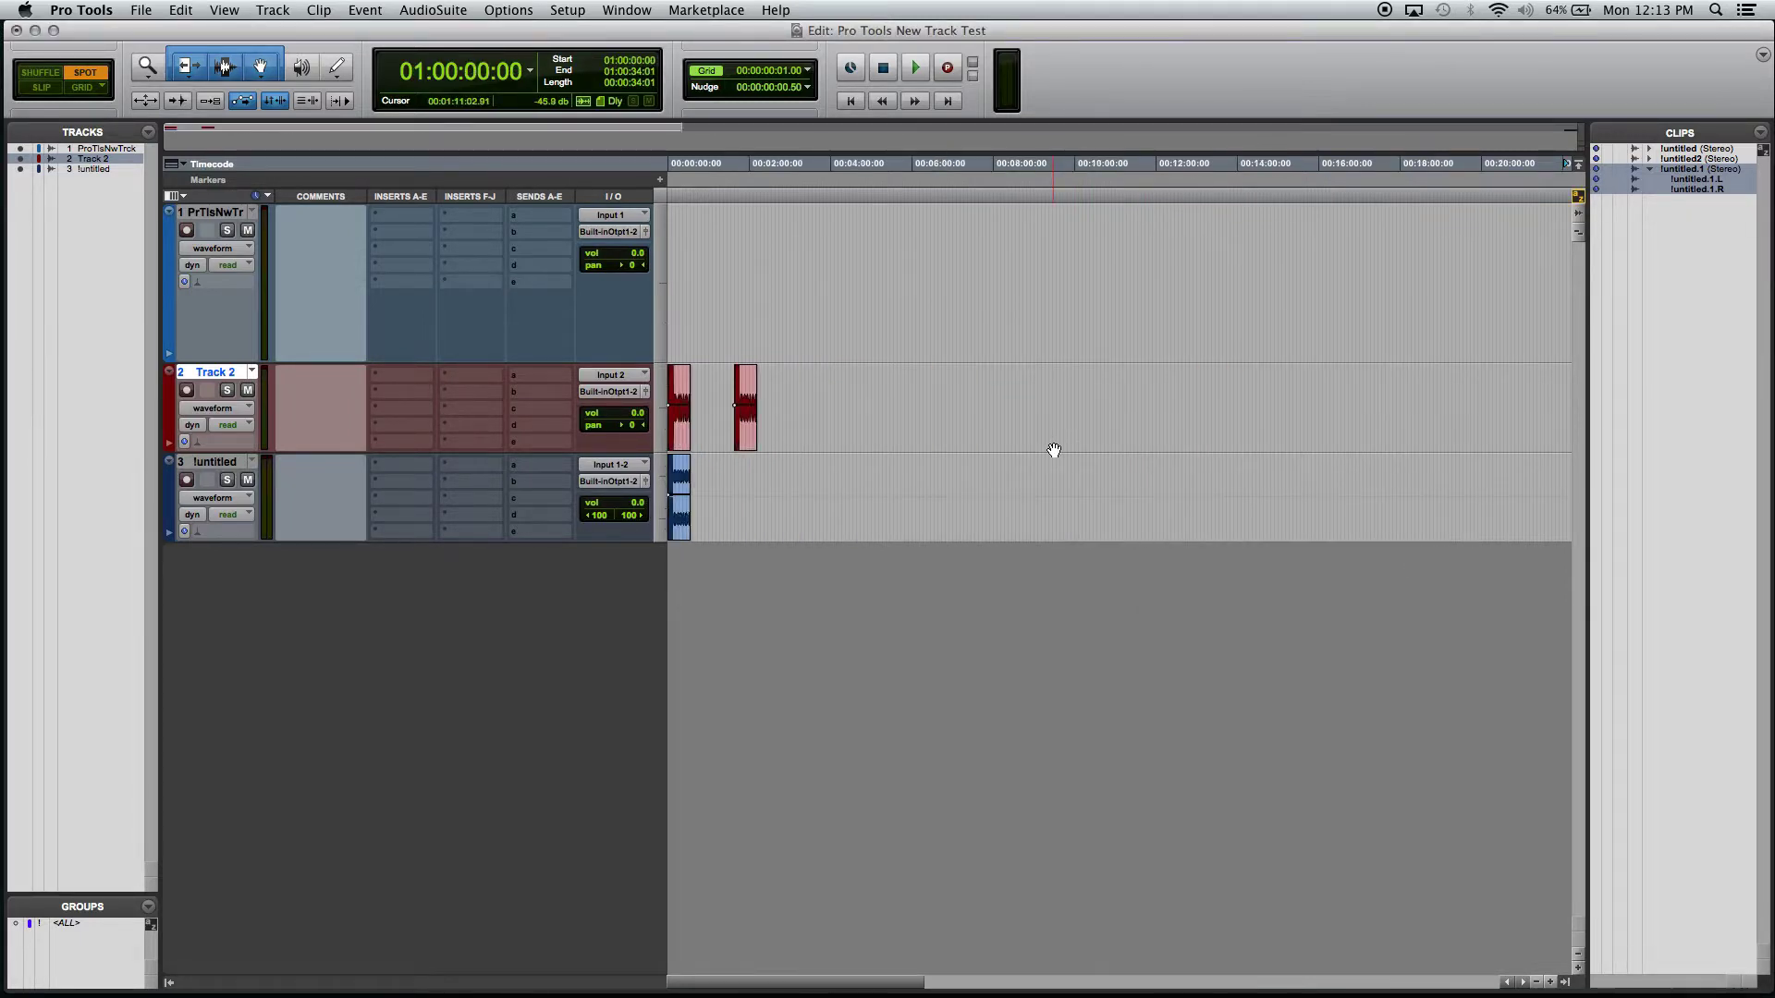
key("super+bracketright")
key("super+bracketright")
key("super+bracketright")
key("super+bracketright")
key("super+bracketright")
key("super+bracketright")
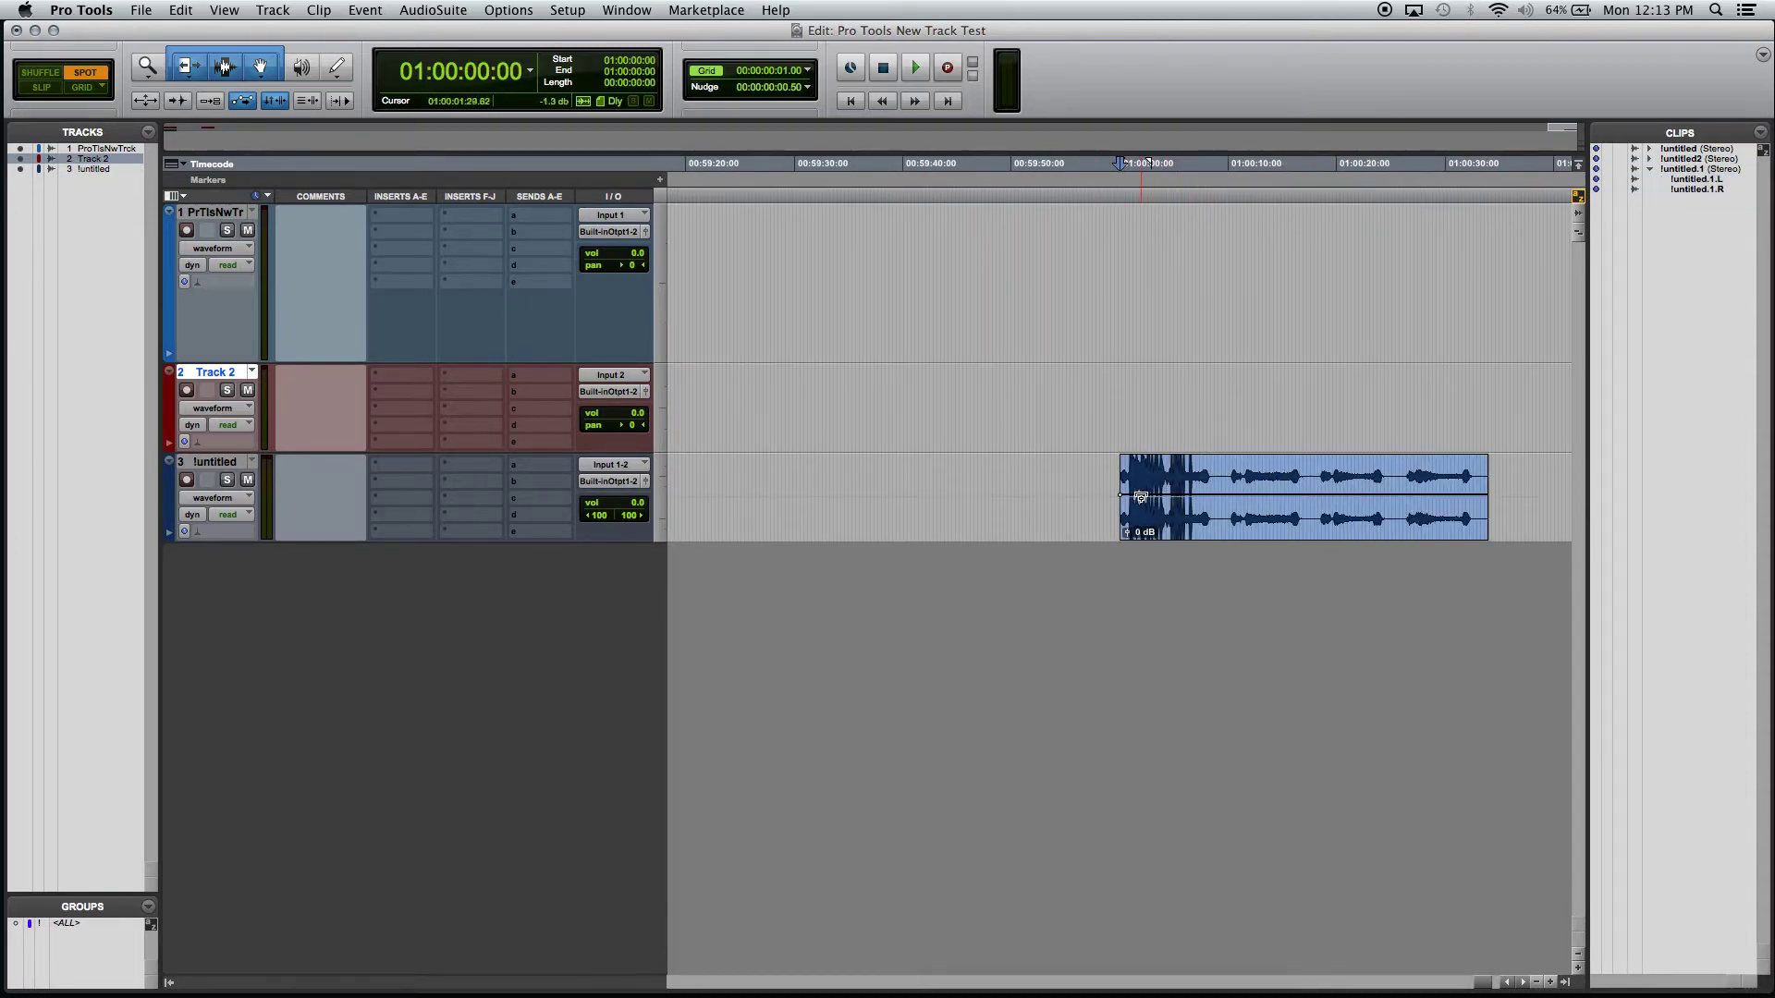
key("super+bracketleft")
key("super+bracketleft")
key("super+bracketleft")
key("super+bracketleft")
key("super+bracketleft")
key("super+bracketleft")
key("super+bracketleft")
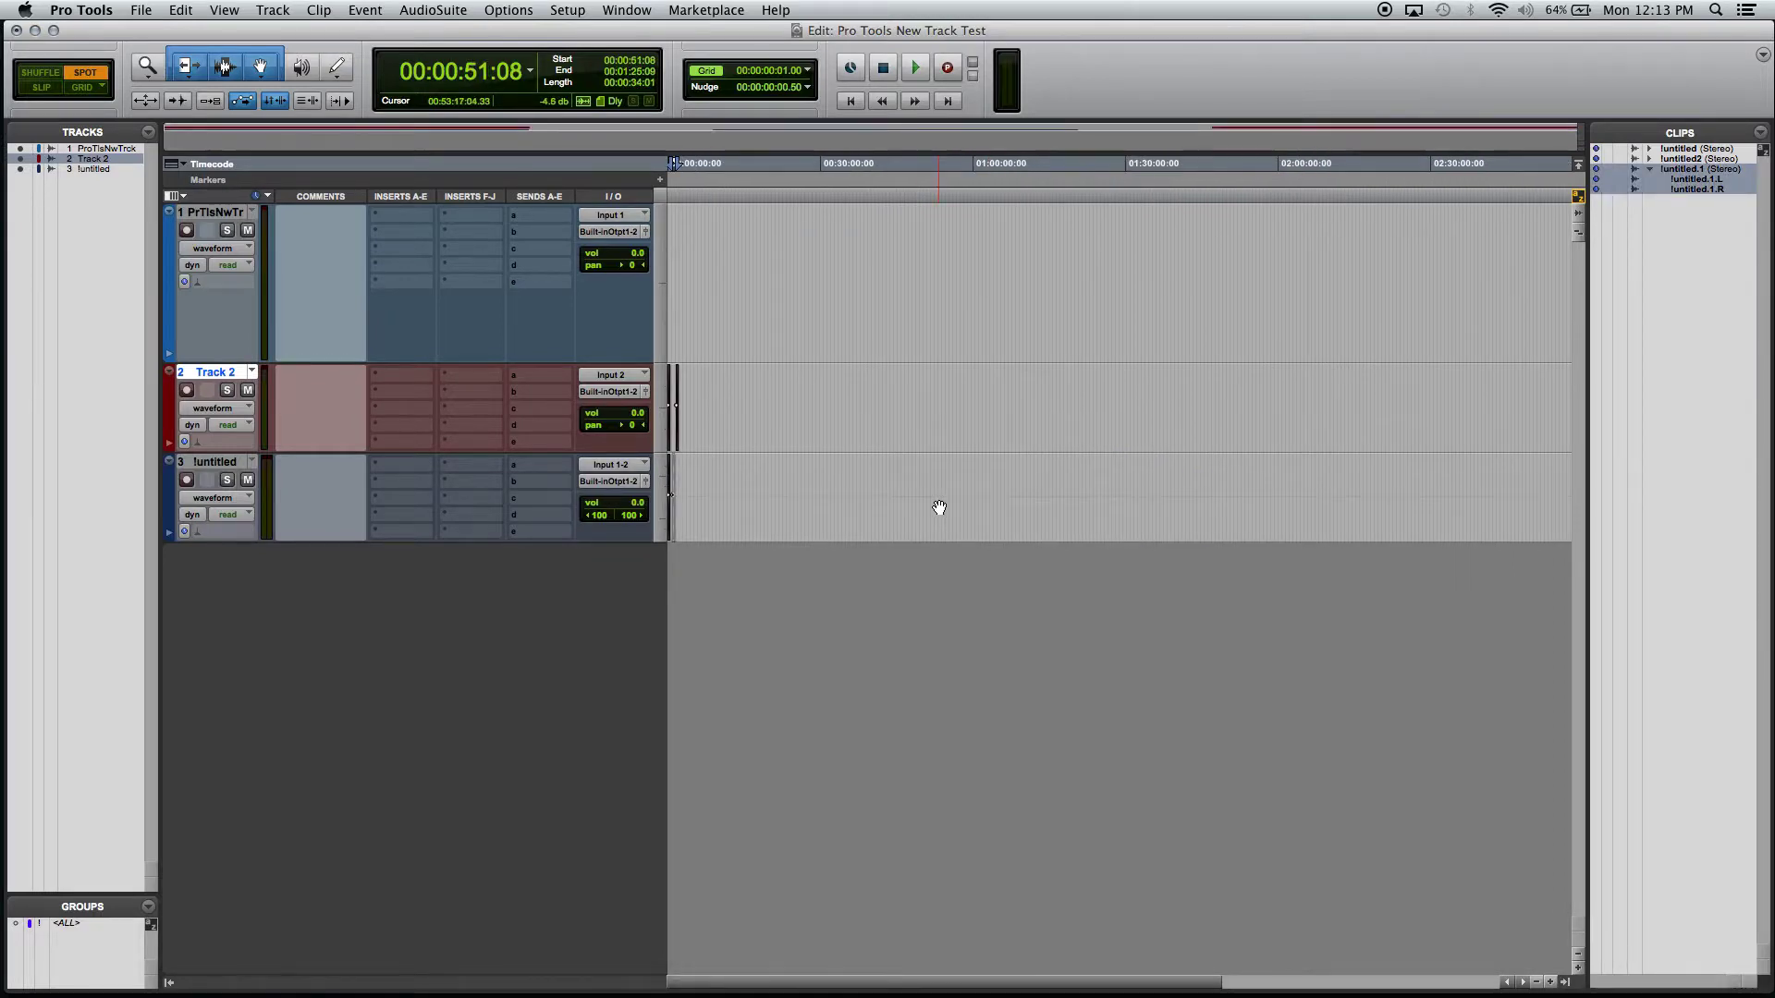
key("super+bracketright")
key("super+bracketright")
key("super+bracketright")
key("super+bracketright")
key("super+bracketright")
key("super+bracketright")
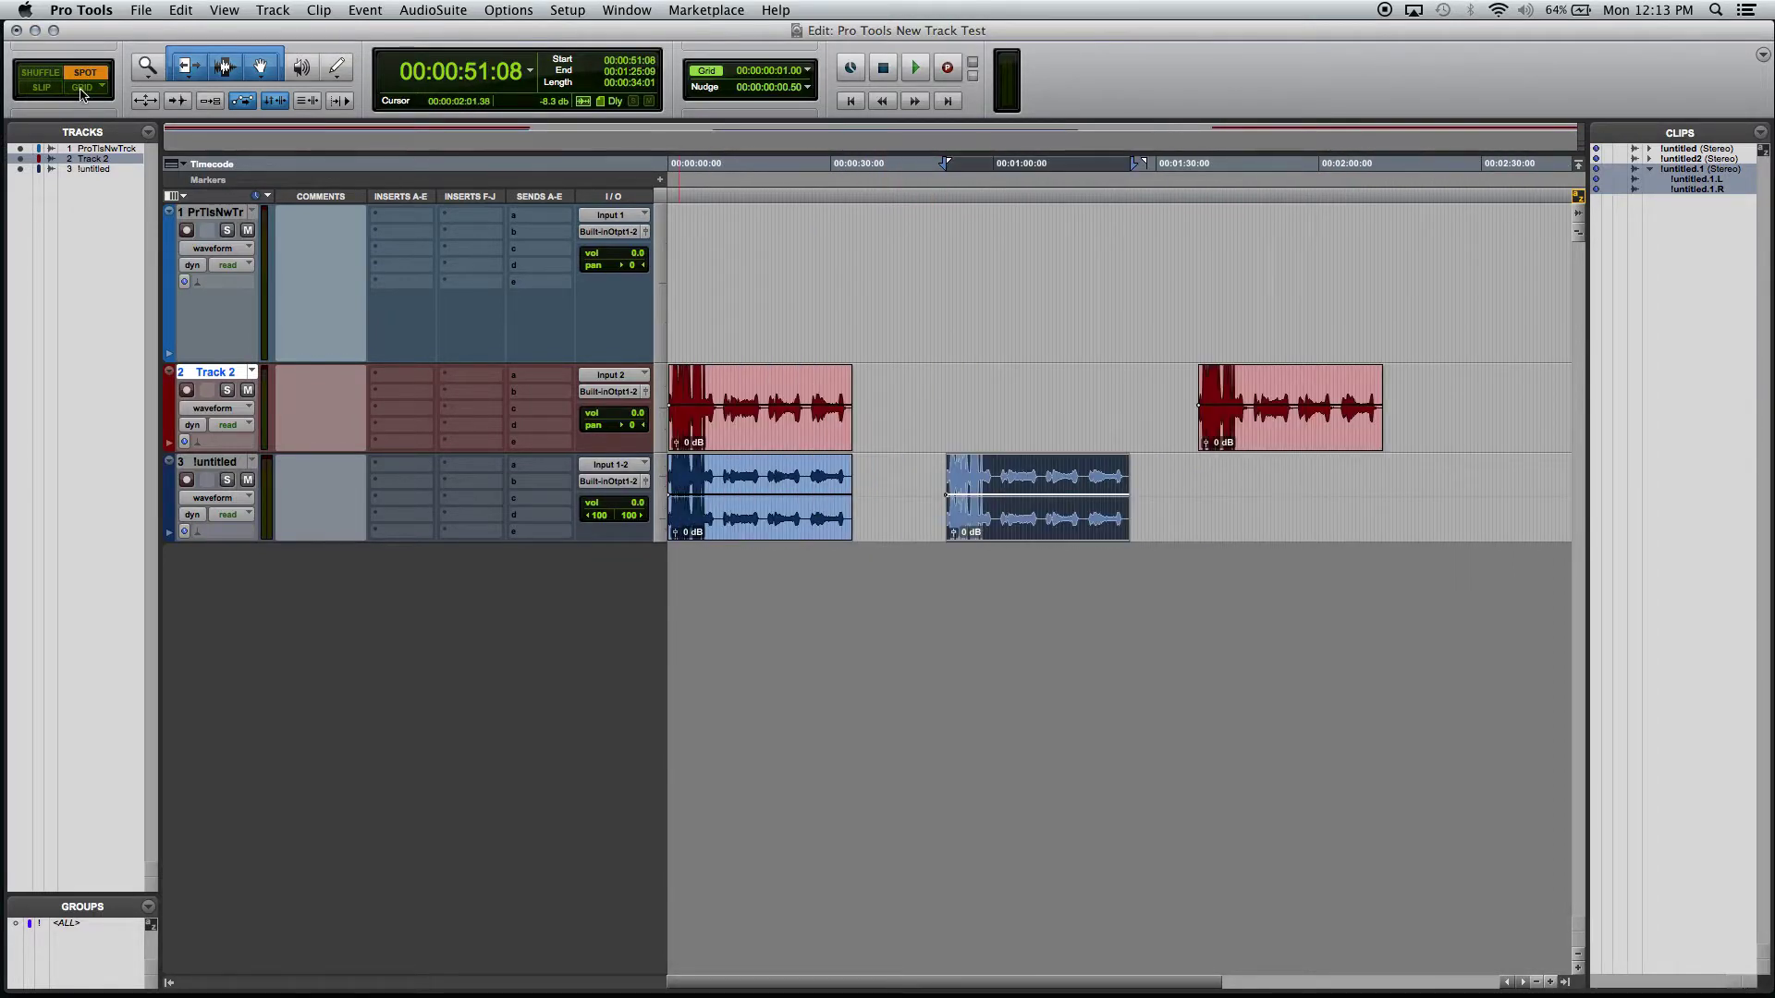
In Grid mode, drag untitled's second clip earlier to 00:00:51:03 on the 1-frame grid.
left_click(82, 89)
key("super+bracketright")
key("super+bracketright")
key("super+bracketright")
key("super+bracketright")
key("super+bracketright")
key("super+bracketright")
key("super+bracketright")
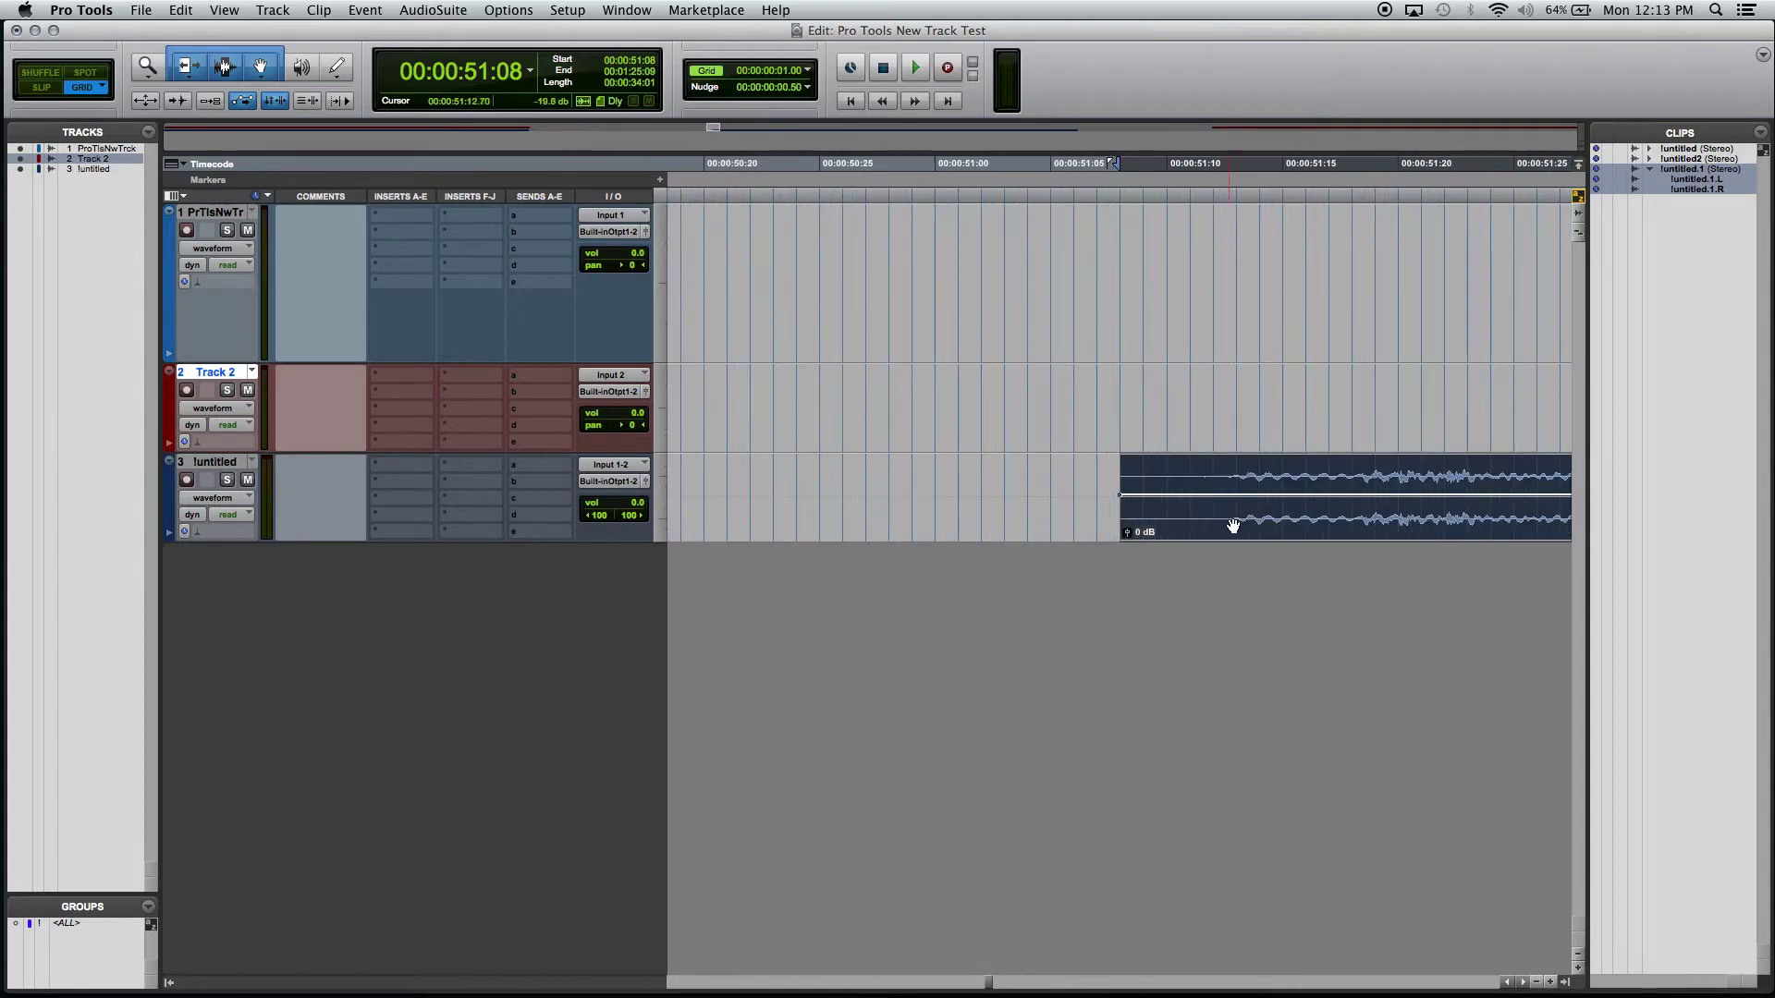
left_click_drag(1247, 534, 1133, 534)
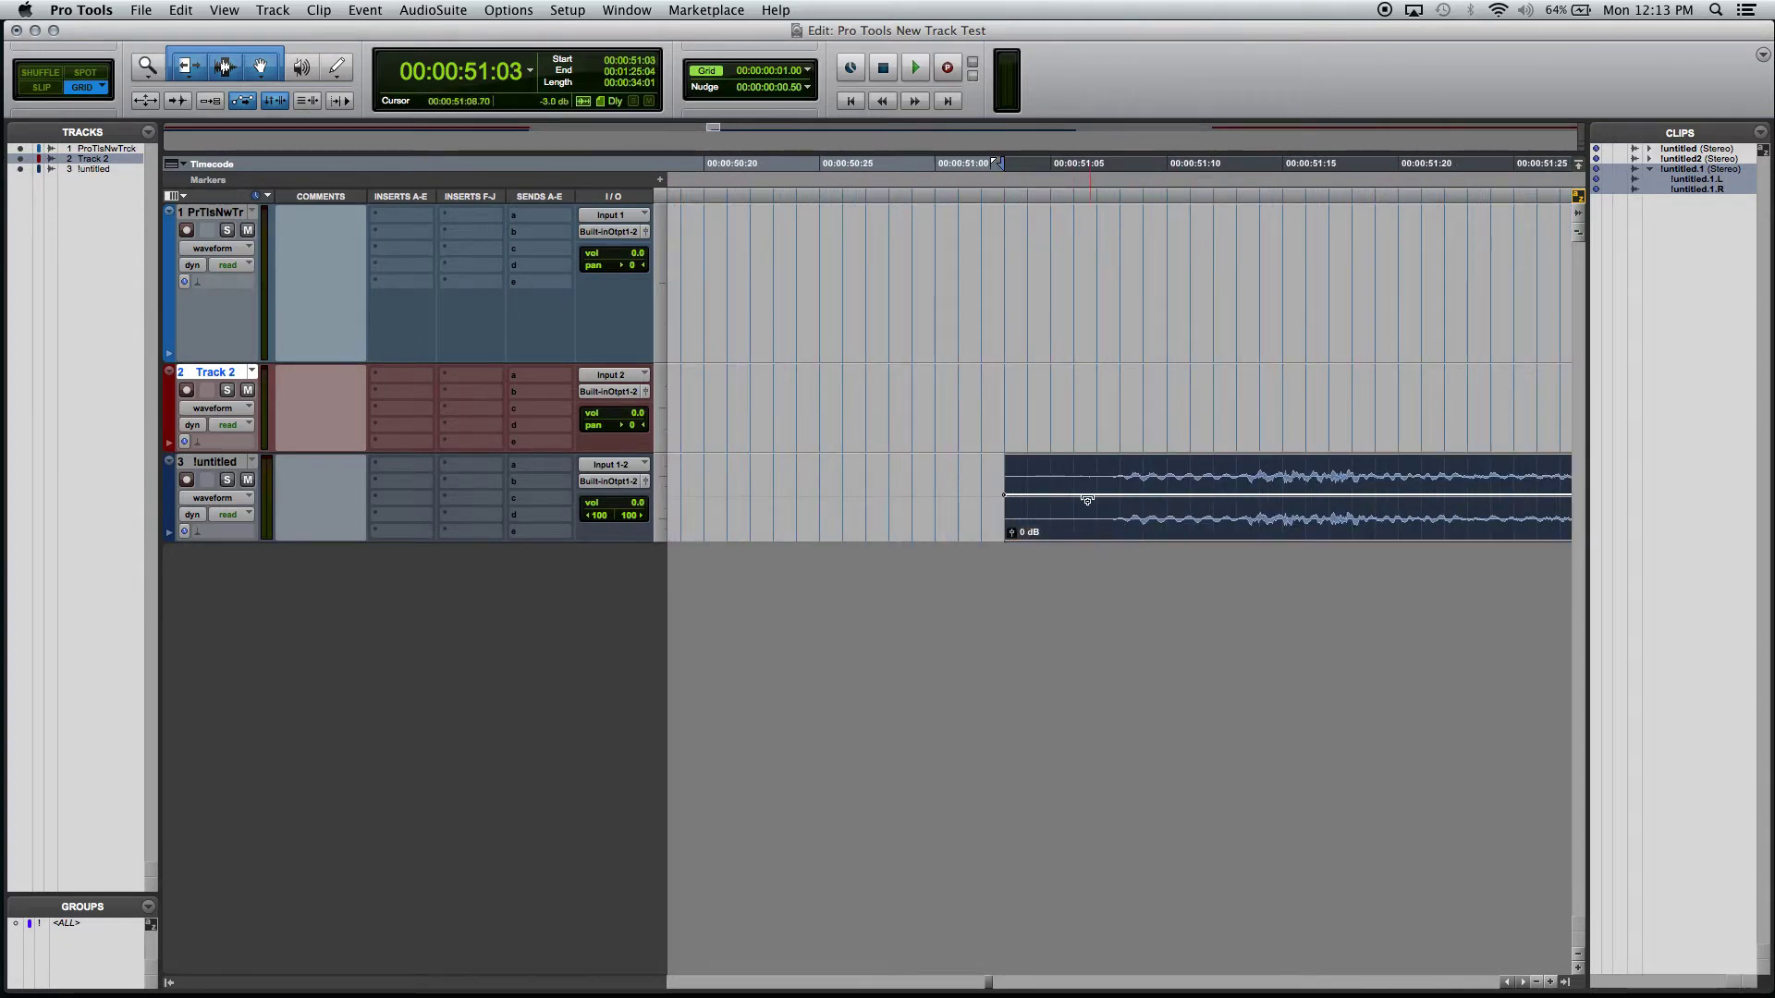
key("super+bracketleft")
key("super+bracketleft")
Keep the grid size at 1 frame and hide the timeline grid lines.
left_click(807, 72)
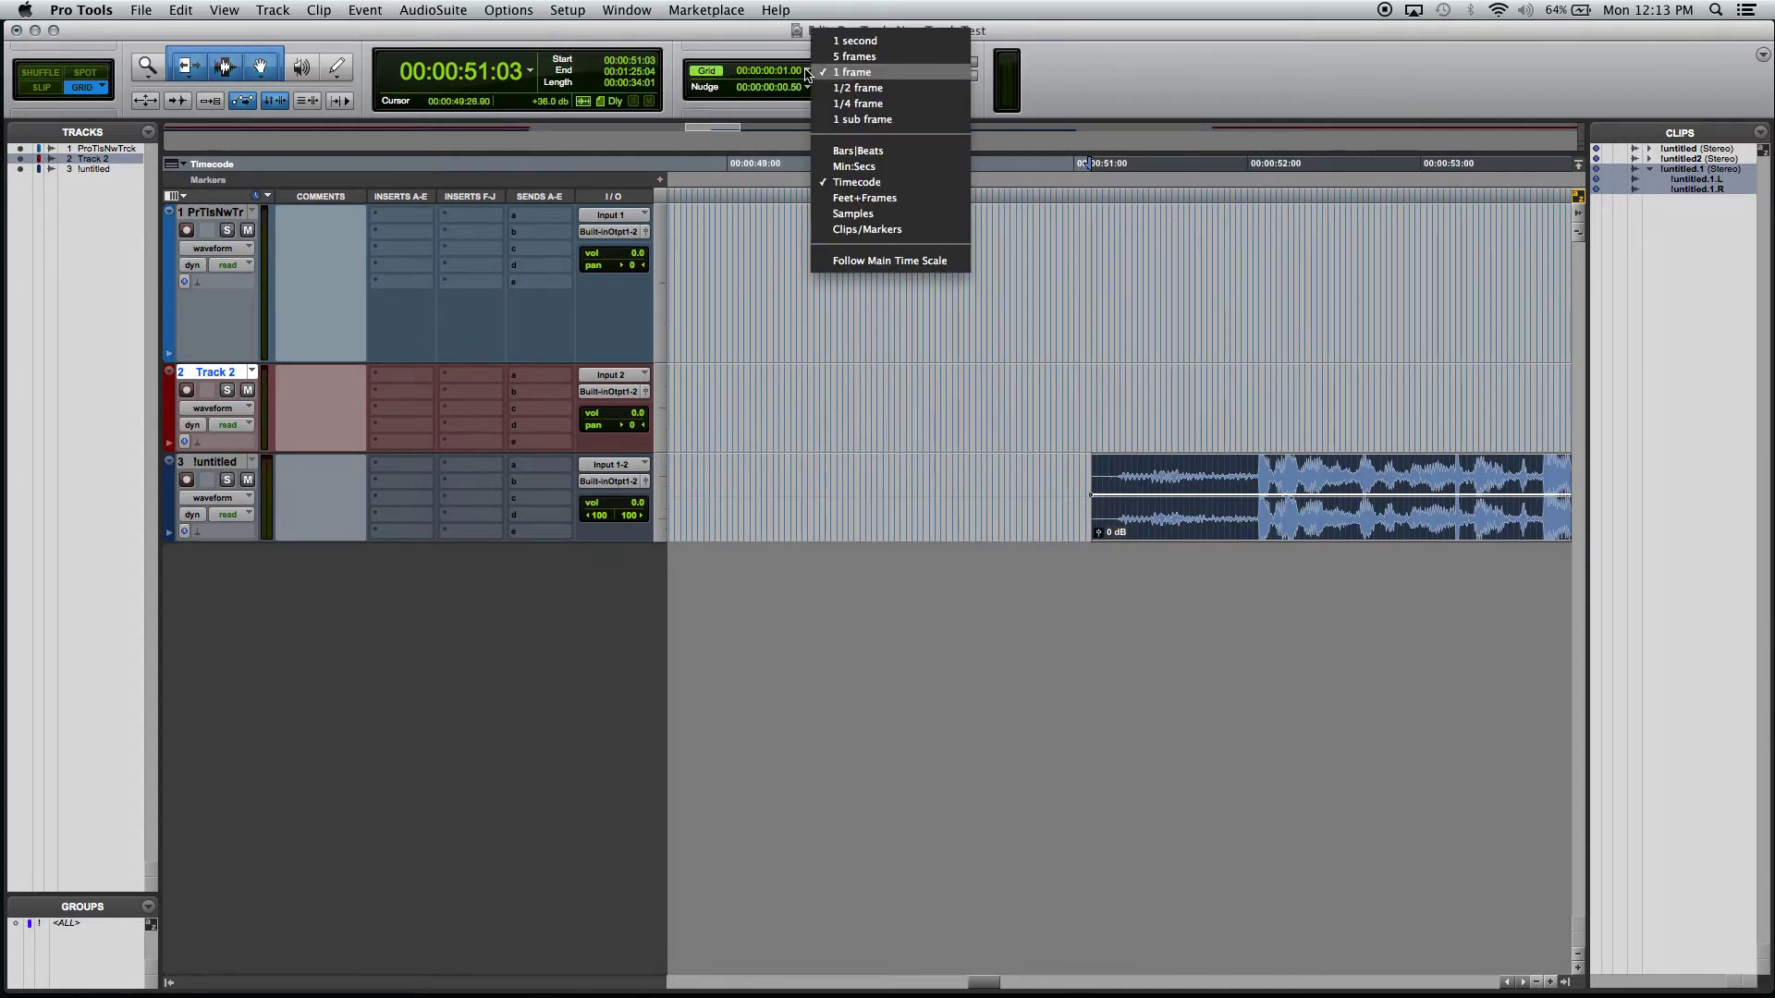
left_click(826, 74)
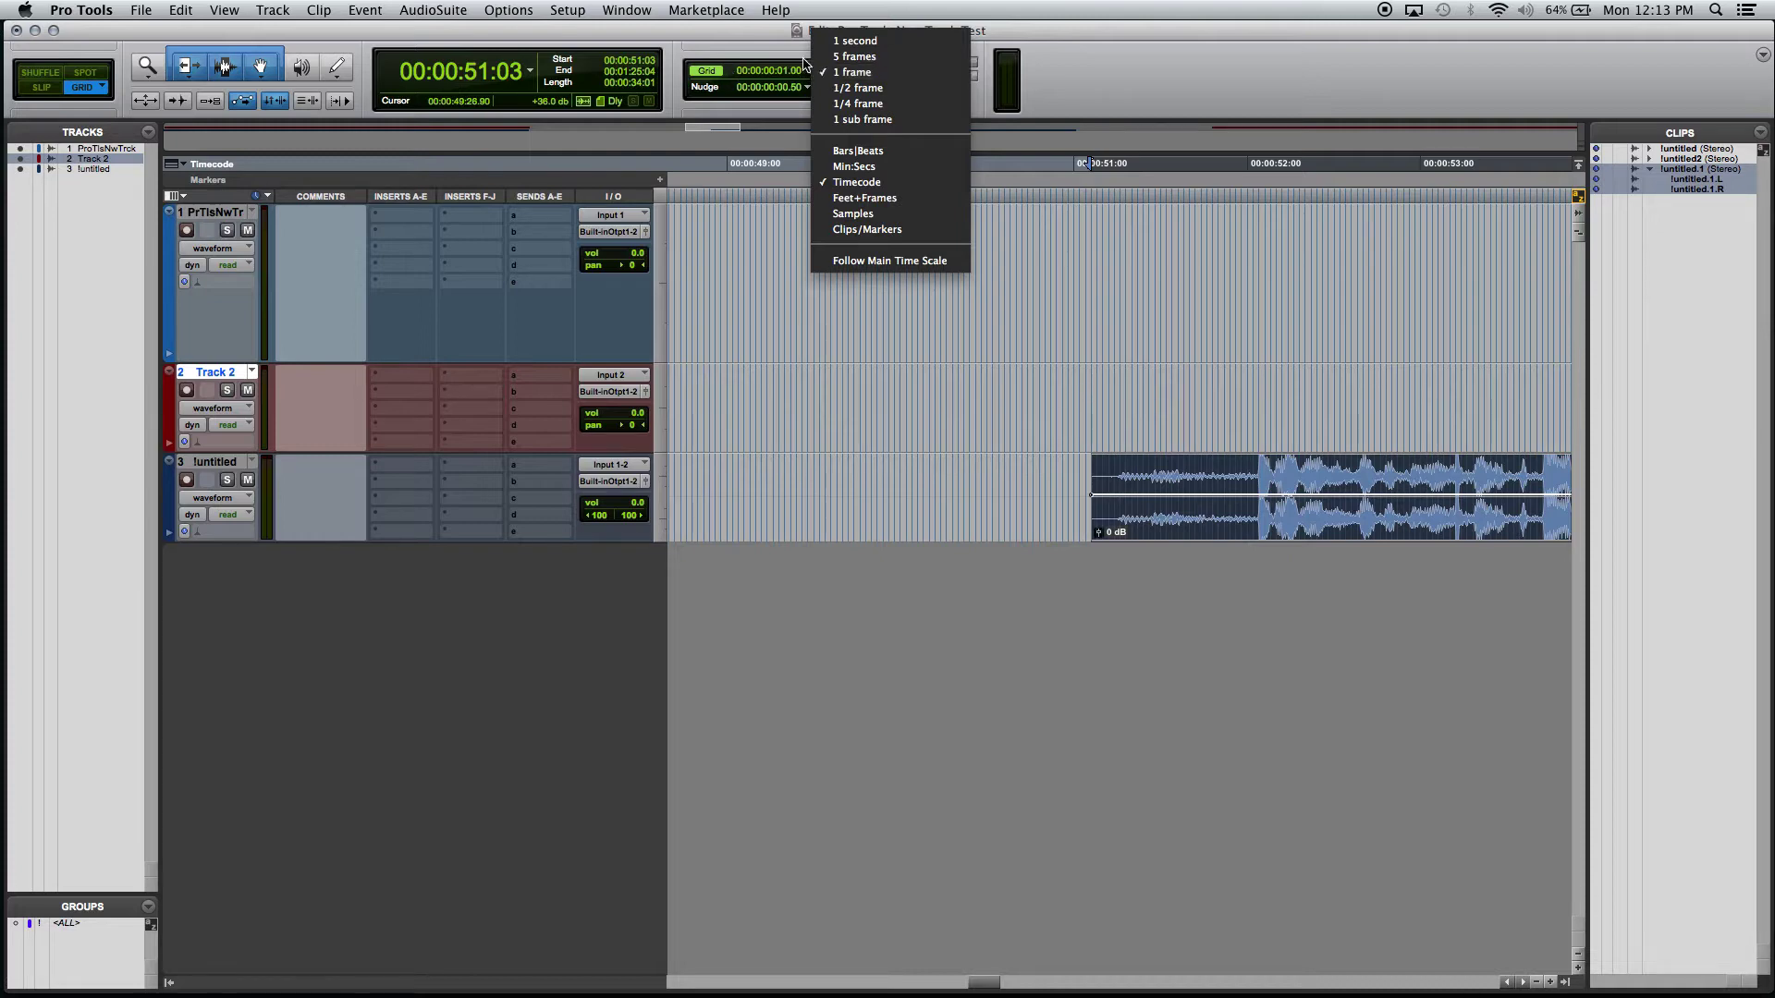
left_click(710, 73)
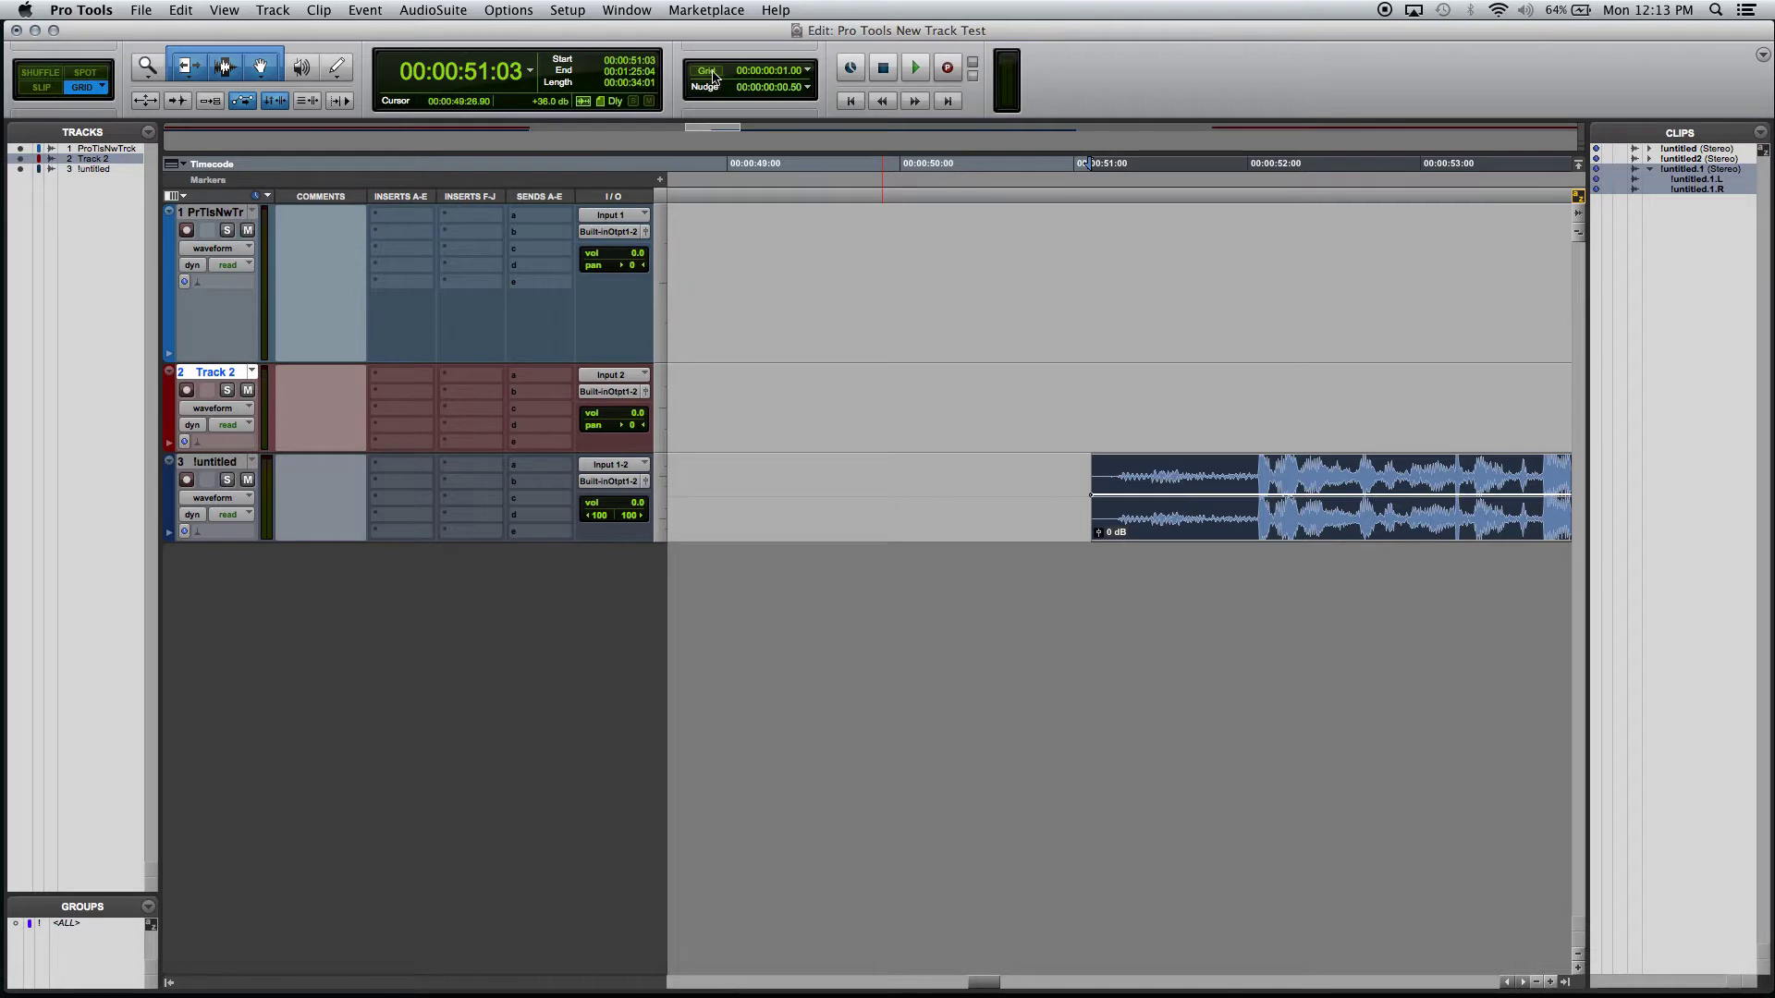
left_click(710, 74)
Move the clip one more grid step earlier, then show the grid lines again.
left_click(1272, 545)
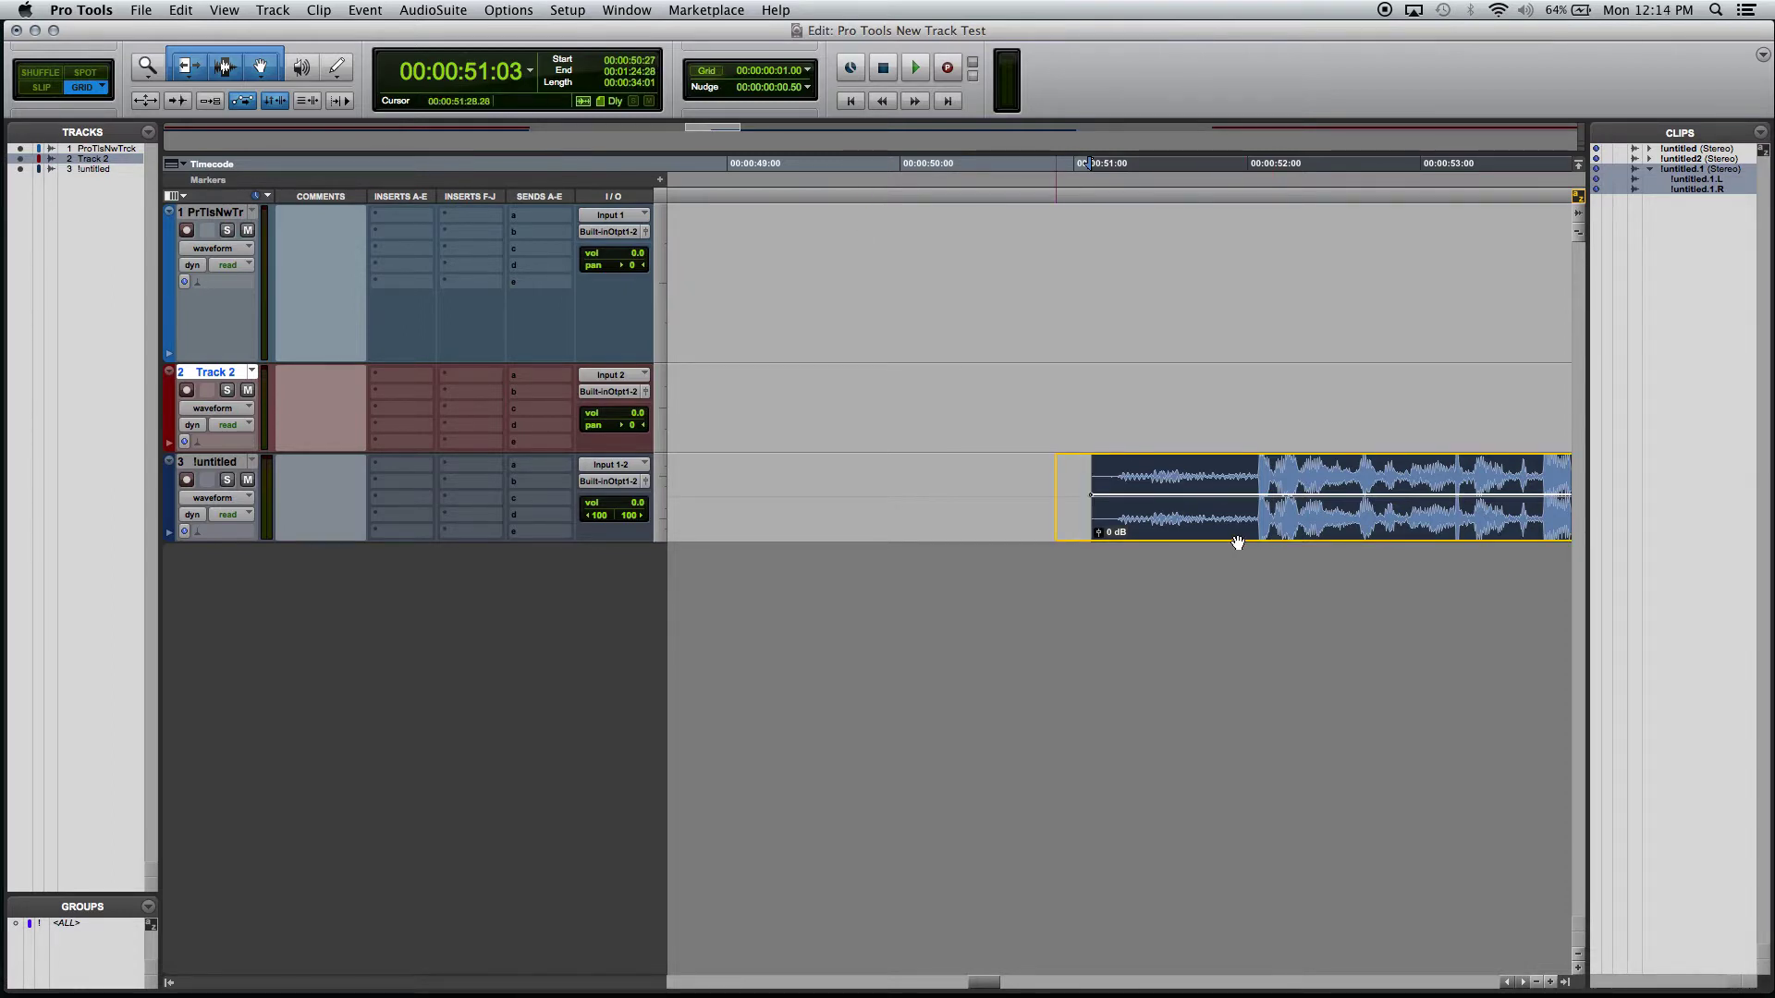
mouse_move(1237, 543)
left_mouse_down()
mouse_move(1265, 541)
mouse_move(1202, 543)
left_mouse_up()
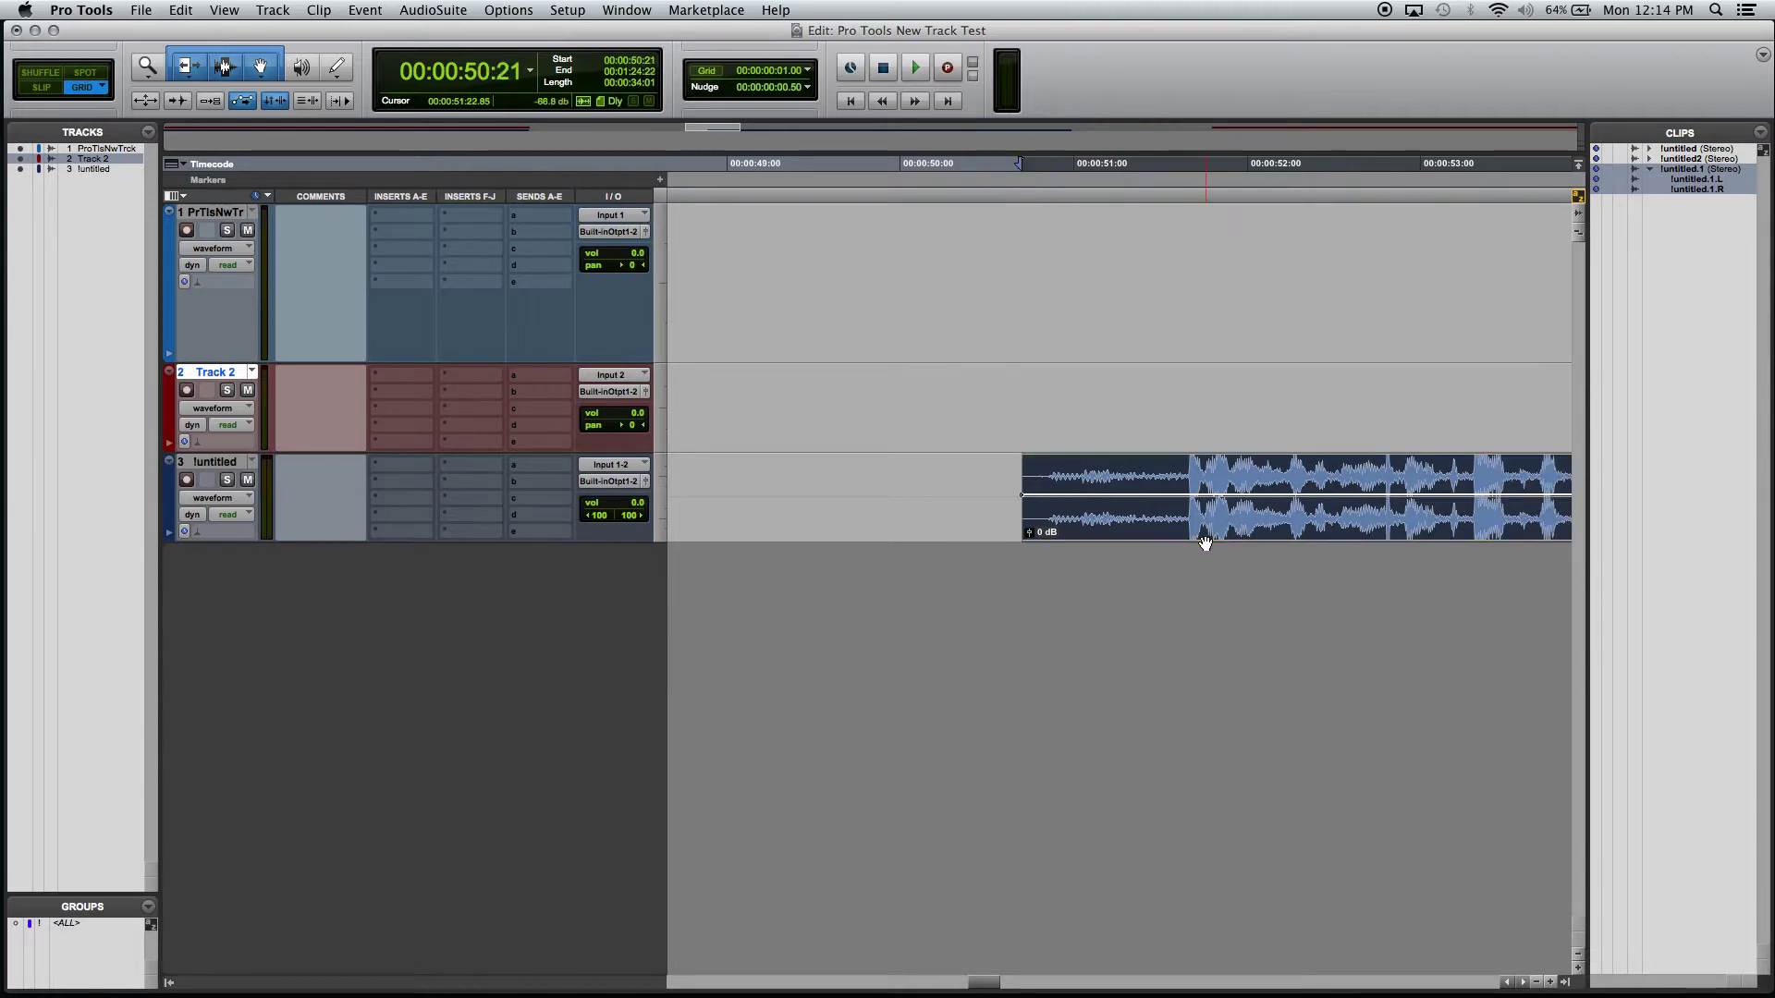
left_click(713, 74)
Nudge the clip one frame earlier so it starts at 00:00:50:18.
key("super+bracketright")
key("super+bracketright")
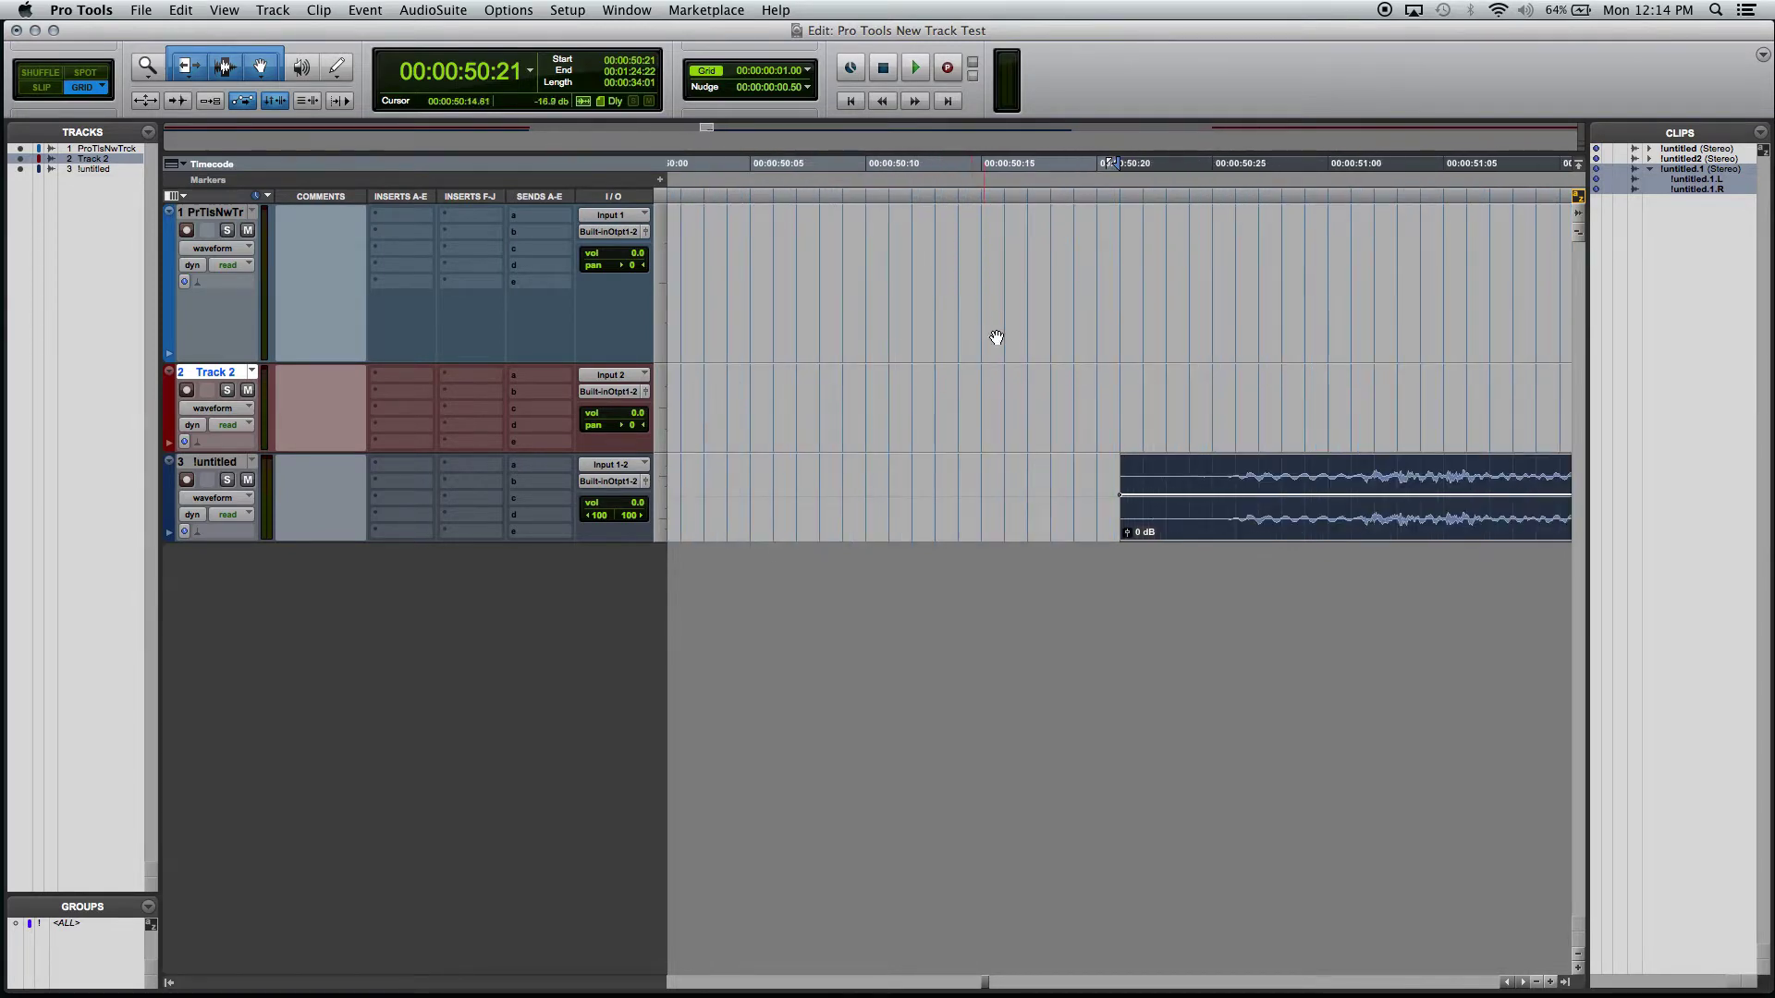
key("super+bracketleft")
key("super+bracketleft")
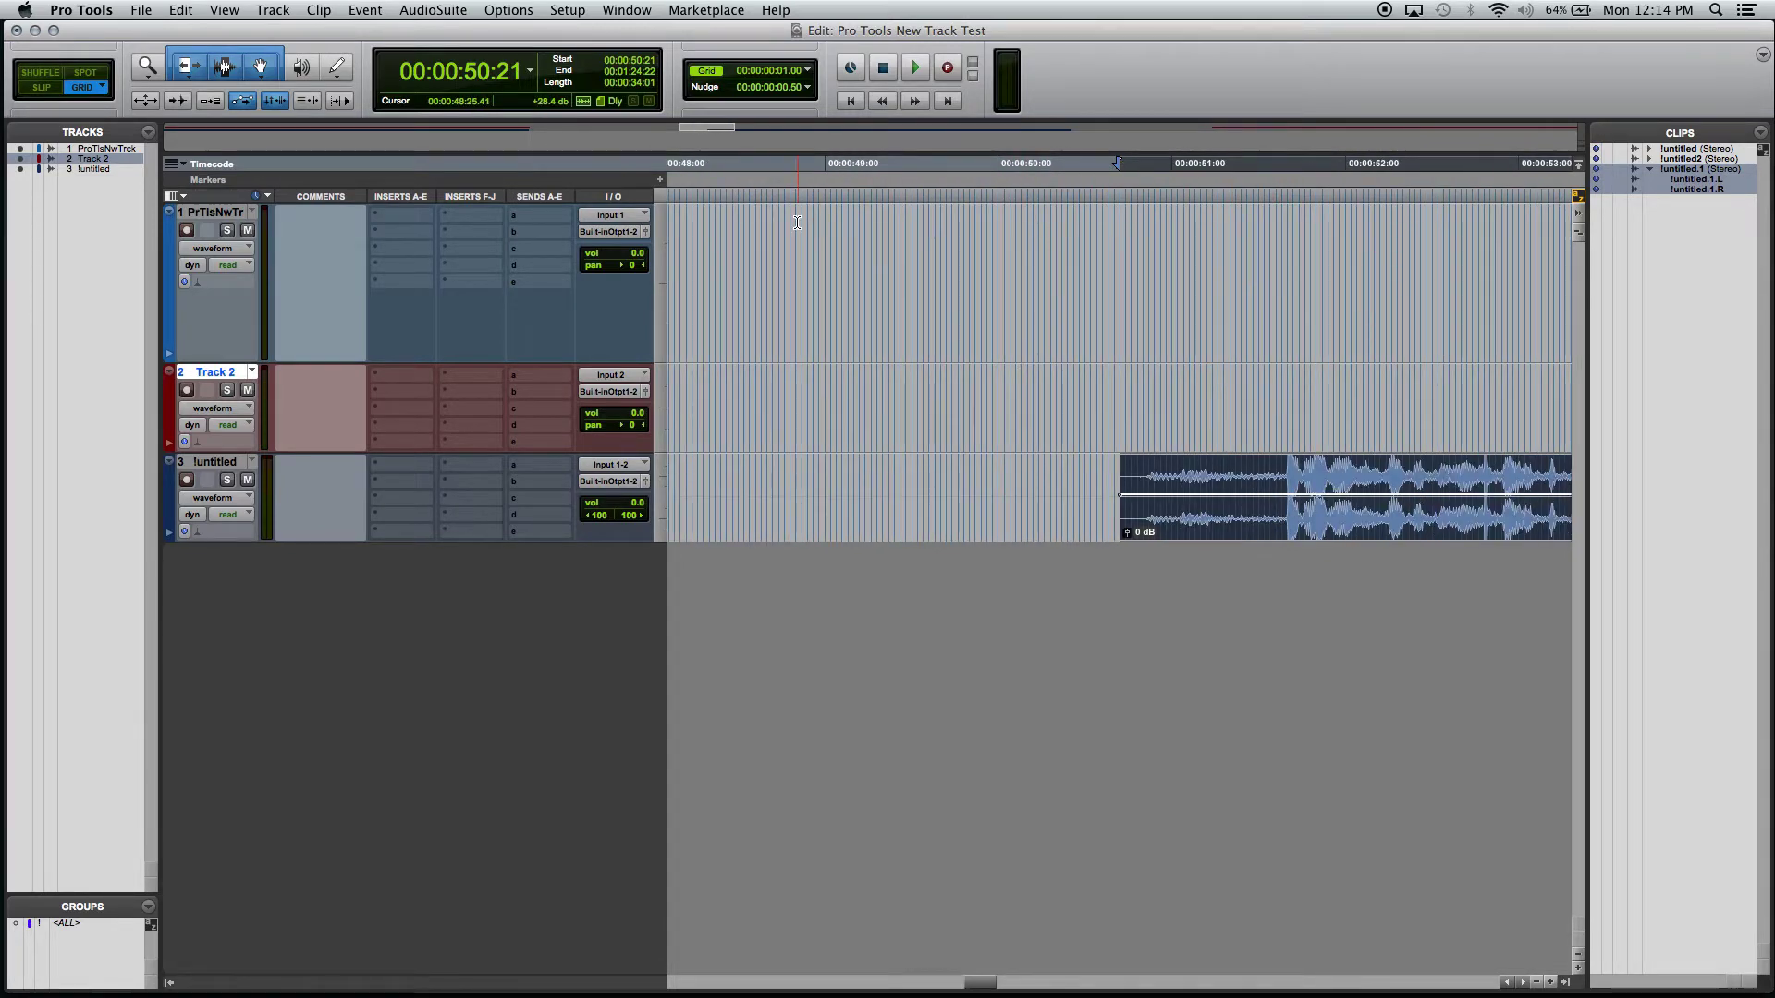
key("super+bracketleft")
key("super+bracketleft")
key("super+bracketleft")
key("super+bracketleft")
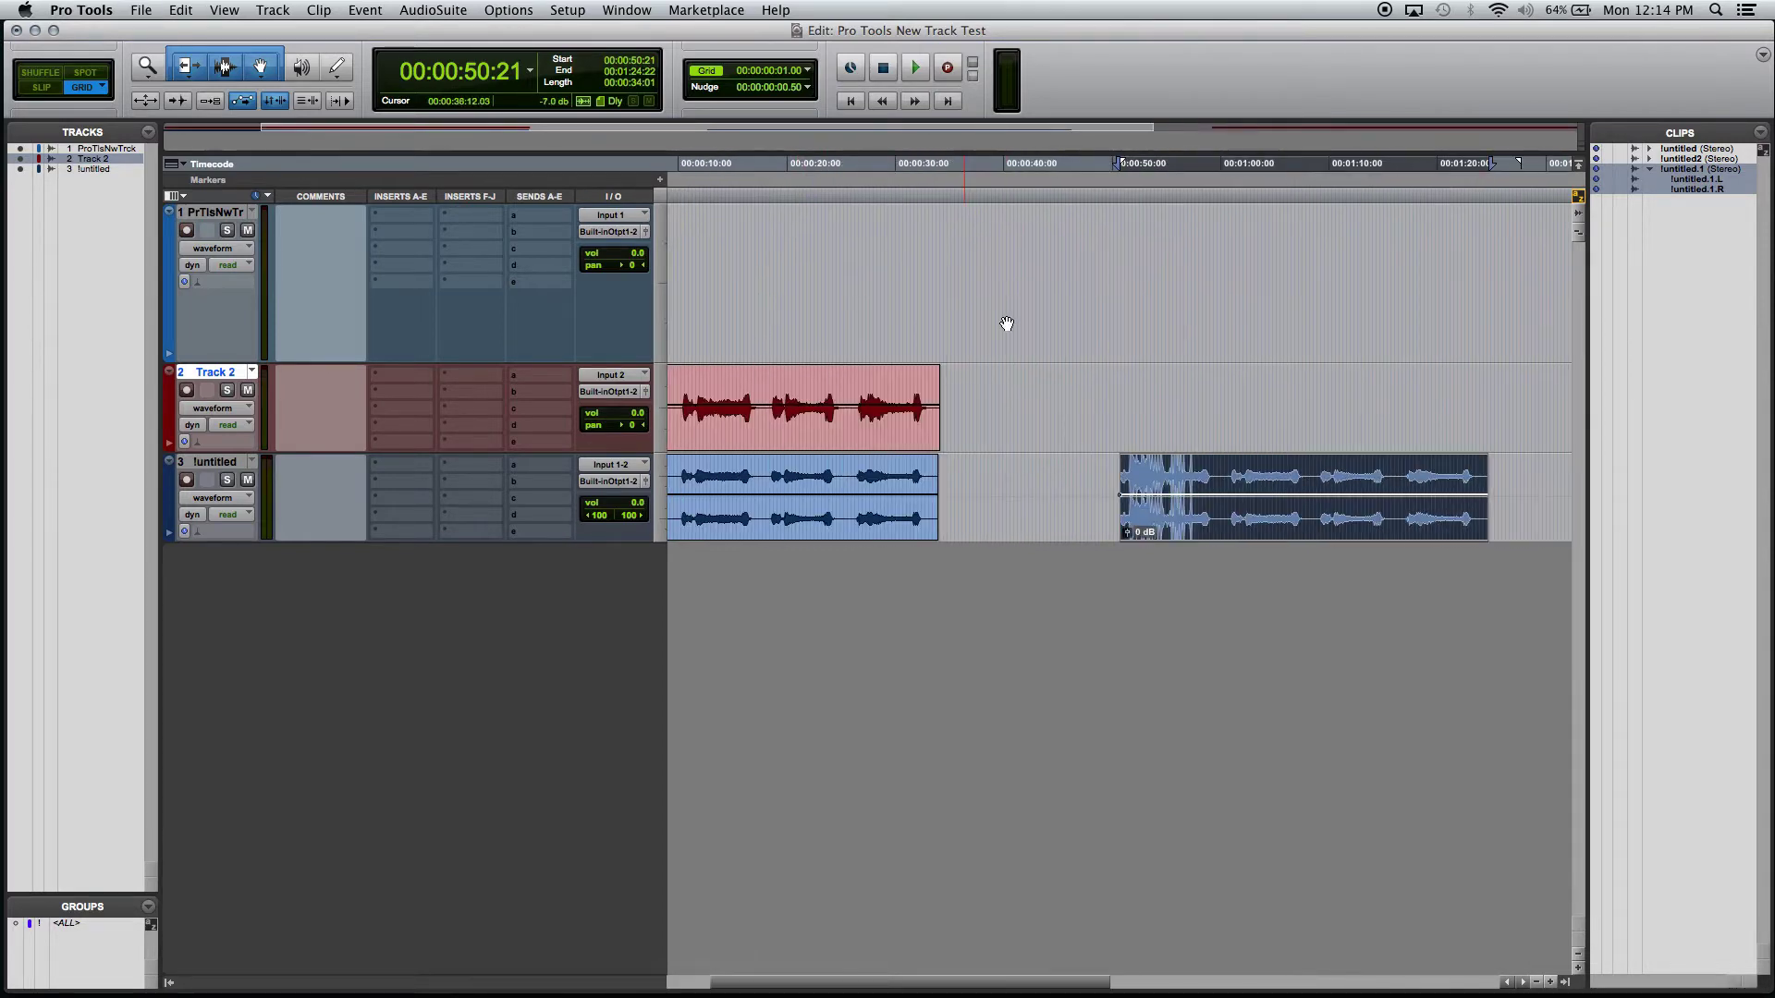
scroll(1080, 368, "left", 3)
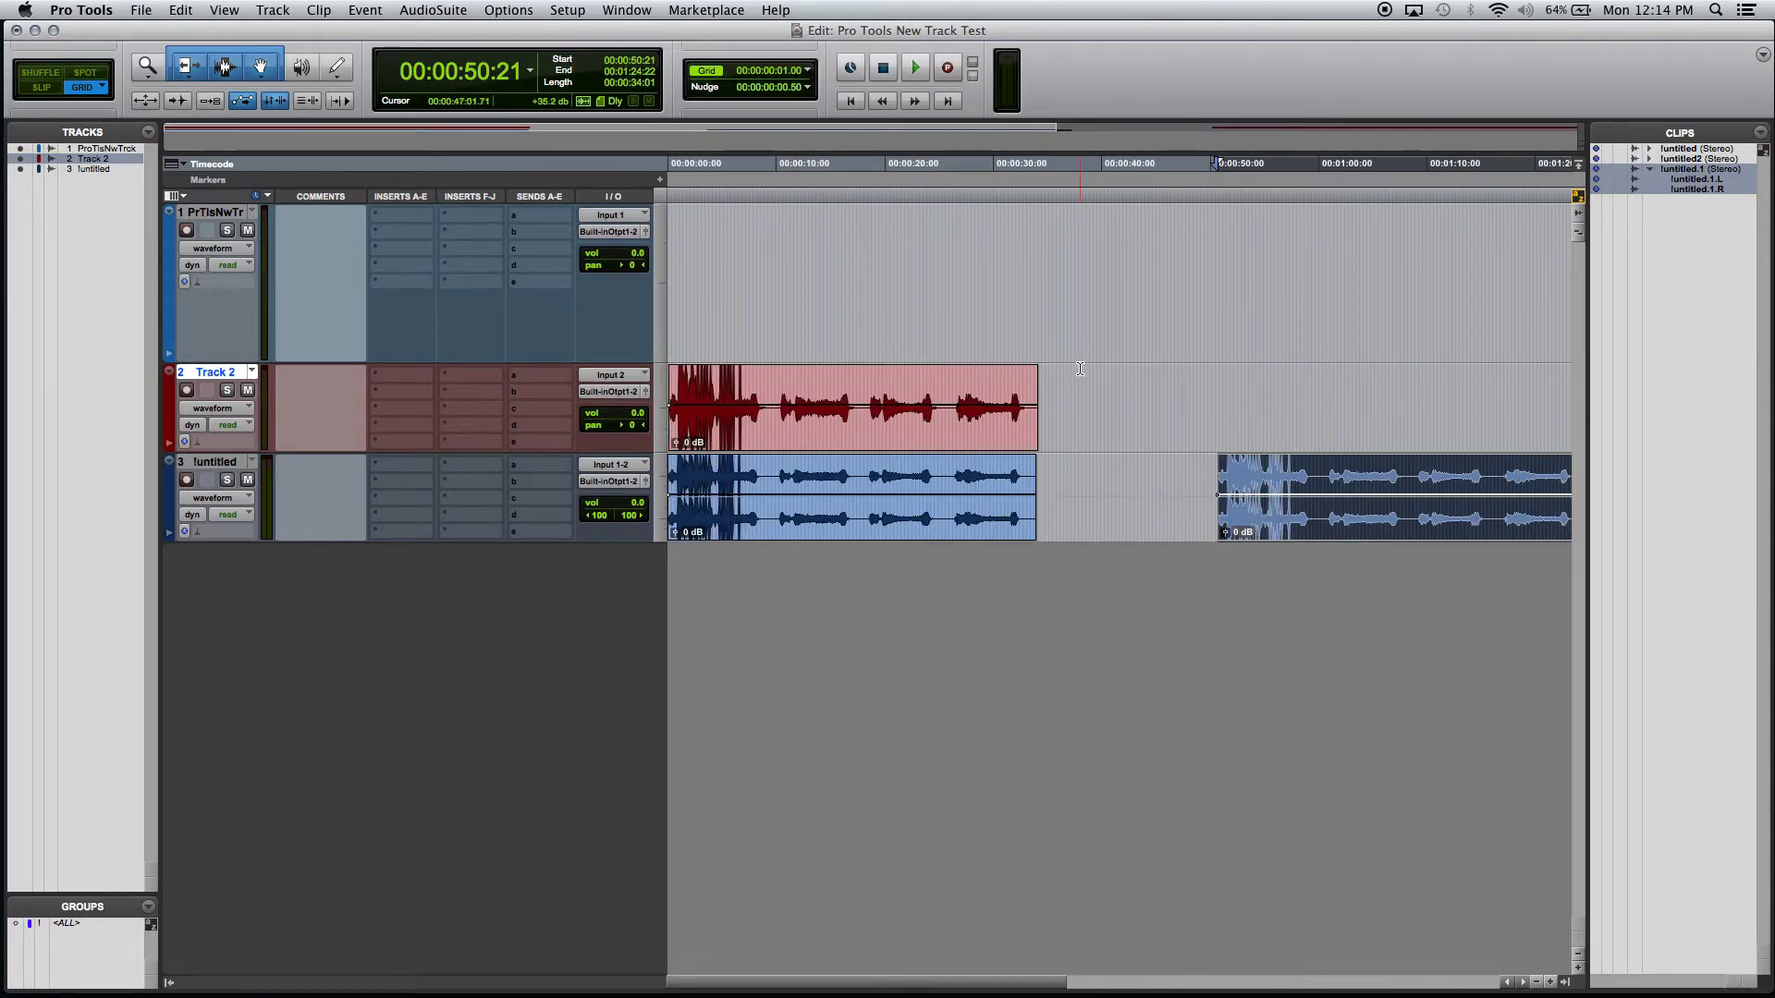
scroll(1080, 369, "right", 10)
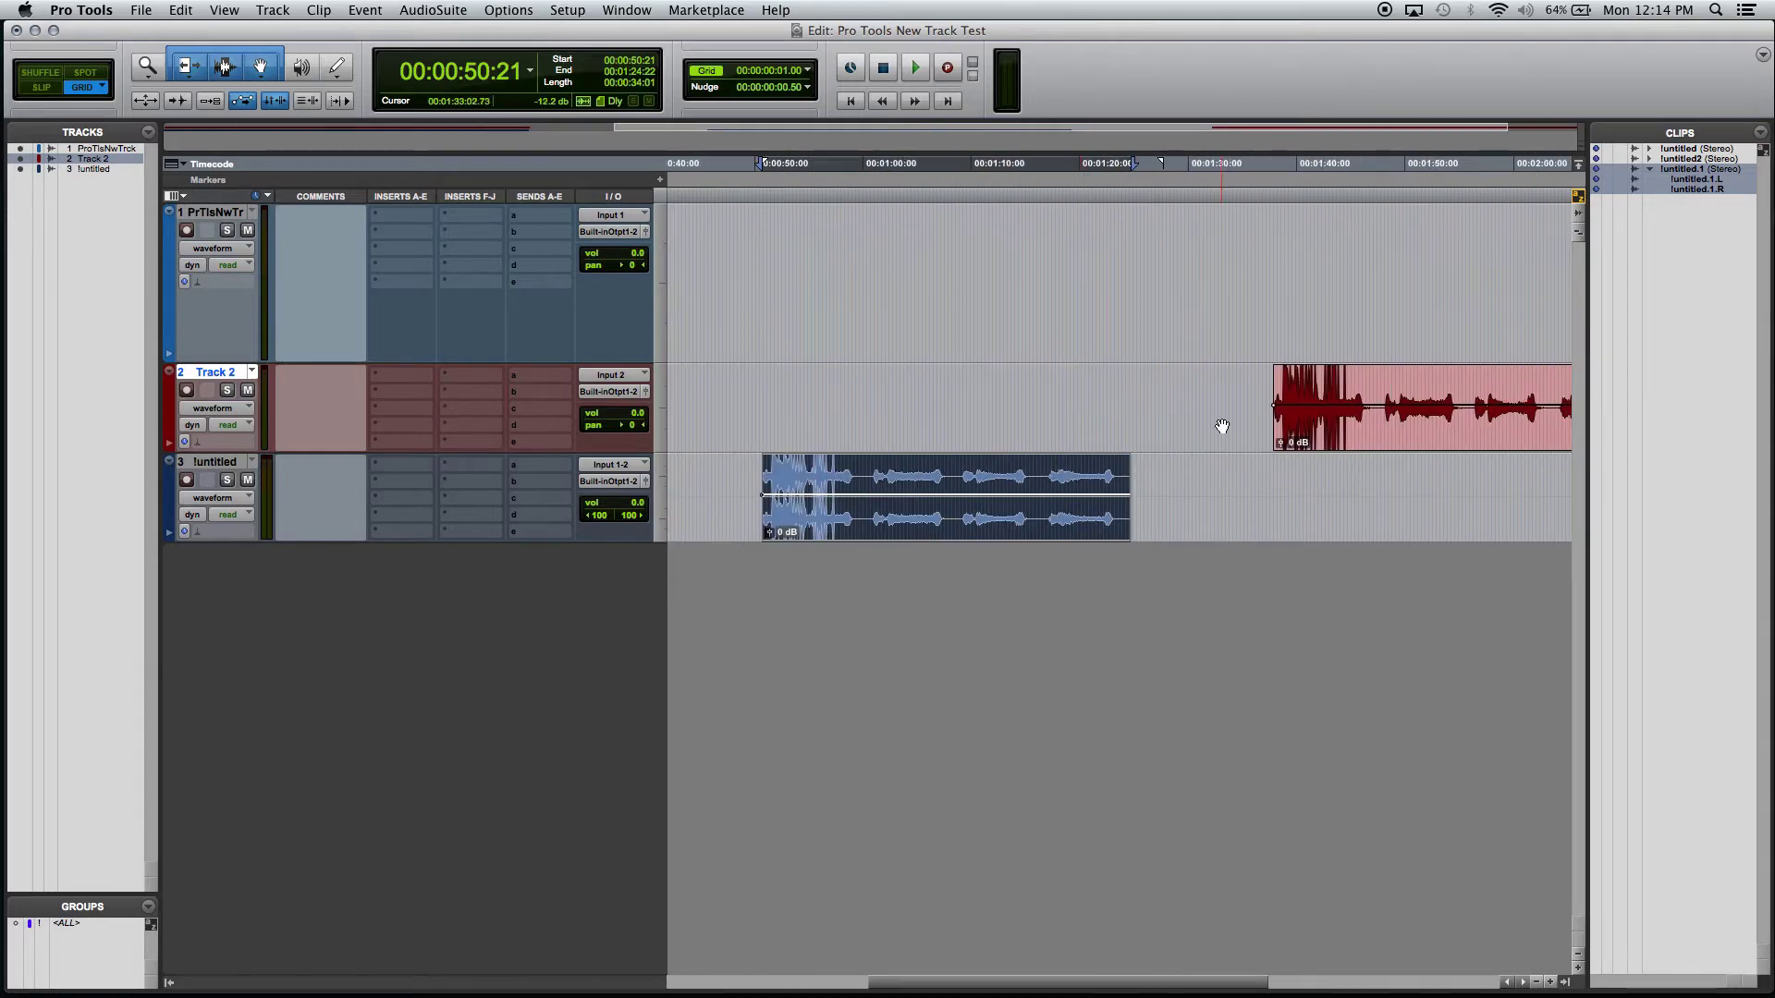
scroll(1222, 427, "left", 12)
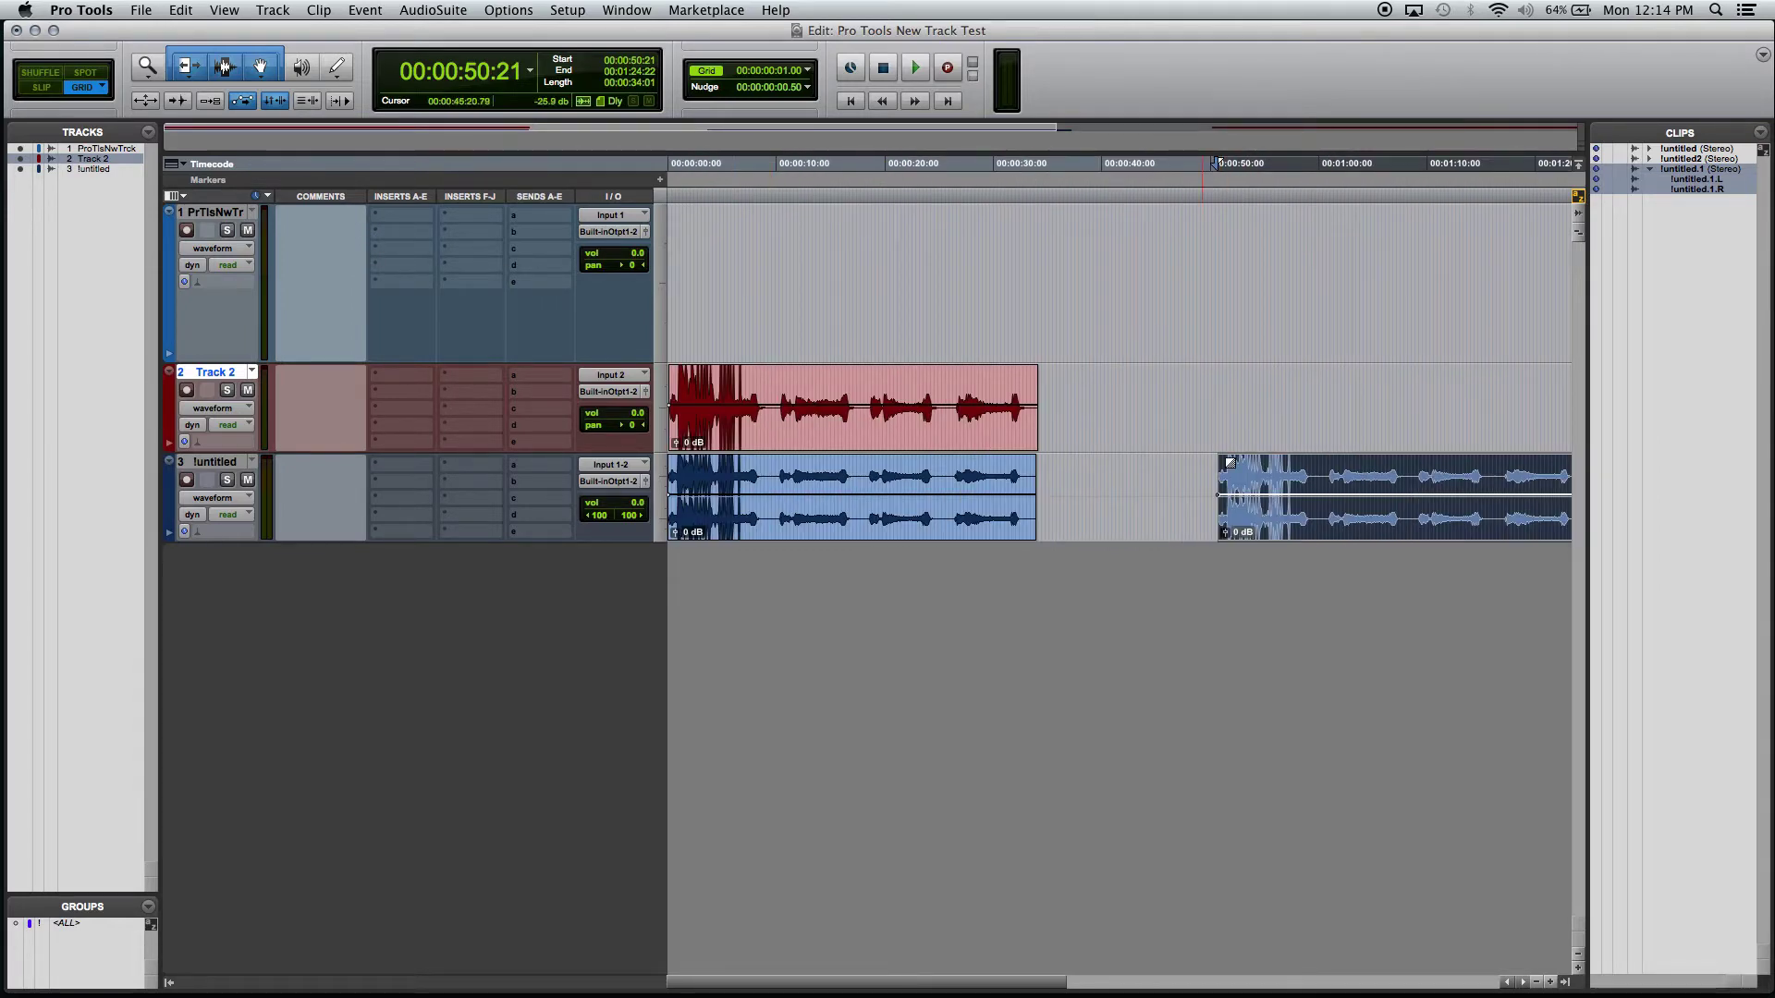
key("super+bracketright")
key("super+bracketright")
key("super+bracketright")
key("super+bracketright")
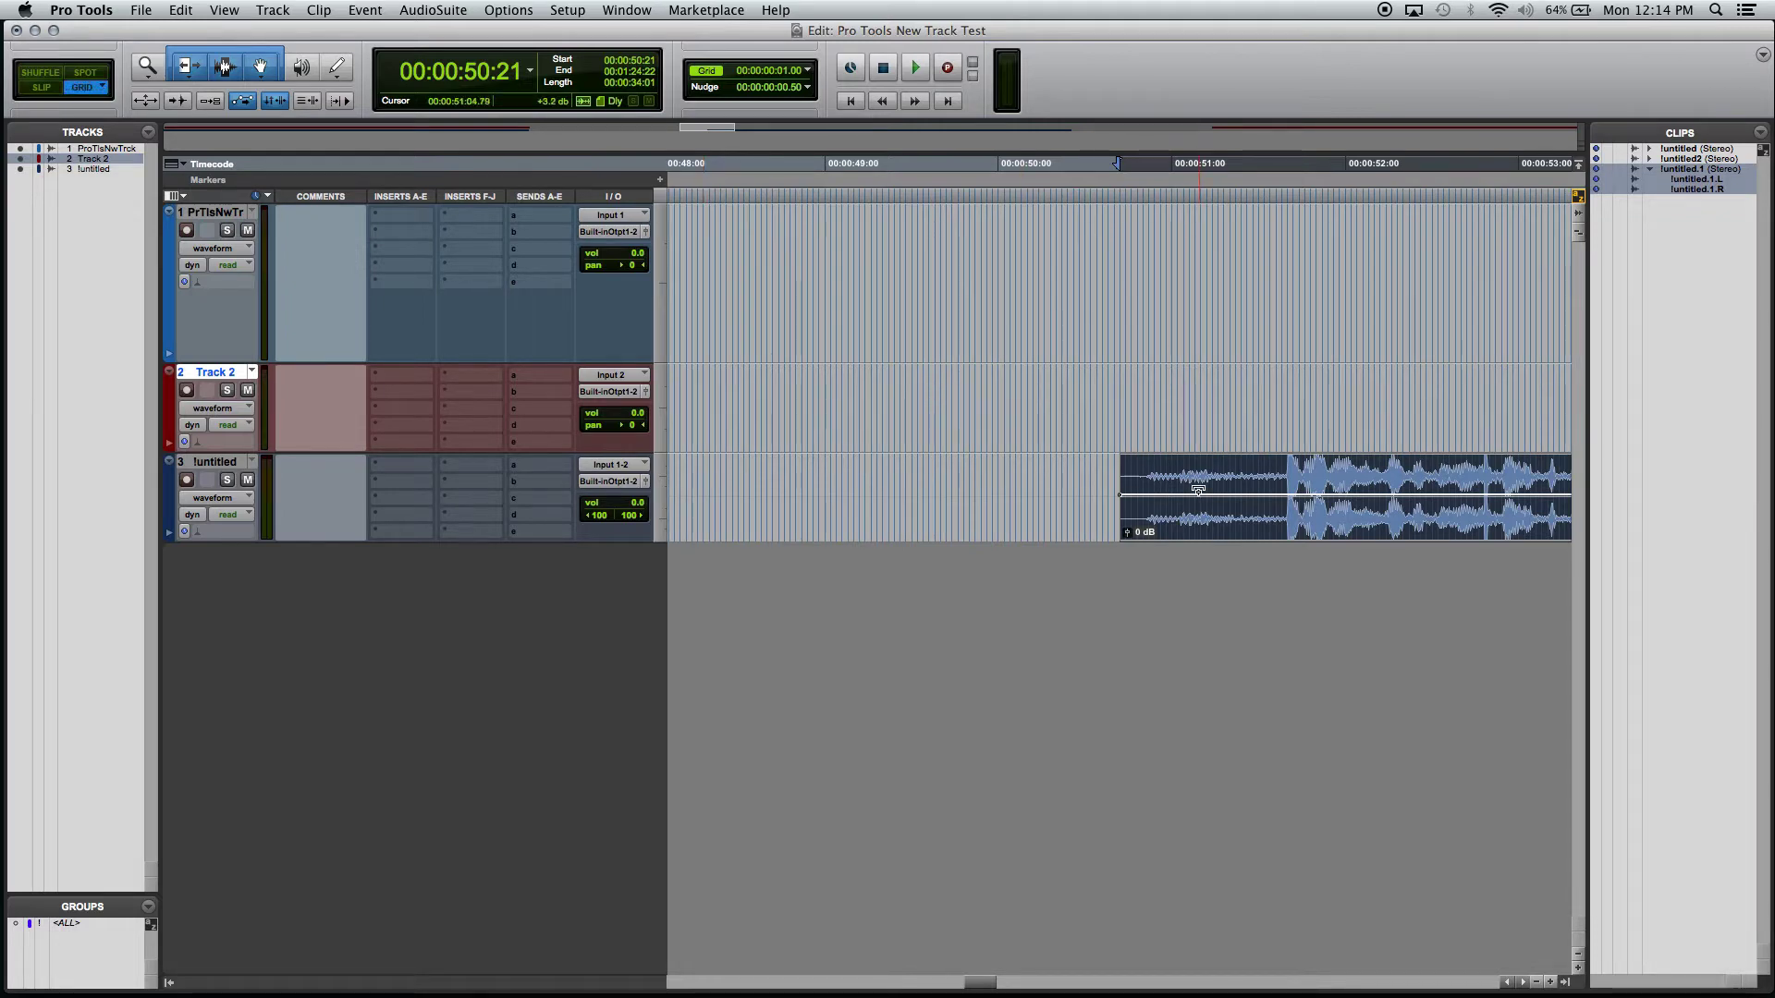
key("super+bracketright")
key("super+bracketright")
left_click_drag(1233, 537, 1165, 529)
In Slip mode, slide the track 3 clip freely a little later.
left_click(41, 87)
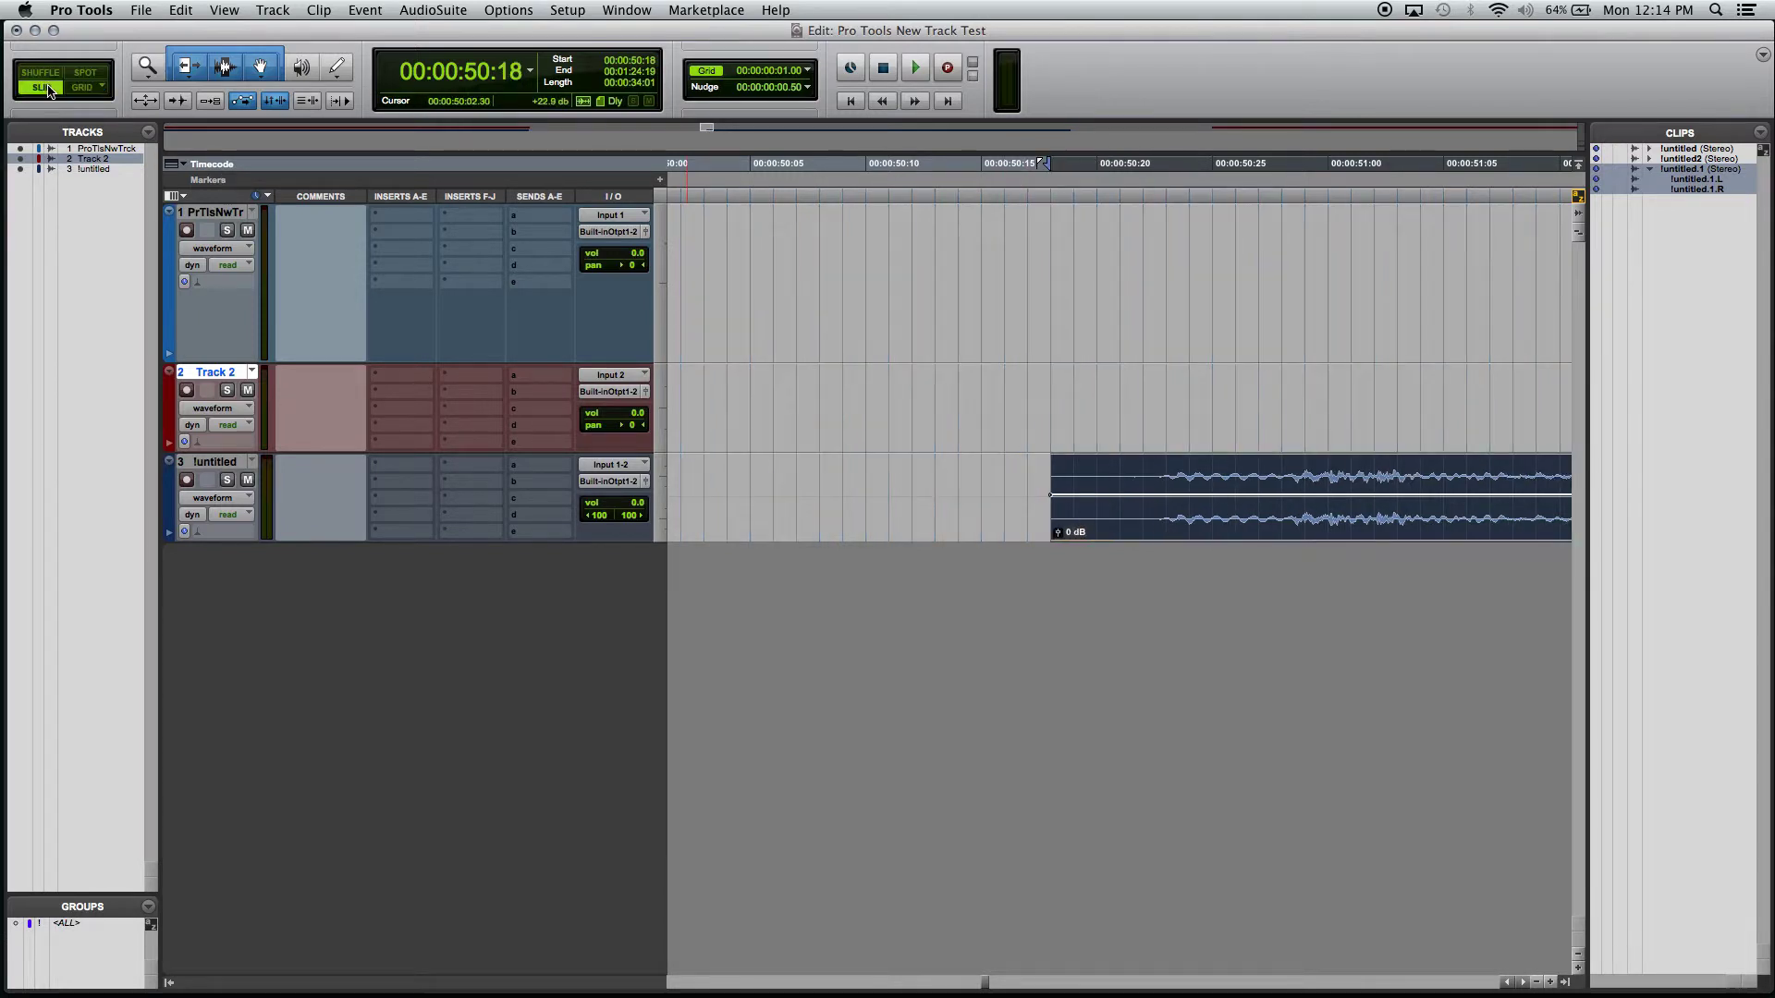
key("super+bracketright")
key("super+bracketright")
key("super+bracketright")
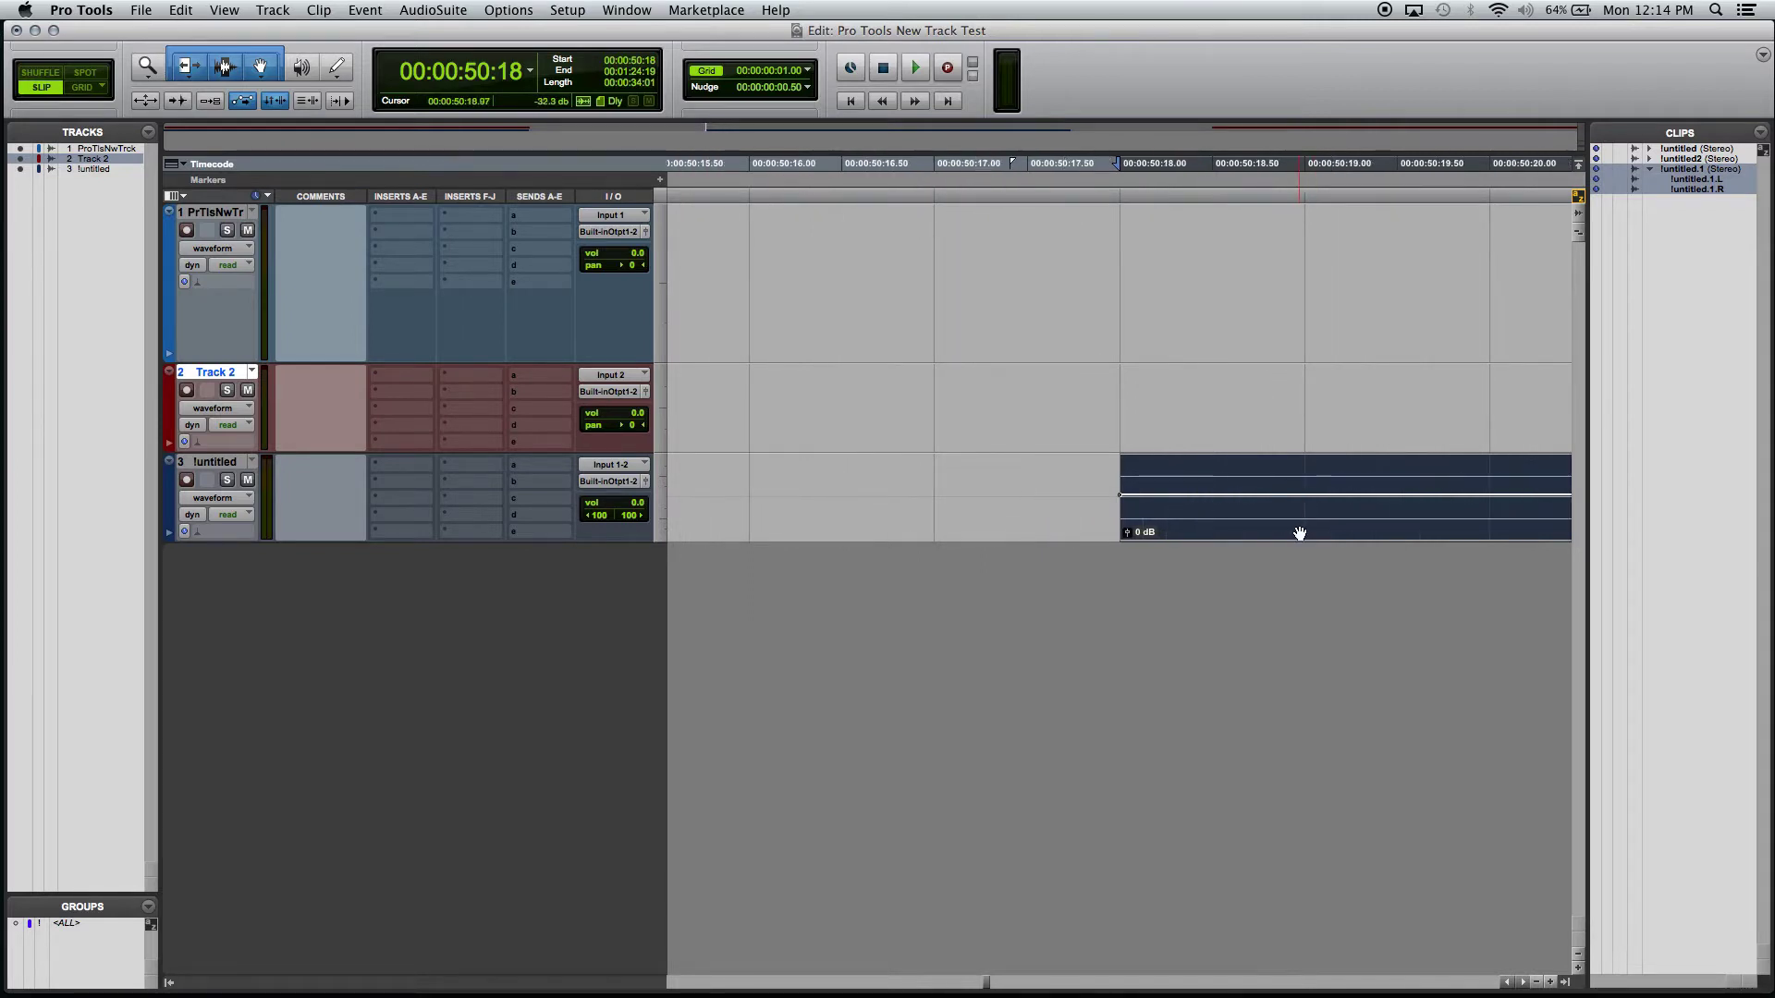
left_click_drag(1300, 527, 1358, 532)
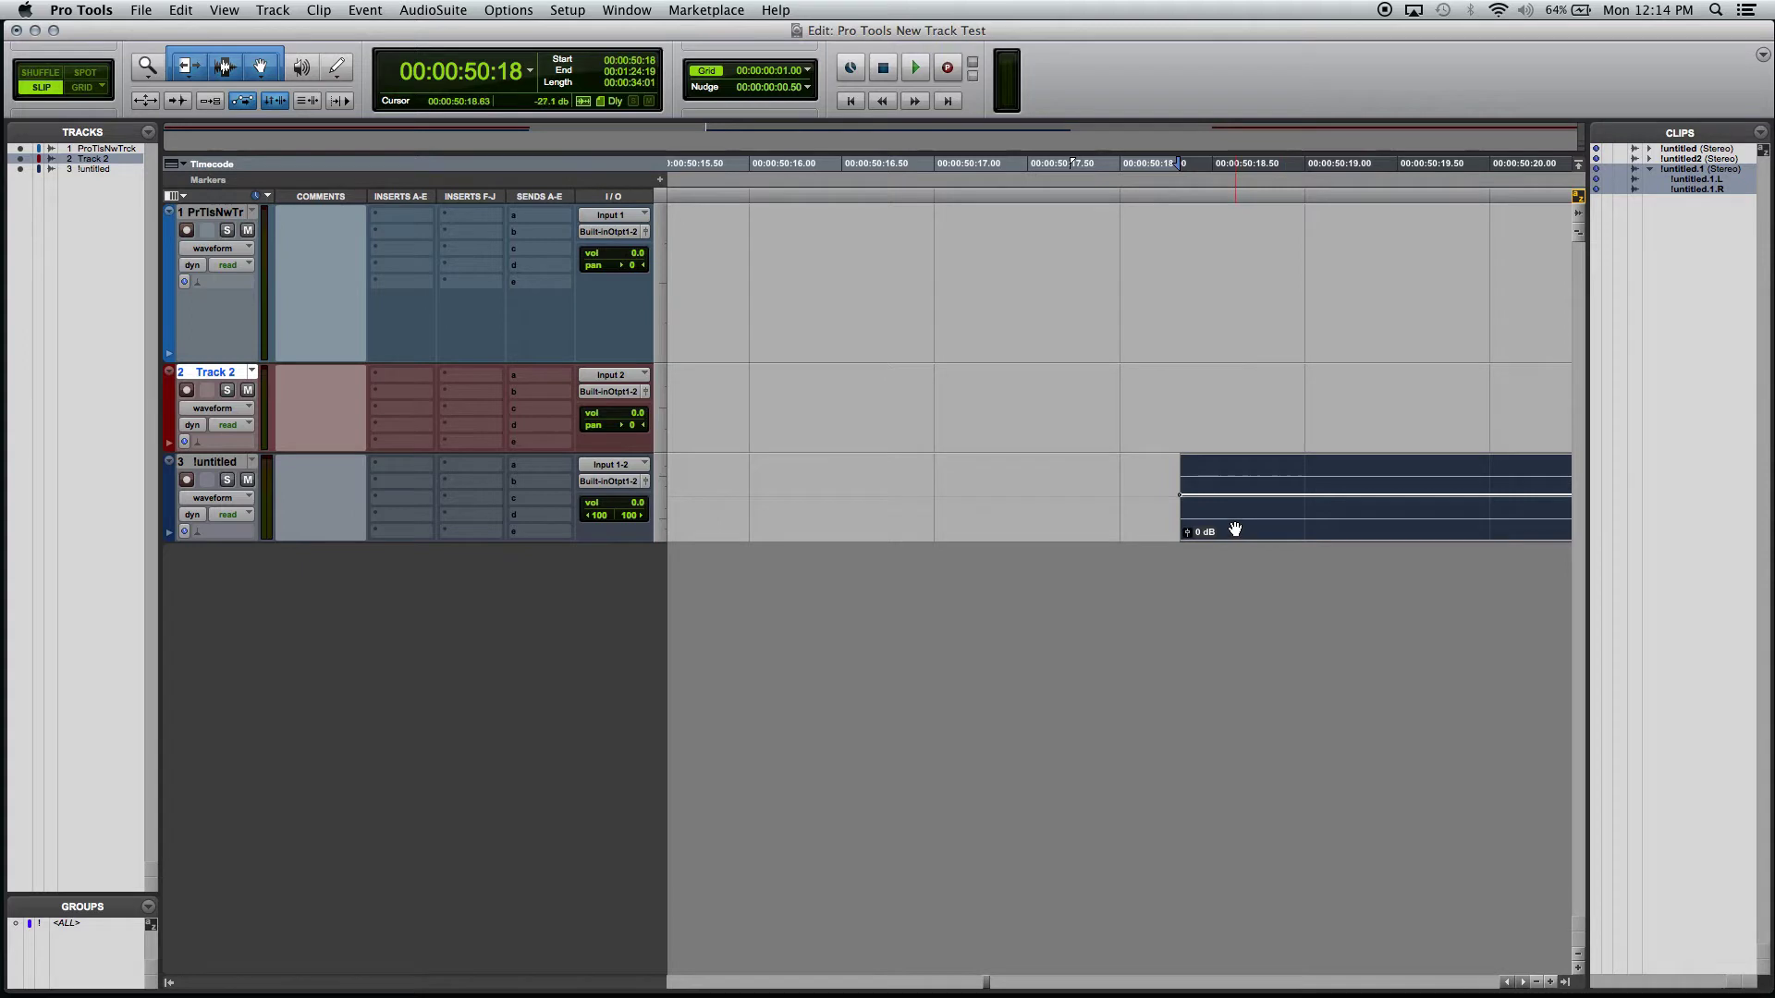
scroll(1189, 511, "right", 3)
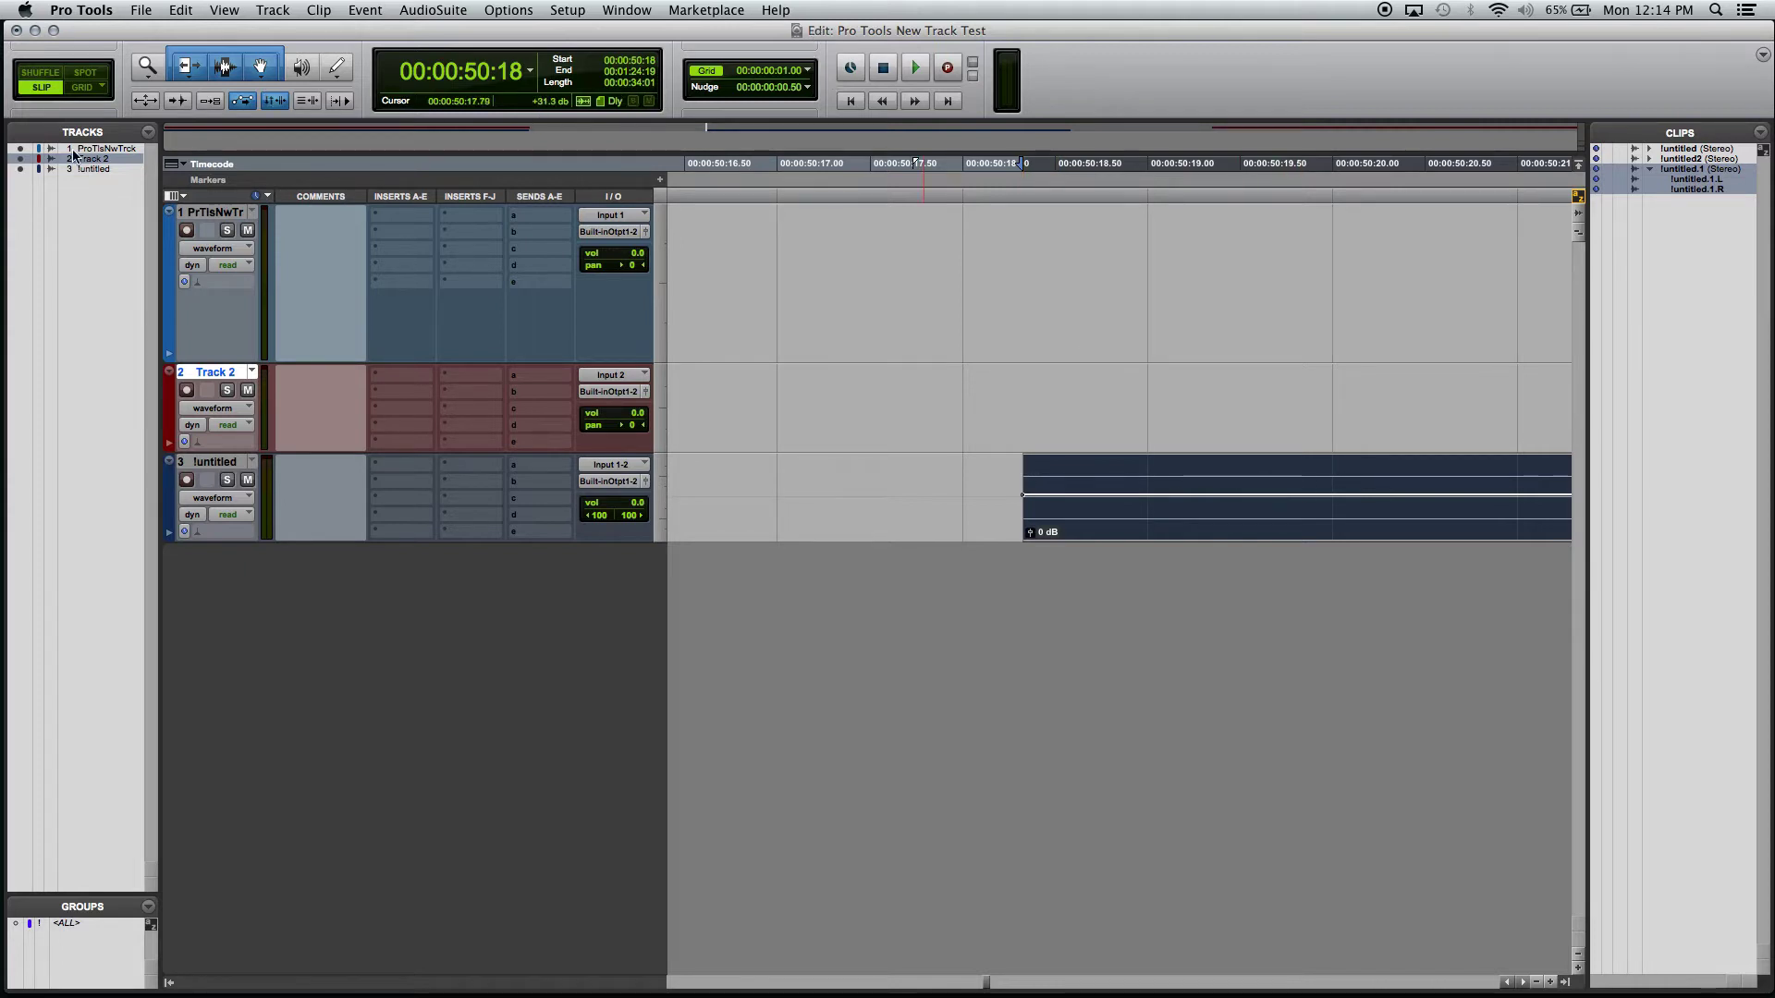
Switch to Relative Grid and move the track 3 clip later by grid steps to 50:20.
left_click(83, 87)
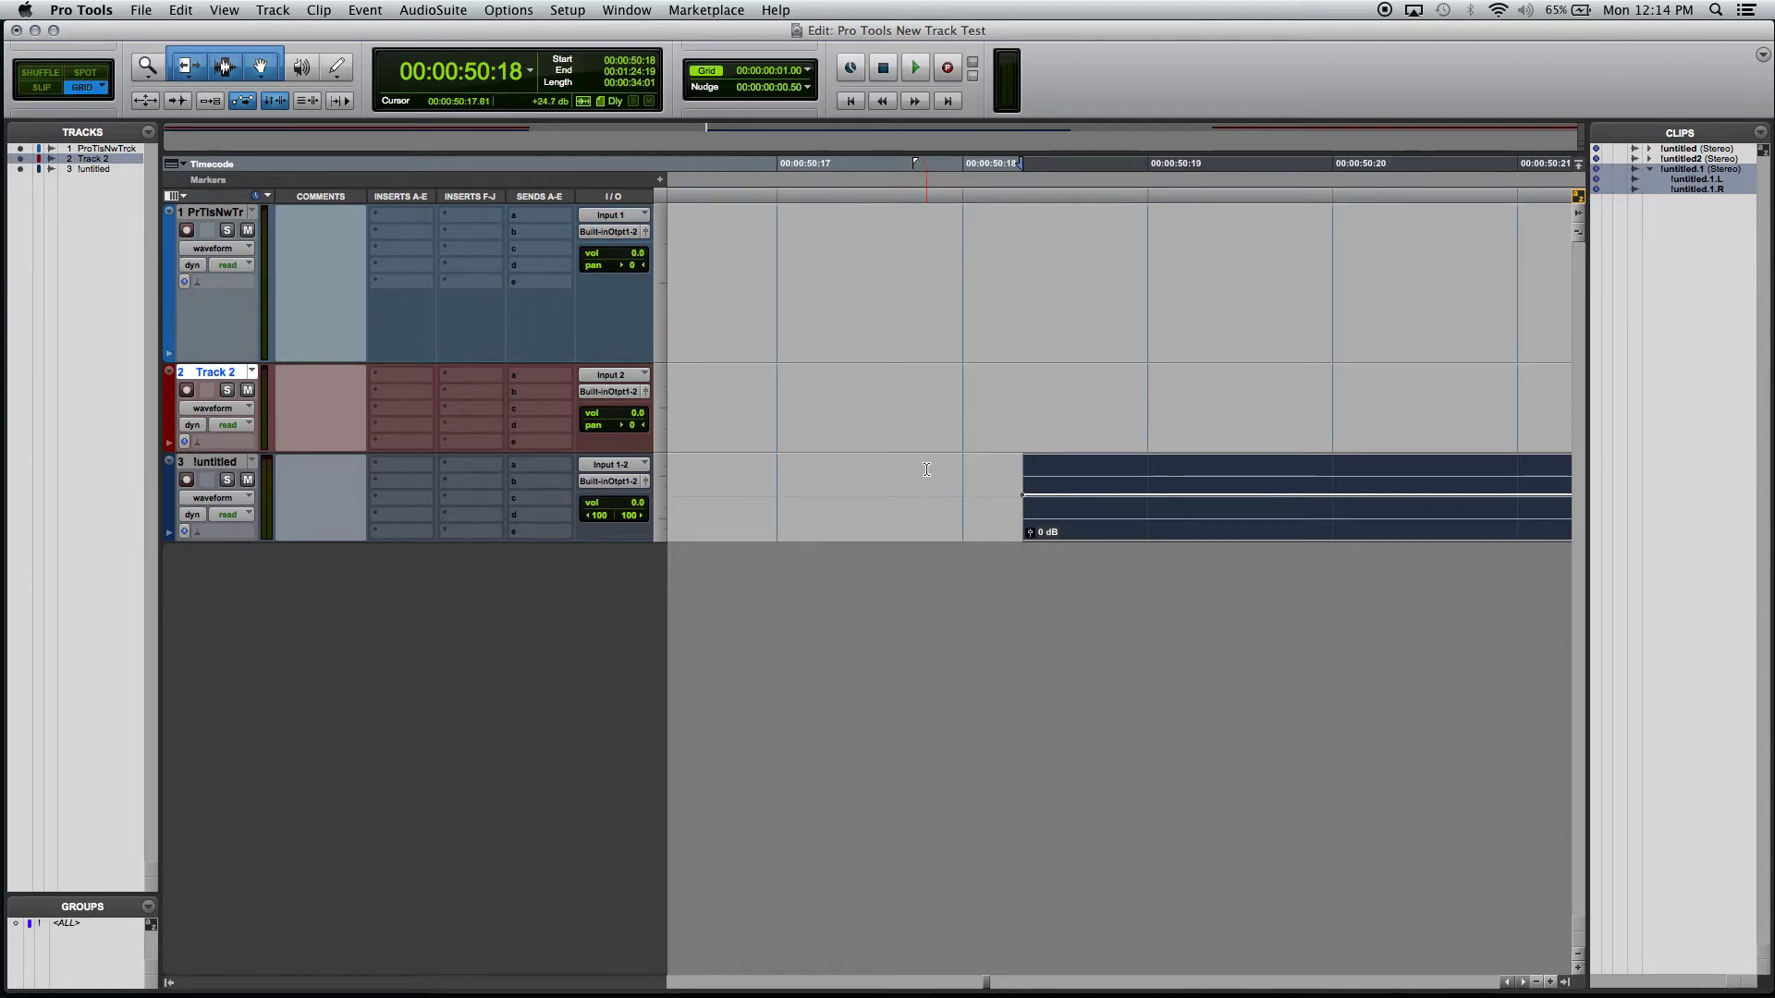
key("F4")
left_click_drag(1168, 524, 1280, 504)
scroll(1285, 527, "right", 5)
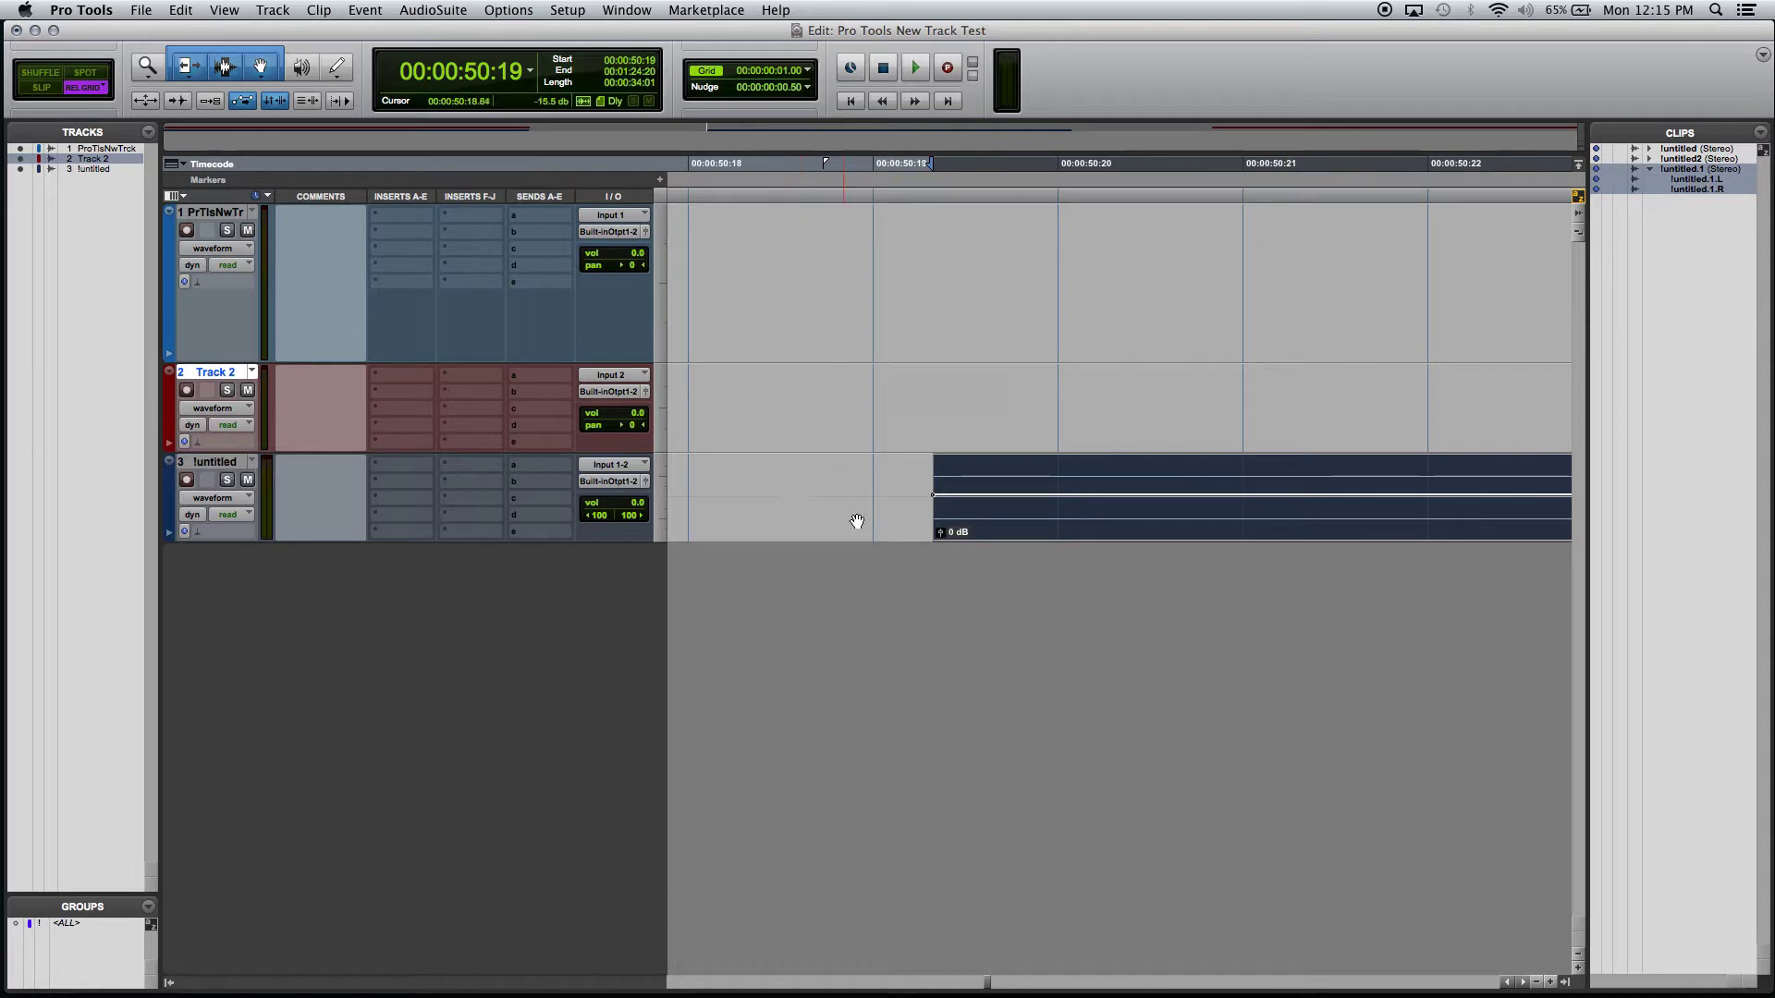
left_click_drag(1052, 534, 1170, 534)
Move the track 3 clip one grid step earlier so it starts at 00:00:50:17.
scroll(1169, 533, "right", 2)
scroll(1170, 533, "left", 5)
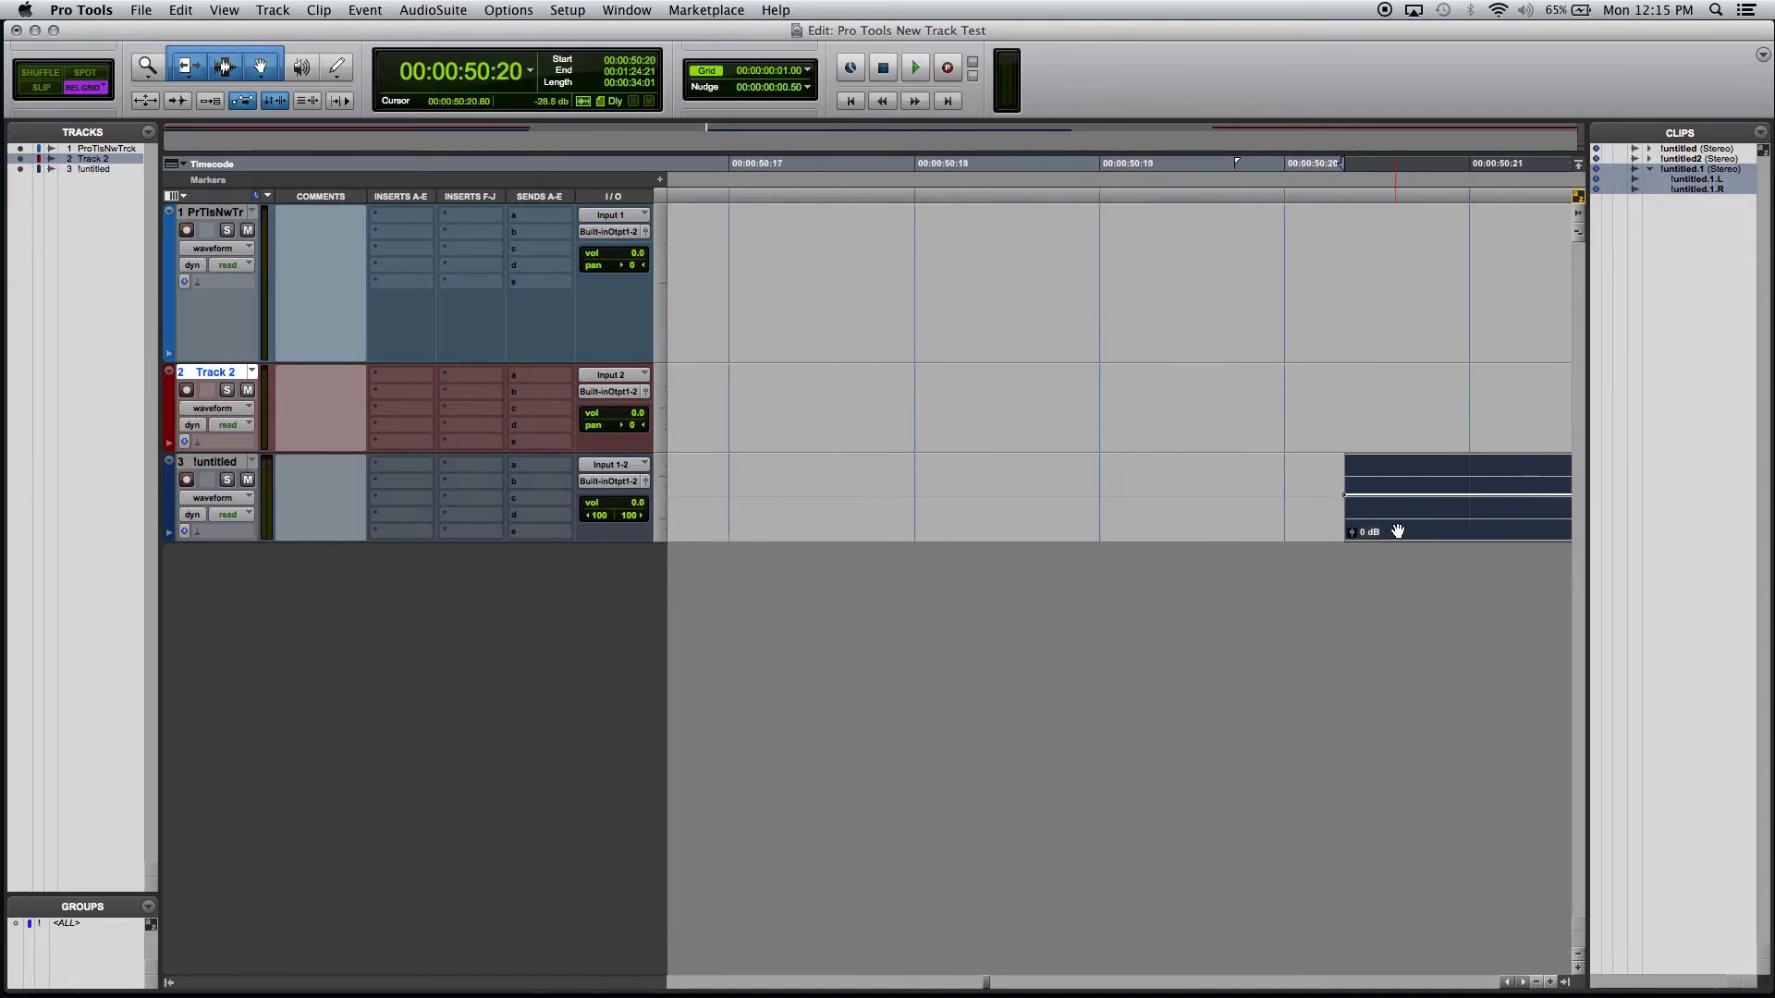
left_click_drag(1398, 531, 950, 531)
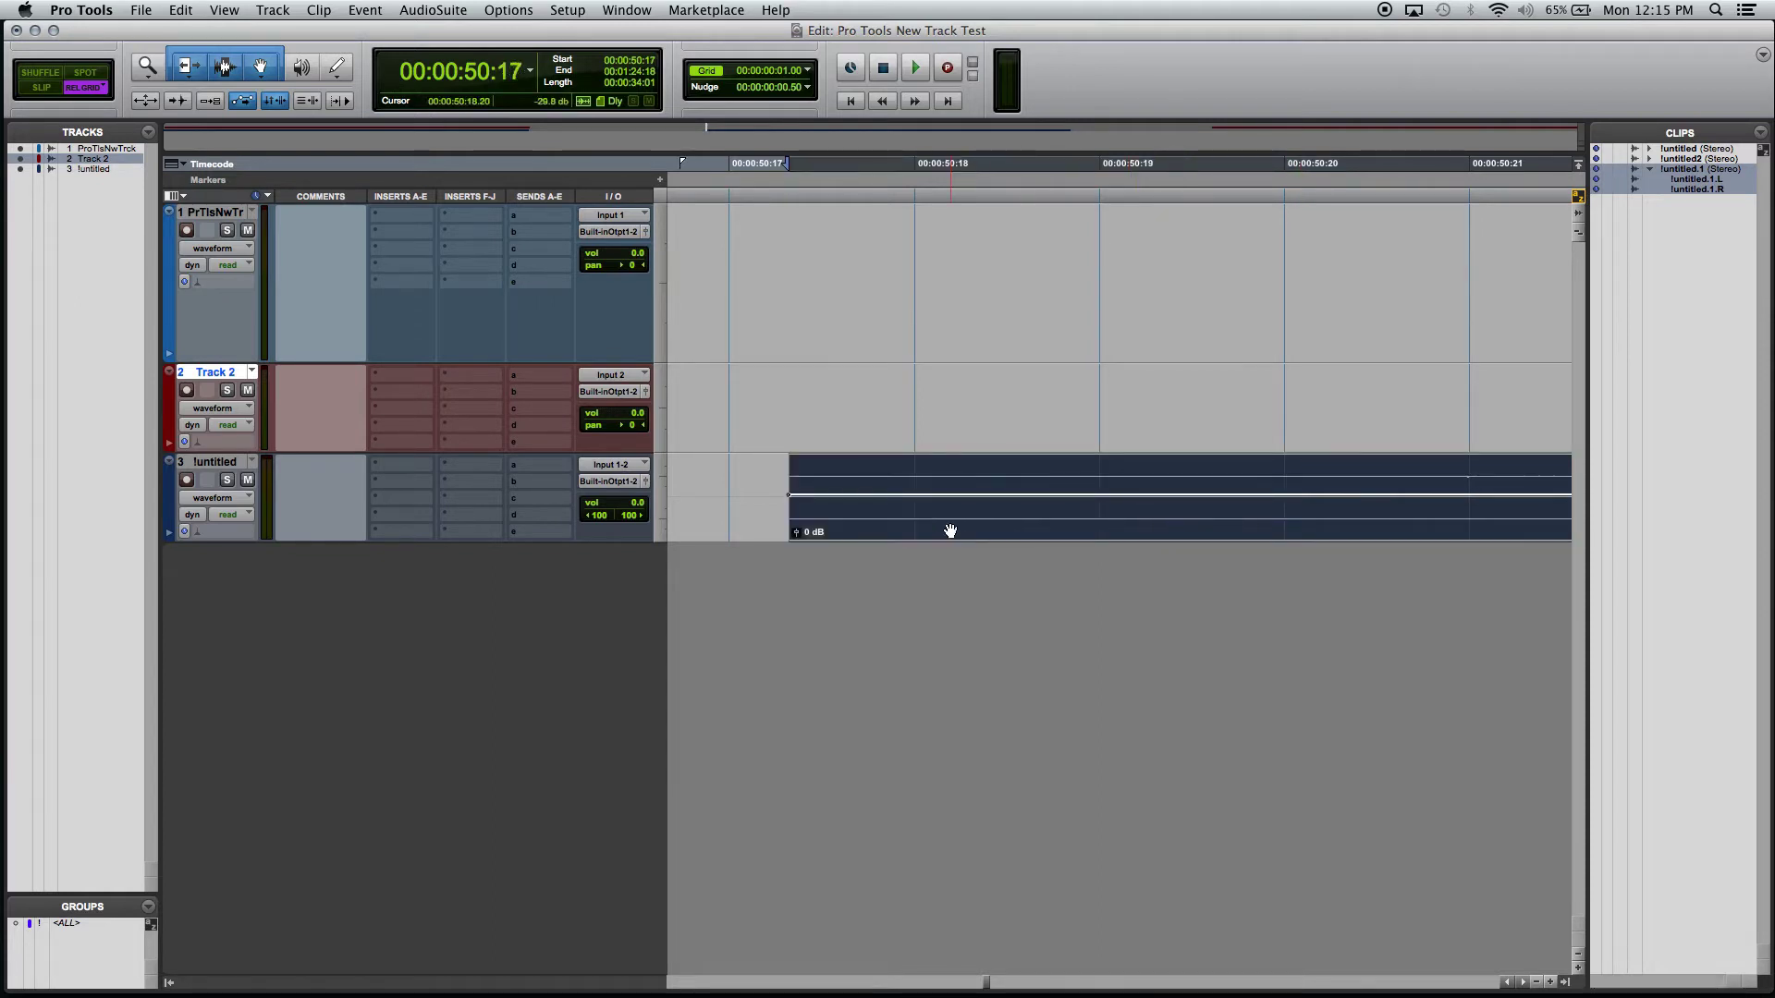
scroll(951, 531, "left", 4)
scroll(898, 482, "down", 4)
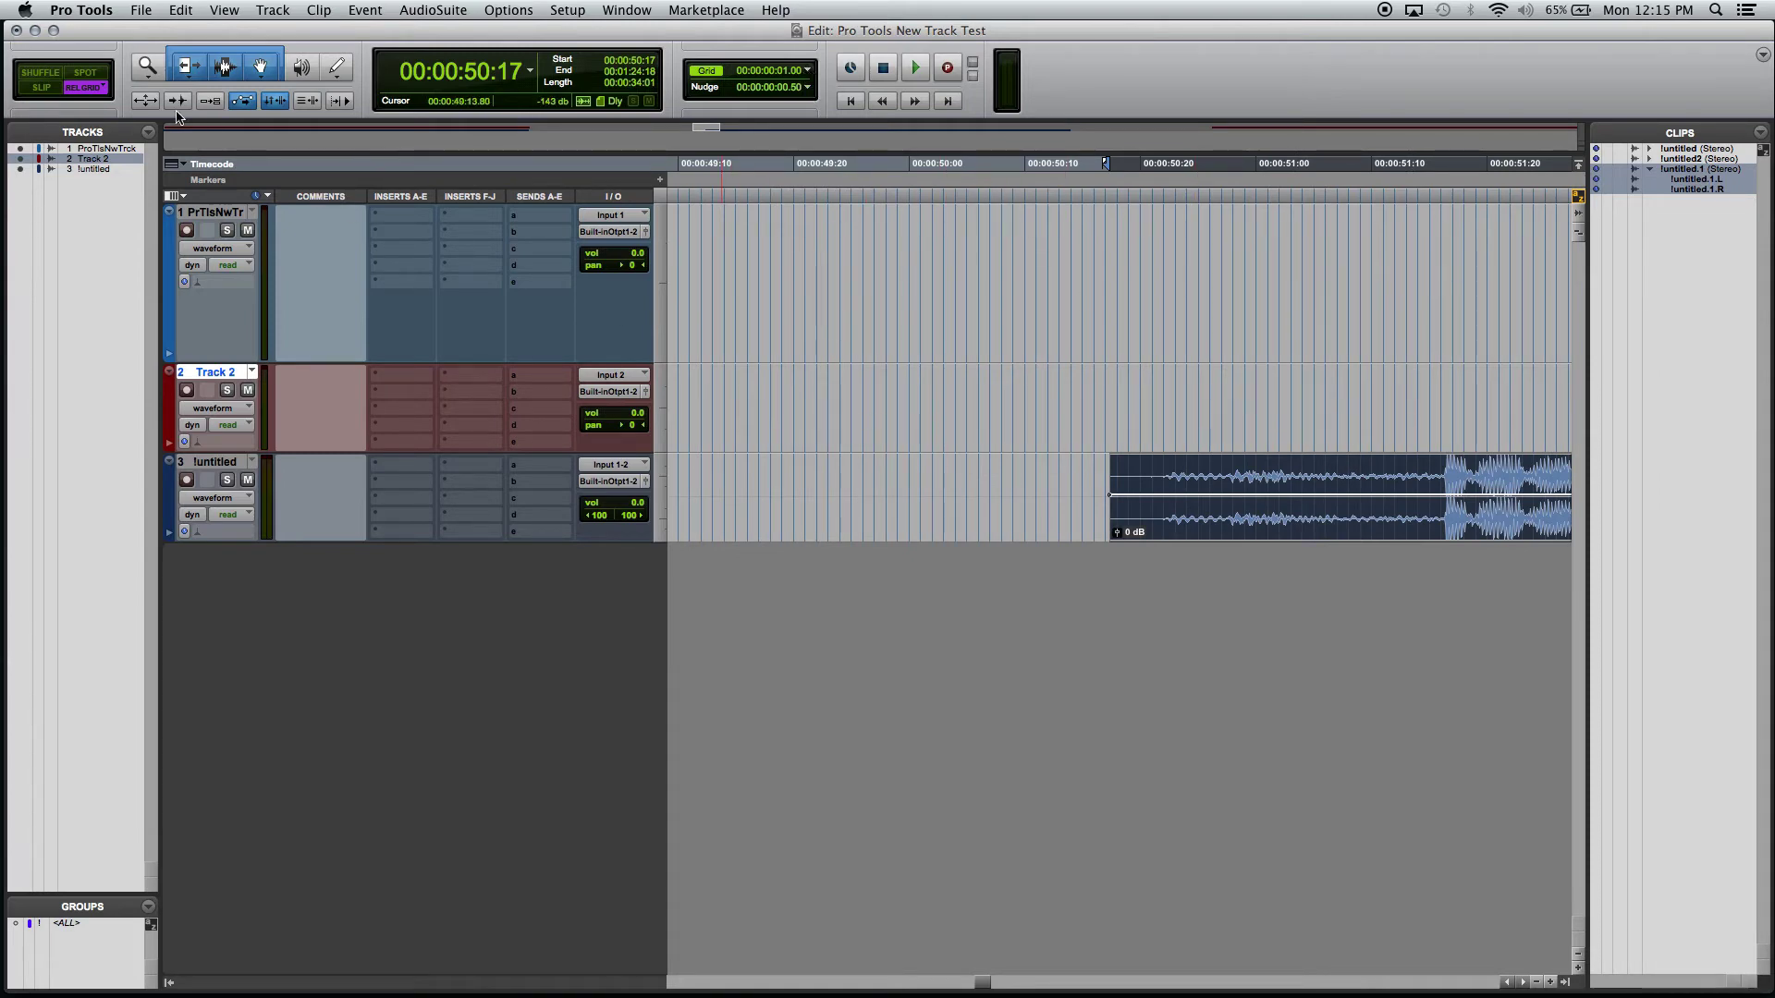
In Absolute Grid, snap the track 3 clip to 50:17.
left_click(86, 90)
left_click(1163, 533)
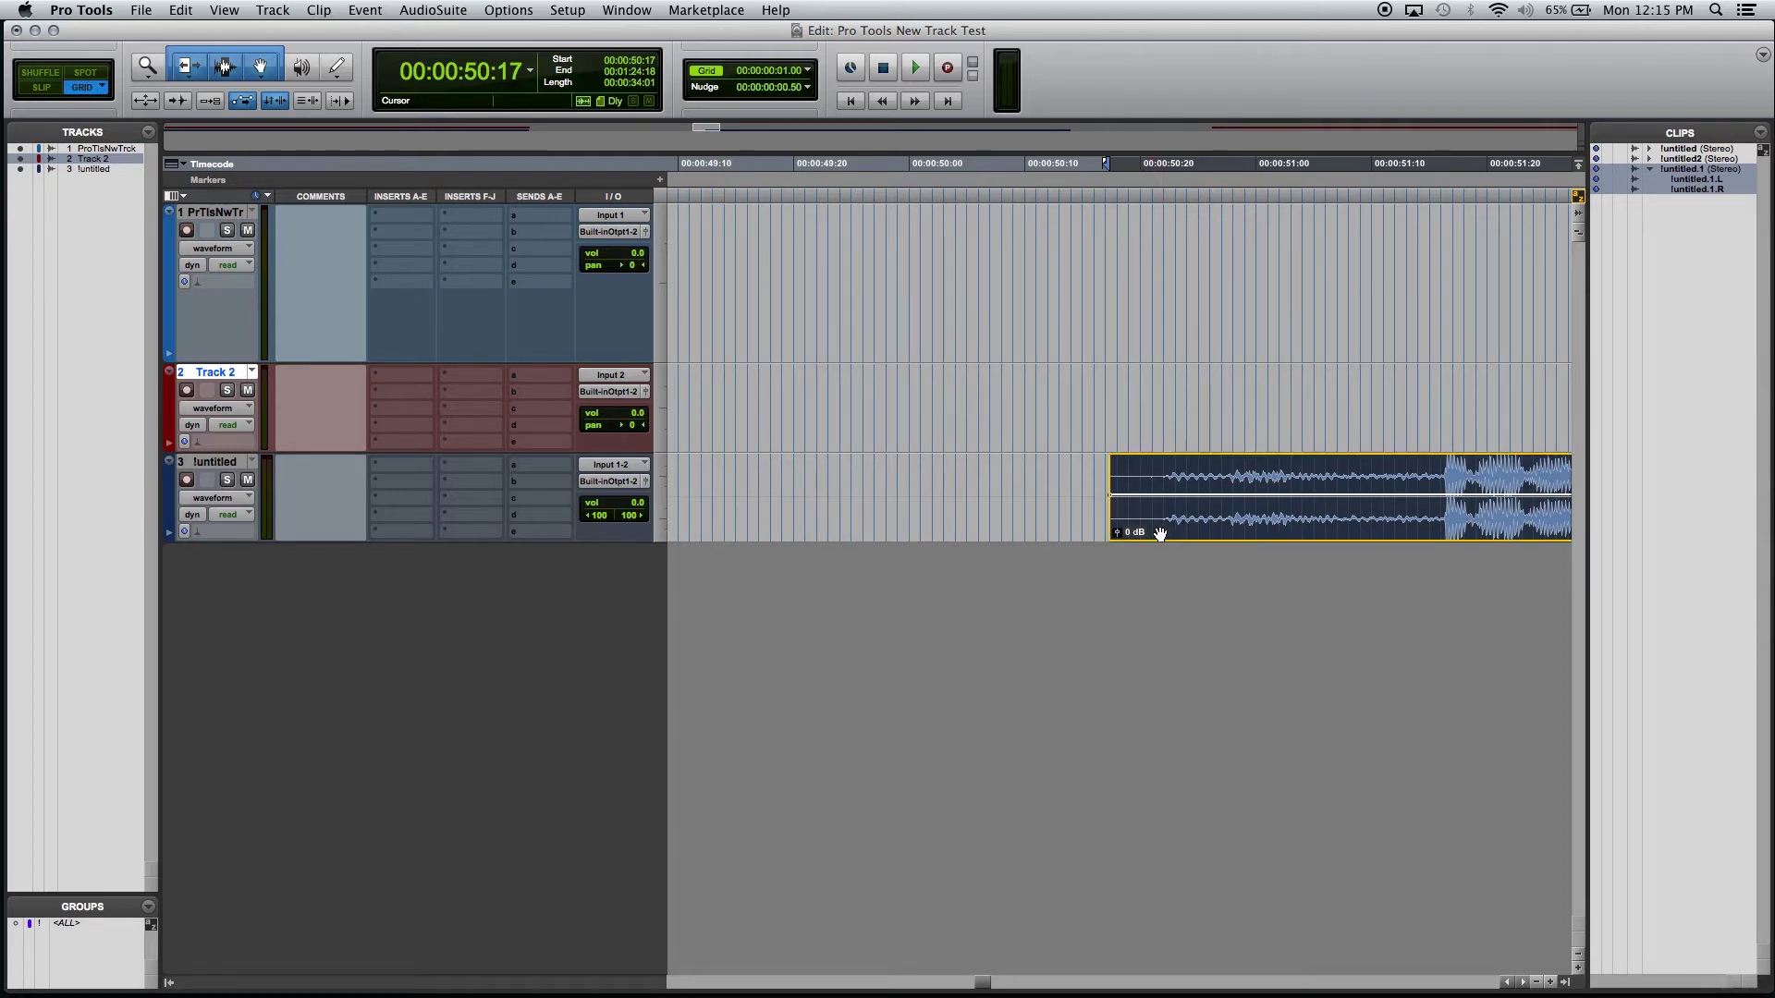
left_click(1162, 533)
key("super+bracketright")
key("super+bracketright")
key("super+bracketright")
key("super+bracketright")
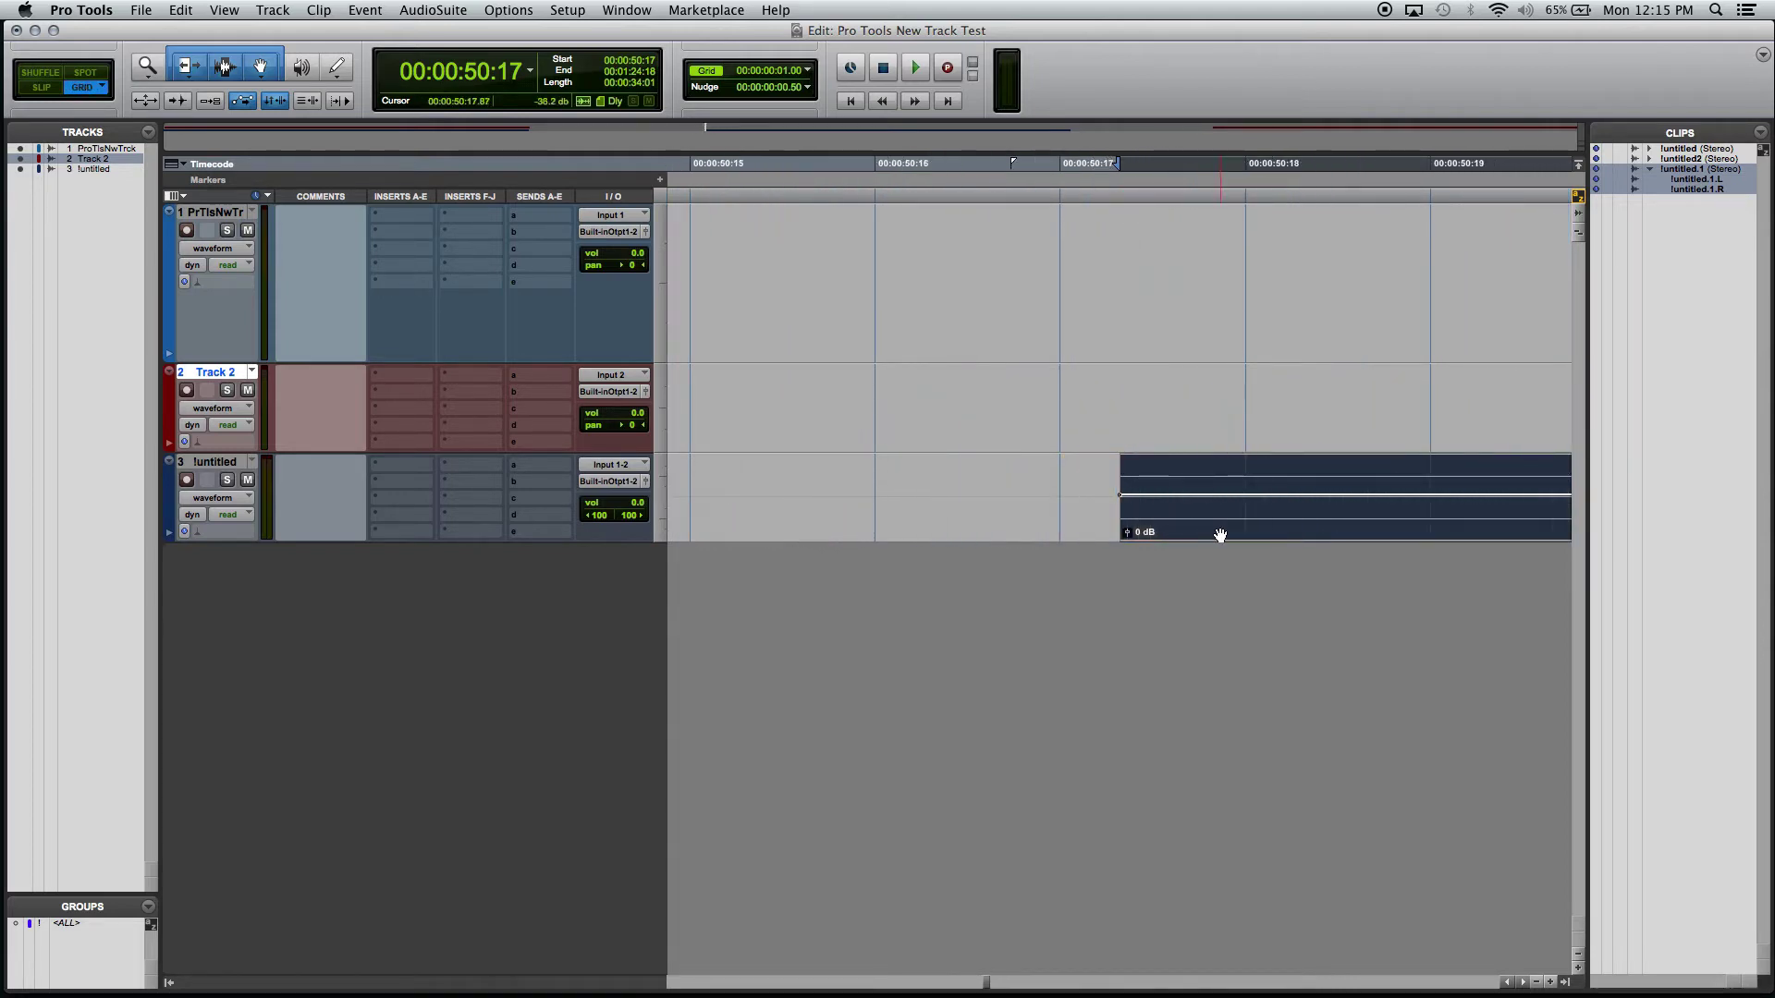
left_click_drag(1217, 533, 1129, 534)
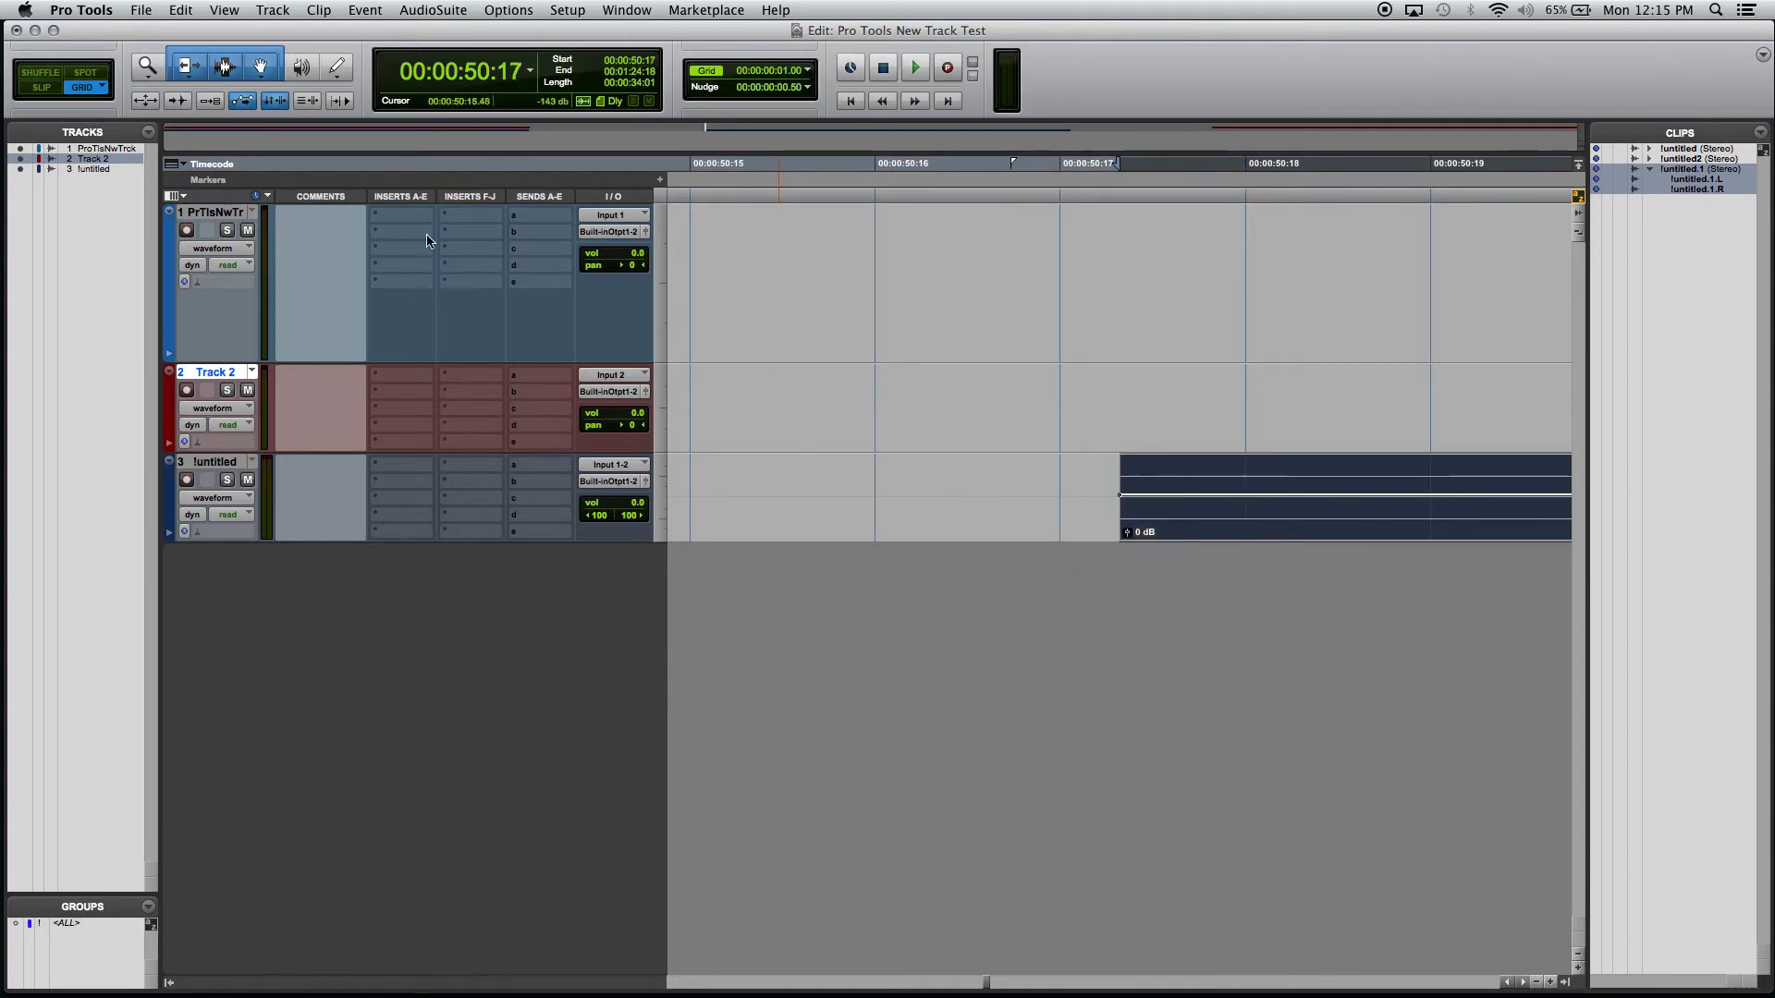
Move the clip one frame later in Relative Grid, then snap it to the 50:18 line in Absolute Grid.
left_click(83, 89)
left_click(1201, 528)
left_click_drag(1201, 529, 1313, 532)
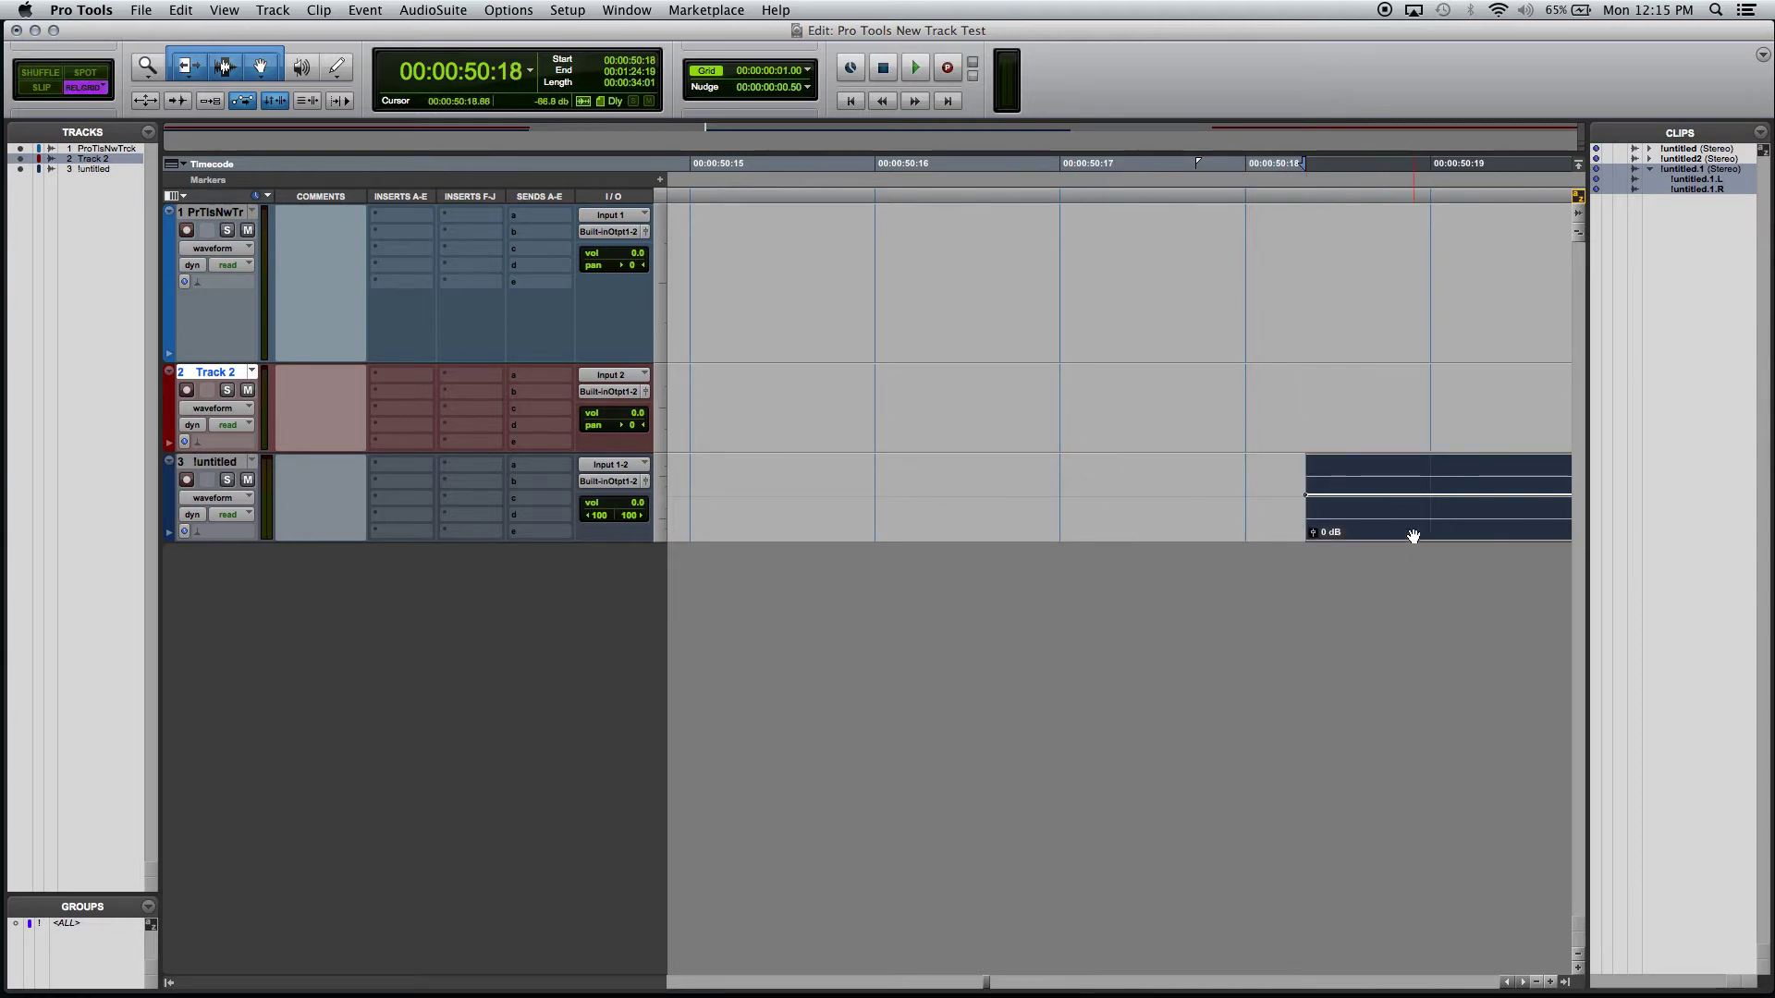
left_click(78, 93)
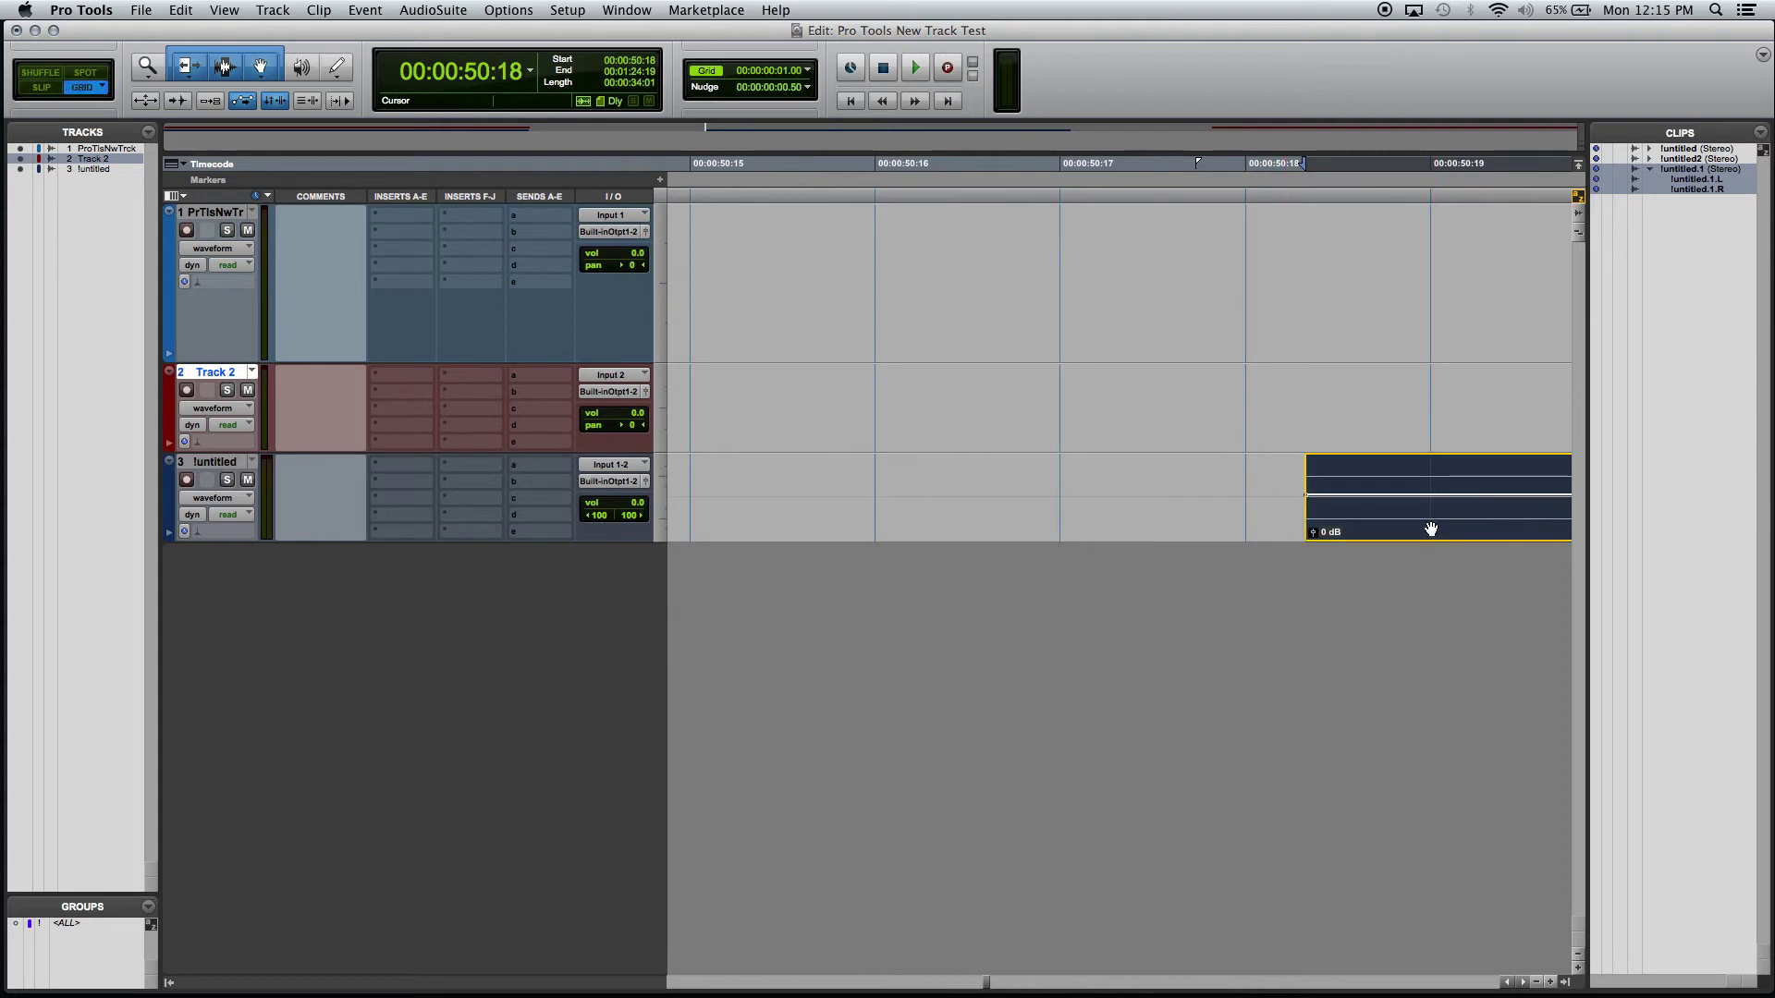
left_click_drag(1434, 519, 1384, 528)
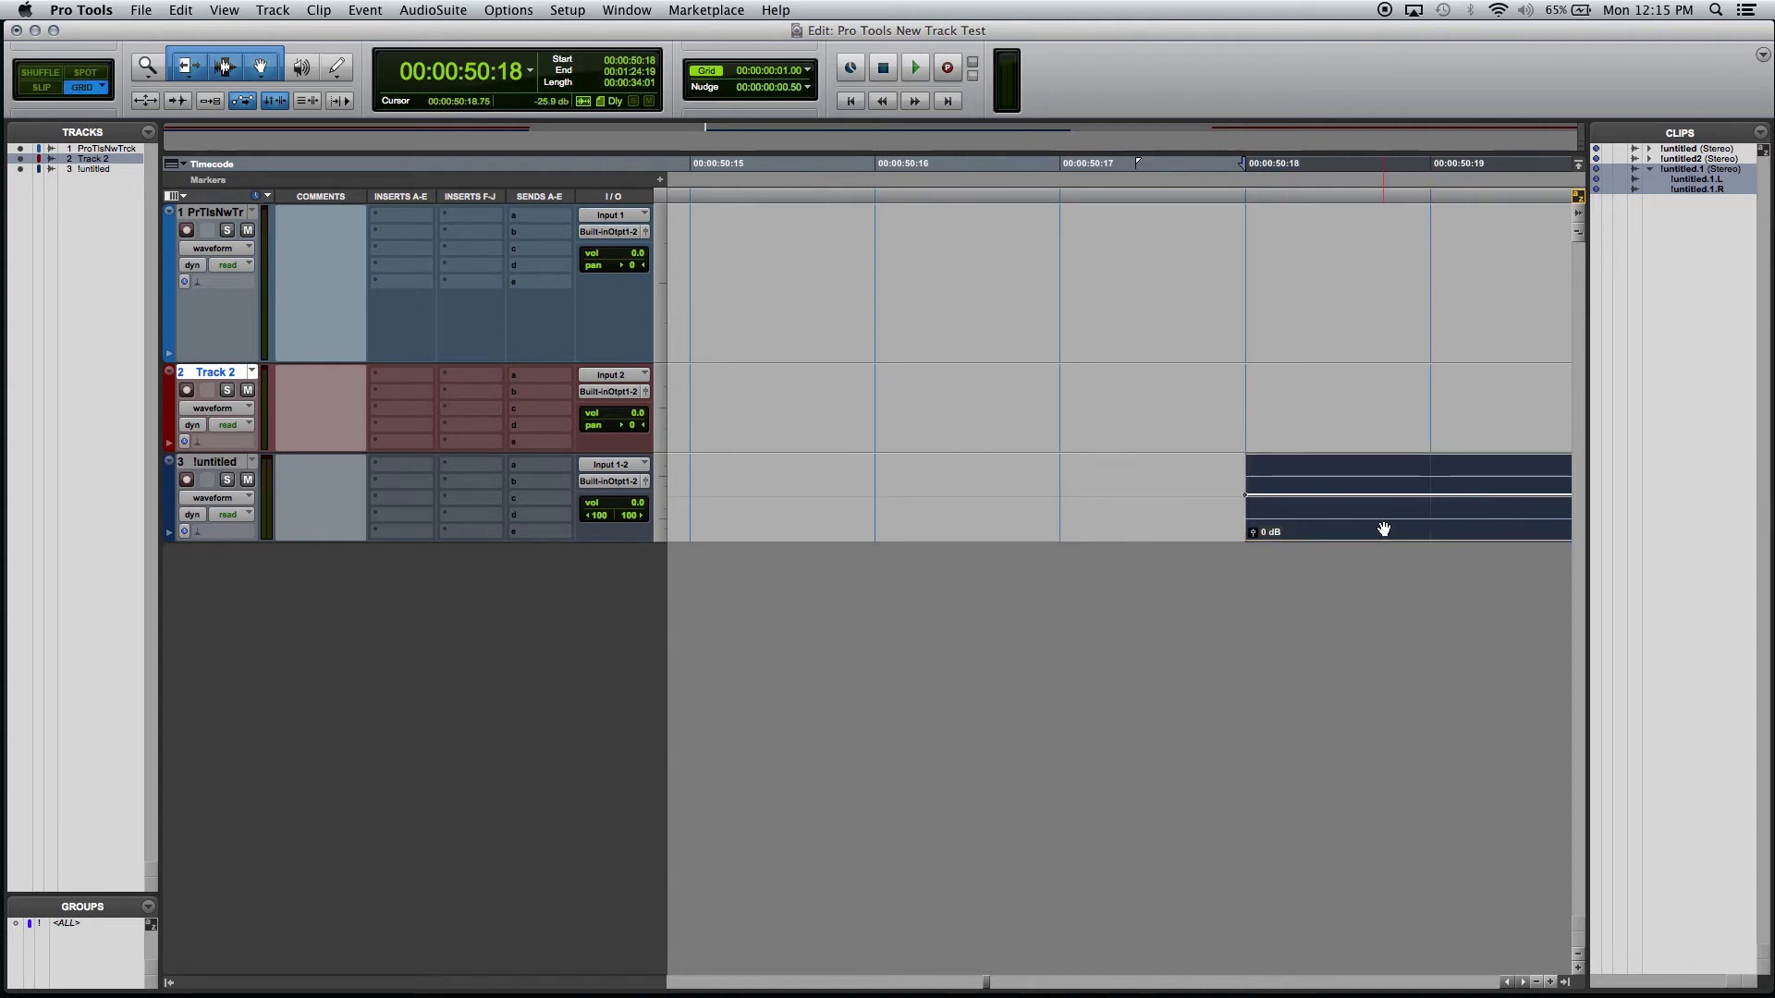
key("super+bracketleft")
key("super+bracketleft")
key("super+bracketleft")
key("super+bracketleft")
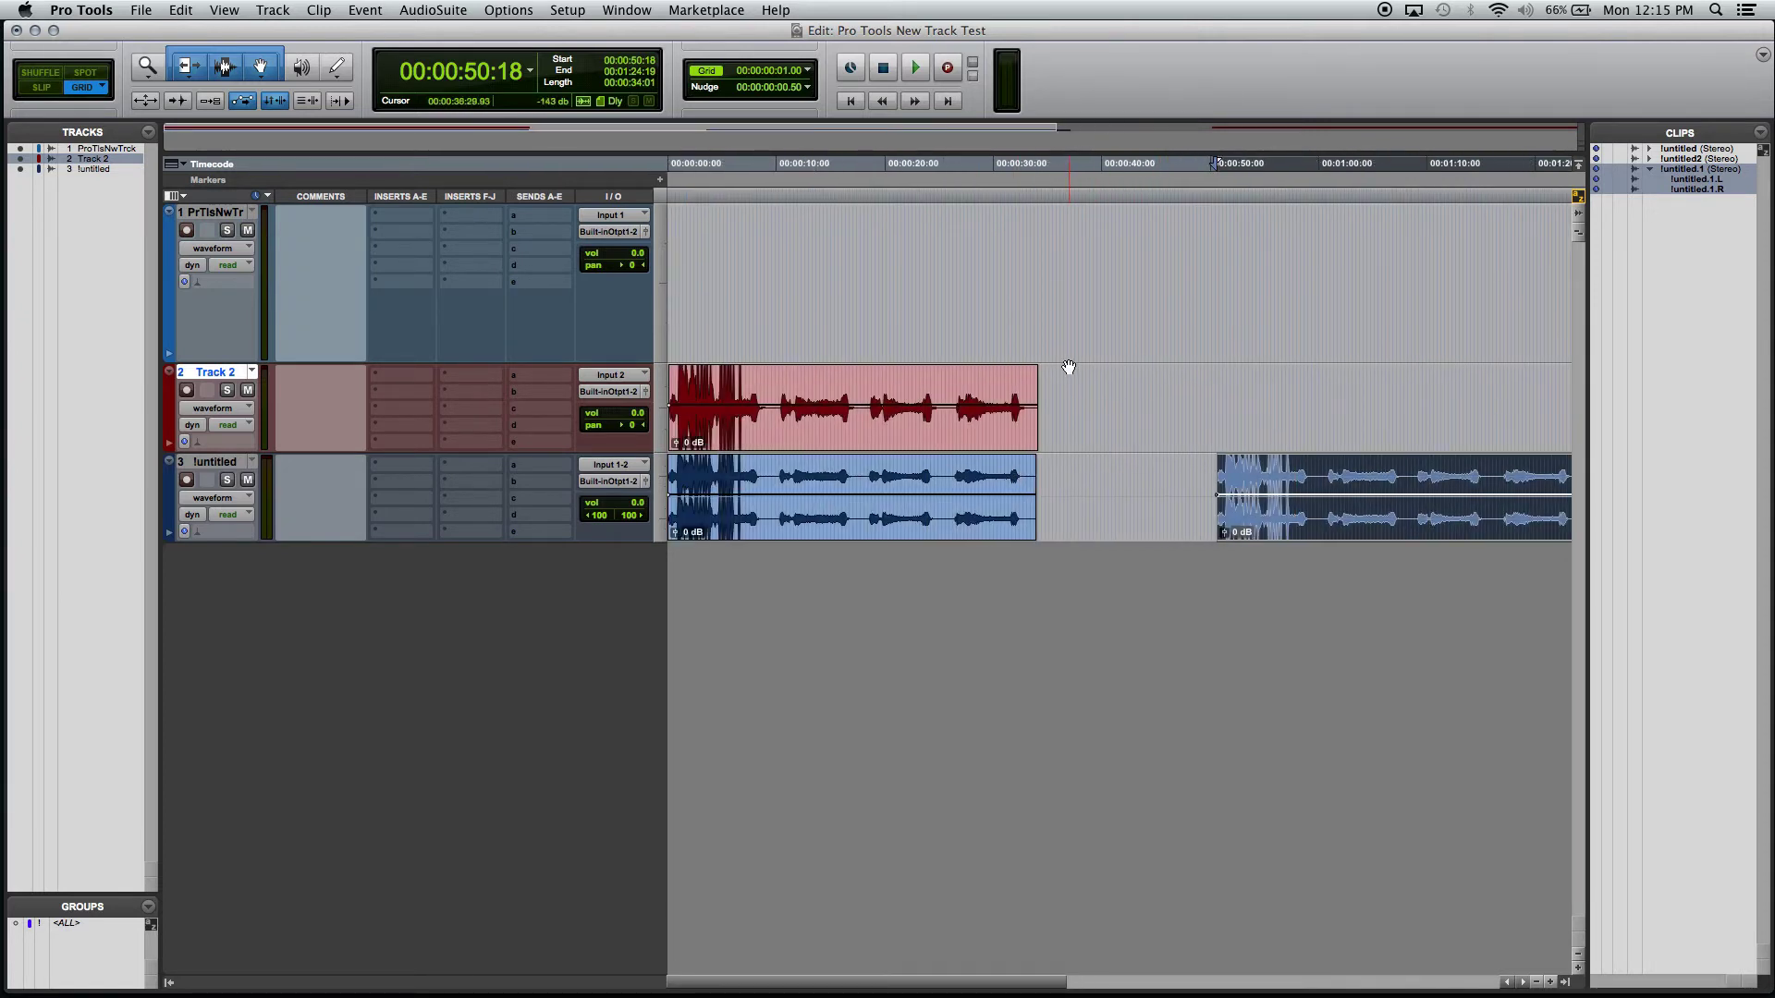
Select 35:04 to 48:13 across all tracks, delete it in Shuffle mode, and undo.
left_click_drag(1050, 370, 1192, 370)
left_click(40, 72)
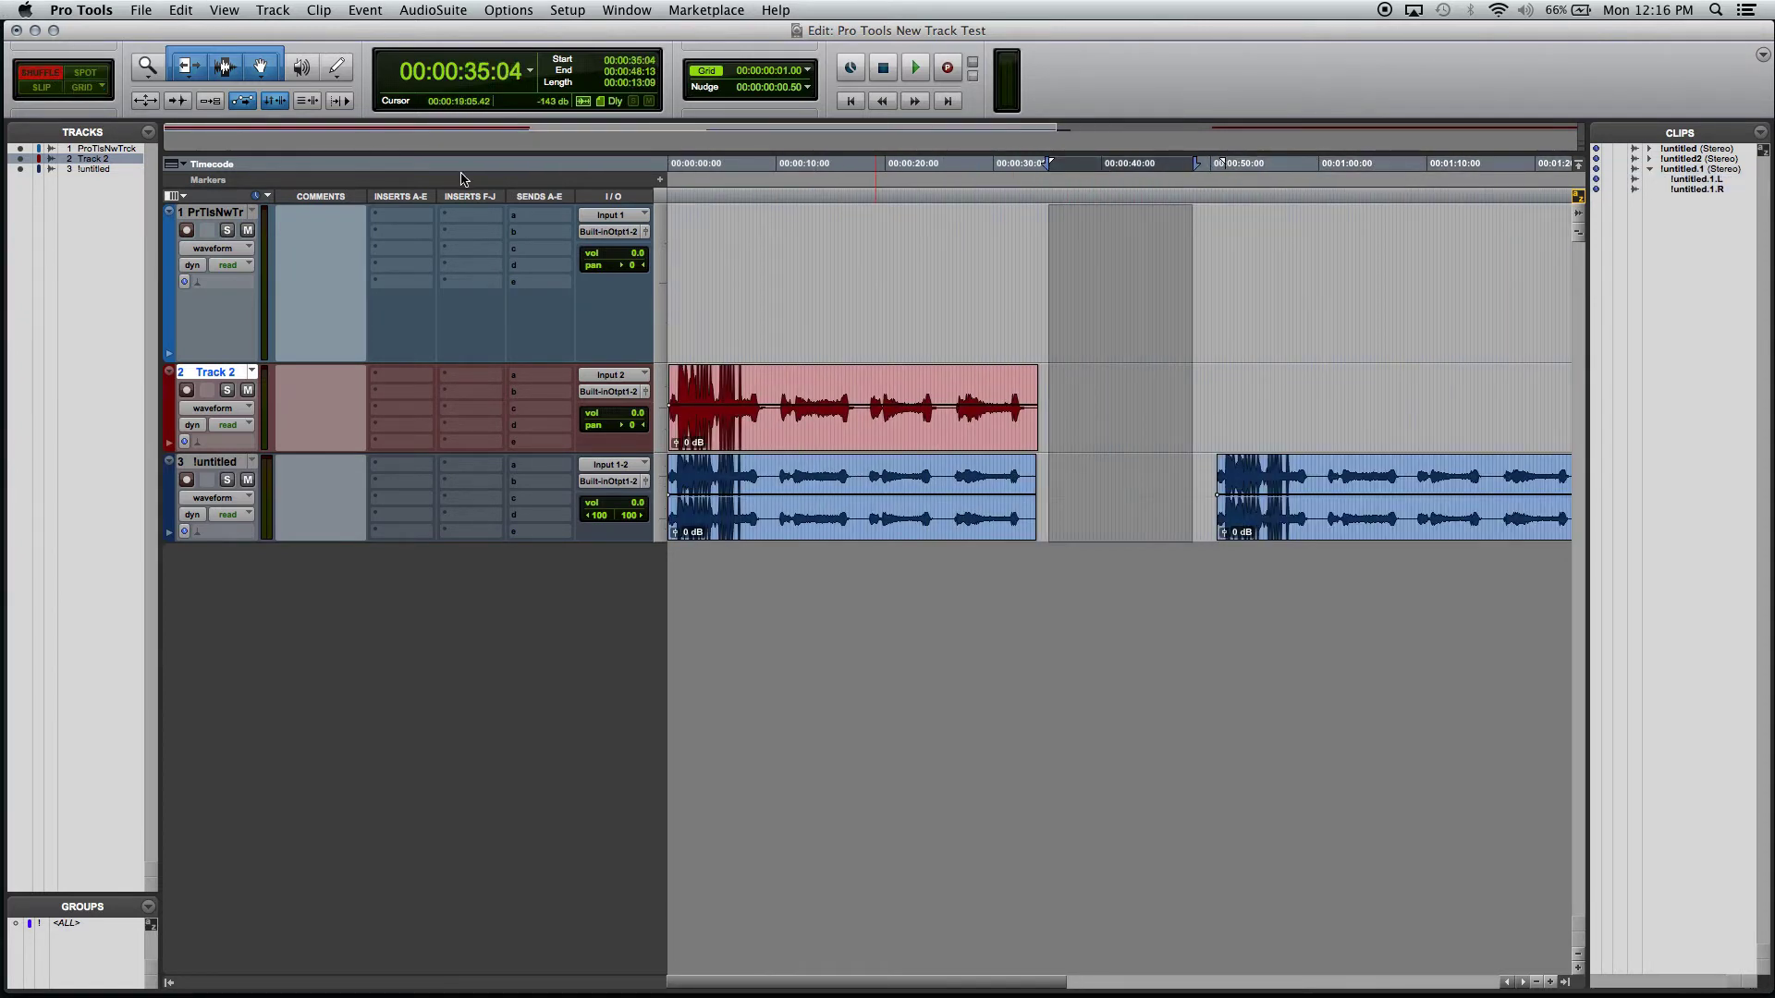
key("BackSpace")
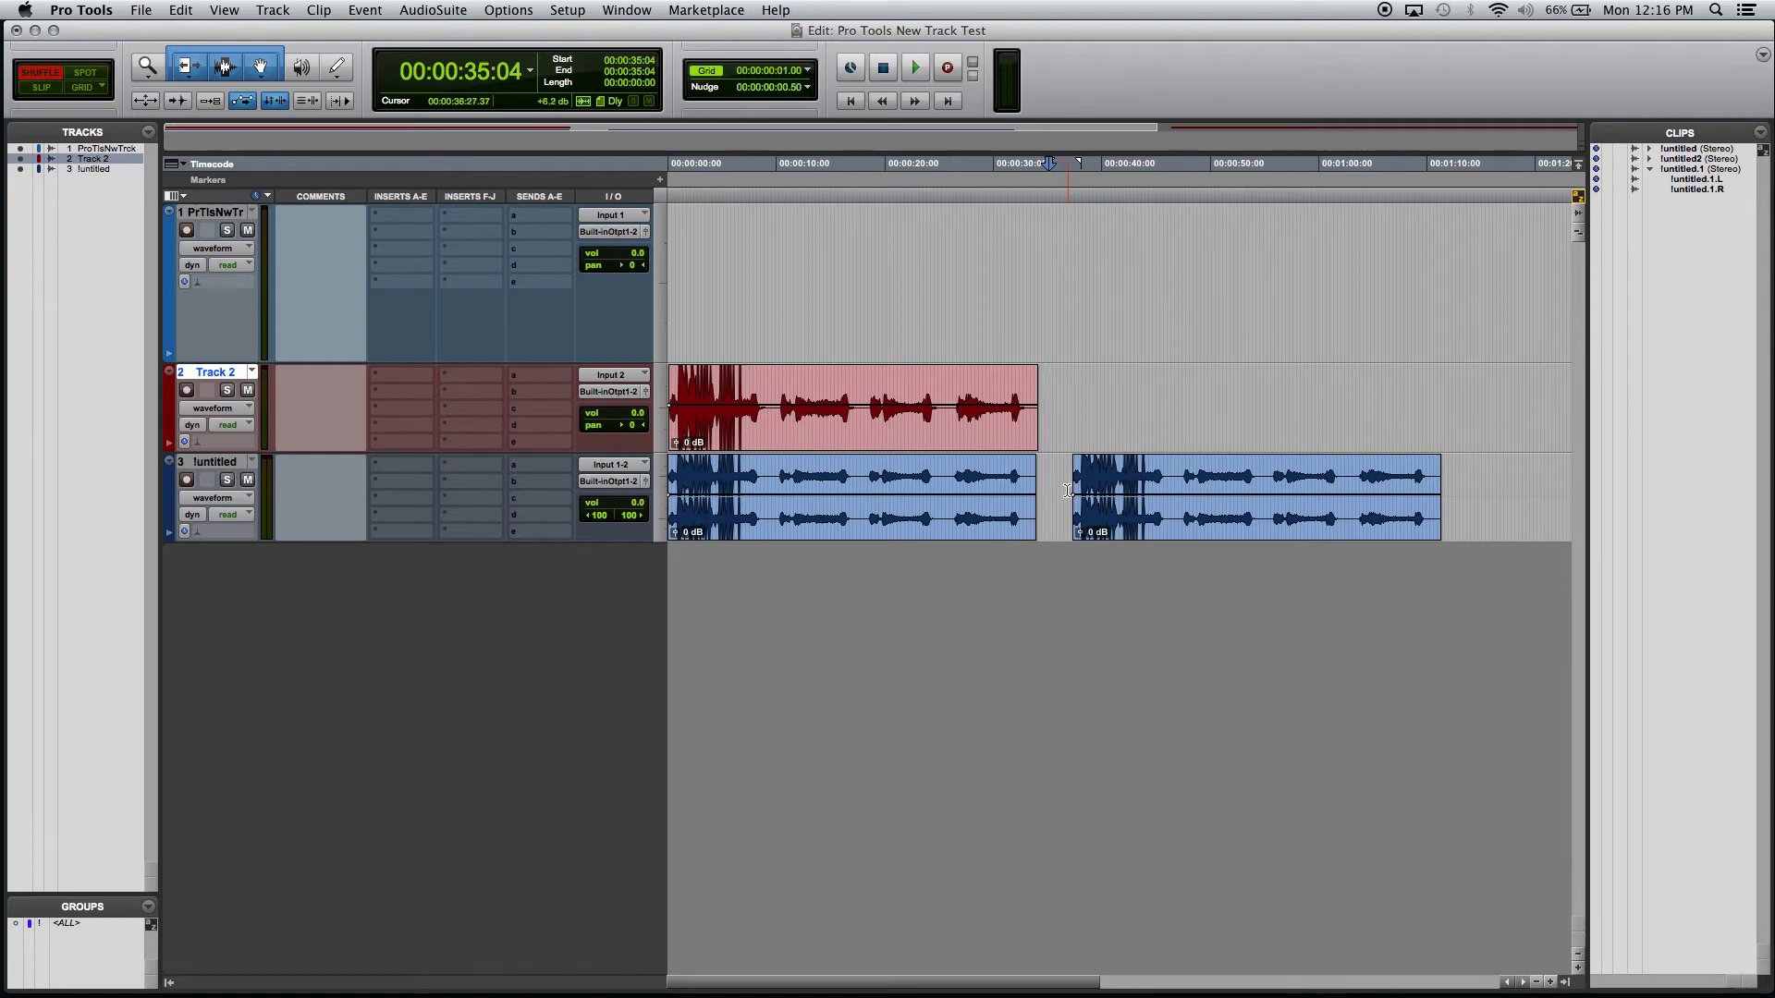
key("super+z")
Delete the same range in Slip mode and in Grid mode, undoing each.
left_click(31, 89)
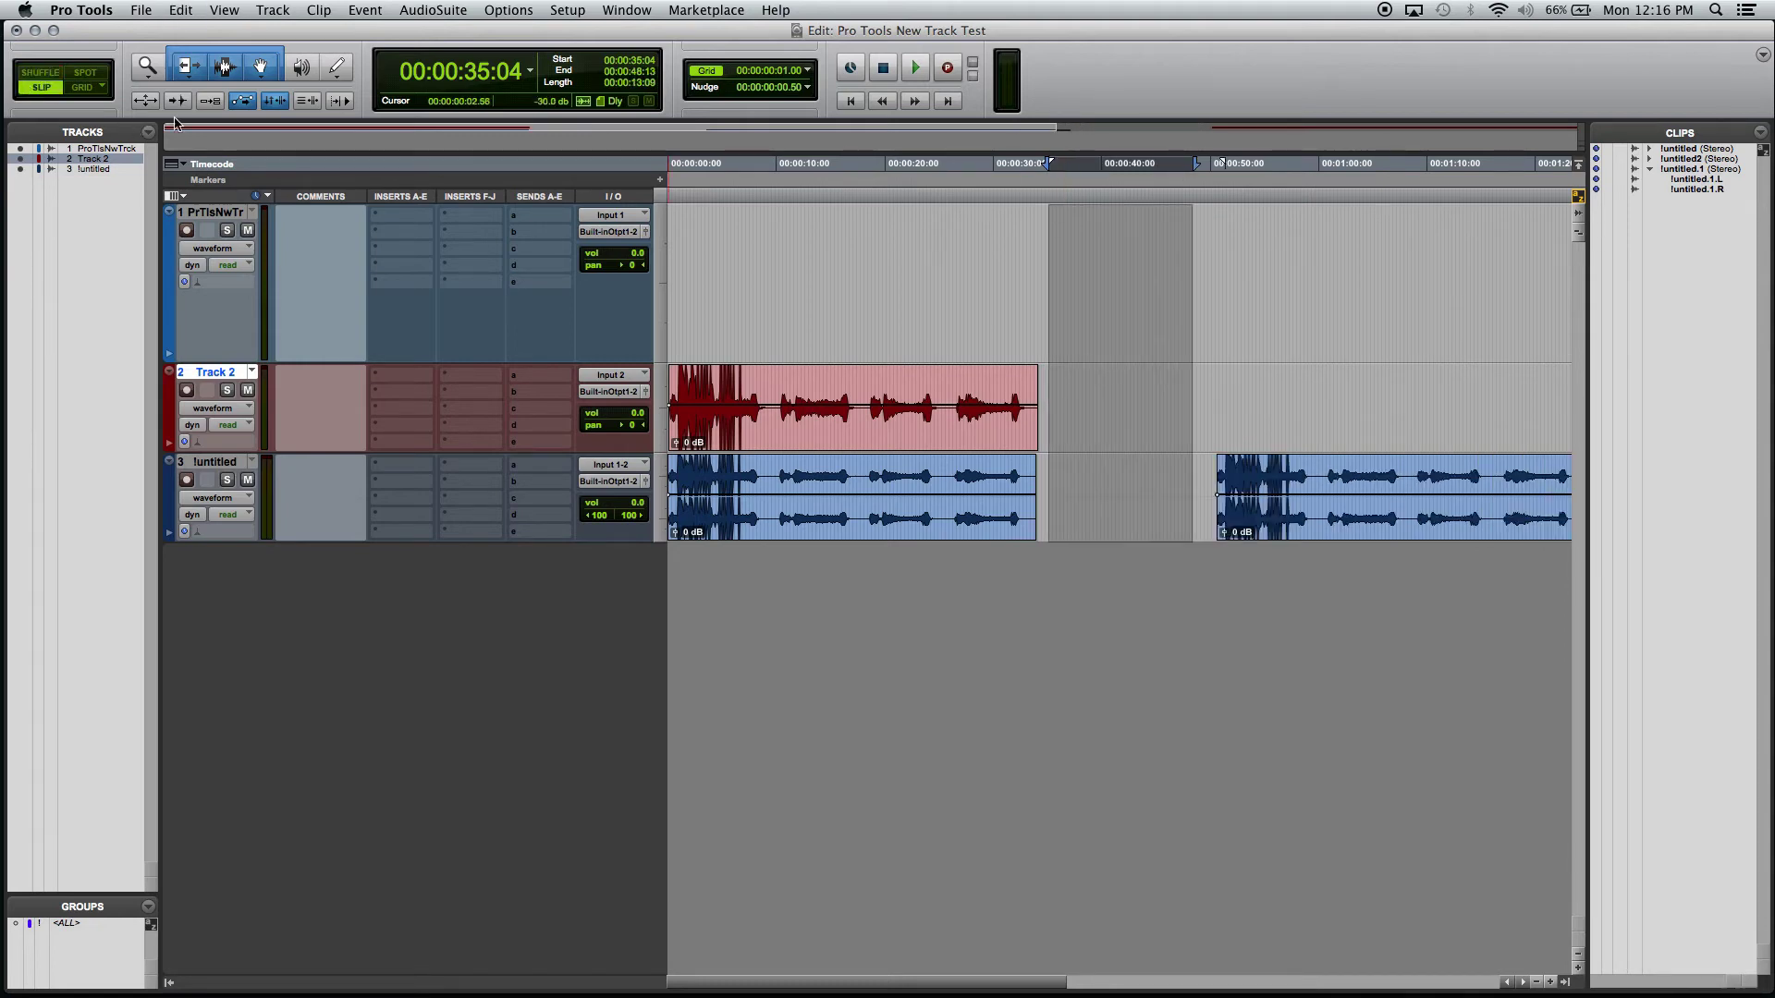
key("Left")
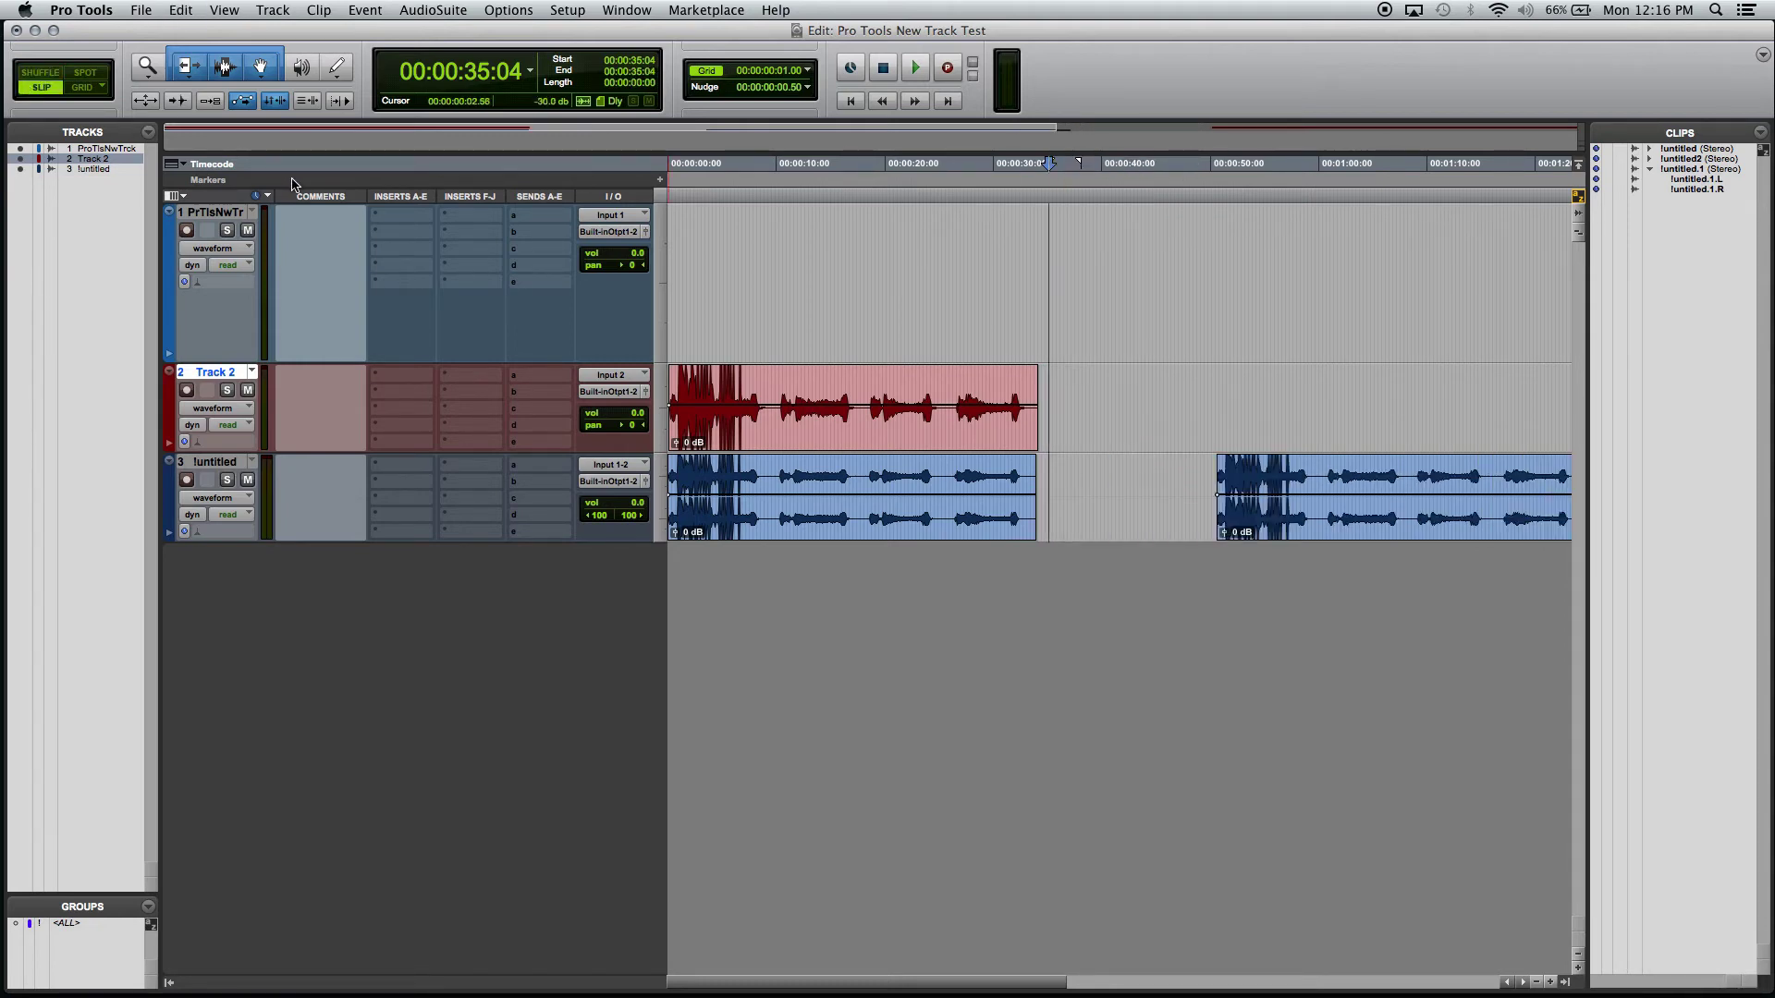
key("super+alt+z")
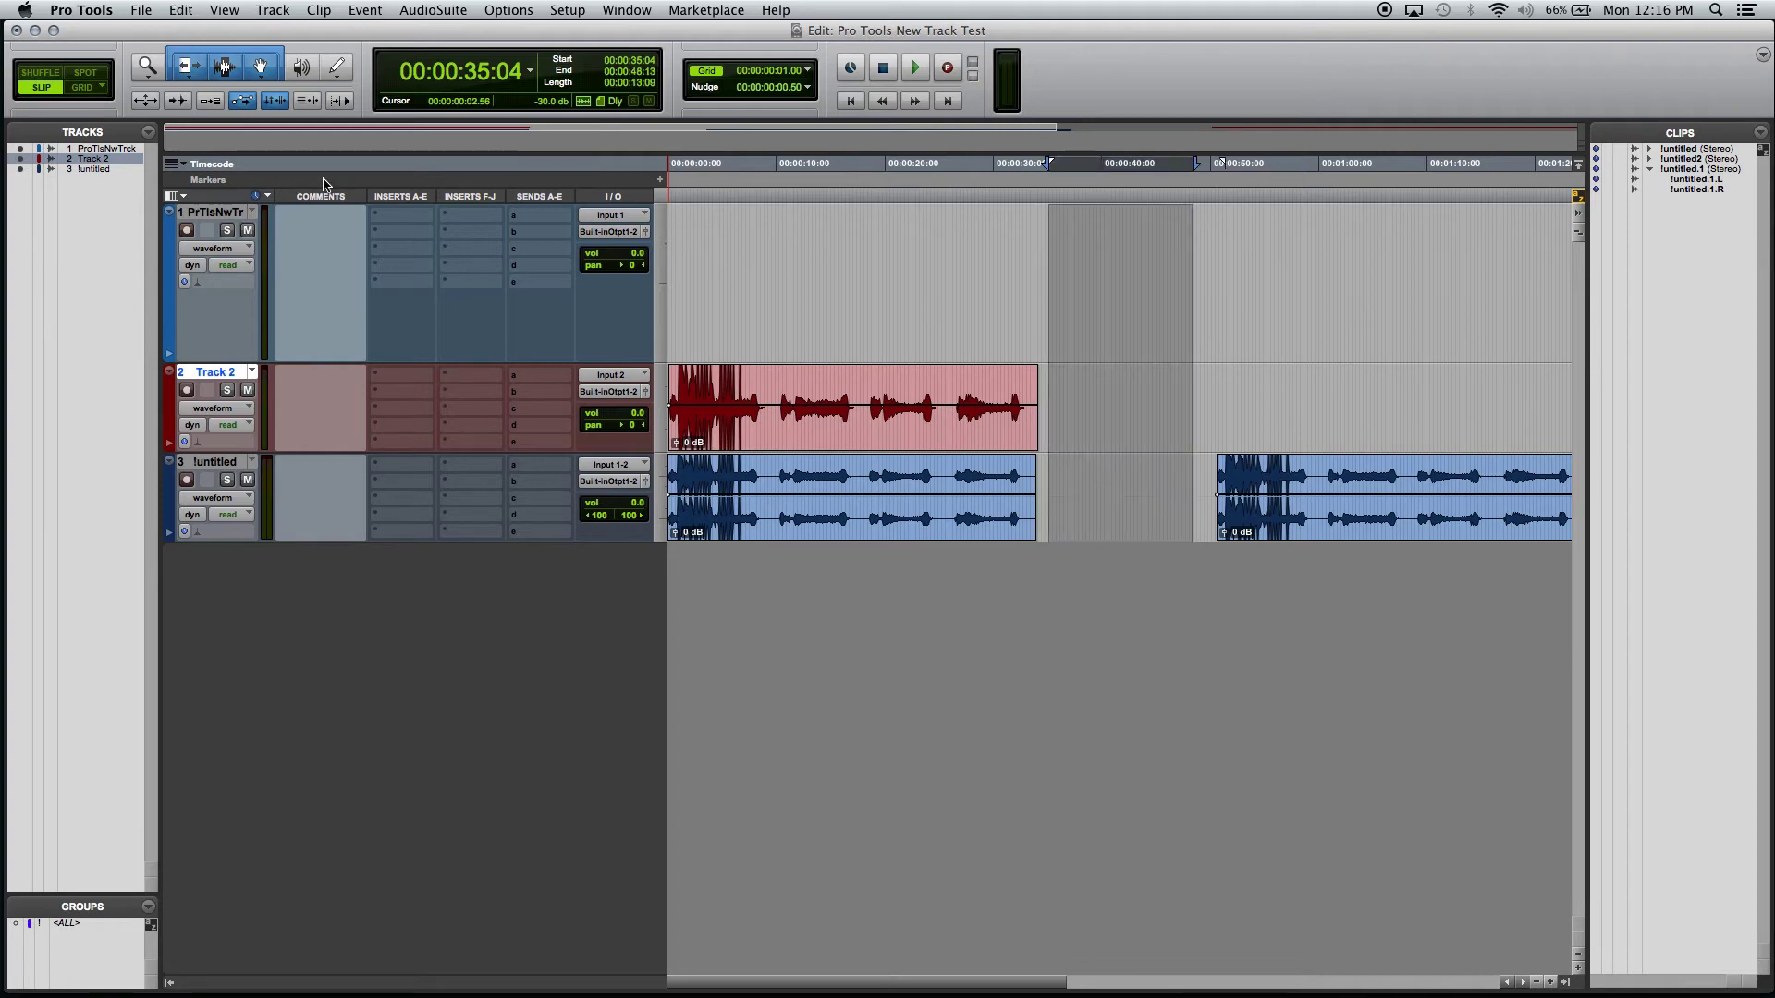
left_click(93, 88)
key("Left")
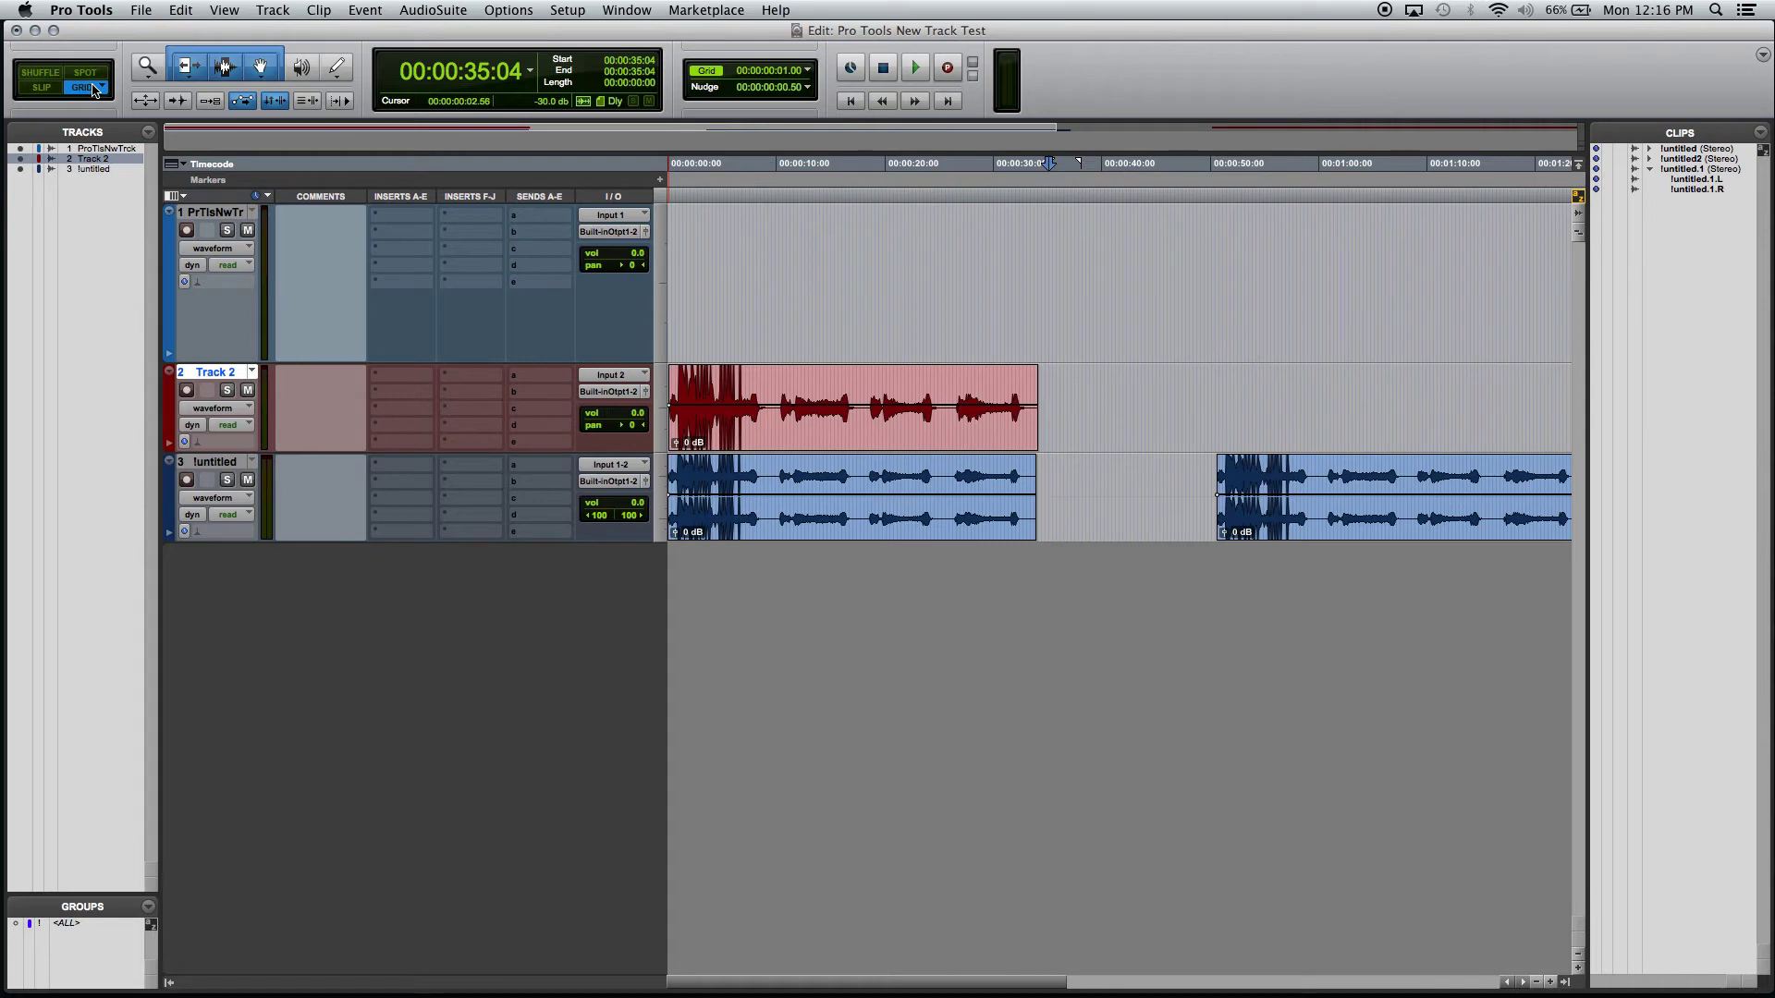
key("super+alt+z")
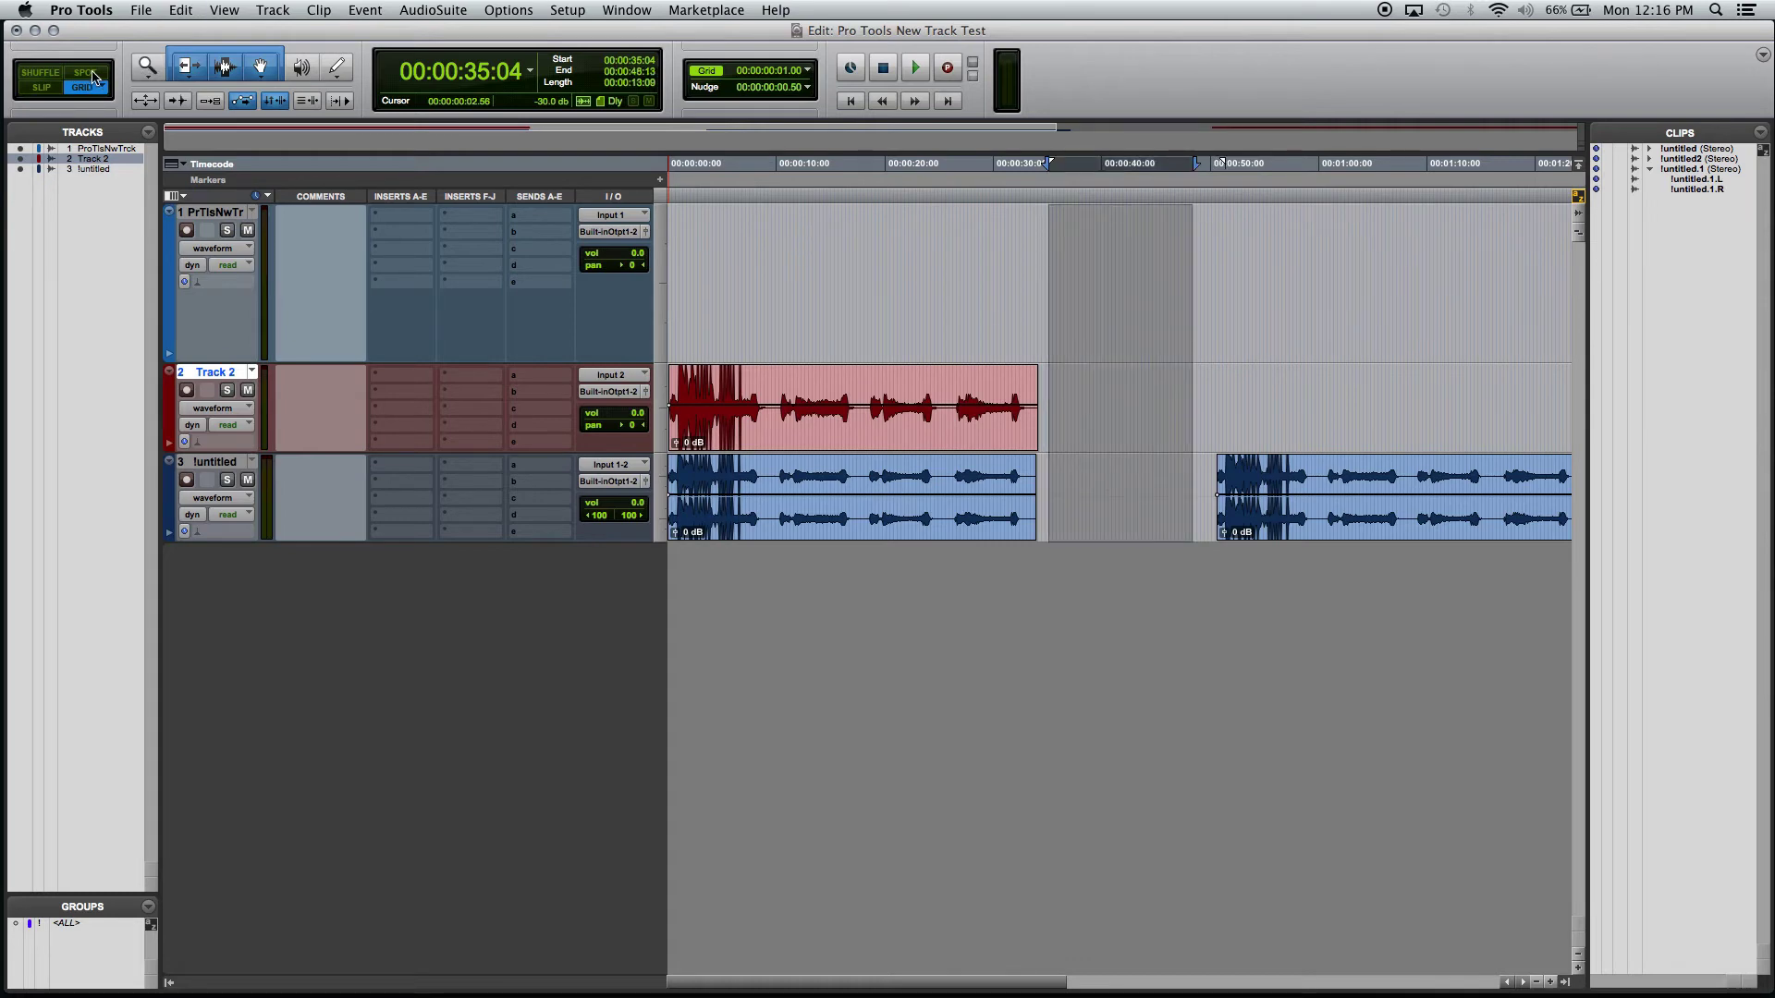
Delete the range in Spot mode, undo, then extend the selection over the small track 3 clip.
left_click(90, 74)
key("Left")
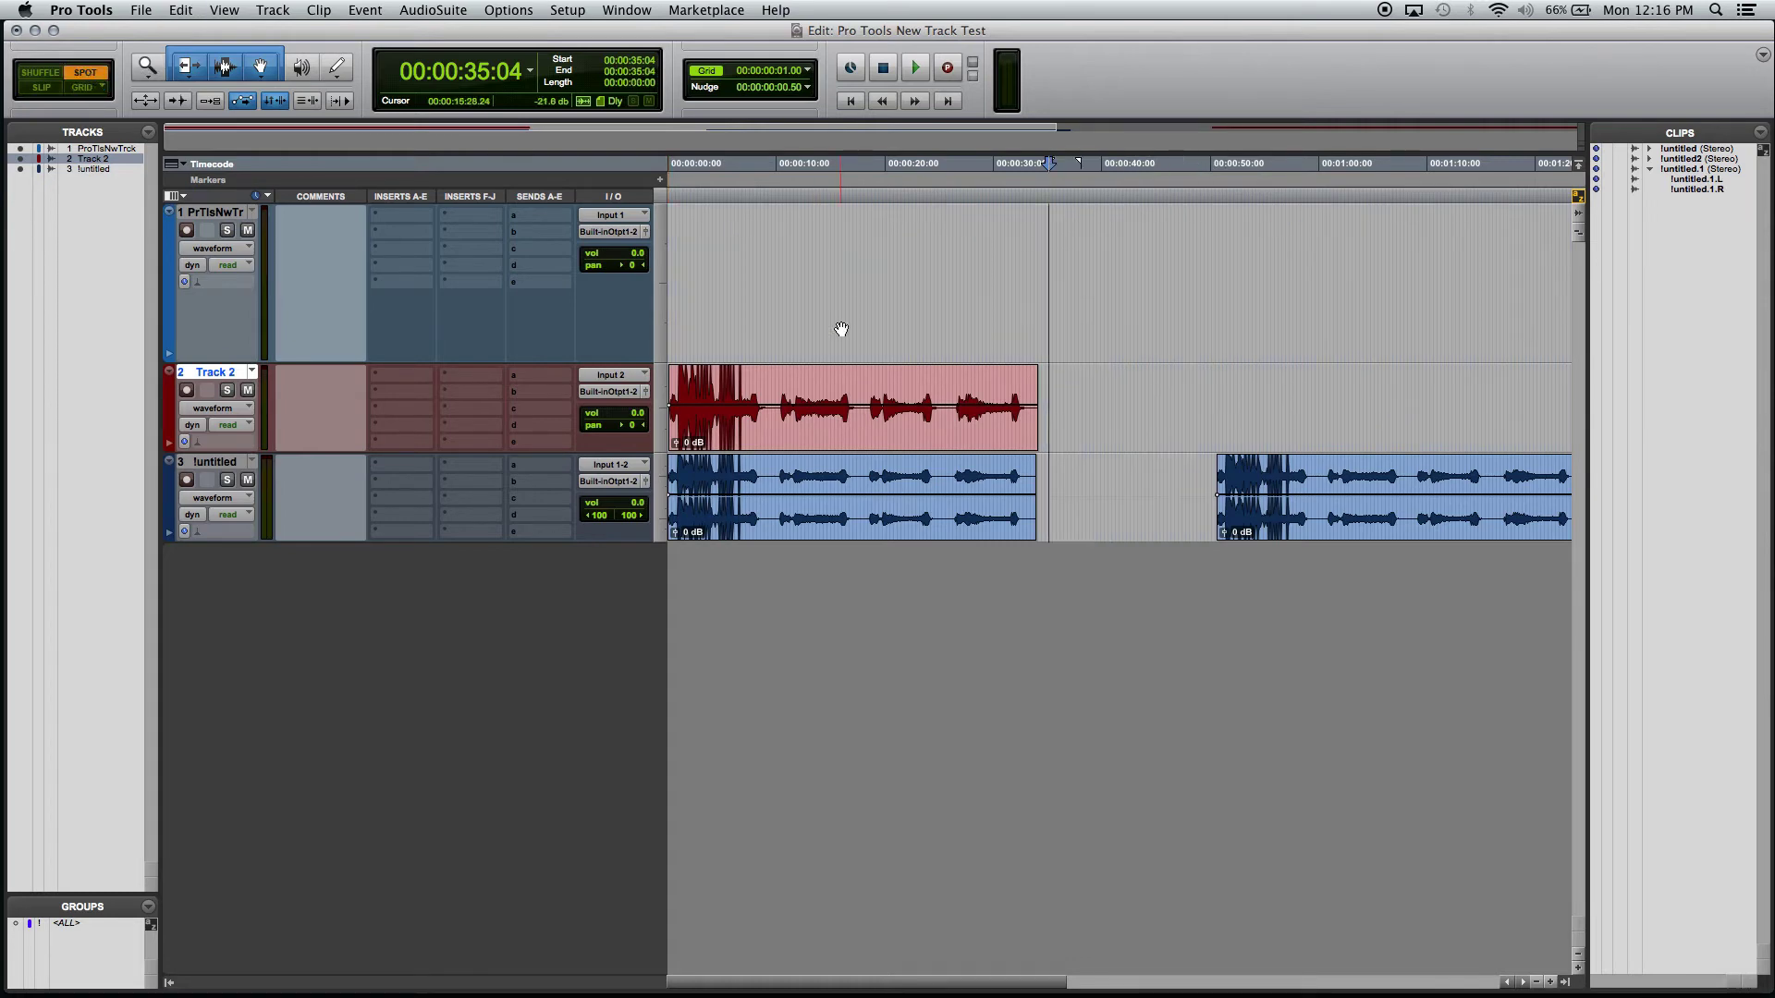
key("F4")
key("super+alt+z")
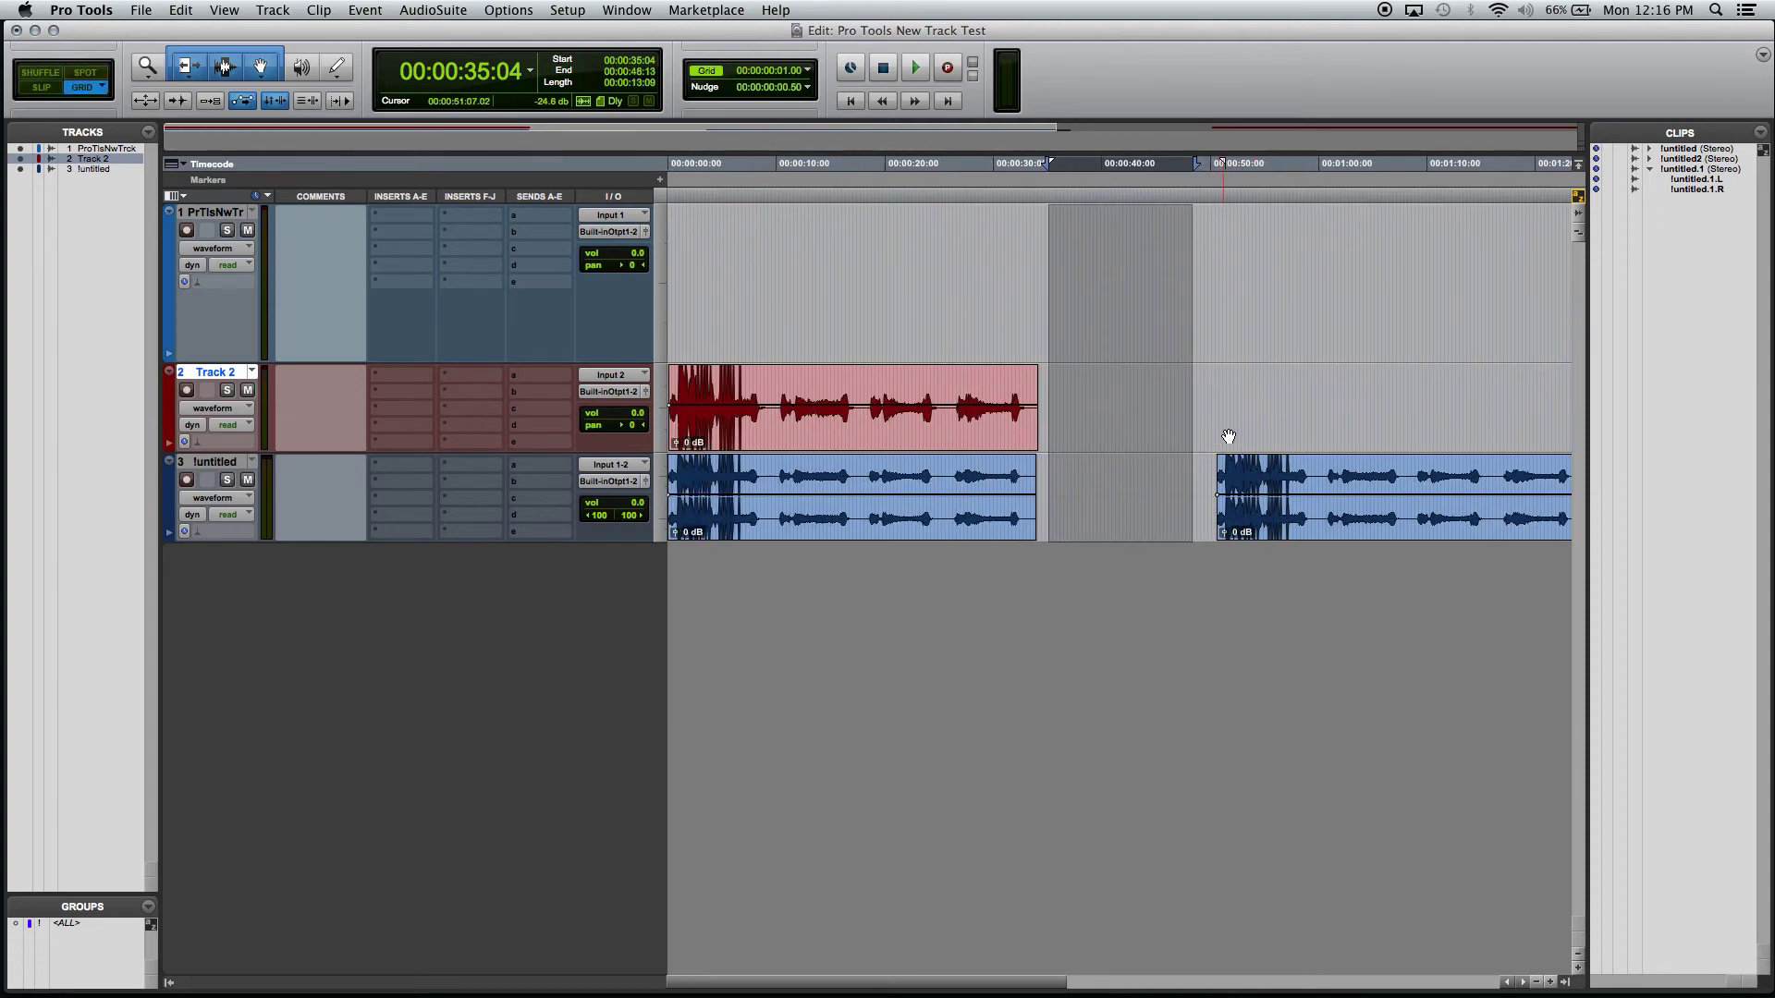
left_click_drag(1245, 384, 1314, 385)
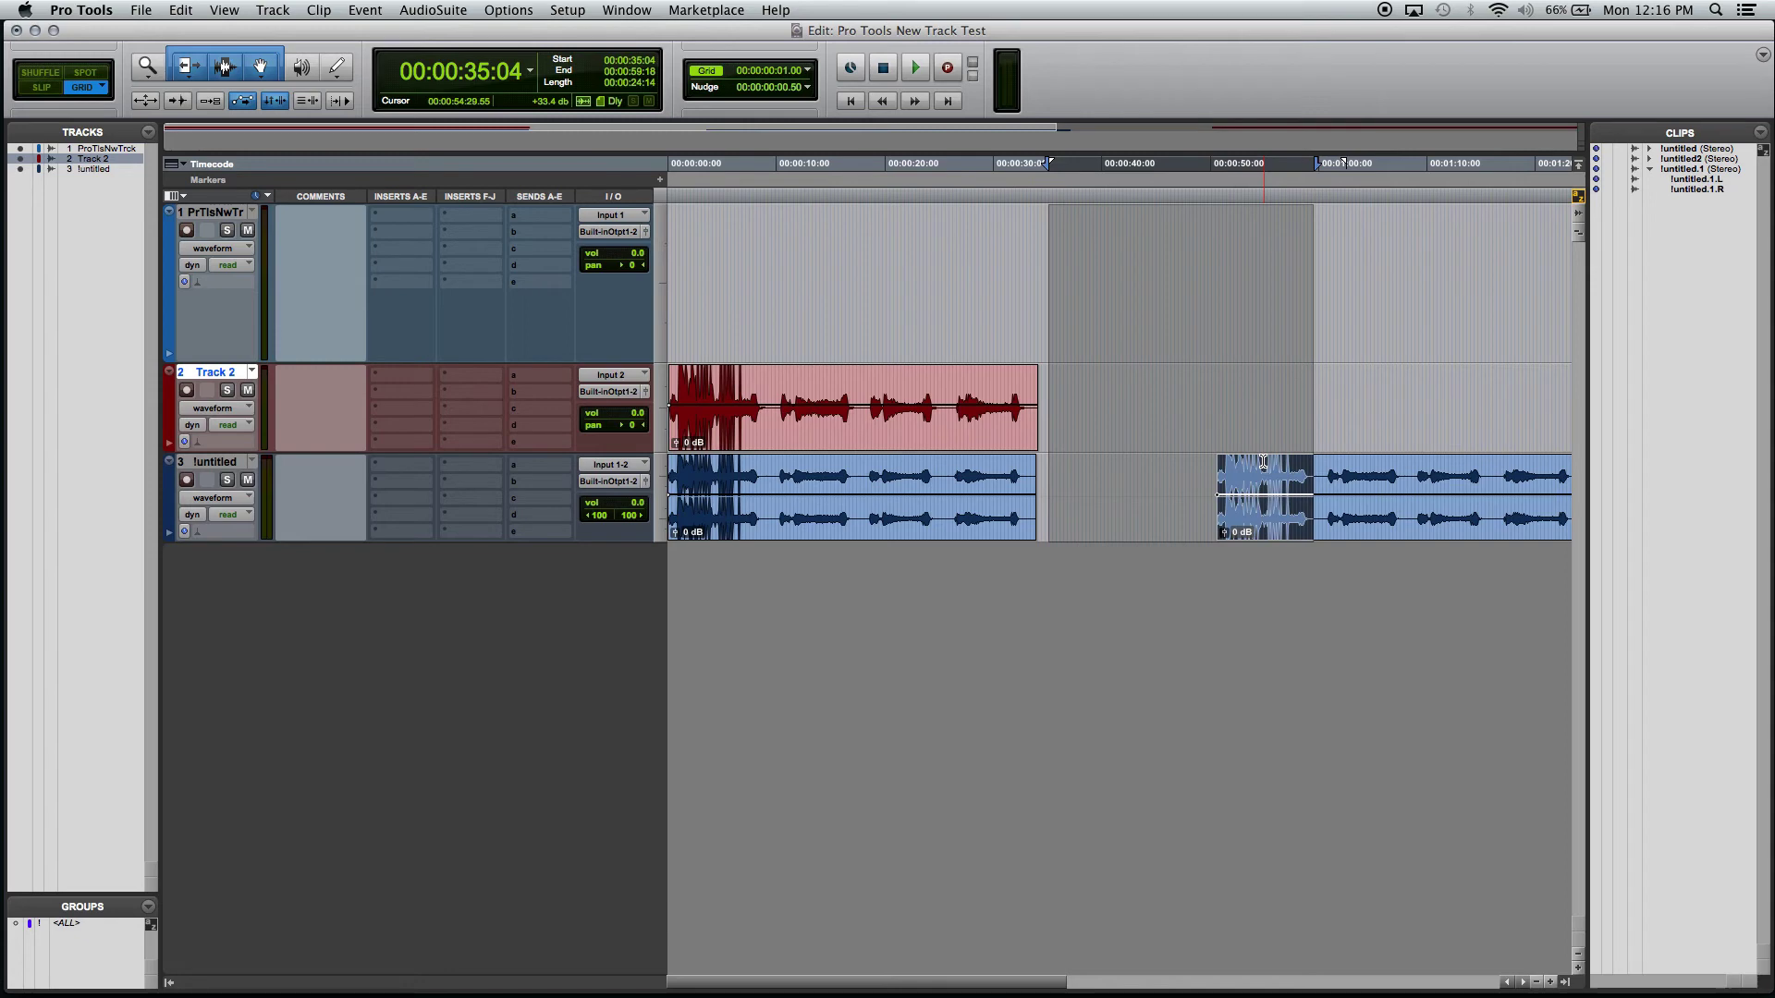
Delete the extended selection in Grid mode, undo it, then try Slip and Spot modes.
key("Delete")
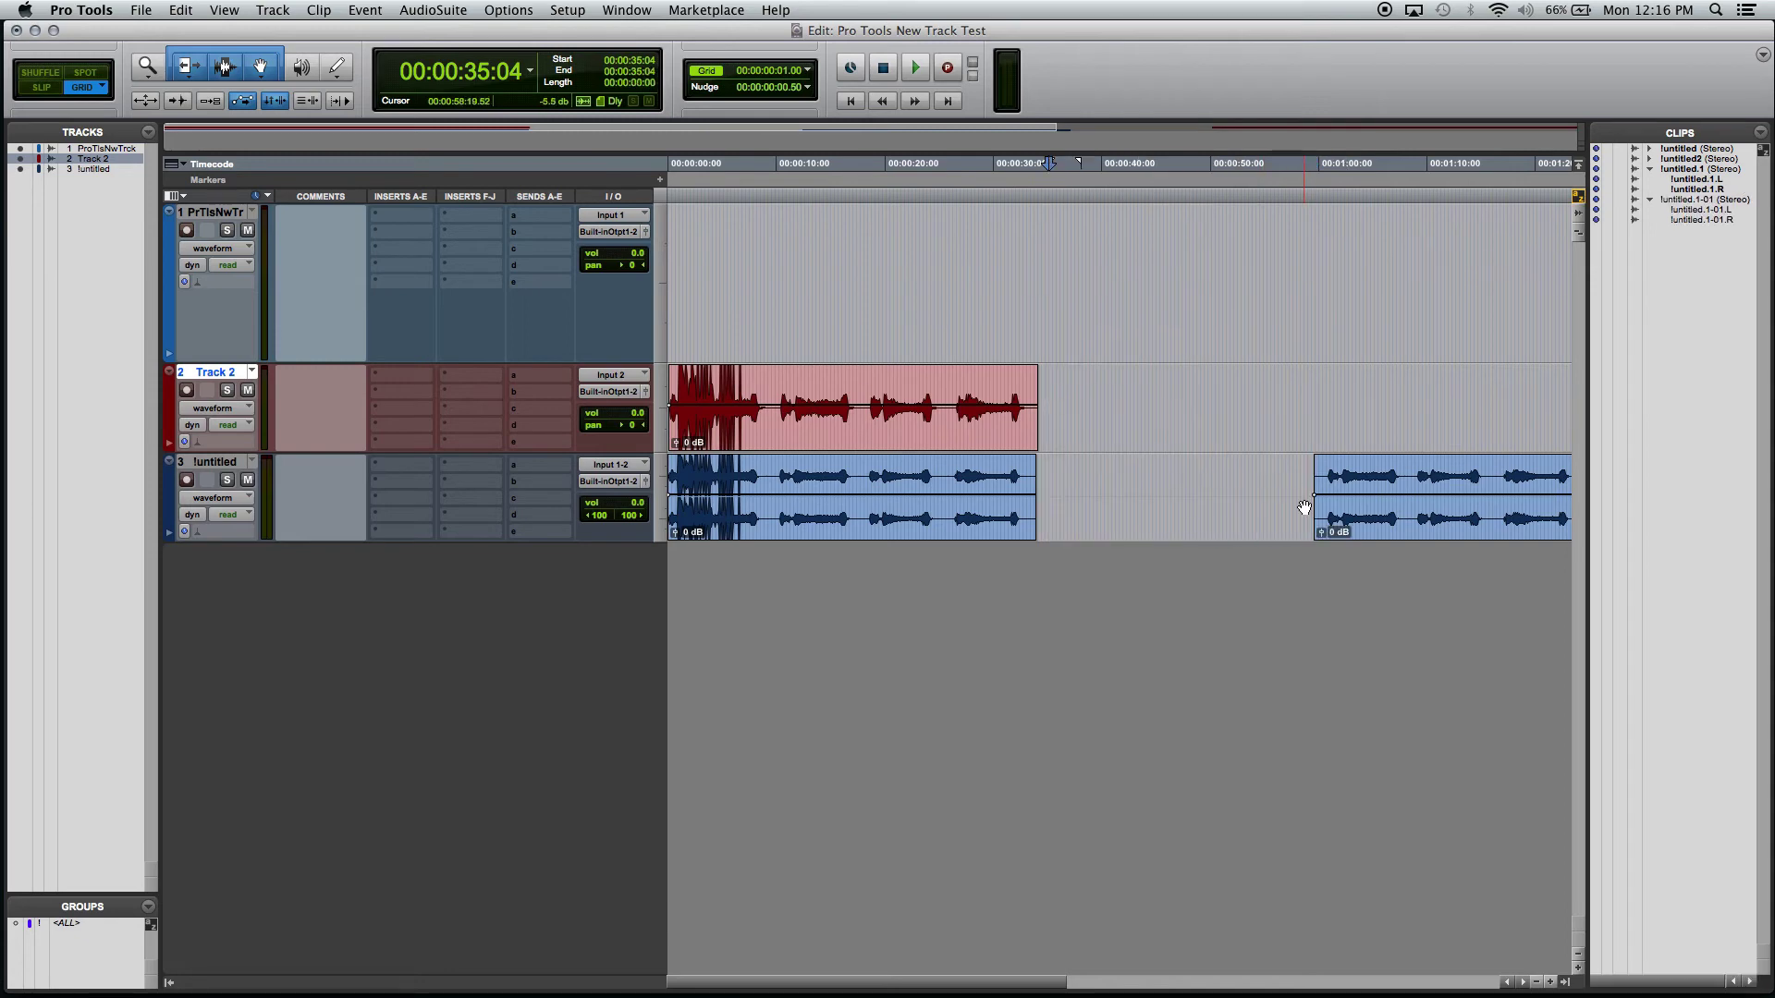
key("super+z")
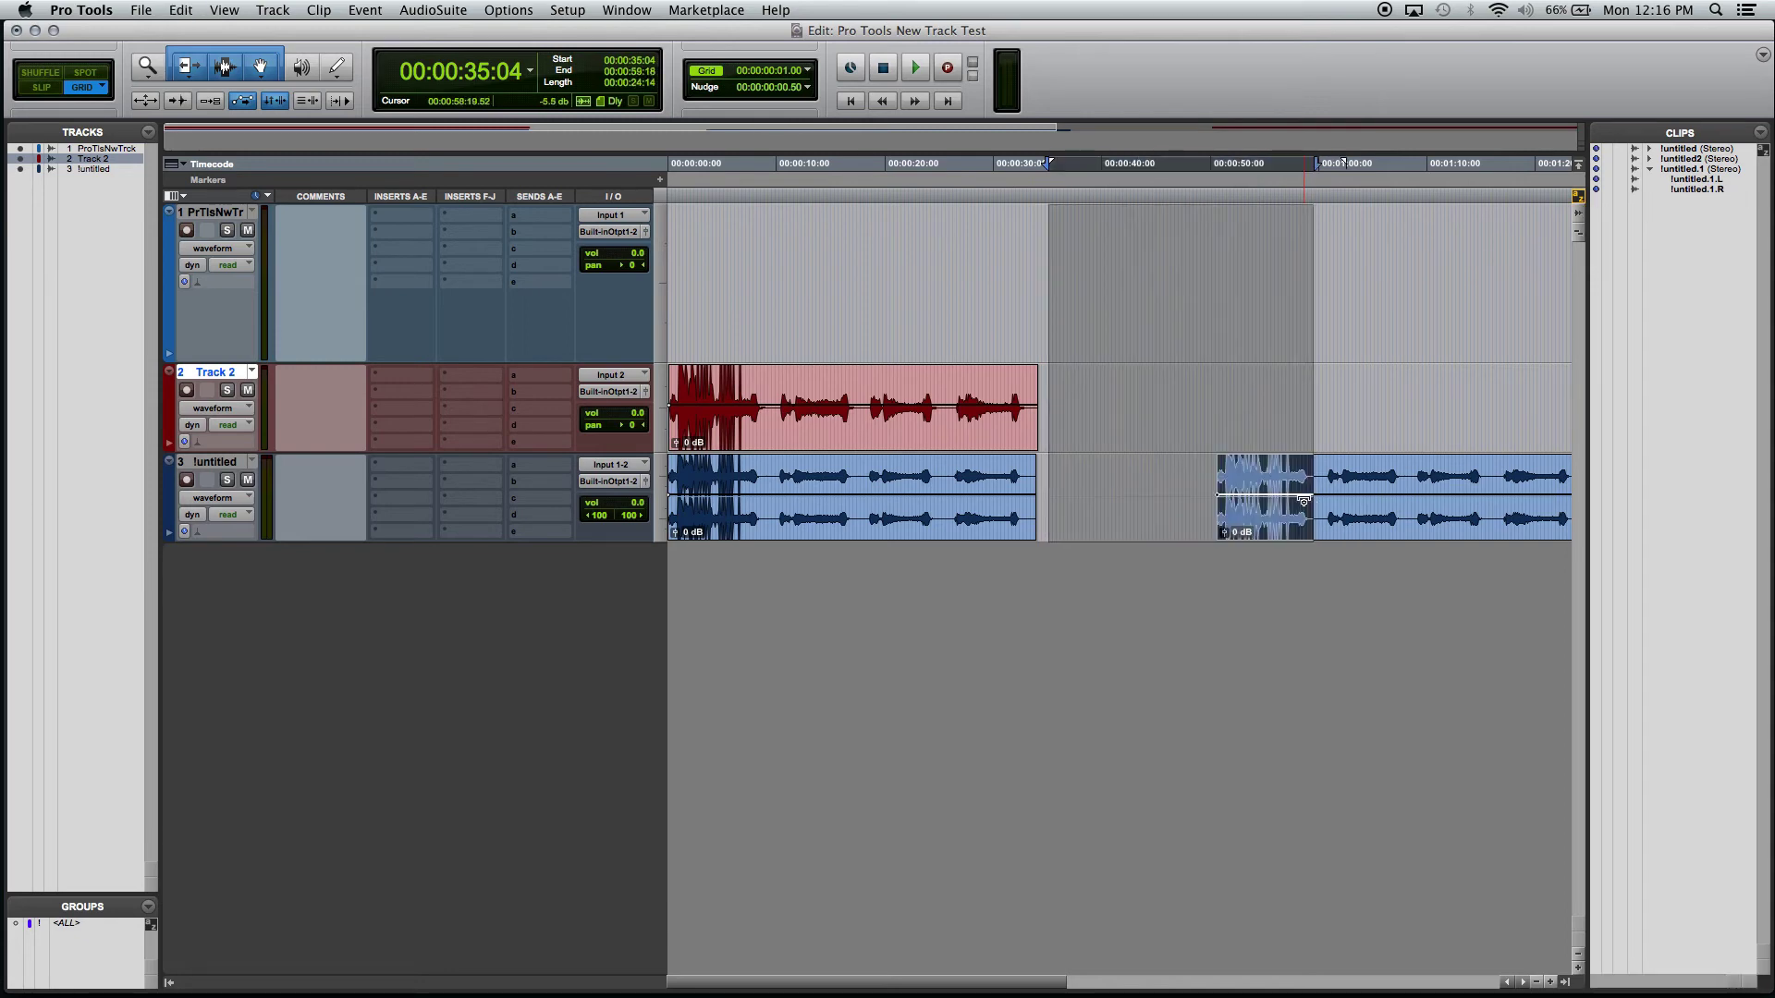
left_click(41, 87)
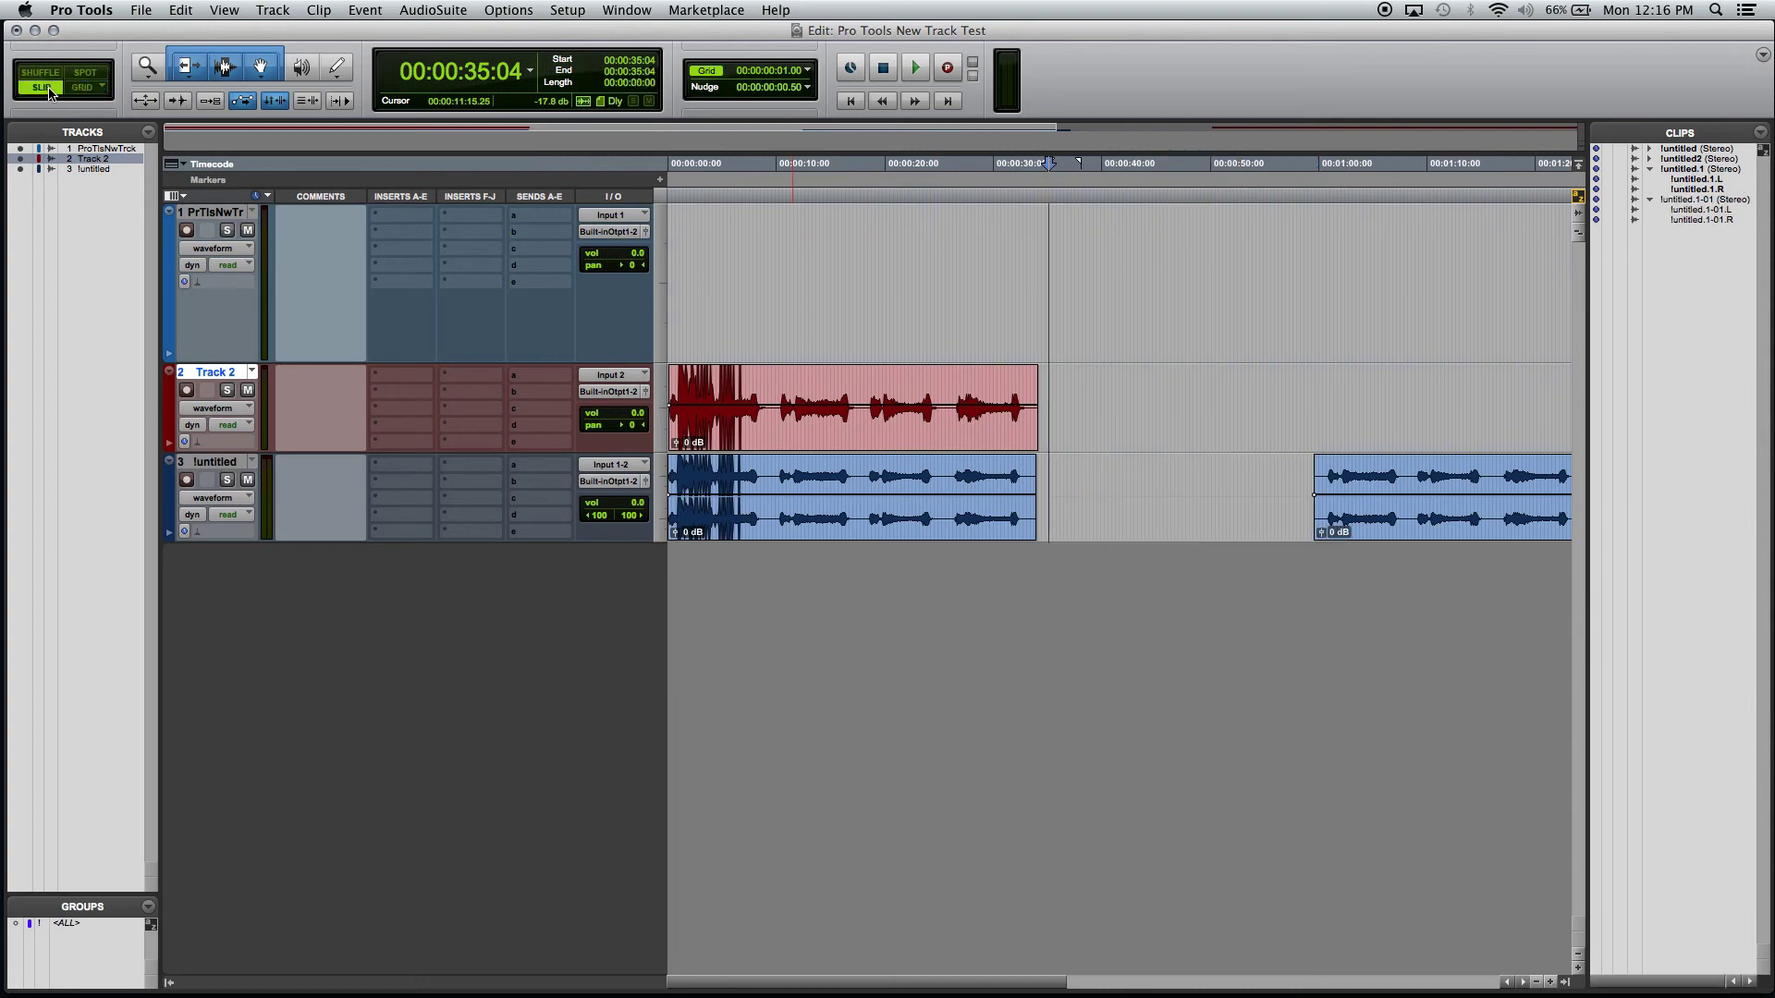
left_click(96, 76)
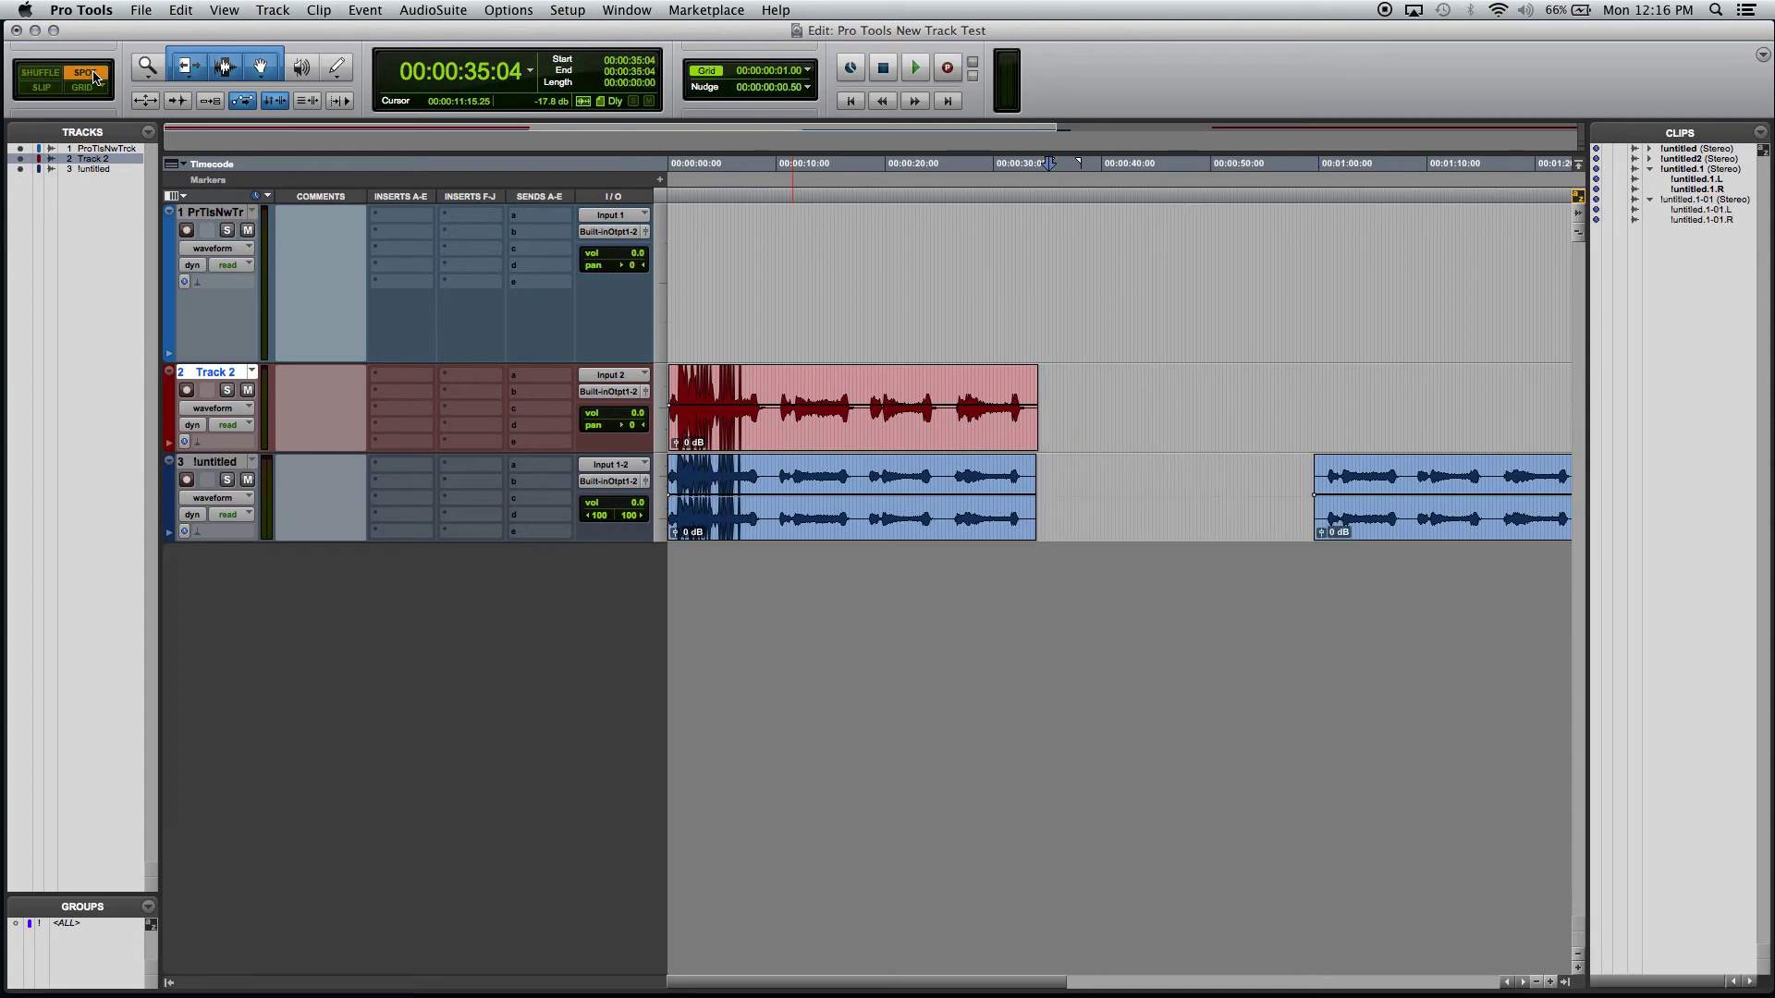
Delete the selection in Shuffle mode so later clips close up, undo, and return to Slip.
key("F1")
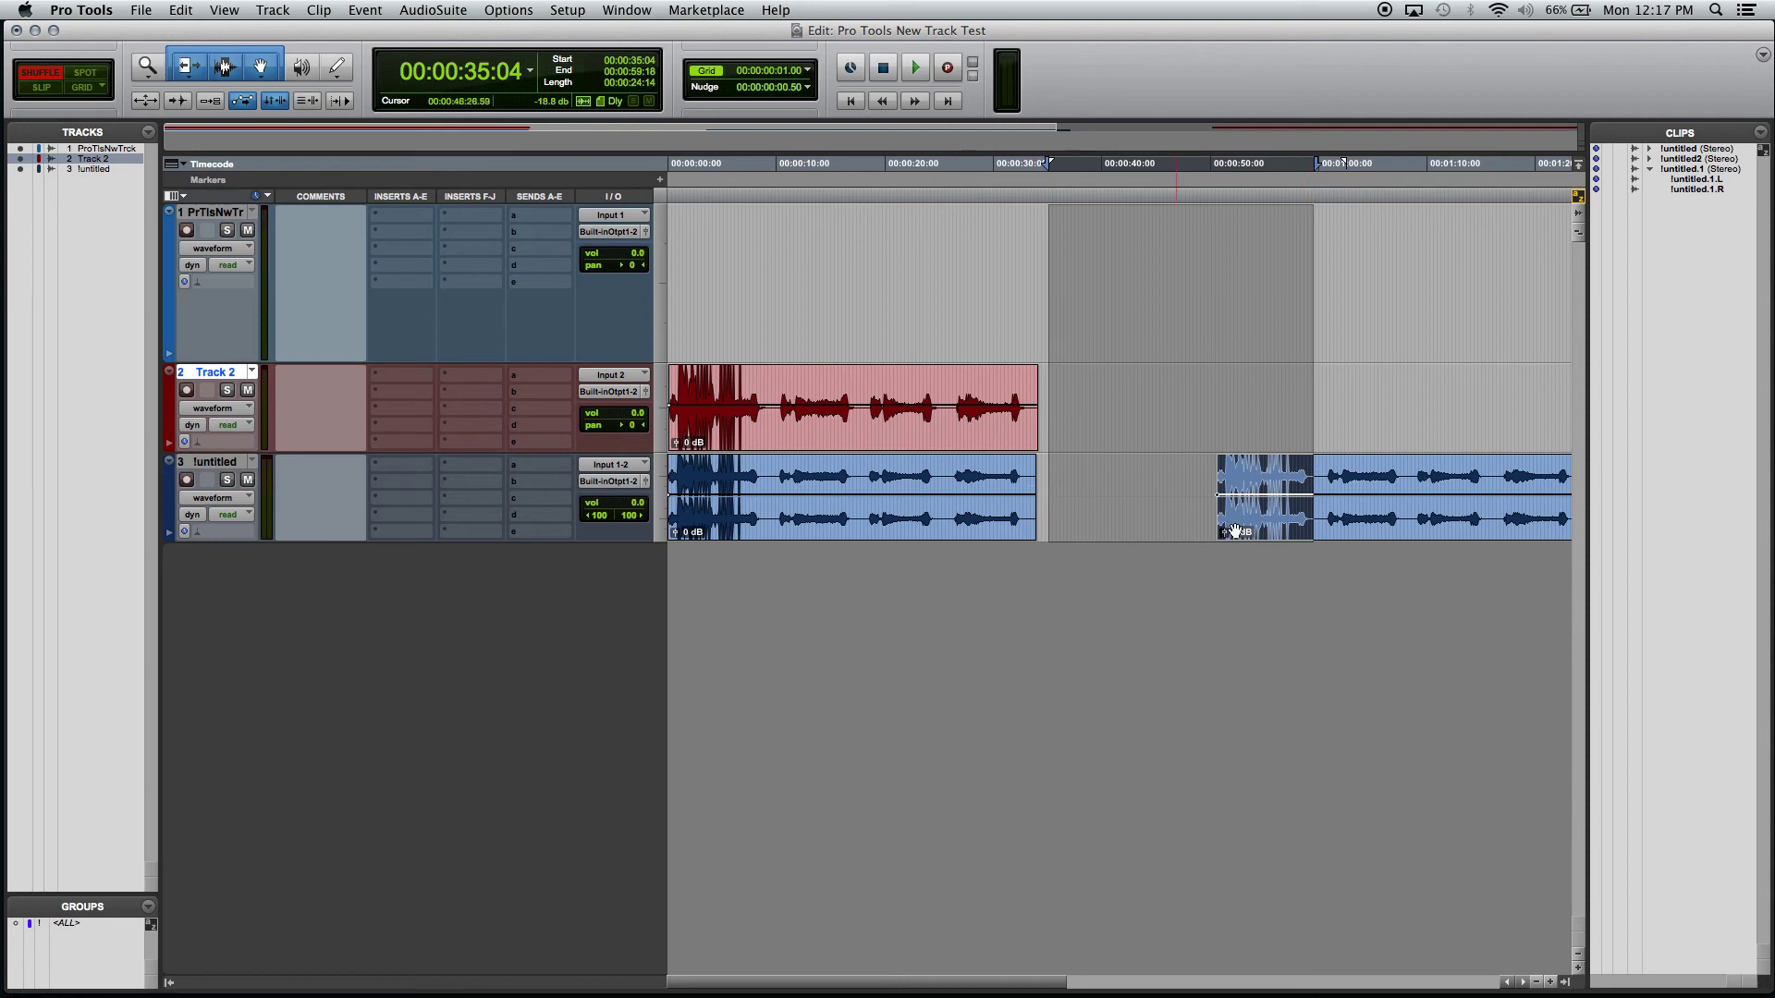
key("Delete")
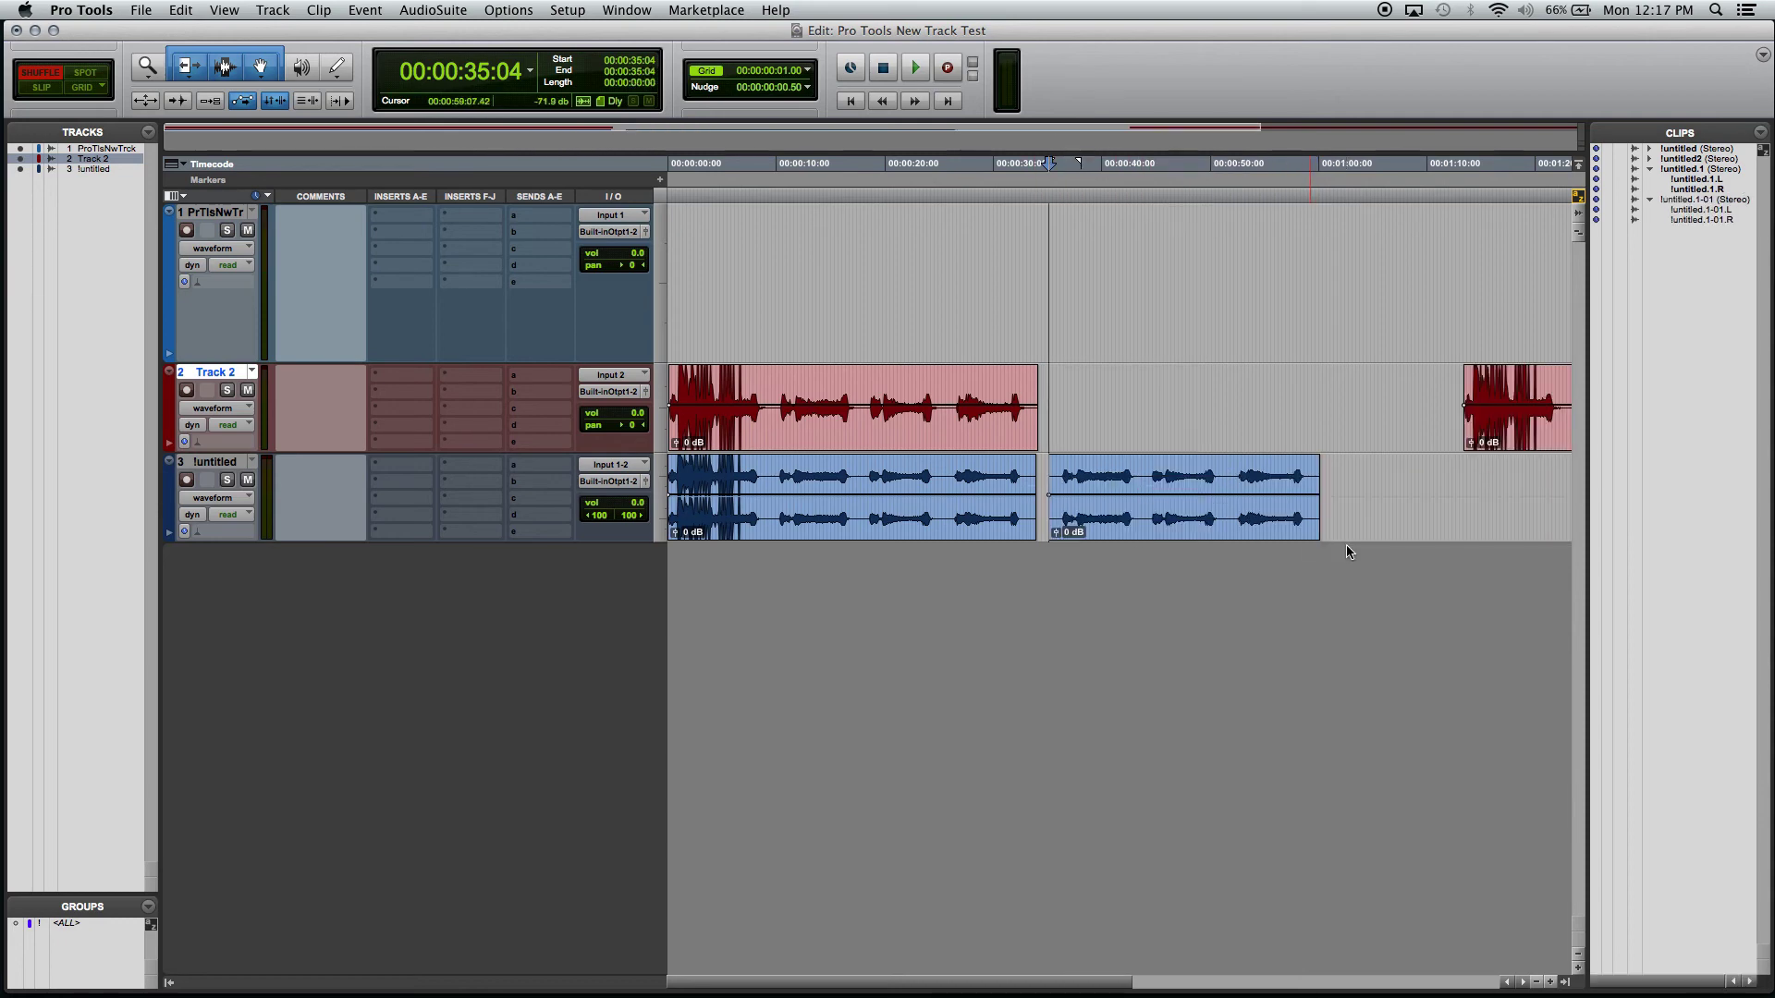
key("super+z")
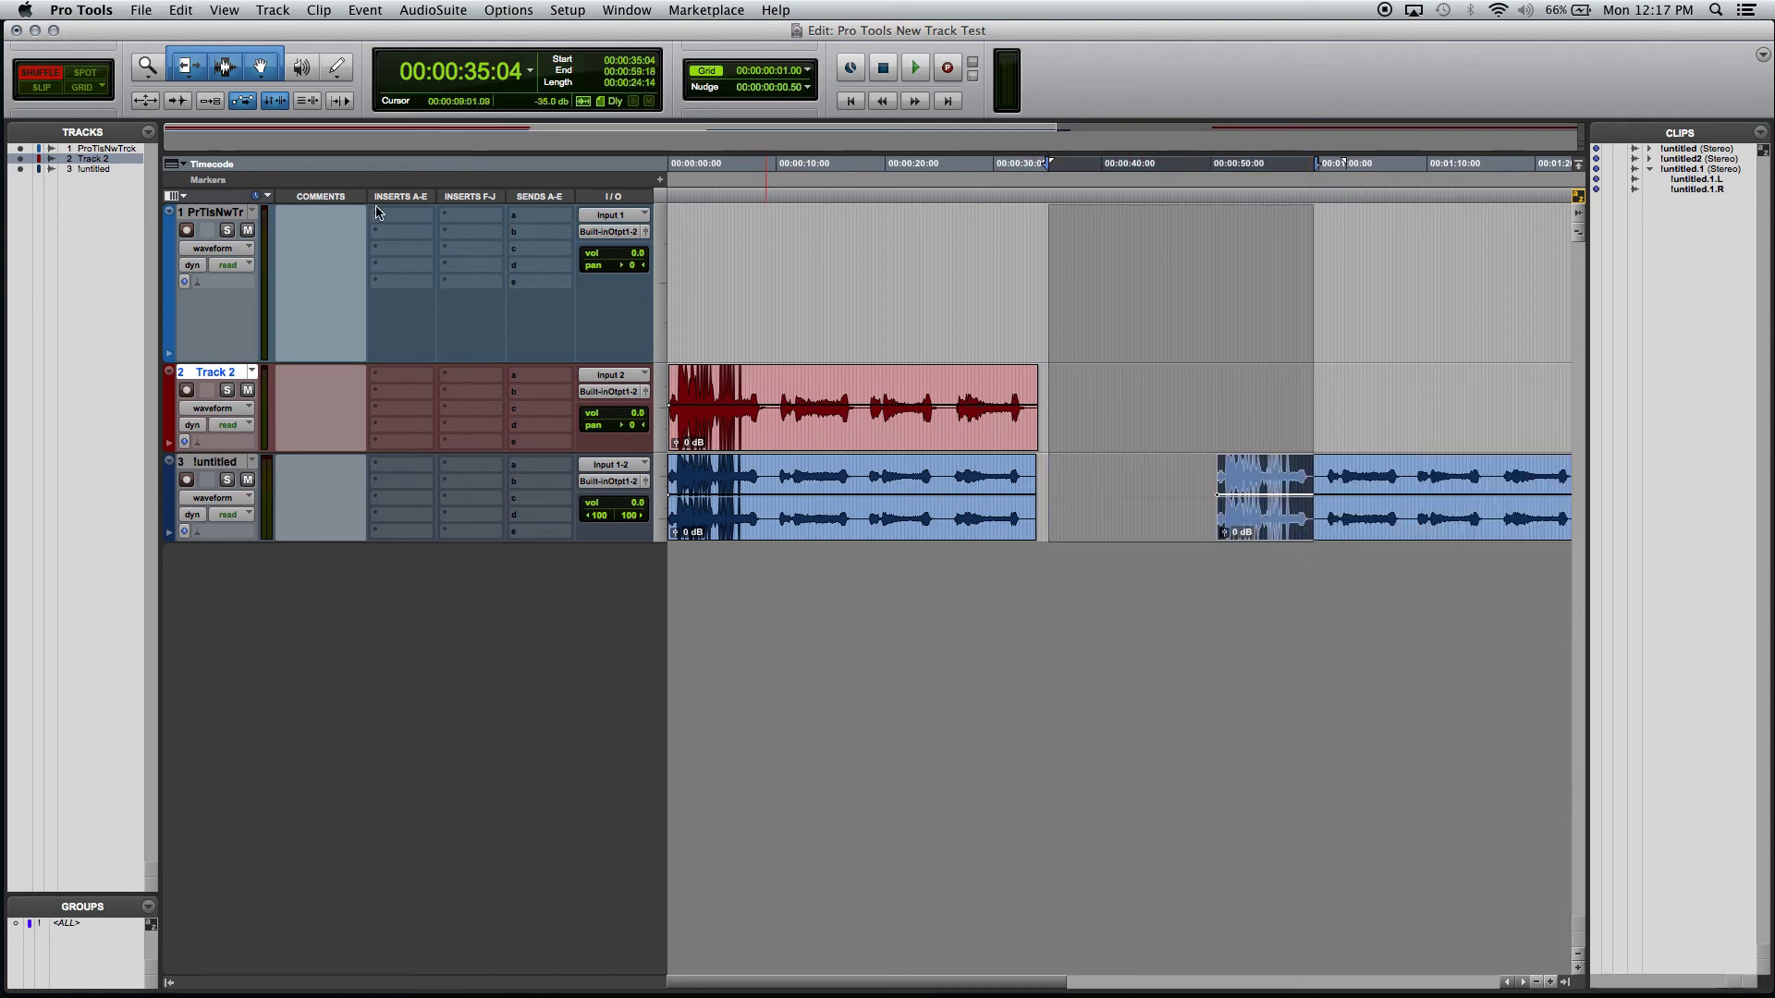
left_click(54, 89)
Change the edit mode from Slip to Grid.
left_click(83, 90)
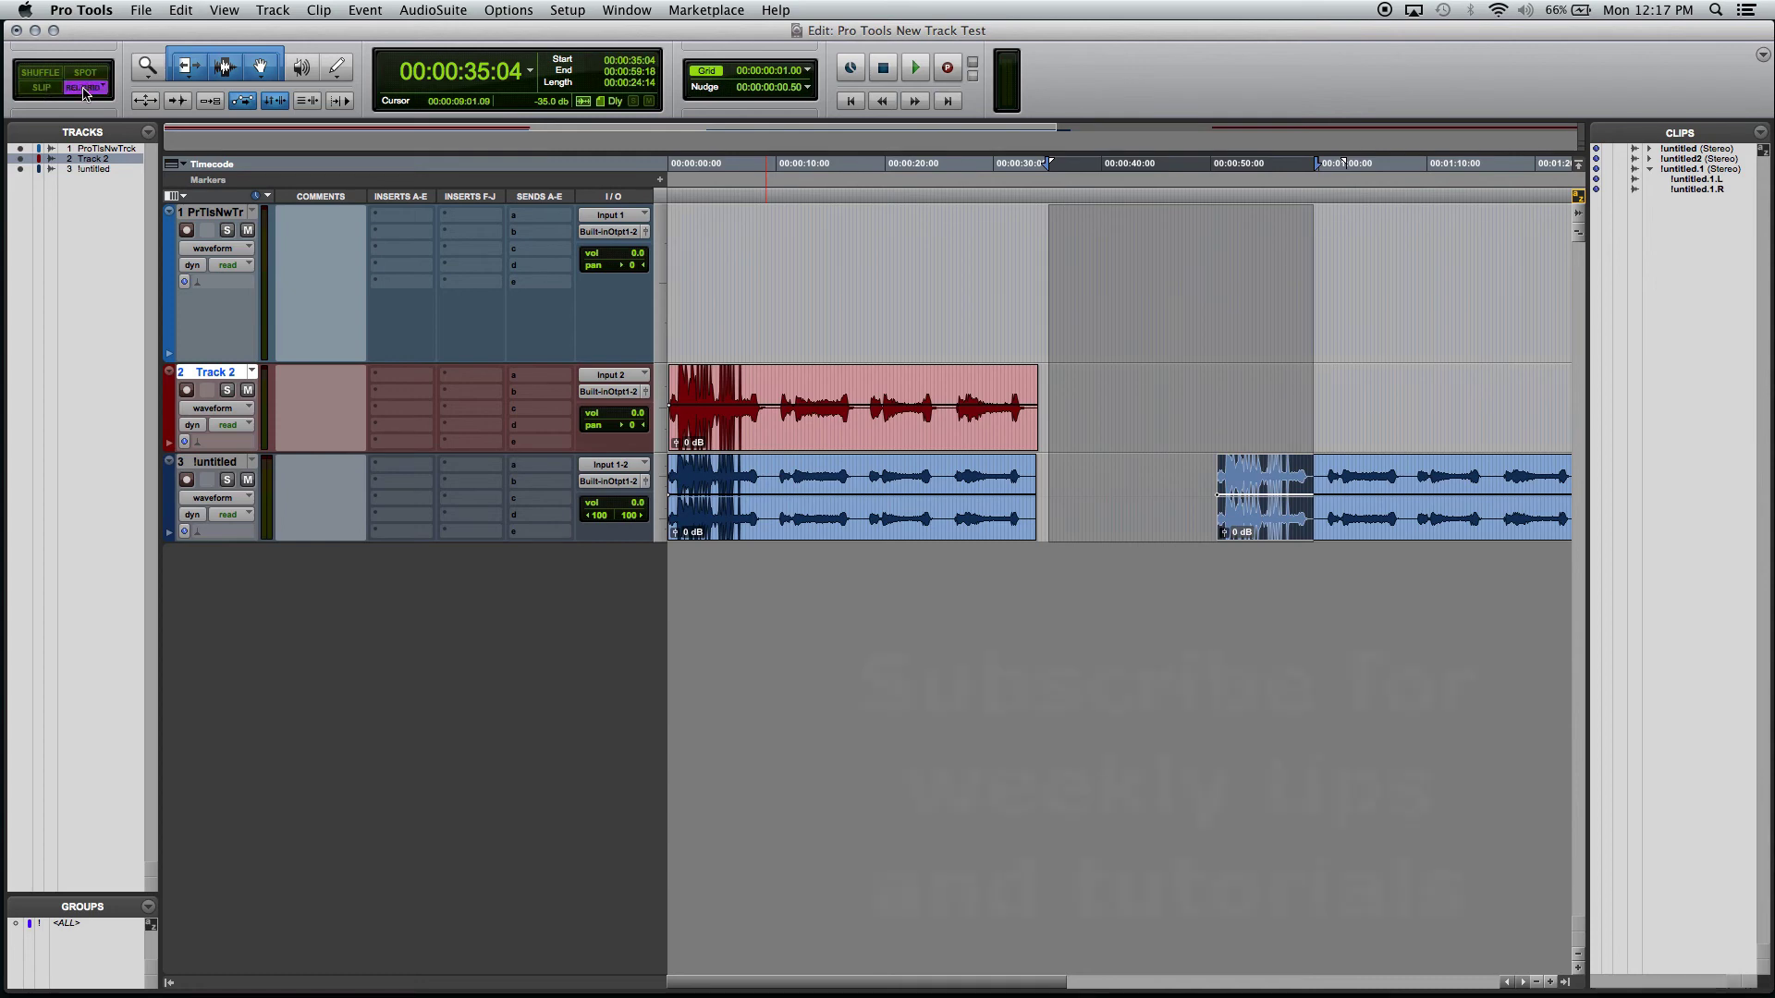